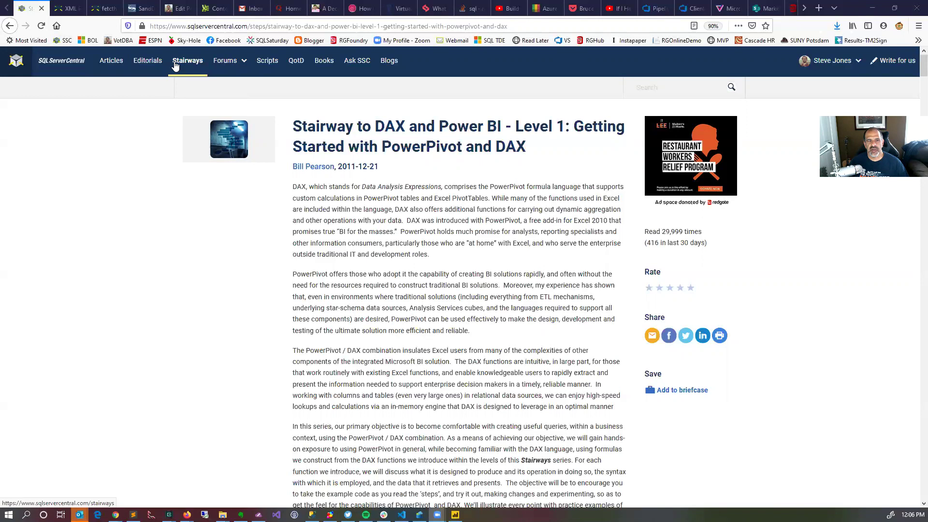
Open the parent Stairway to DAX and Power BI series from the article's end, and reopen its Level 1 article.
{"action": "left_click_drag", "start_coordinate": [922, 73], "coordinate": [868, 457]}
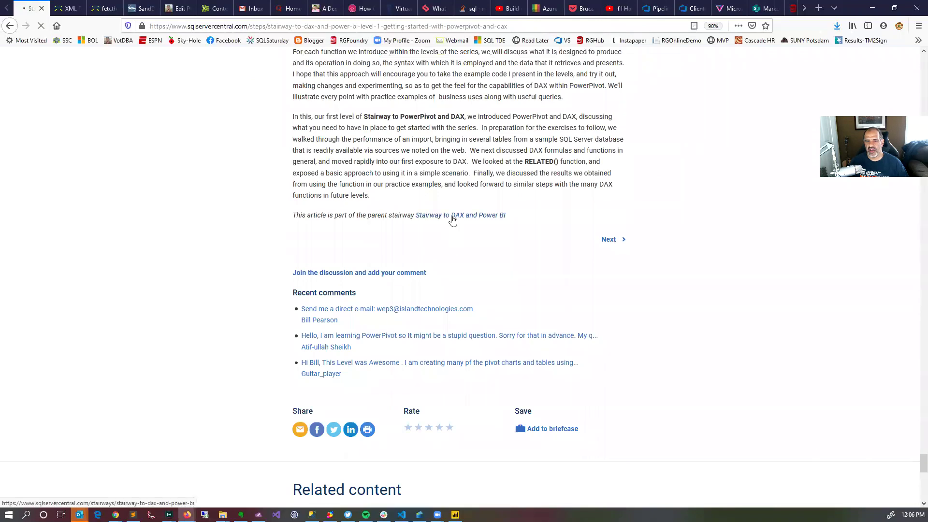
{"action": "left_click", "coordinate": [452, 215]}
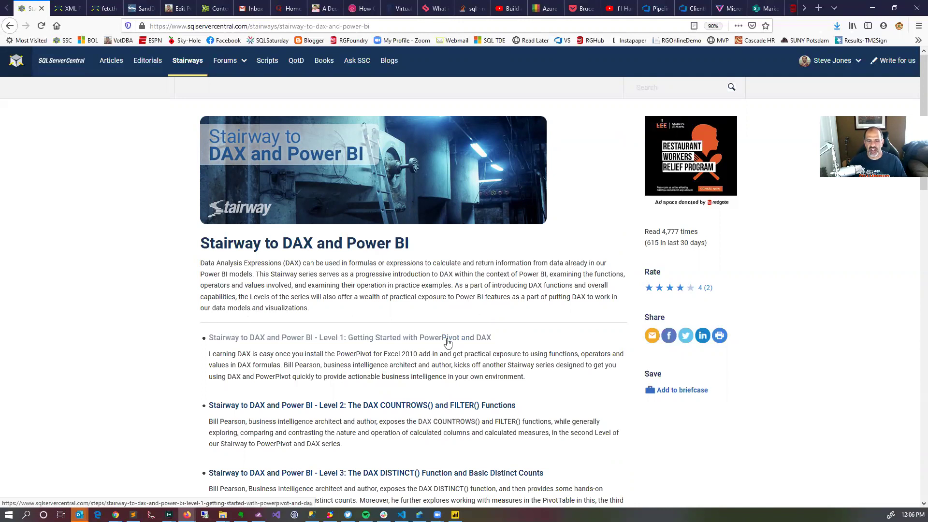
{"action": "left_click", "coordinate": [411, 344]}
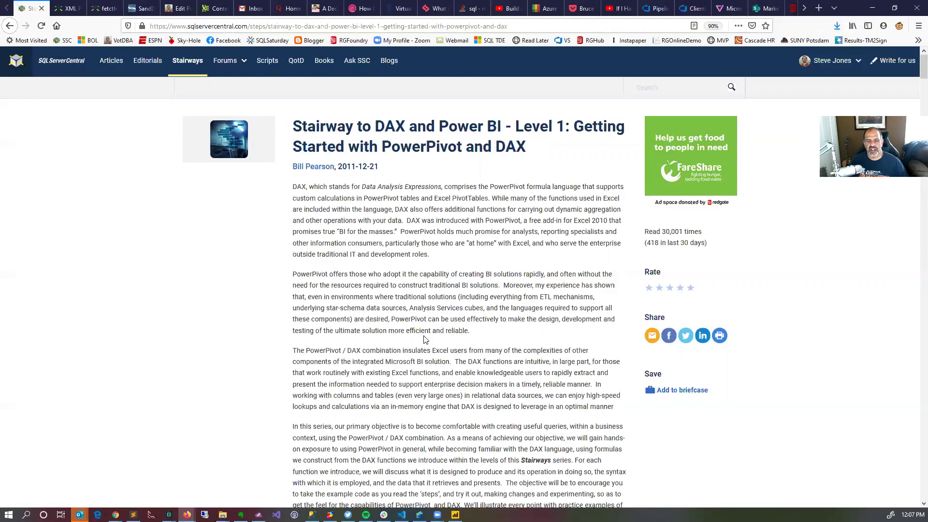
Review the Level 1 article's software requirements and its section on installing PowerPivot, Analysis Services 2008R2 and samples, highlighting key passages.
{"action": "scroll", "coordinate": [425, 340], "scroll_direction": "down", "scroll_amount": 3}
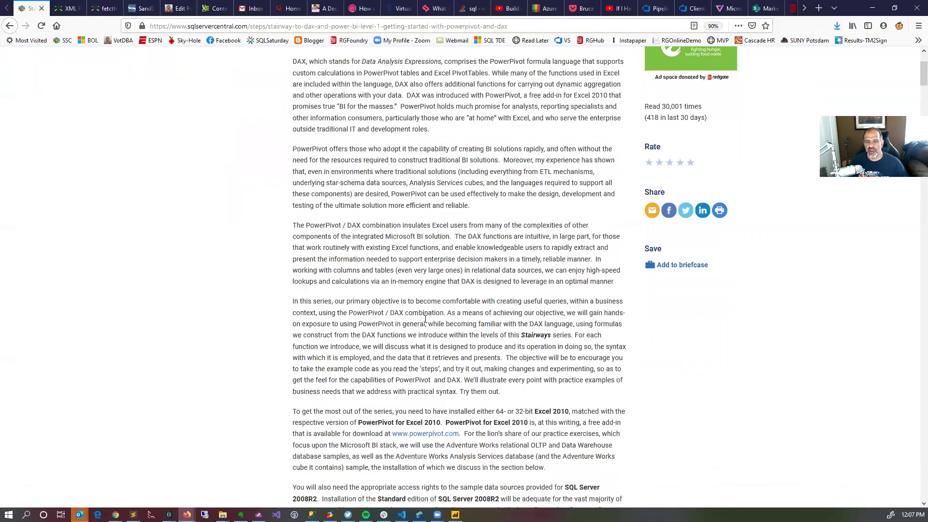
{"action": "scroll", "coordinate": [425, 319], "scroll_direction": "down", "scroll_amount": 4}
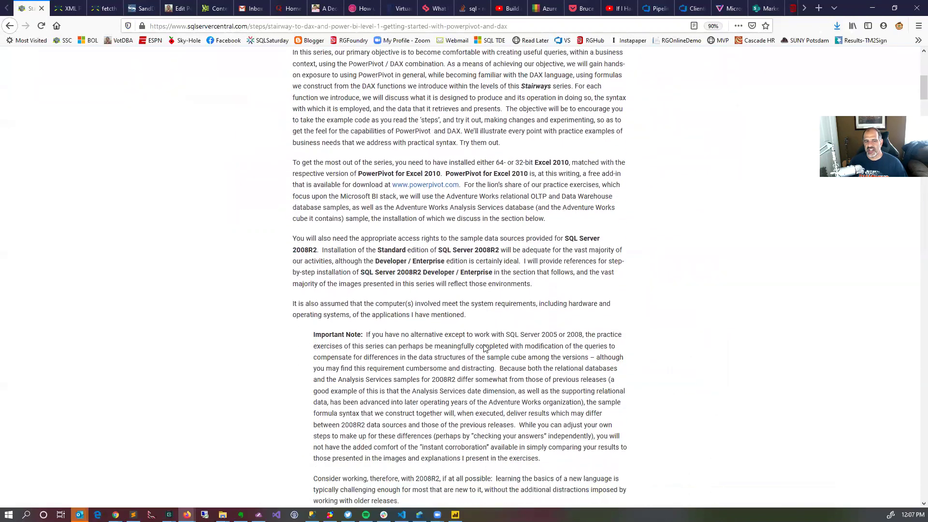
{"action": "scroll", "coordinate": [484, 346], "scroll_direction": "down", "scroll_amount": 1}
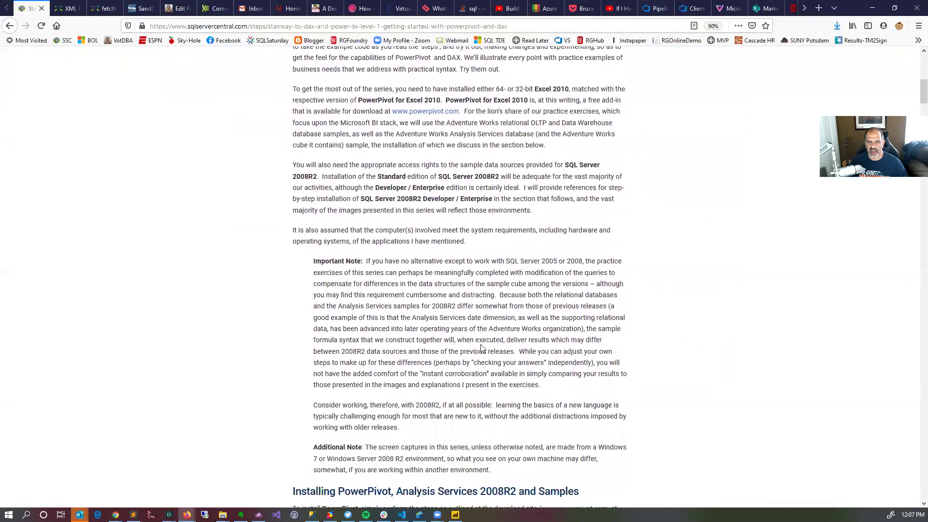
{"action": "left_click_drag", "start_coordinate": [328, 175], "coordinate": [522, 181]}
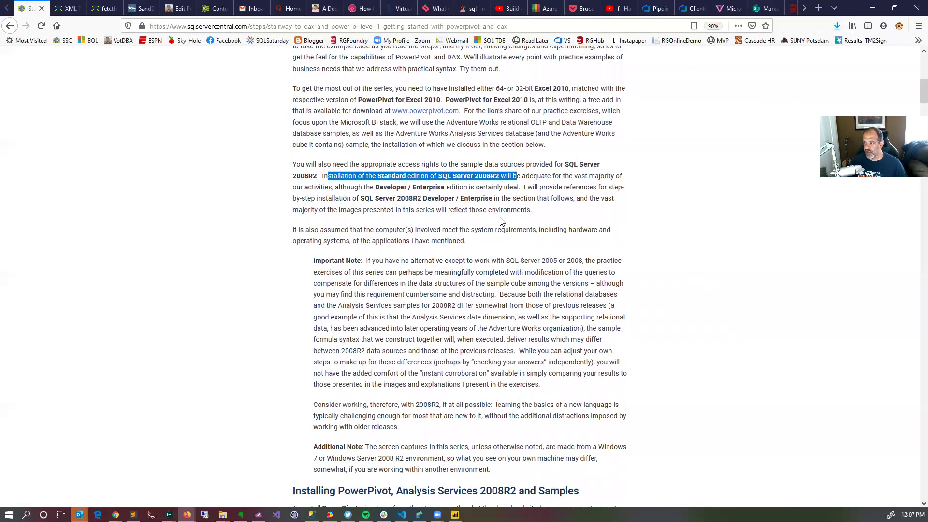
{"action": "scroll", "coordinate": [500, 222], "scroll_direction": "down", "scroll_amount": 5}
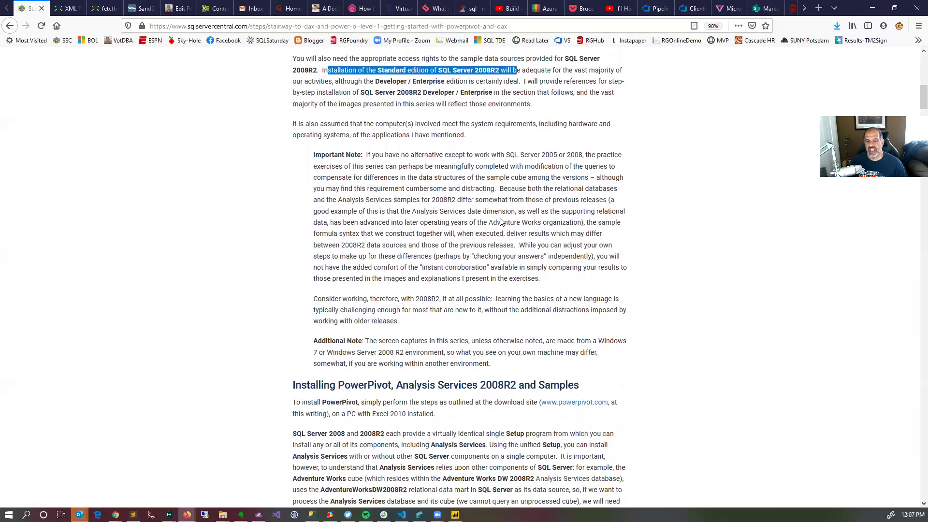
{"action": "left_click_drag", "start_coordinate": [364, 226], "coordinate": [559, 226]}
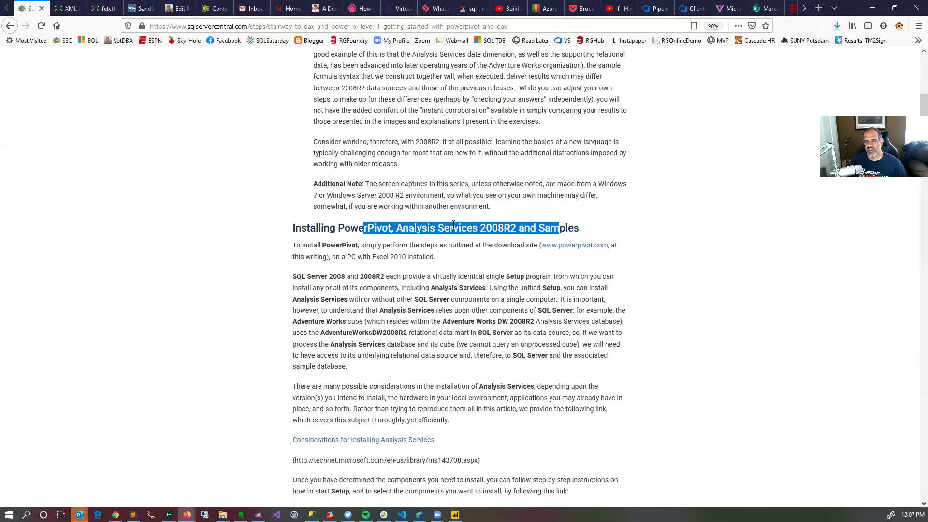
{"action": "scroll", "coordinate": [452, 224], "scroll_direction": "down", "scroll_amount": 2}
{"action": "left_click", "coordinate": [452, 224]}
{"action": "scroll", "coordinate": [453, 252], "scroll_direction": "down", "scroll_amount": 2}
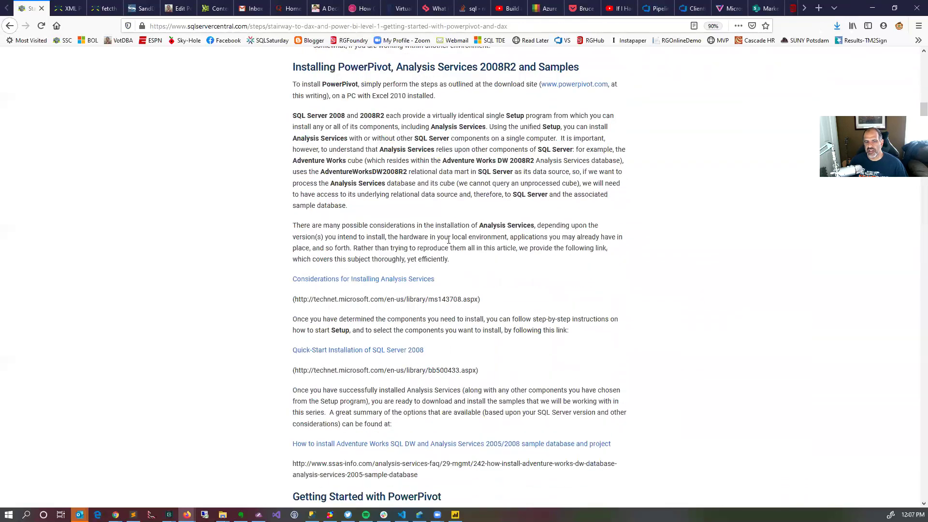
{"action": "left_click_drag", "start_coordinate": [453, 277], "coordinate": [292, 274]}
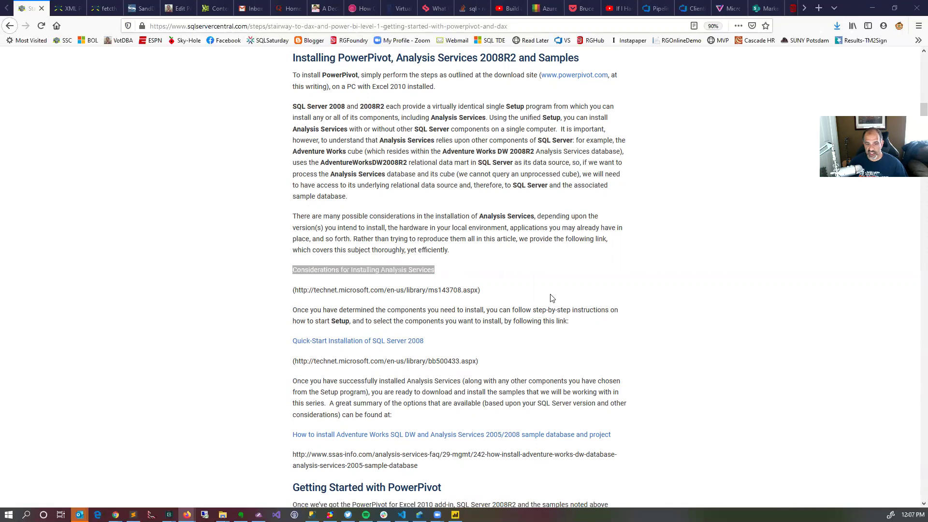
Read the Getting Started with PowerPivot steps through to the Table Import Wizard's SQL Server connection settings.
{"action": "scroll", "coordinate": [552, 298], "scroll_direction": "down", "scroll_amount": 2}
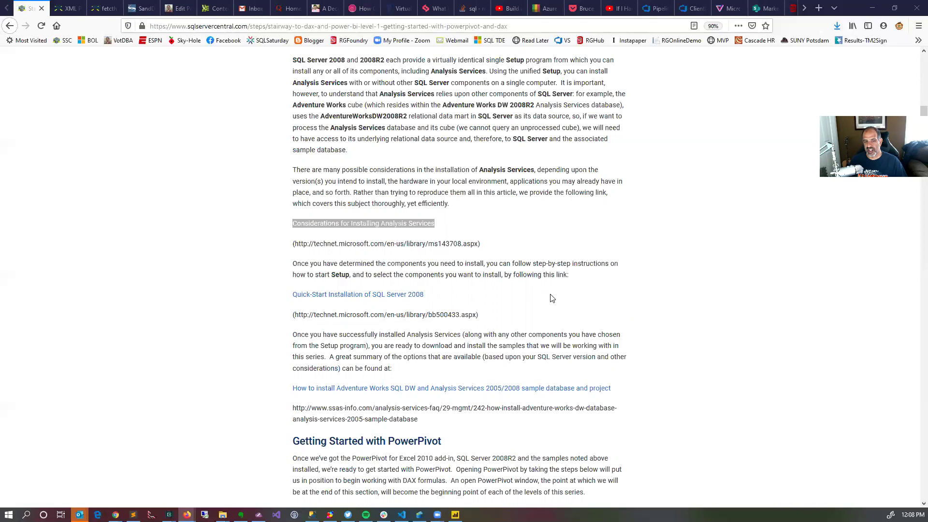
{"action": "scroll", "coordinate": [552, 298], "scroll_direction": "down", "scroll_amount": 5}
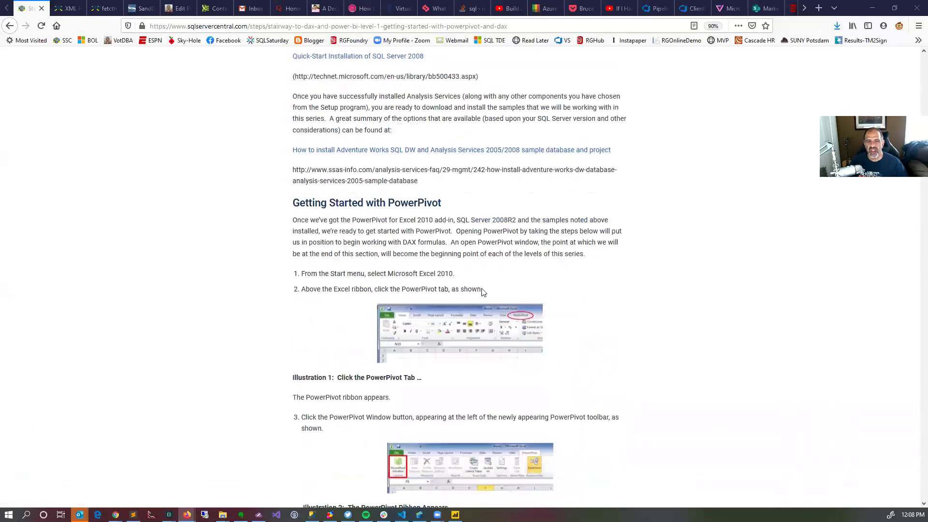
{"action": "scroll", "coordinate": [416, 194], "scroll_direction": "down", "scroll_amount": 1}
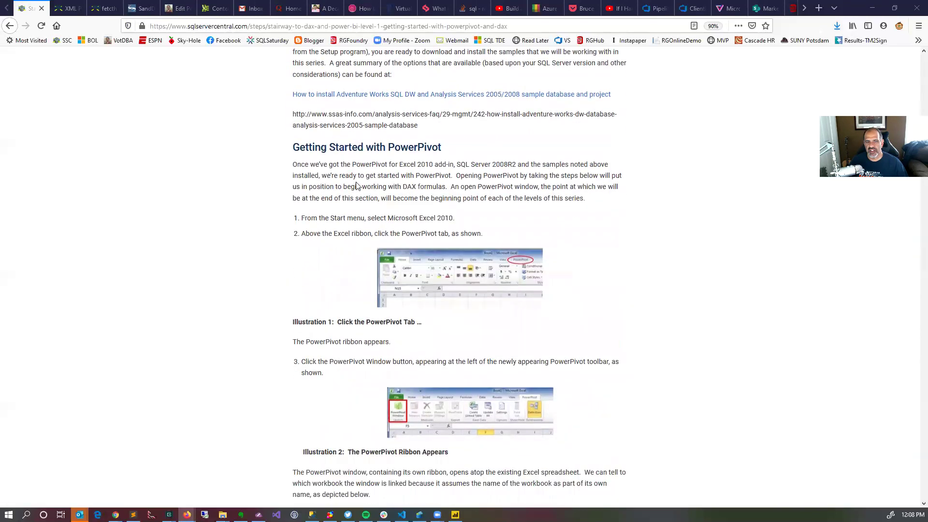
{"action": "scroll", "coordinate": [380, 212], "scroll_direction": "down", "scroll_amount": 3}
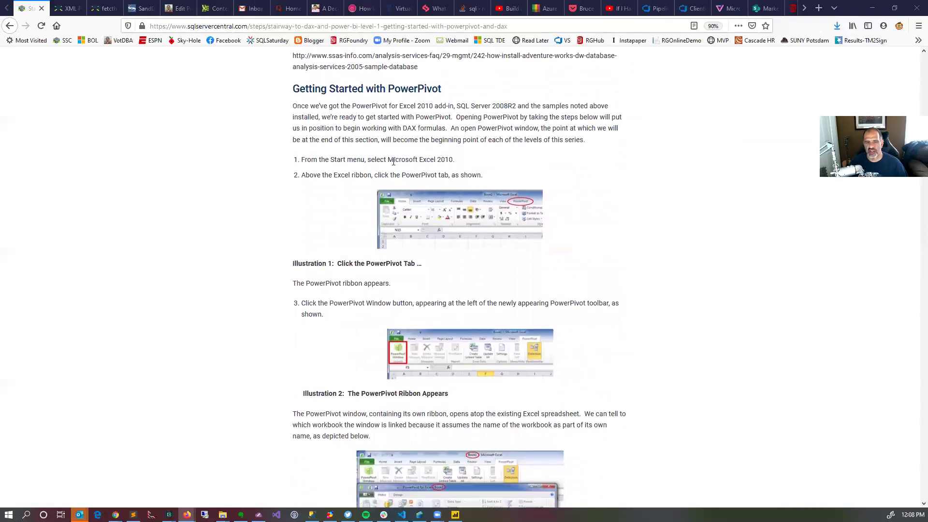
{"action": "scroll", "coordinate": [379, 216], "scroll_direction": "down", "scroll_amount": 8}
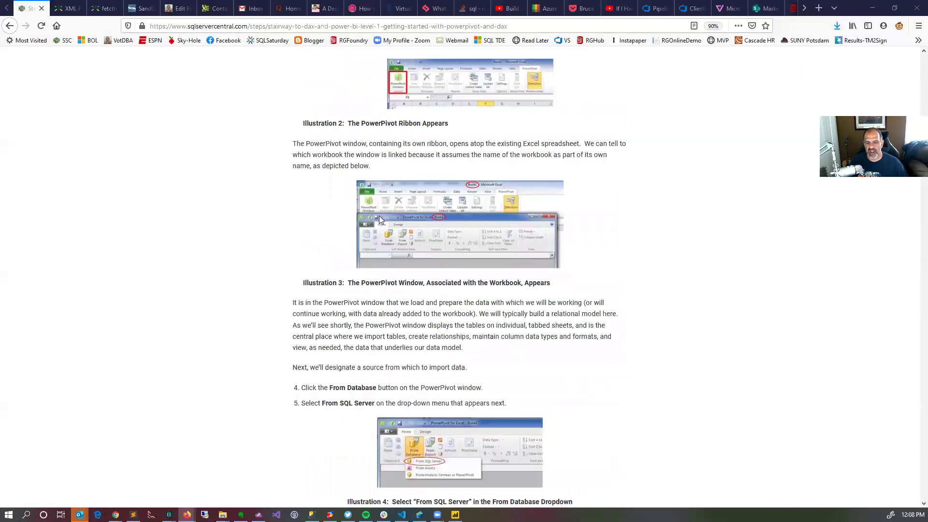
{"action": "scroll", "coordinate": [382, 219], "scroll_direction": "down", "scroll_amount": 6}
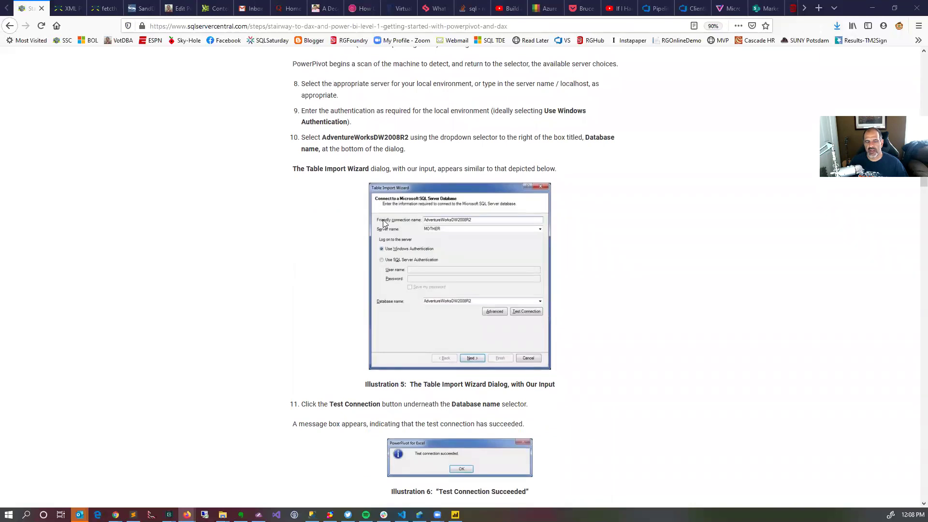
{"action": "scroll", "coordinate": [384, 222], "scroll_direction": "up", "scroll_amount": 1}
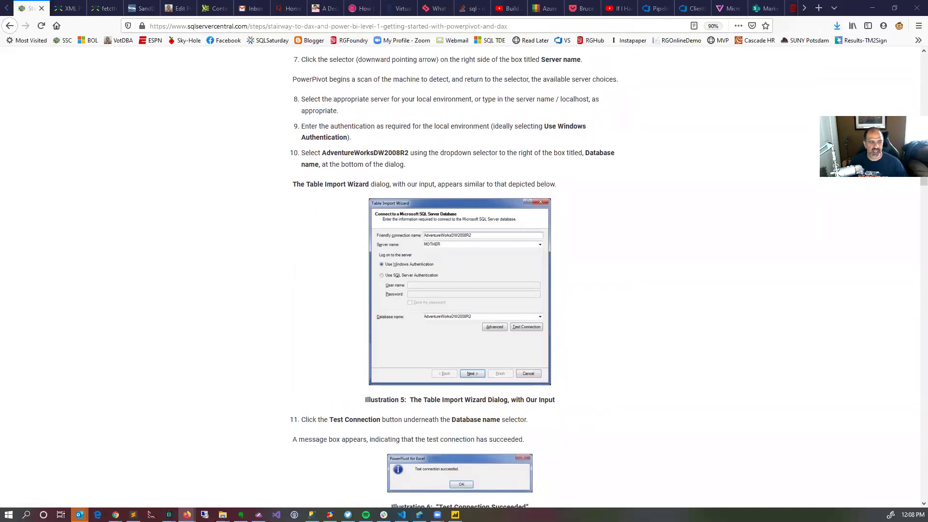
Switch to Power BI Desktop to view its blank report, and return to the Stairway article in Firefox.
{"action": "key", "text": "alt+Tab"}
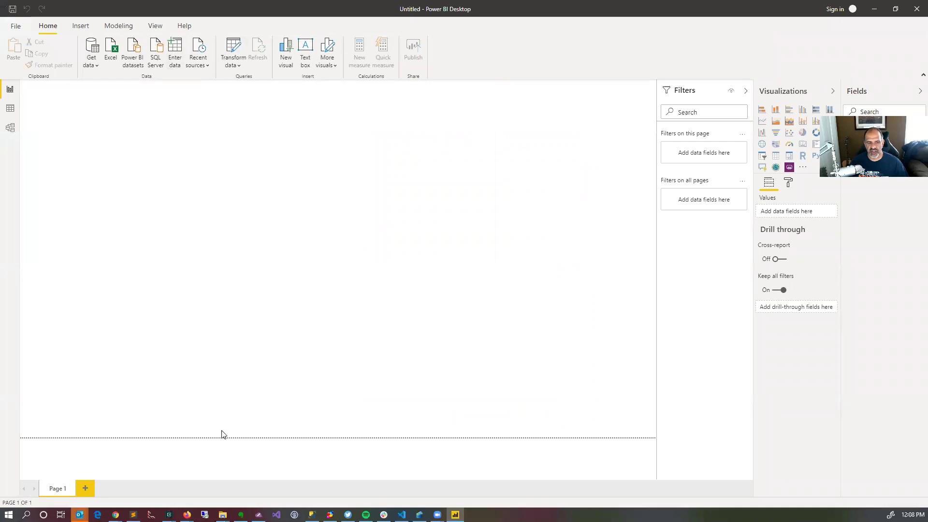
{"action": "mouse_move", "coordinate": [187, 514]}
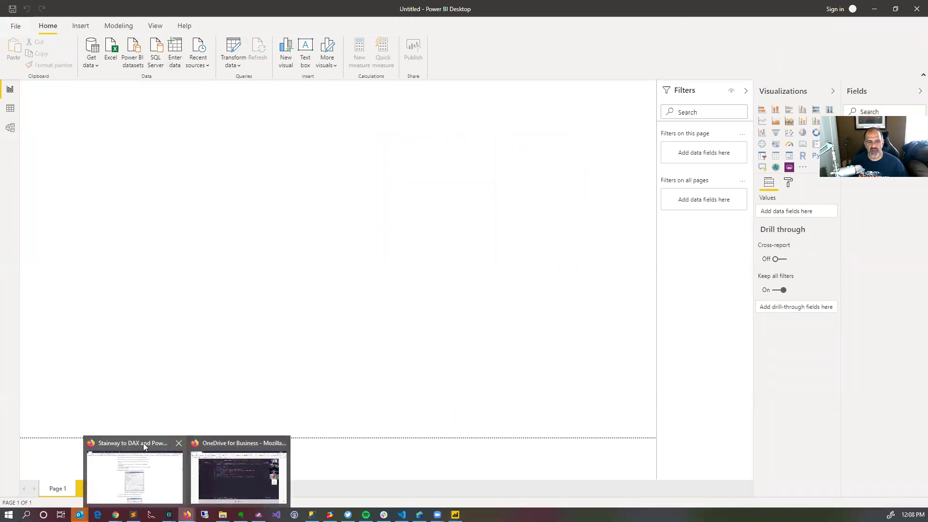
{"action": "mouse_move", "coordinate": [135, 475]}
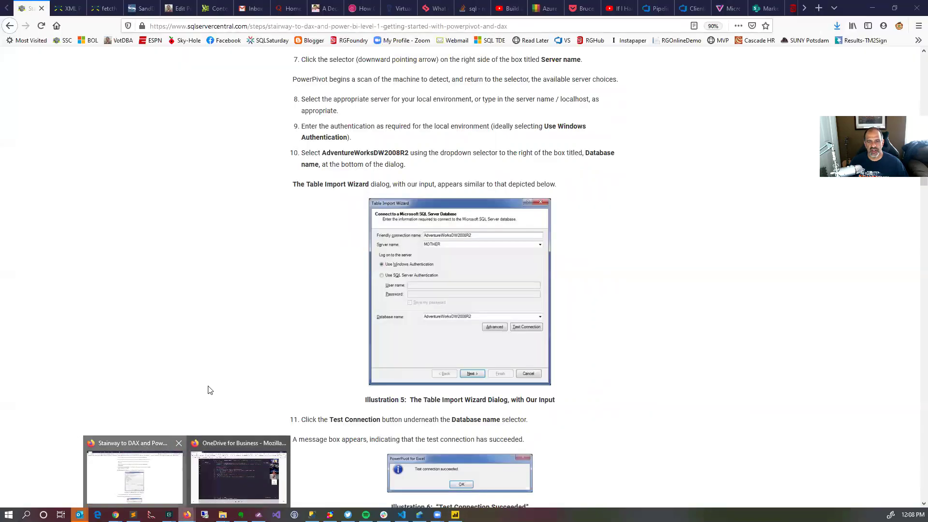
Search the web for "power bi desktop" in a new tab and open Microsoft's Power BI Desktop page.
{"action": "left_click", "coordinate": [817, 8]}
{"action": "type", "text": "power b"}
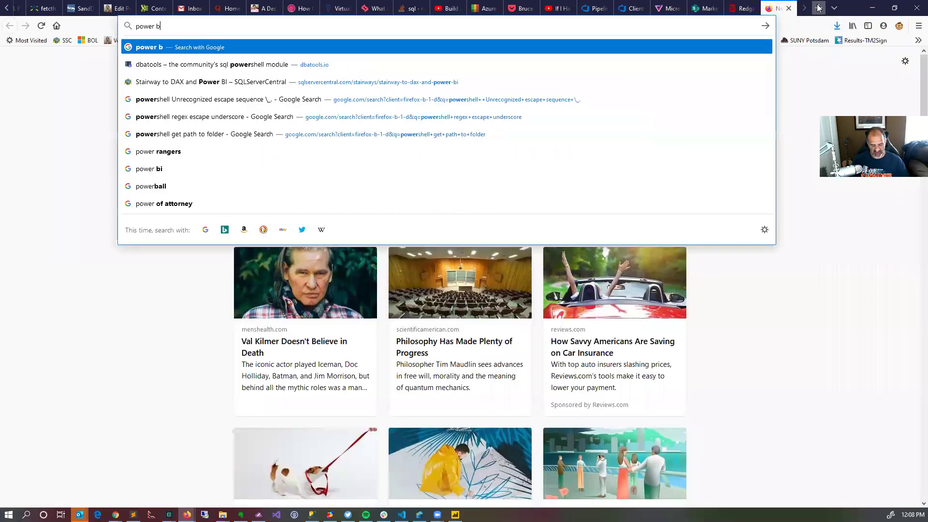
{"action": "type", "text": "i desktop"}
{"action": "key", "text": "Return"}
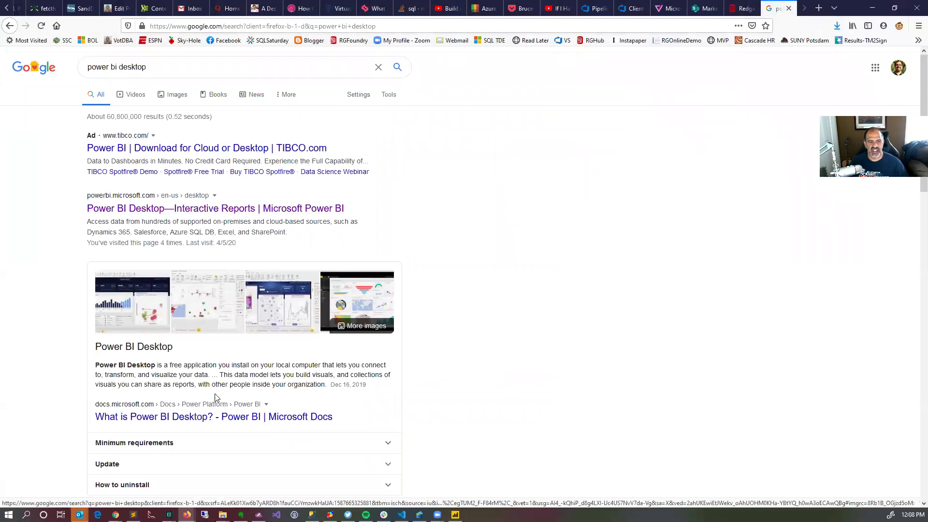
{"action": "left_click", "coordinate": [292, 209]}
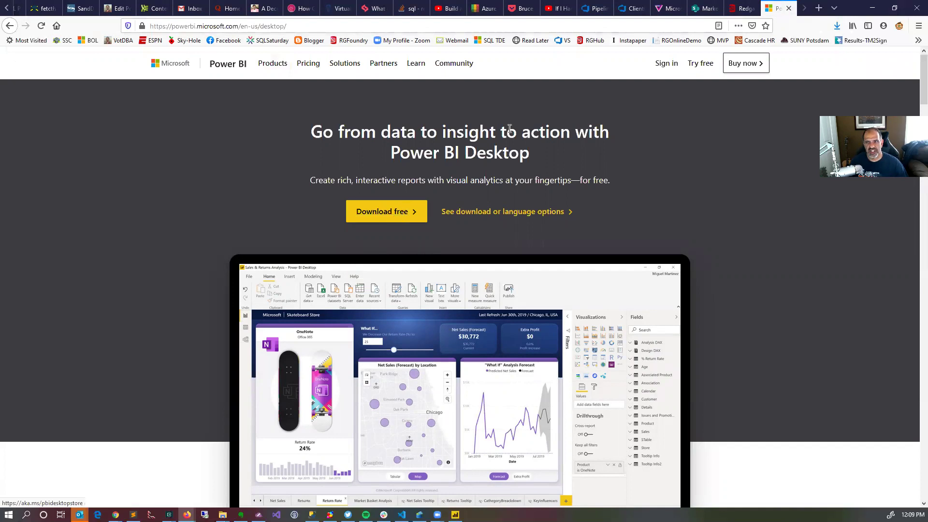
Return to the Stairway article and review the AdventureWorksDW2008R2 connection name and the Adventure Works sample database installation link.
{"action": "left_click", "coordinate": [8, 10]}
{"action": "left_click", "coordinate": [8, 10]}
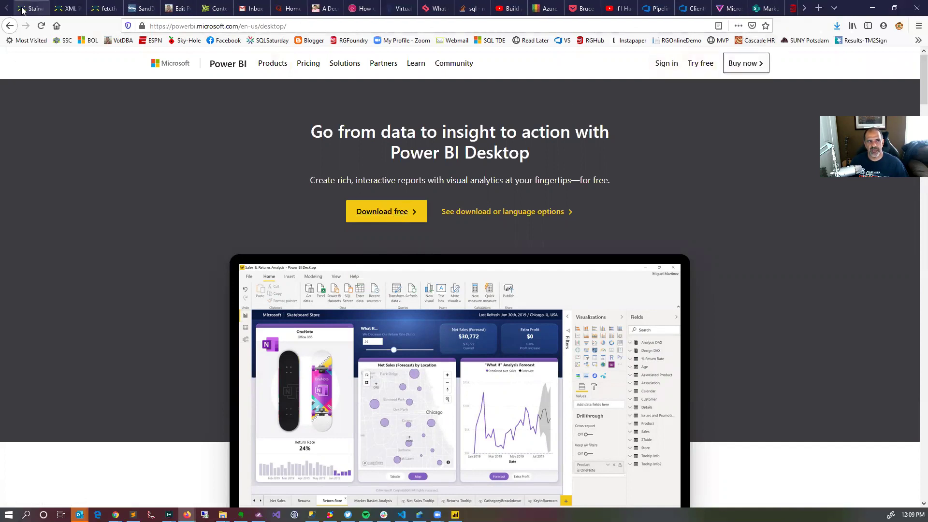
{"action": "left_click", "coordinate": [29, 8]}
{"action": "scroll", "coordinate": [307, 358], "scroll_direction": "up", "scroll_amount": 3}
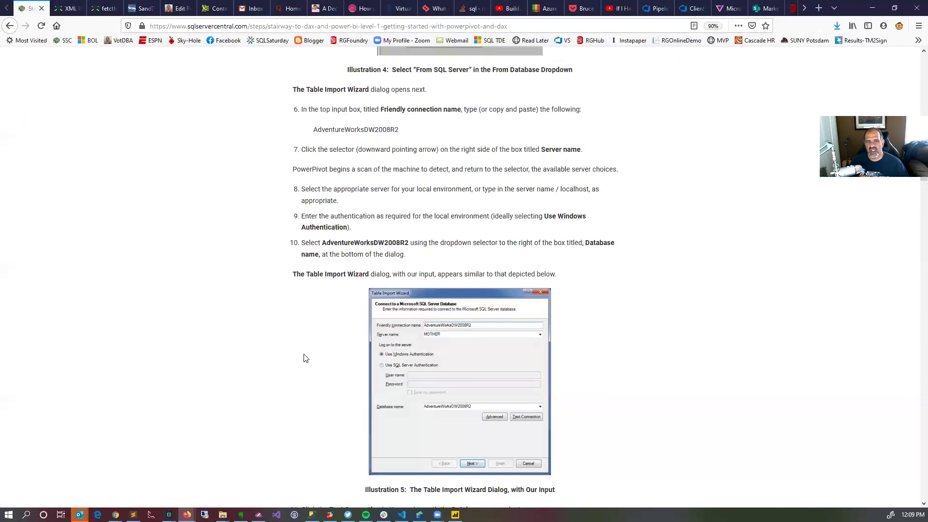
{"action": "left_click_drag", "start_coordinate": [408, 197], "coordinate": [311, 197]}
{"action": "scroll", "coordinate": [454, 310], "scroll_direction": "up", "scroll_amount": 10}
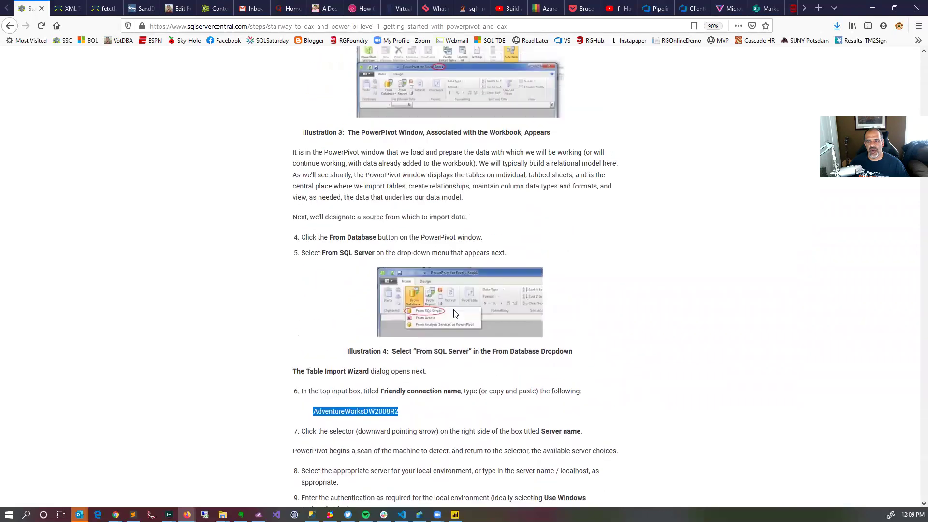
{"action": "scroll", "coordinate": [453, 312], "scroll_direction": "up", "scroll_amount": 6}
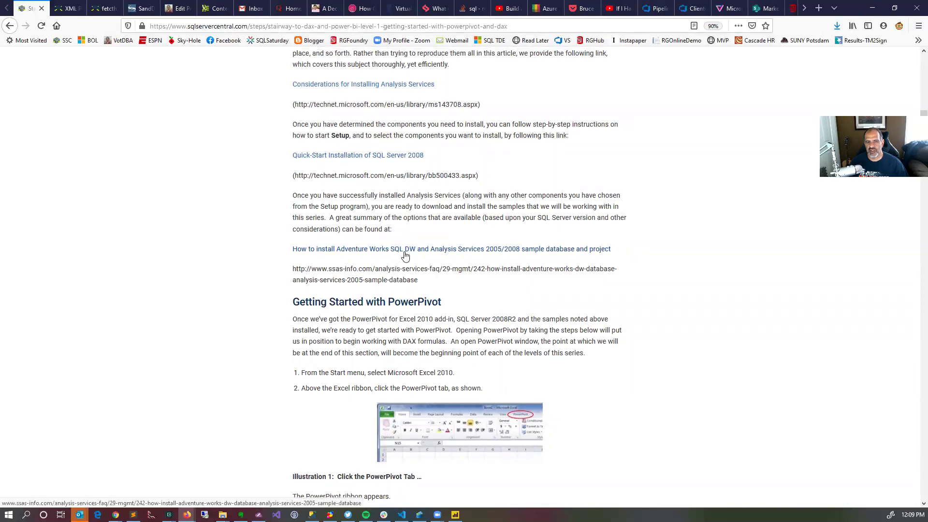
Search the web for "sql server sample database" in a new tab and open the Microsoft Docs SQL samples page.
{"action": "left_click", "coordinate": [819, 9]}
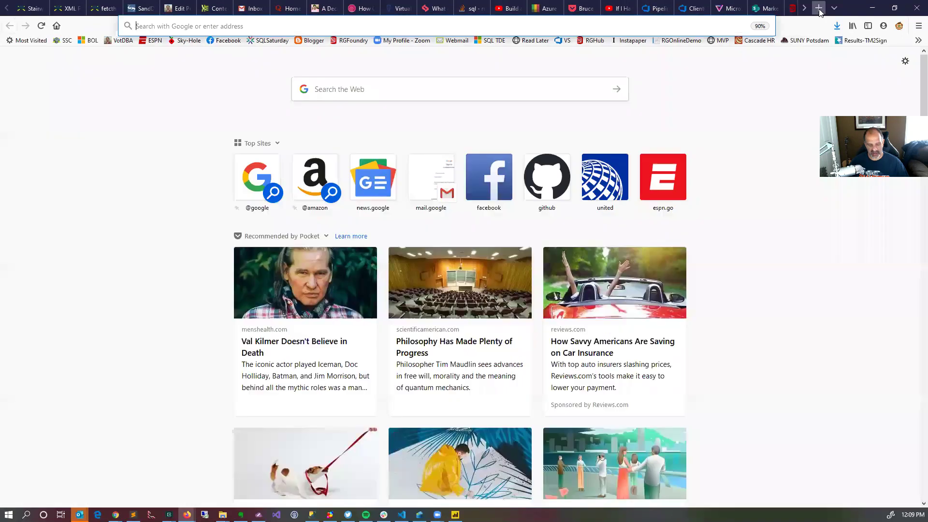
{"action": "type", "text": "sql server sam"}
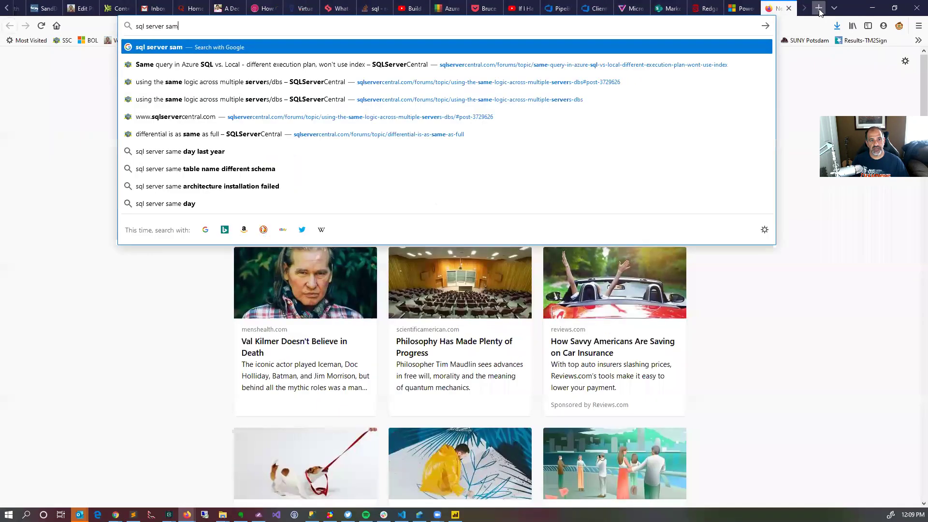
{"action": "type", "text": "ple database"}
{"action": "key", "text": "Return"}
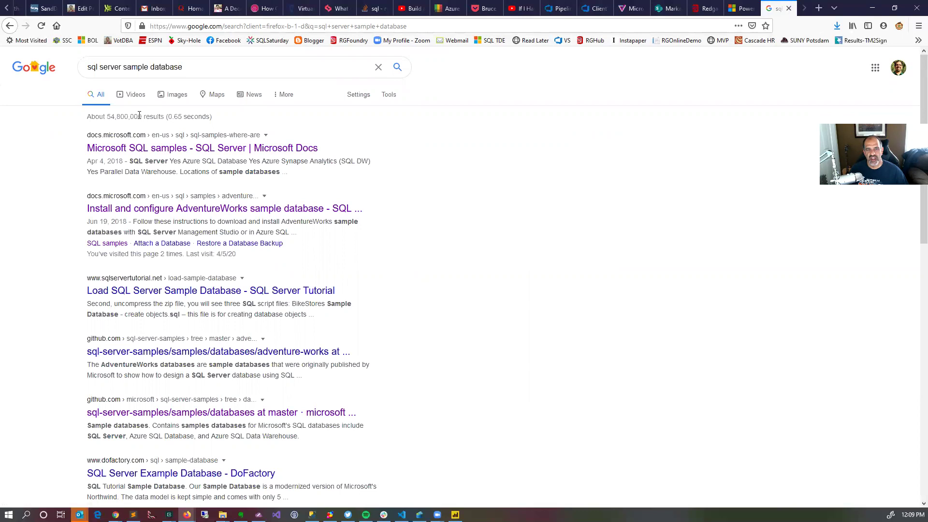
{"action": "left_click", "coordinate": [193, 147]}
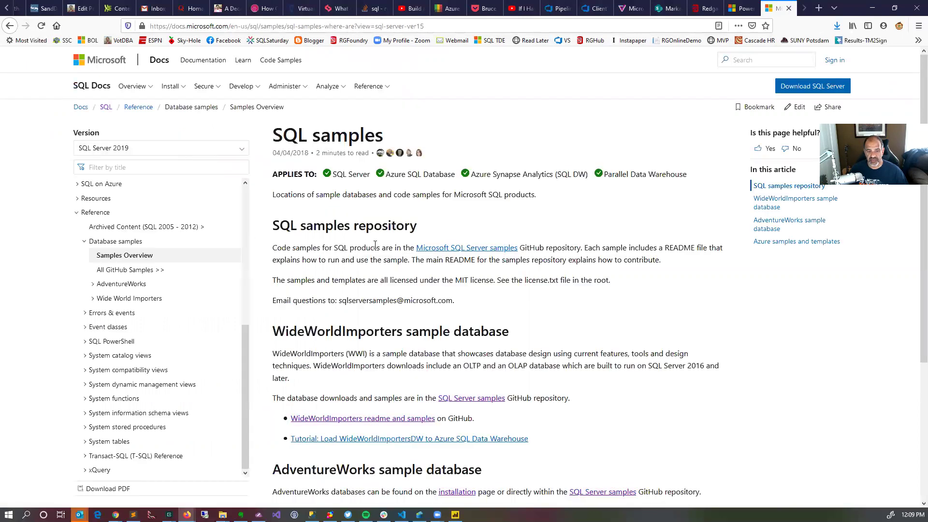
Open the adventure-works folder under samples/databases in the SQL Server samples GitHub repository and review the AdventureWorks and AdventureWorksDW install instructions.
{"action": "scroll", "coordinate": [375, 244], "scroll_direction": "down", "scroll_amount": 4}
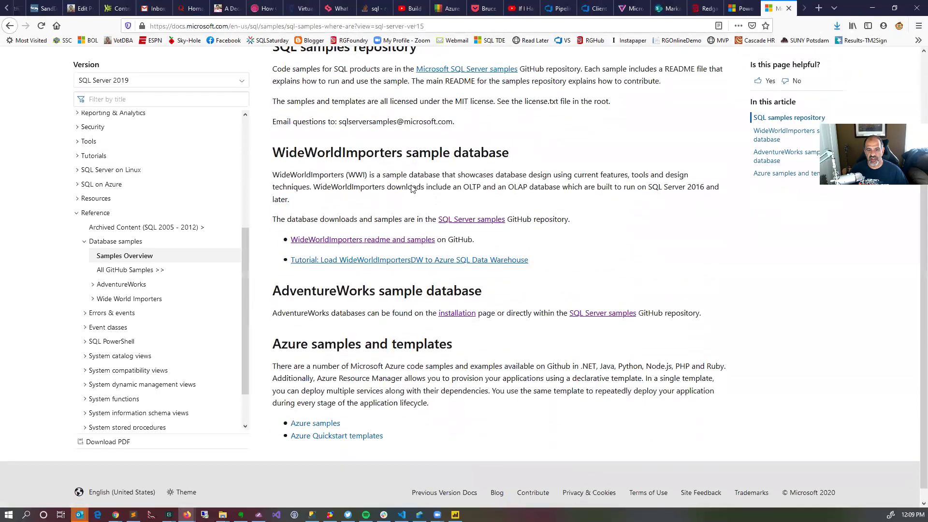
{"action": "left_click", "coordinate": [603, 314]}
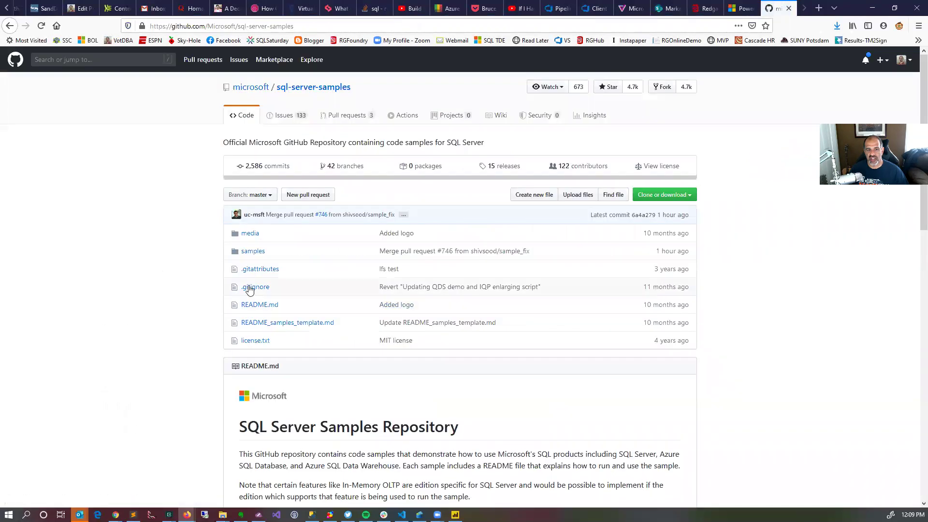
{"action": "left_click", "coordinate": [248, 256]}
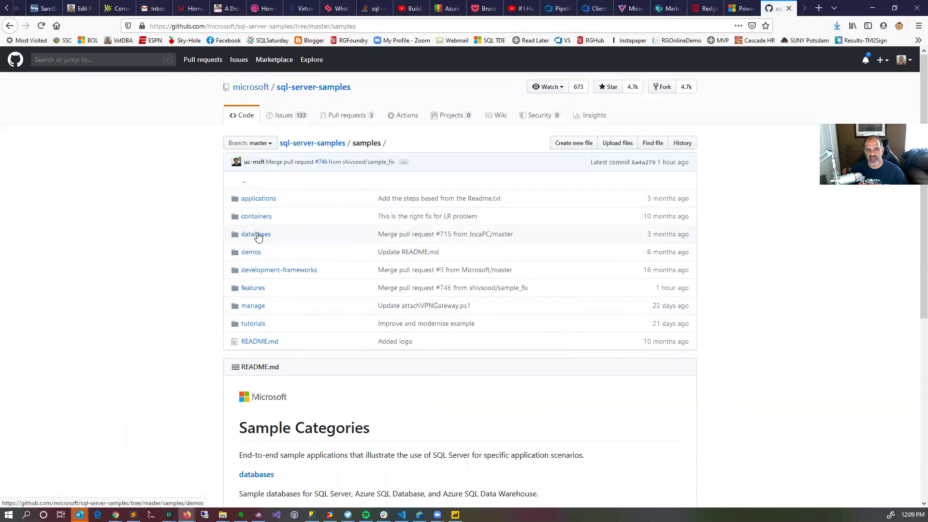
{"action": "scroll", "coordinate": [304, 278], "scroll_direction": "down", "scroll_amount": 5}
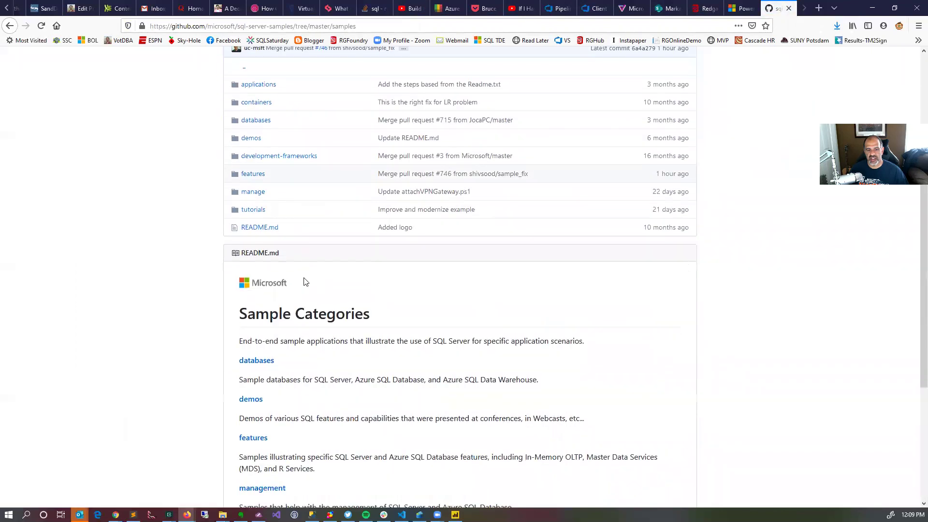
{"action": "left_click", "coordinate": [261, 246]}
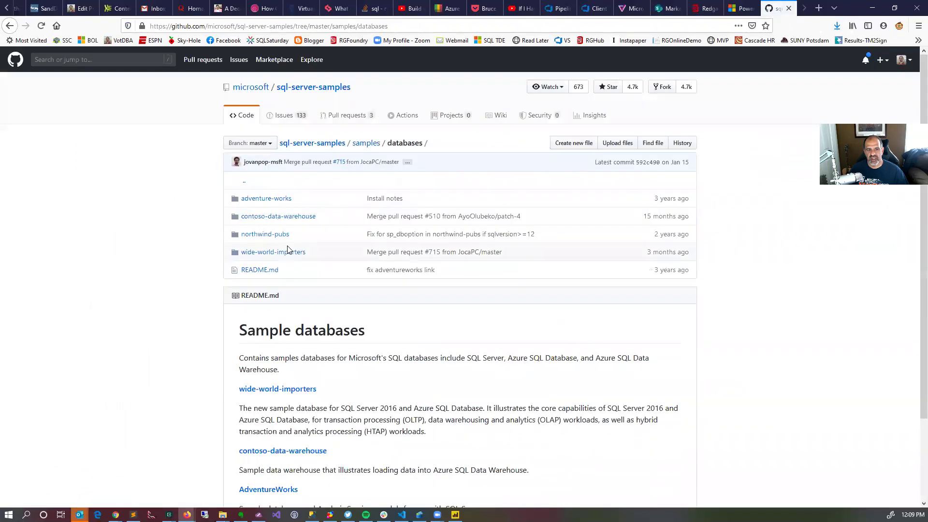
{"action": "left_click", "coordinate": [269, 199]}
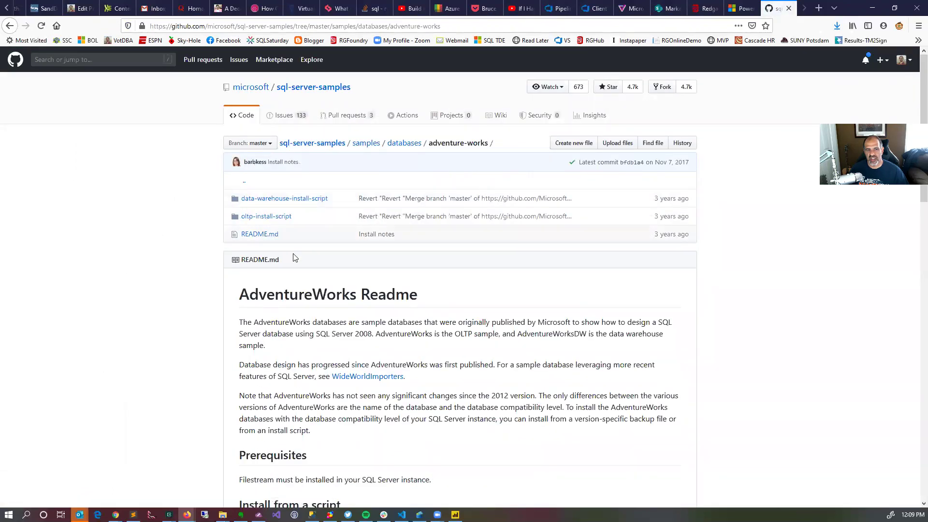
{"action": "scroll", "coordinate": [296, 263], "scroll_direction": "down", "scroll_amount": 3}
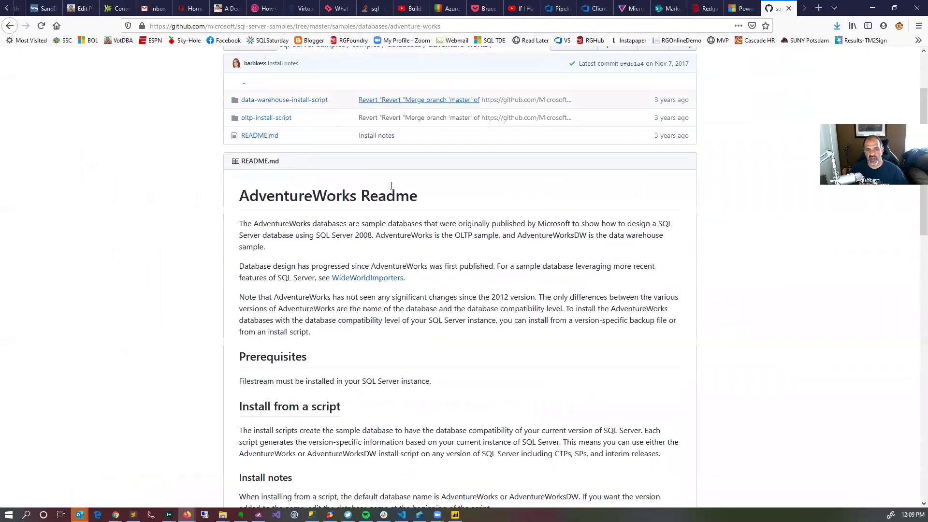
{"action": "scroll", "coordinate": [390, 214], "scroll_direction": "down", "scroll_amount": 4}
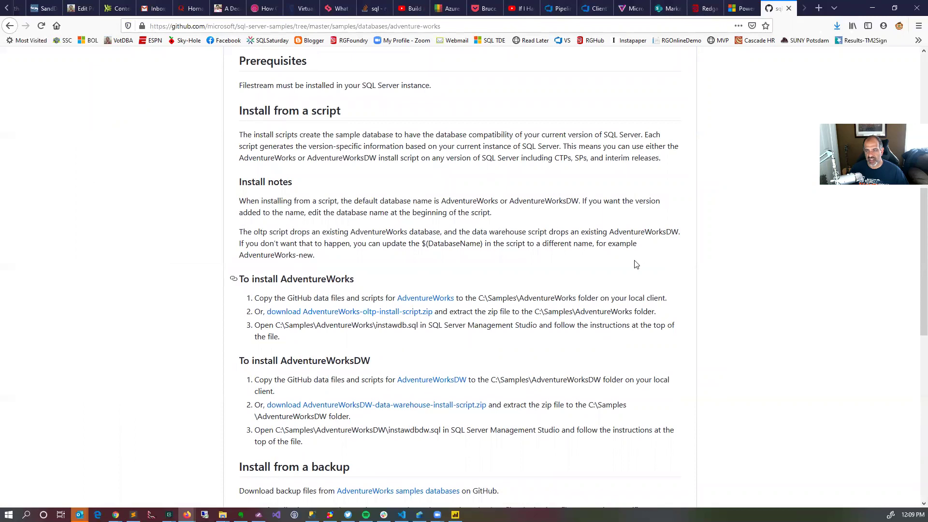
Switch to SQL Server Management Studio and list the tables of the AdventureWorksDW2017 database.
{"action": "left_click", "coordinate": [872, 8]}
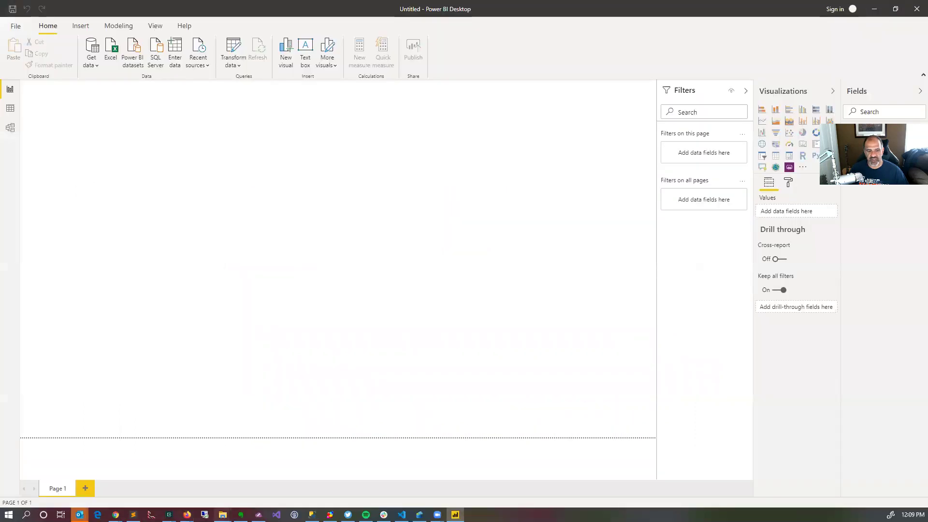
{"action": "left_click", "coordinate": [311, 514]}
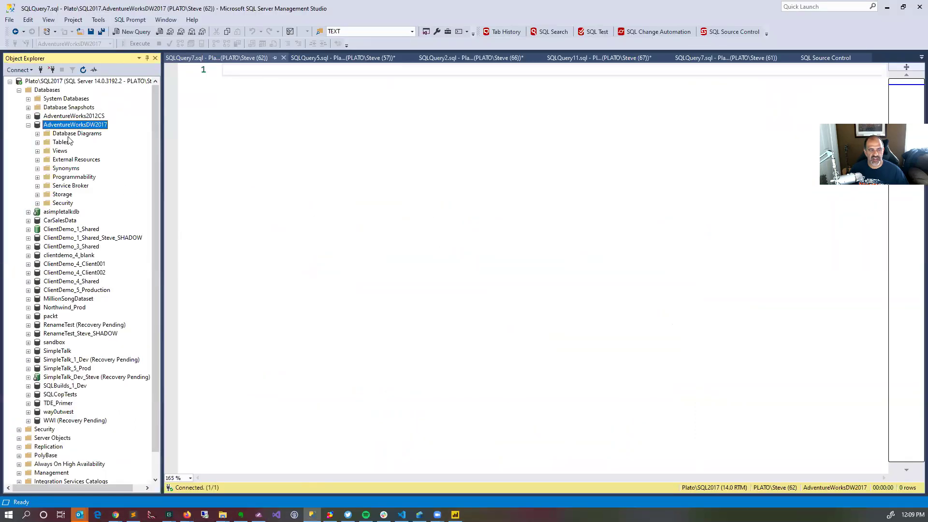
{"action": "left_click", "coordinate": [37, 142]}
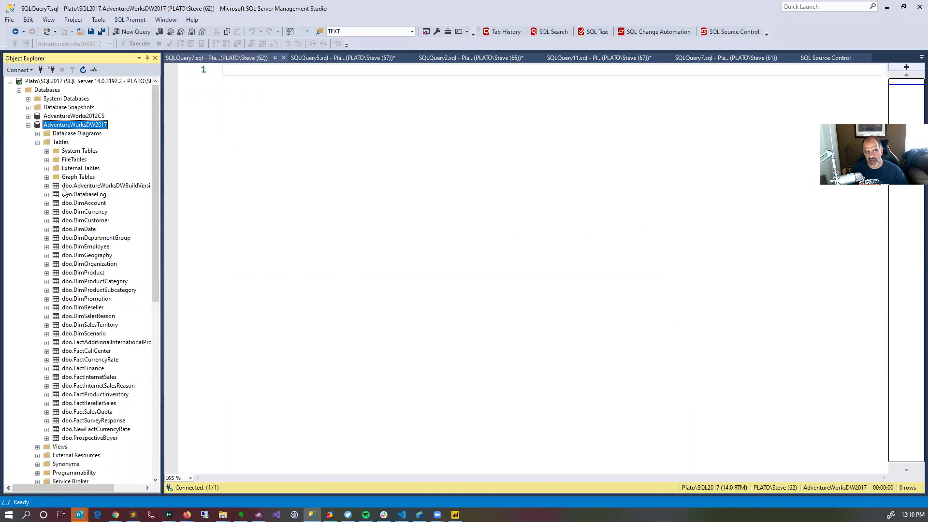
Write and run a query that selects the top 10 rows with all columns from DimDate.
{"action": "left_click", "coordinate": [219, 173]}
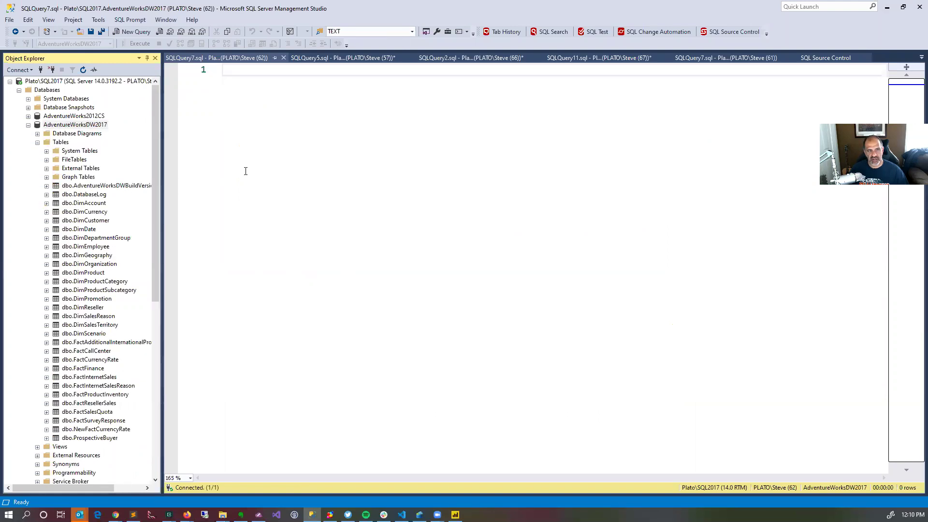
{"action": "type", "text": "ssf"}
{"action": "key", "text": "Tab"}
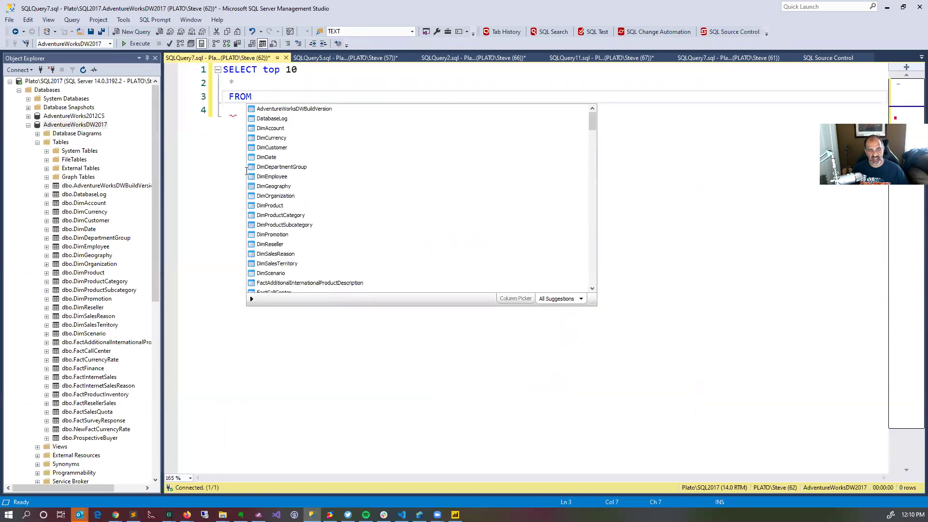
{"action": "type", "text": "DimDate"}
{"action": "key", "text": "F5"}
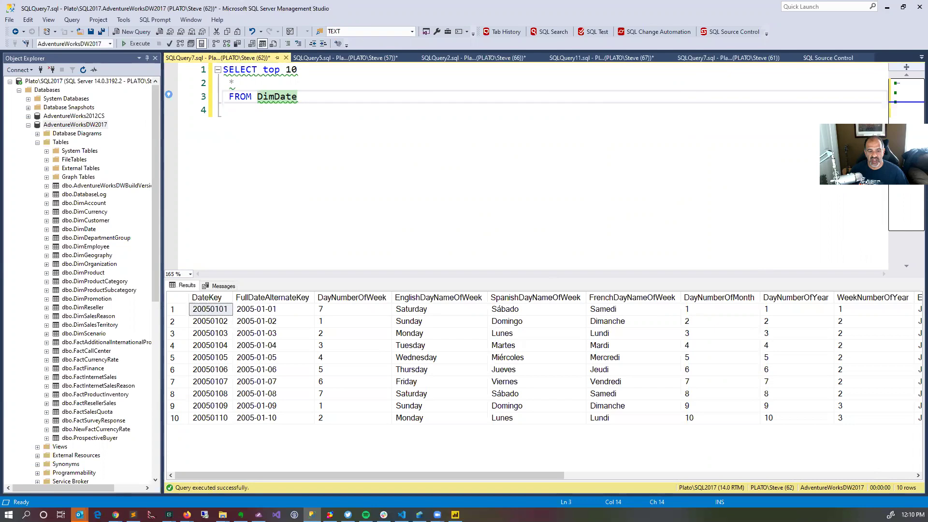
Return to the Stairway article in Firefox and read the Getting Started with PowerPivot steps through the From SQL Server import.
{"action": "mouse_move", "coordinate": [186, 515]}
{"action": "left_click", "coordinate": [139, 443]}
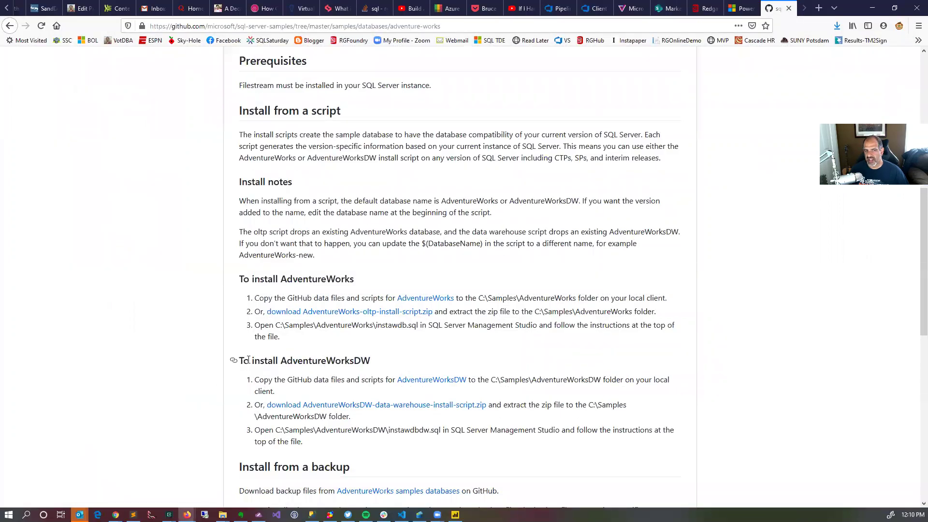
{"action": "left_click", "coordinate": [9, 8]}
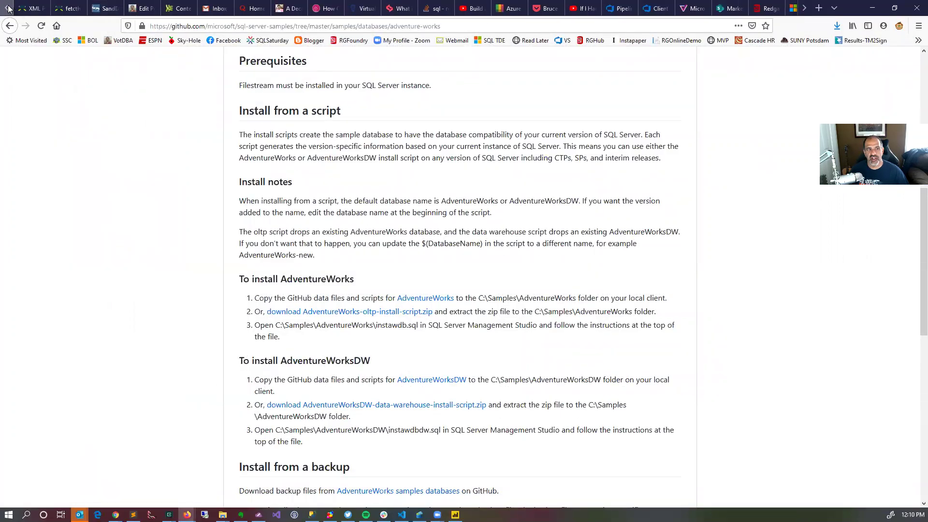
{"action": "left_click", "coordinate": [26, 8]}
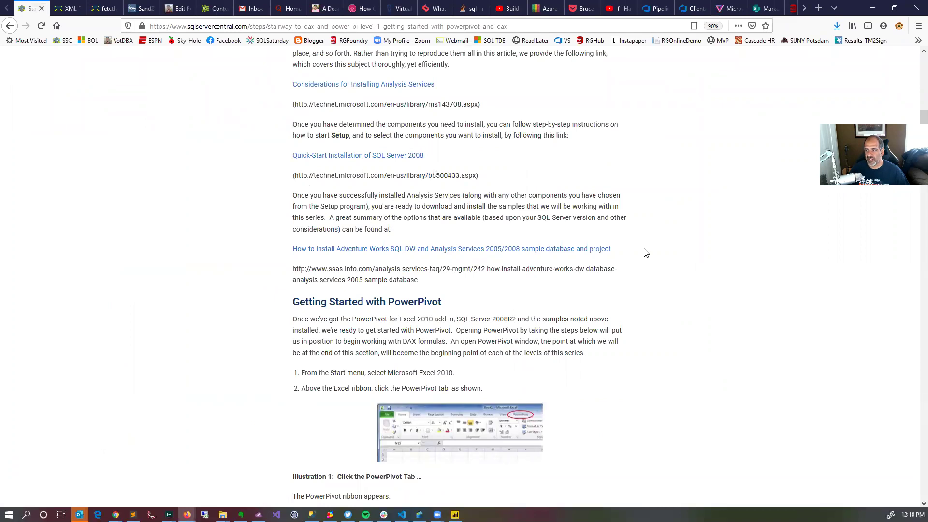
{"action": "scroll", "coordinate": [214, 273], "scroll_direction": "down", "scroll_amount": 5}
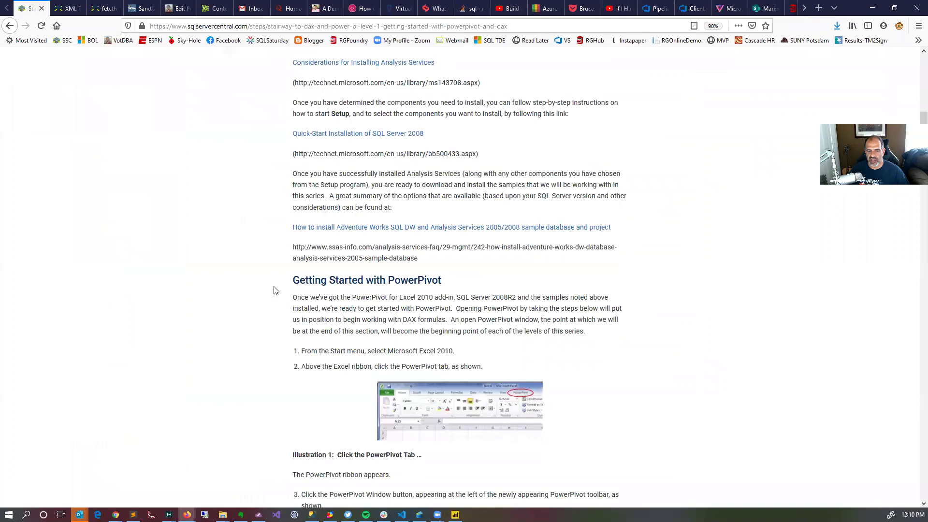
{"action": "scroll", "coordinate": [214, 273], "scroll_direction": "down", "scroll_amount": 1}
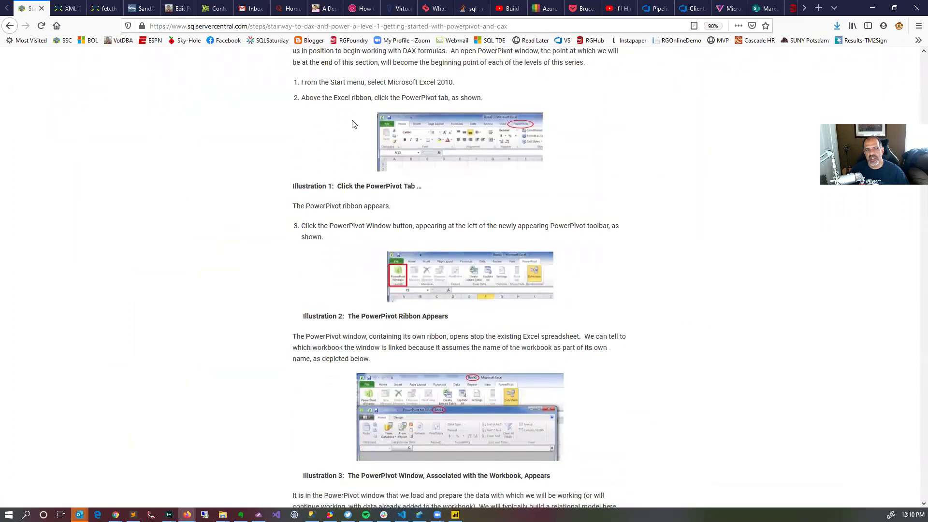
{"action": "scroll", "coordinate": [342, 190], "scroll_direction": "down", "scroll_amount": 3}
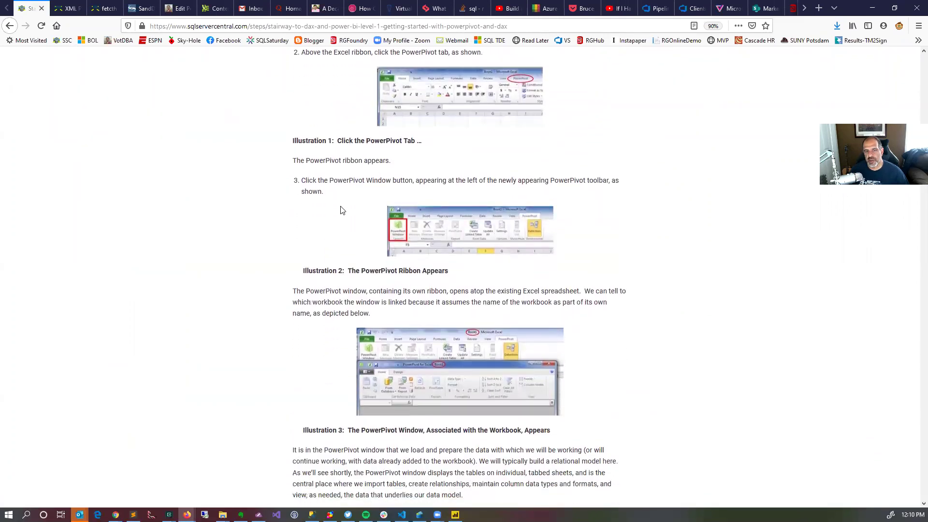
{"action": "scroll", "coordinate": [382, 306], "scroll_direction": "down", "scroll_amount": 9}
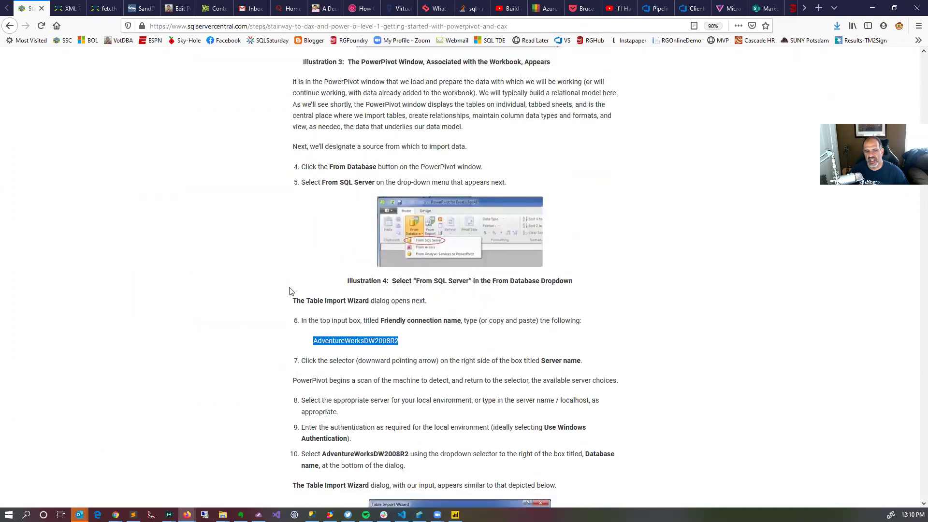
{"action": "scroll", "coordinate": [282, 273], "scroll_direction": "down", "scroll_amount": 2}
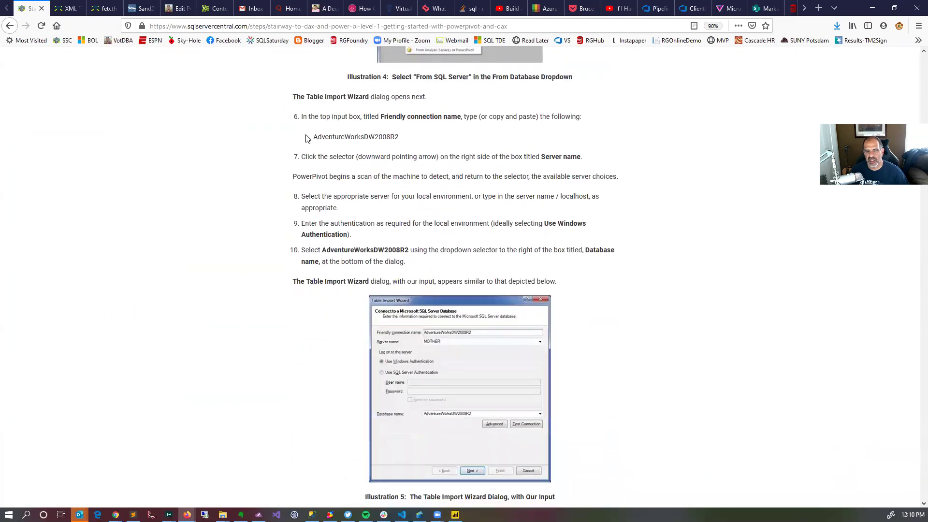
Review the article's Table Import Wizard steps, from the AdventureWorksDW2008R2 connection name to the list of tables to select.
{"action": "left_click_drag", "start_coordinate": [312, 134], "coordinate": [423, 137]}
{"action": "left_click", "coordinate": [455, 196]}
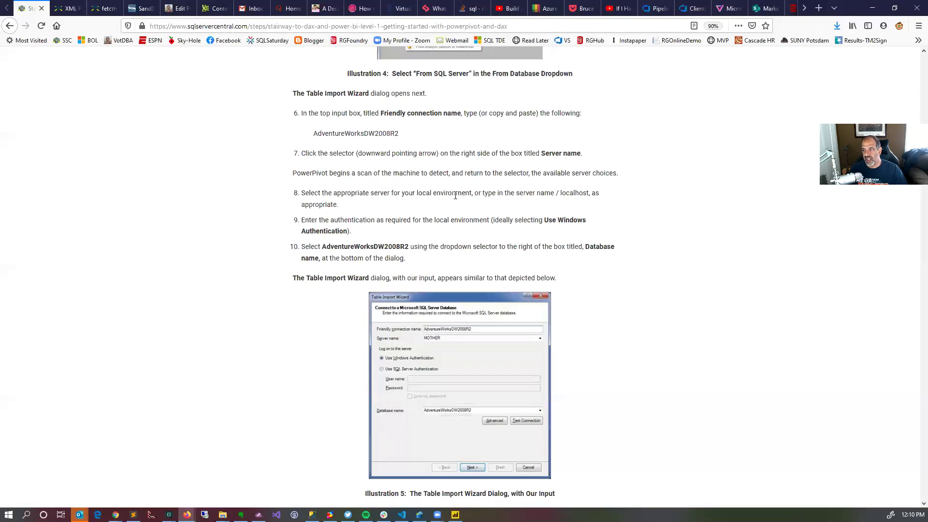
{"action": "scroll", "coordinate": [408, 219], "scroll_direction": "down", "scroll_amount": 3}
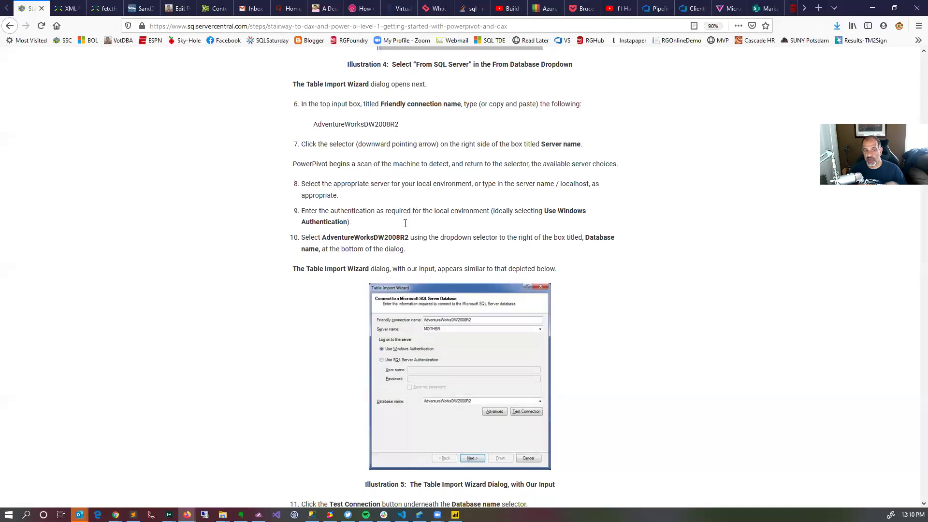
{"action": "scroll", "coordinate": [404, 224], "scroll_direction": "down", "scroll_amount": 4}
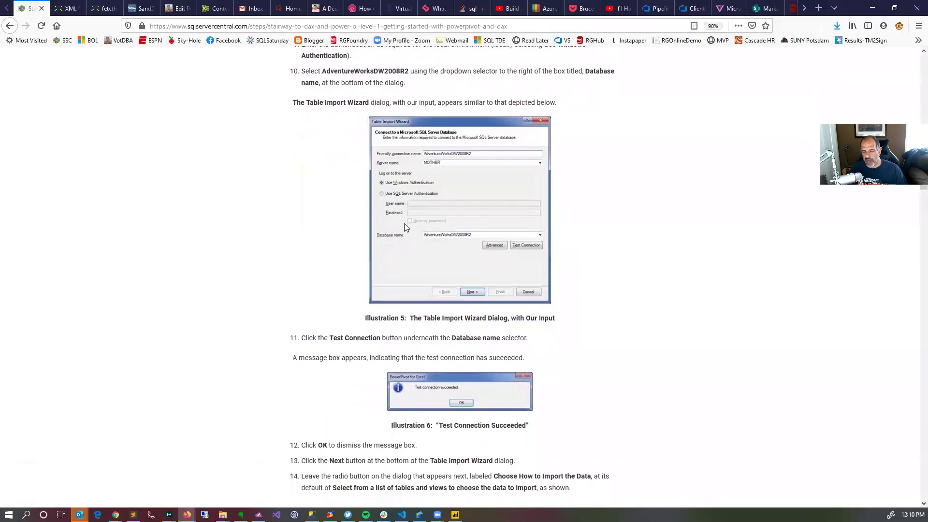
{"action": "scroll", "coordinate": [405, 227], "scroll_direction": "down", "scroll_amount": 1}
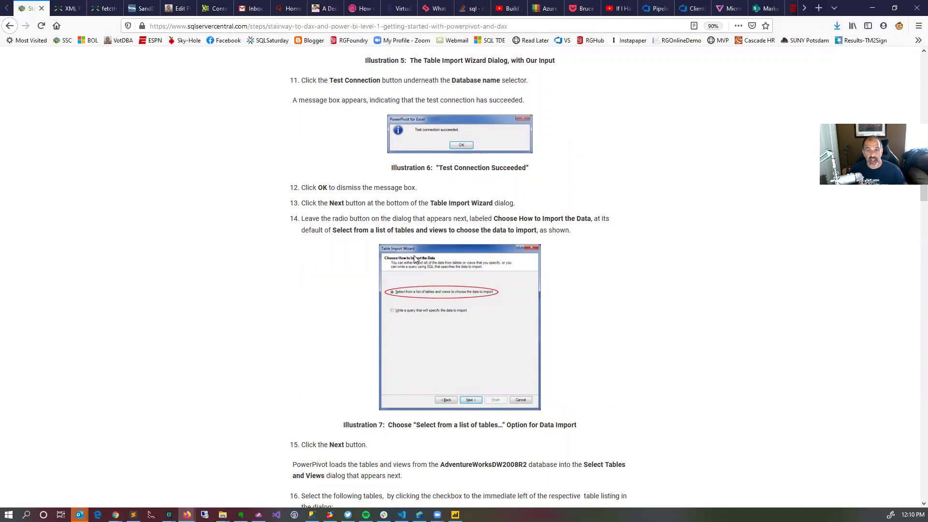
{"action": "scroll", "coordinate": [414, 260], "scroll_direction": "down", "scroll_amount": 2}
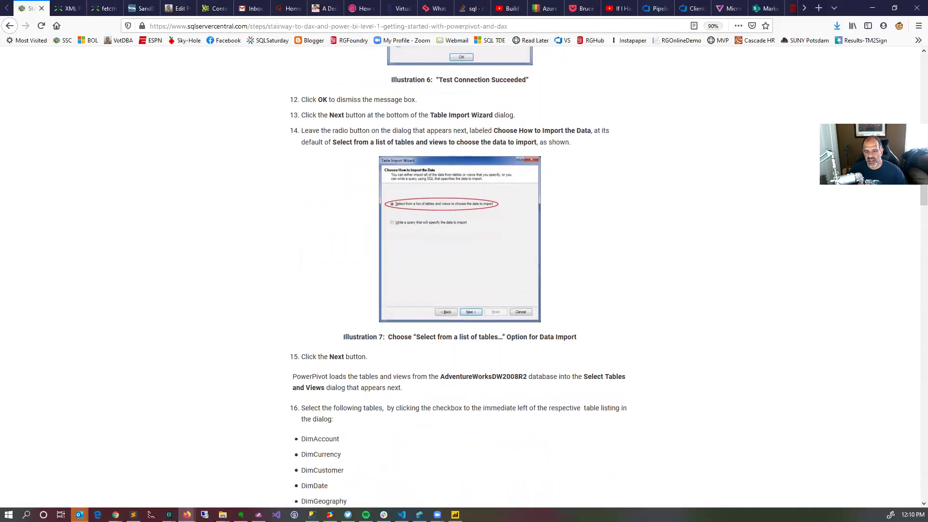
Switch to Power BI Desktop and connect to the SQL Server Plato\SQL2017 in Import mode with no database specified.
{"action": "left_click", "coordinate": [455, 515]}
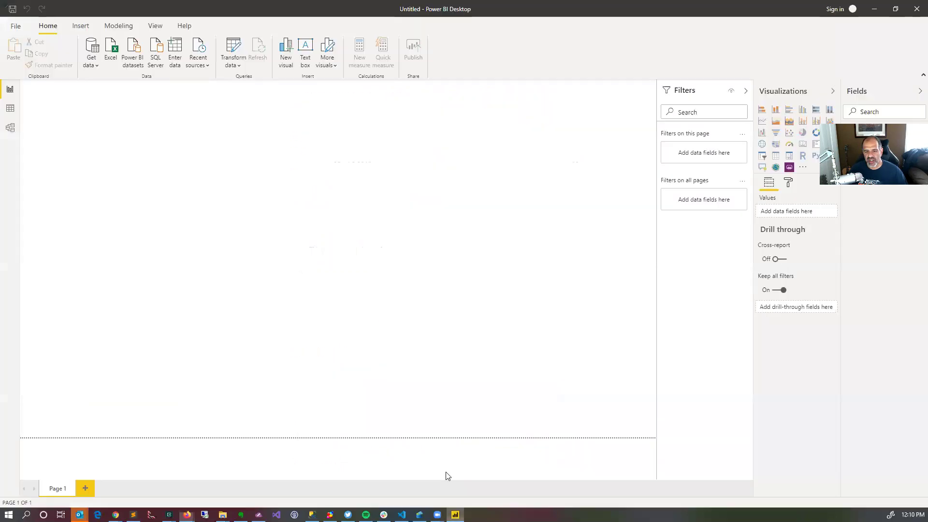
{"action": "left_click", "coordinate": [97, 68]}
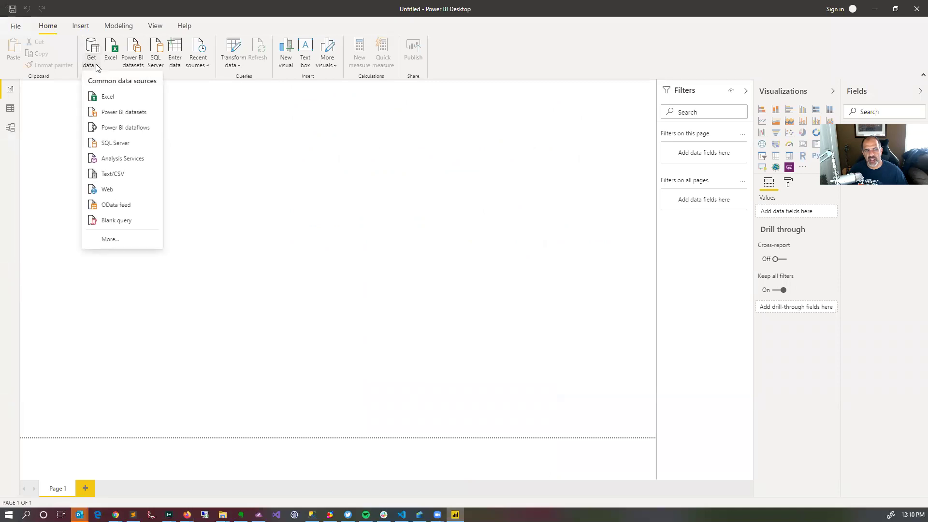
{"action": "left_click", "coordinate": [103, 143]}
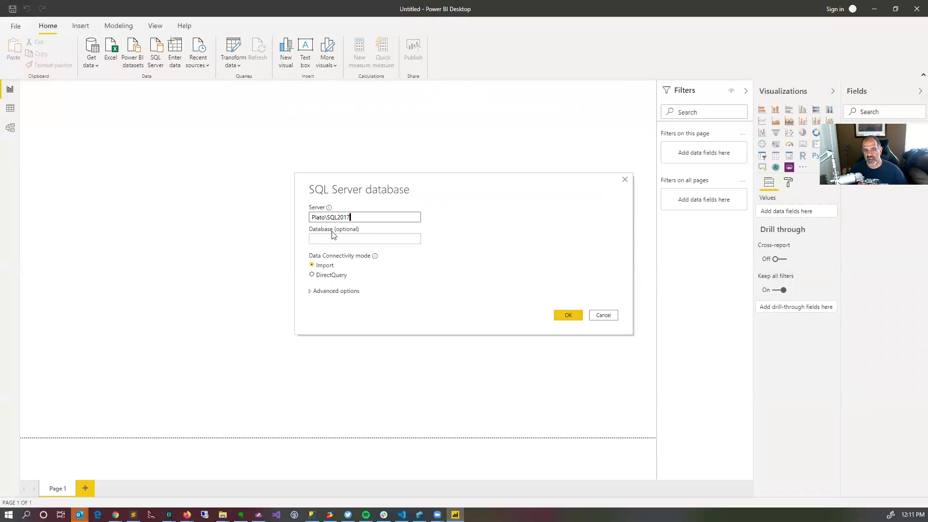
{"action": "left_click", "coordinate": [569, 315]}
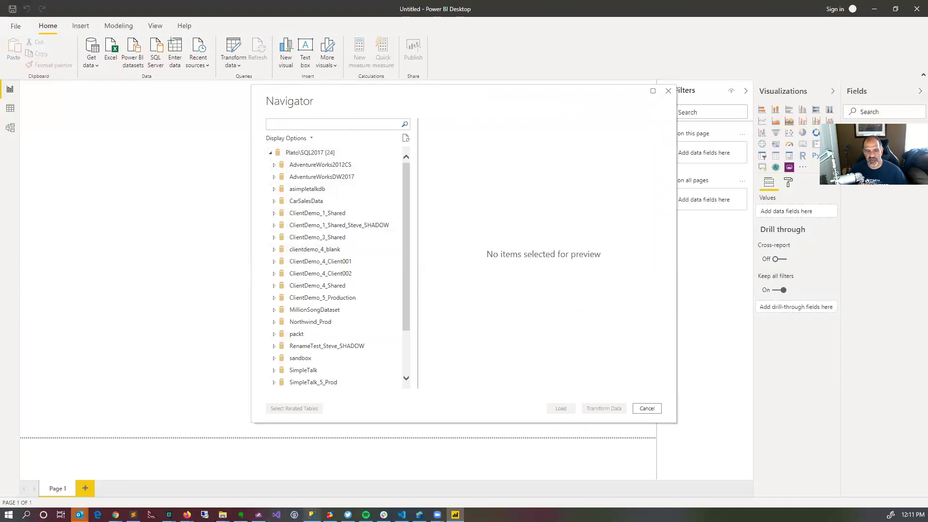
Check the server's database list in SQL Server Management Studio, and expand AdventureWorksDW2017 in Power BI Desktop's Navigator.
{"action": "left_click", "coordinate": [312, 514]}
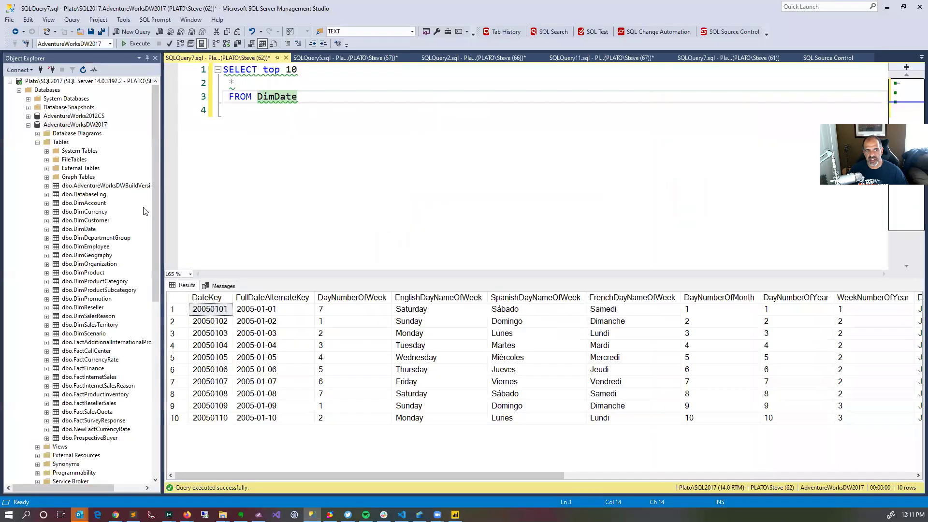
{"action": "left_click", "coordinate": [28, 125]}
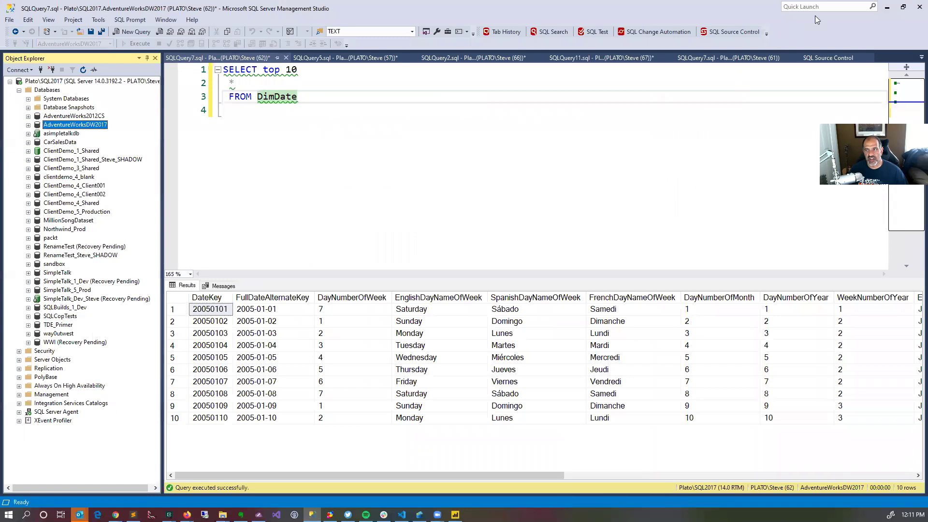
{"action": "left_click", "coordinate": [886, 6]}
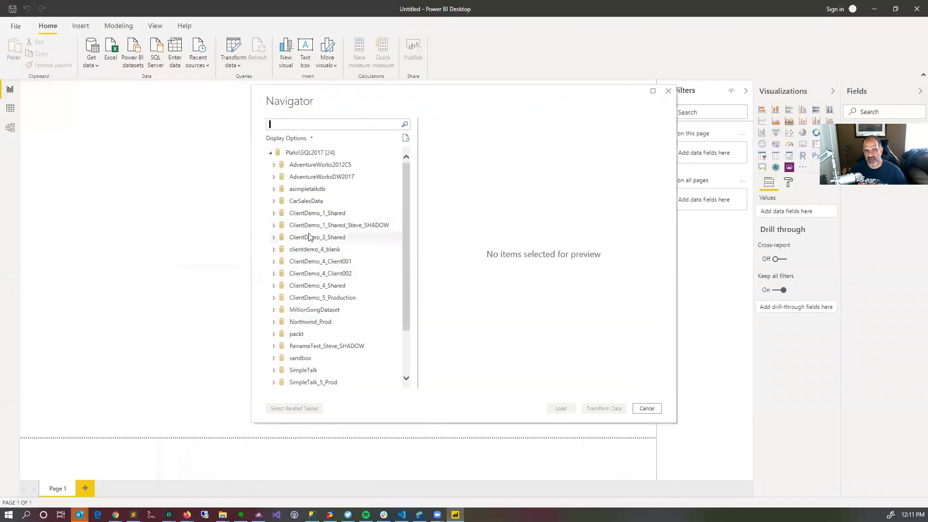
{"action": "left_click", "coordinate": [274, 178]}
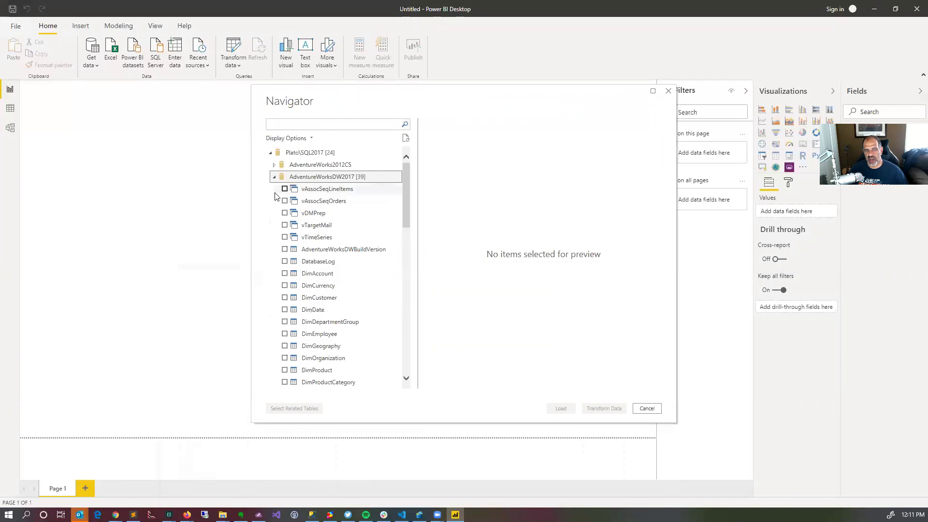
Select DimAccount, DimCurrency, DimCustomer, DimDate and DimGeography under AdventureWorksDW2017, checking them against the table list in the Firefox article.
{"action": "left_click", "coordinate": [285, 274]}
{"action": "left_click", "coordinate": [285, 286]}
{"action": "left_click", "coordinate": [285, 297]}
{"action": "left_click", "coordinate": [285, 309]}
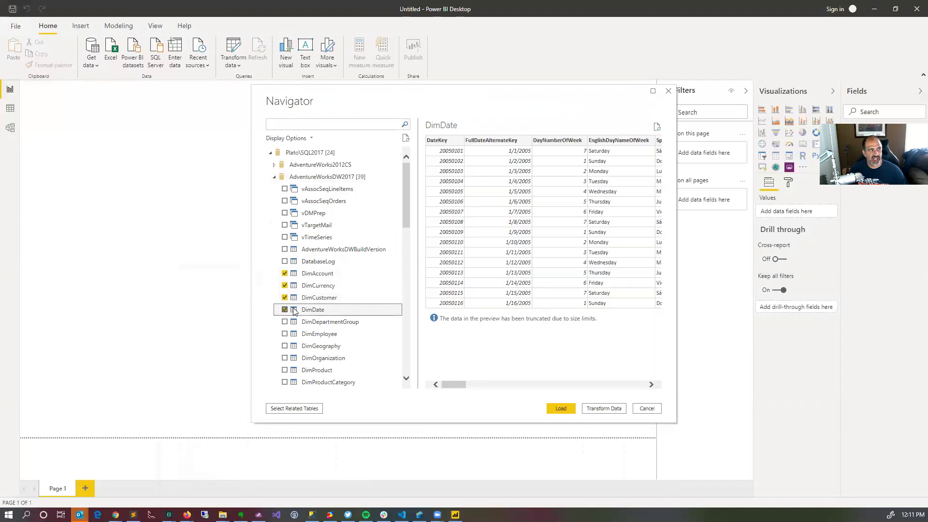
{"action": "key", "text": "alt+Tab"}
{"action": "scroll", "coordinate": [290, 290], "scroll_direction": "down", "scroll_amount": 4}
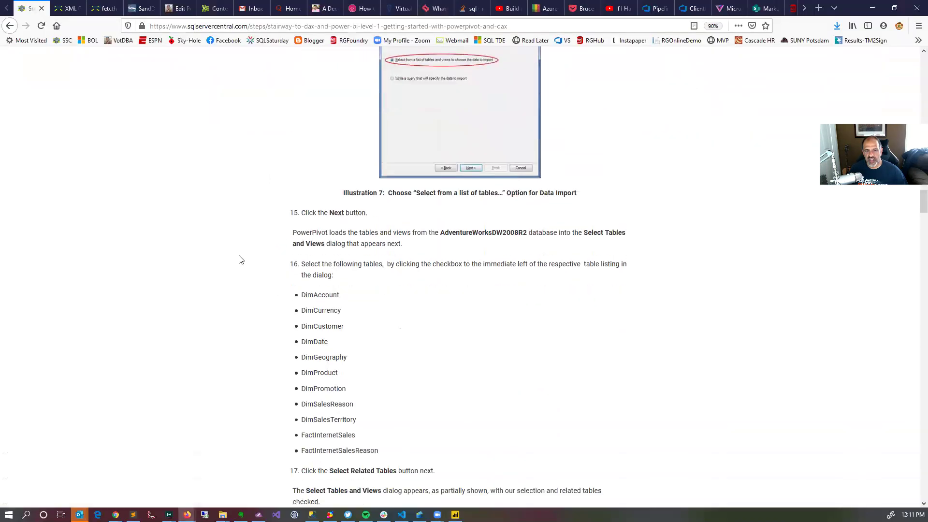
{"action": "scroll", "coordinate": [315, 223], "scroll_direction": "down", "scroll_amount": 1}
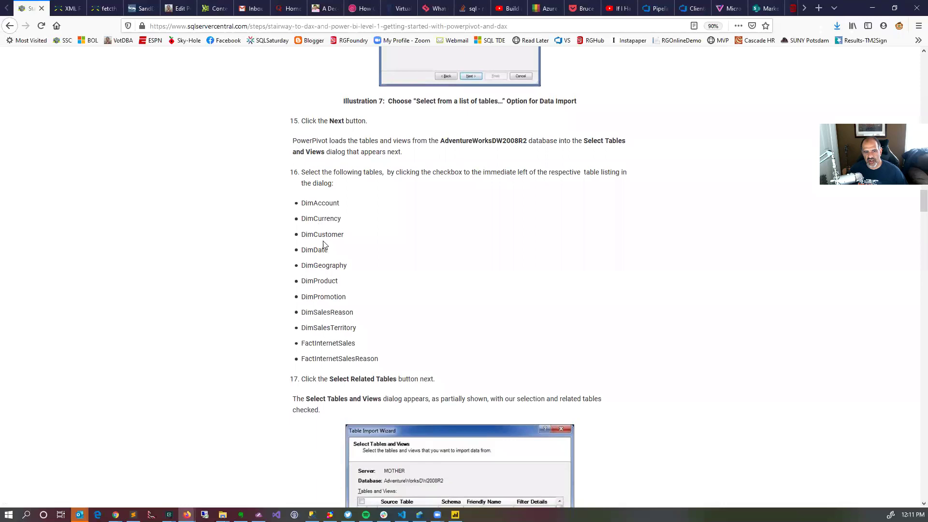
{"action": "key", "text": "alt+Tab"}
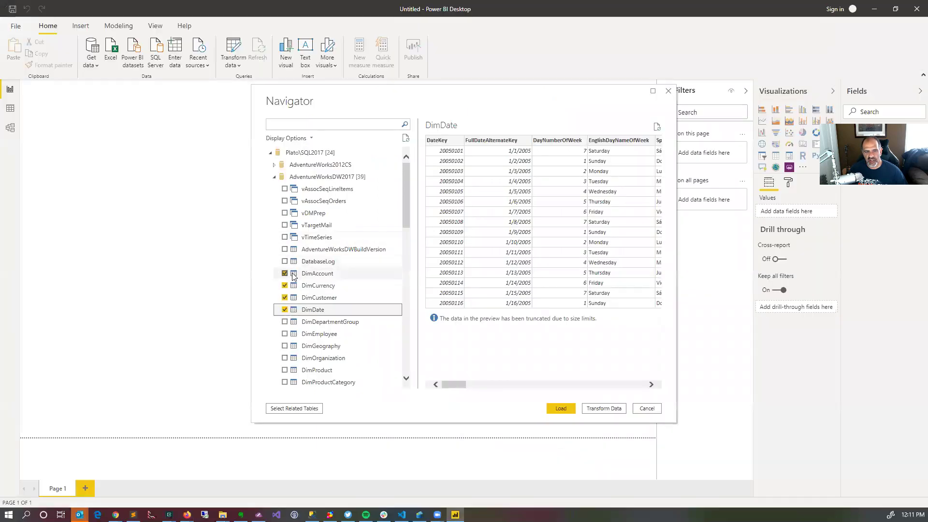
{"action": "left_click", "coordinate": [284, 346]}
Check the article's table list in Firefox again, and add DimProduct, DimPromotion and DimSalesReason to the Power BI Desktop selection.
{"action": "key", "text": "alt+Tab"}
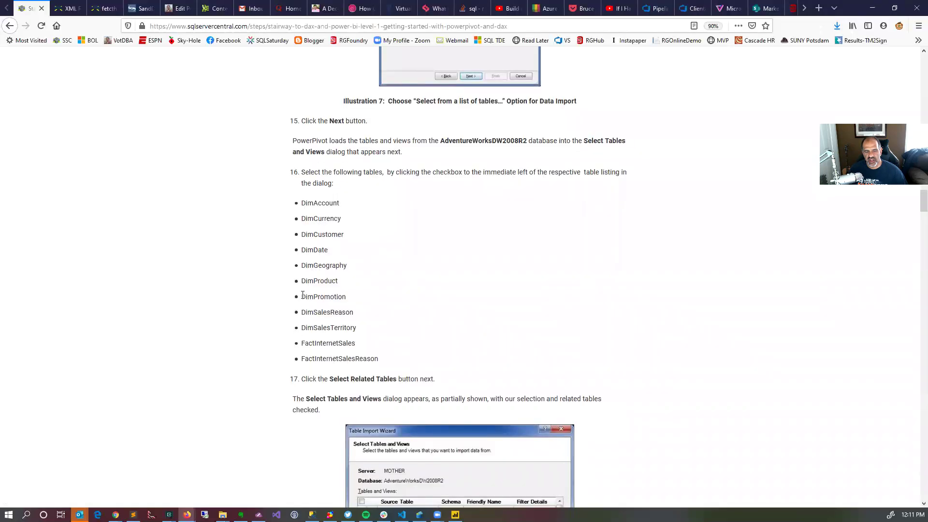
{"action": "key", "text": "alt+Tab"}
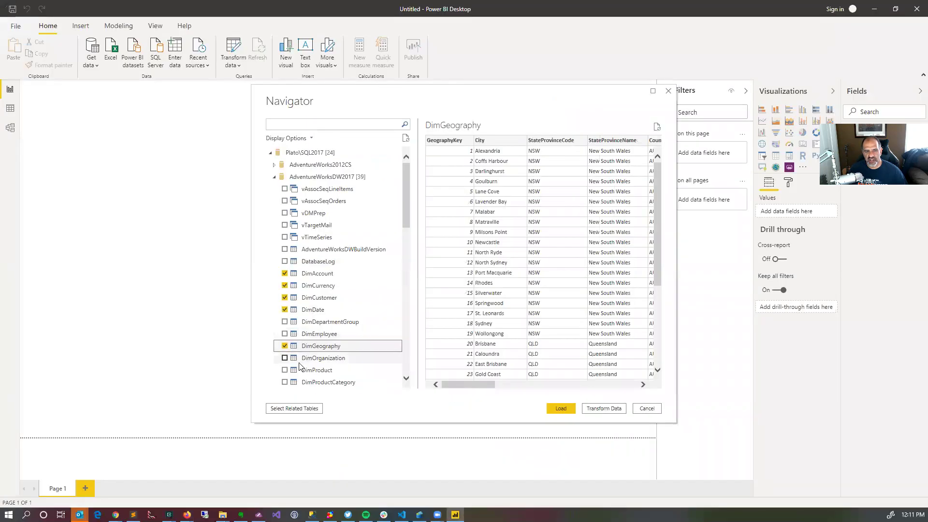
{"action": "left_click", "coordinate": [284, 370]}
{"action": "scroll", "coordinate": [285, 338], "scroll_direction": "down", "scroll_amount": 2}
{"action": "left_click", "coordinate": [284, 310]}
{"action": "left_click", "coordinate": [286, 335]}
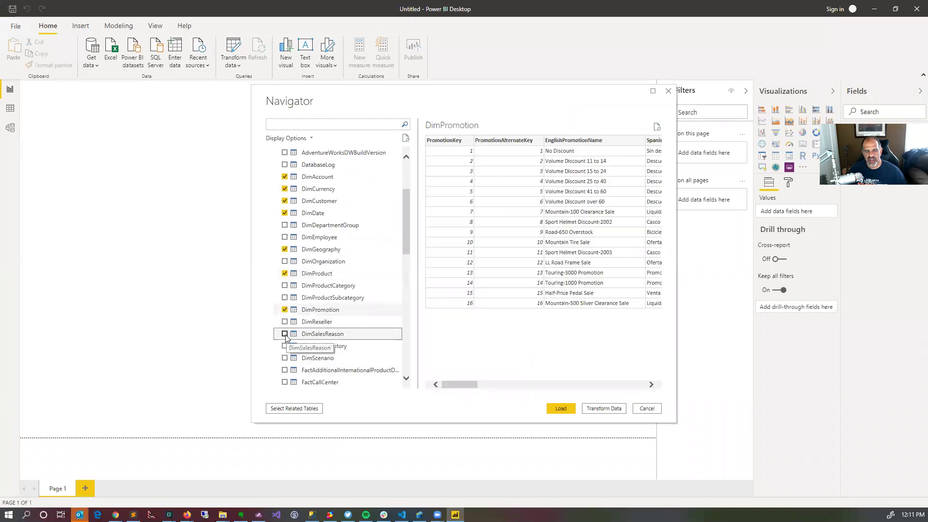
Add DimSalesTerritory, FactInternetSales and FactInternetSalesReason to the selection, checking the list in Firefox, and load the selected tables in Power BI Desktop.
{"action": "key", "text": "alt+Tab"}
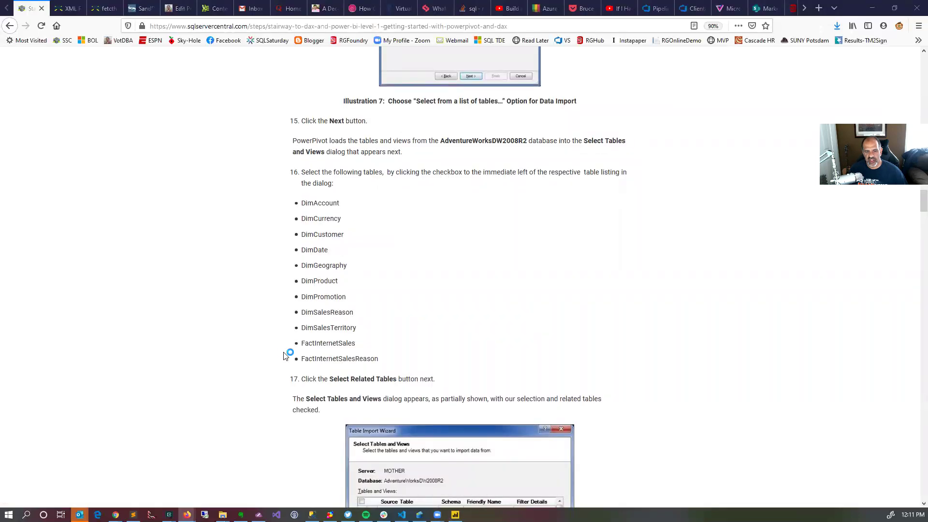
{"action": "key", "text": "alt+Tab"}
{"action": "left_click", "coordinate": [285, 346]}
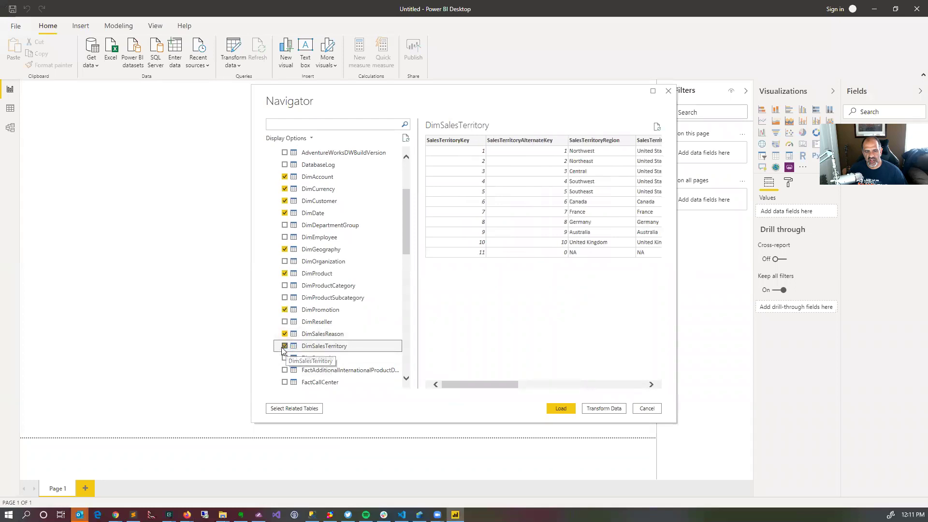
{"action": "scroll", "coordinate": [285, 349], "scroll_direction": "down", "scroll_amount": 1}
{"action": "left_click", "coordinate": [285, 369]}
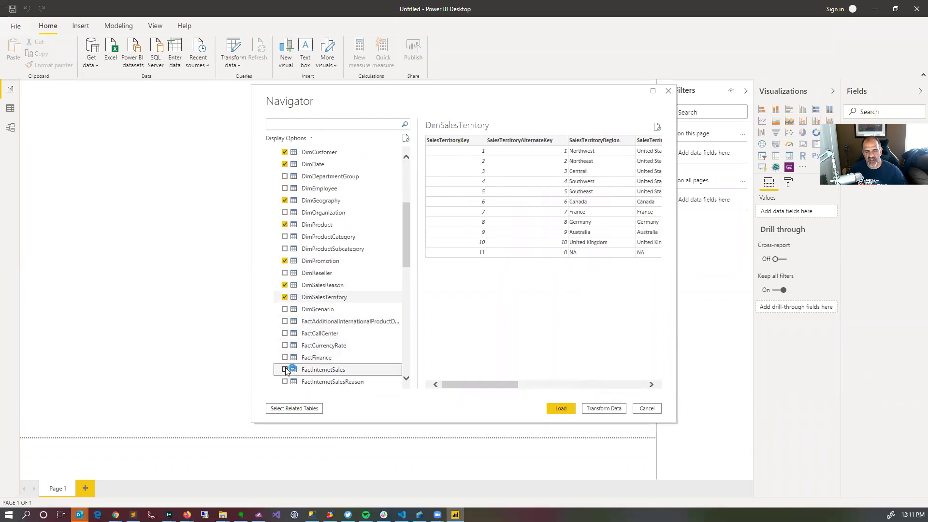
{"action": "key", "text": "alt+Tab"}
{"action": "key", "text": "alt+Tab"}
{"action": "scroll", "coordinate": [286, 357], "scroll_direction": "down", "scroll_amount": 1}
{"action": "left_click", "coordinate": [284, 357]}
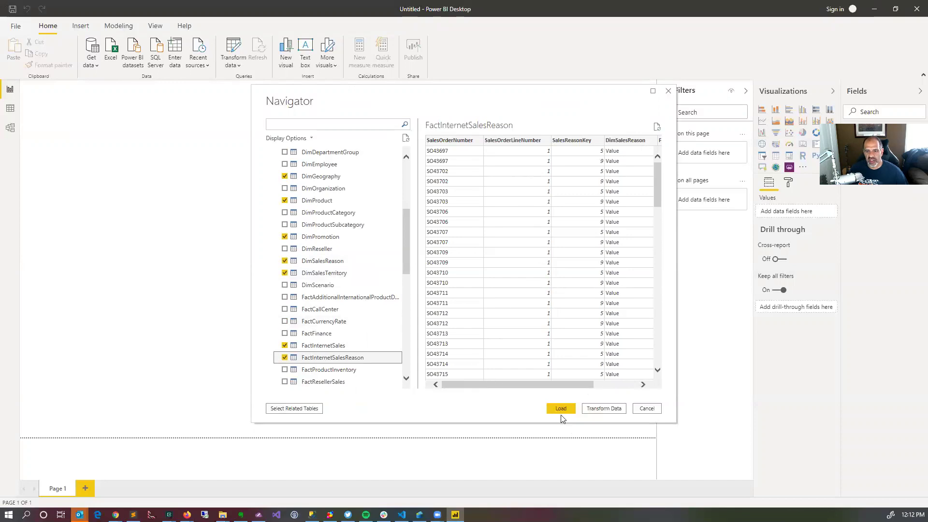
{"action": "key", "text": "alt+Tab"}
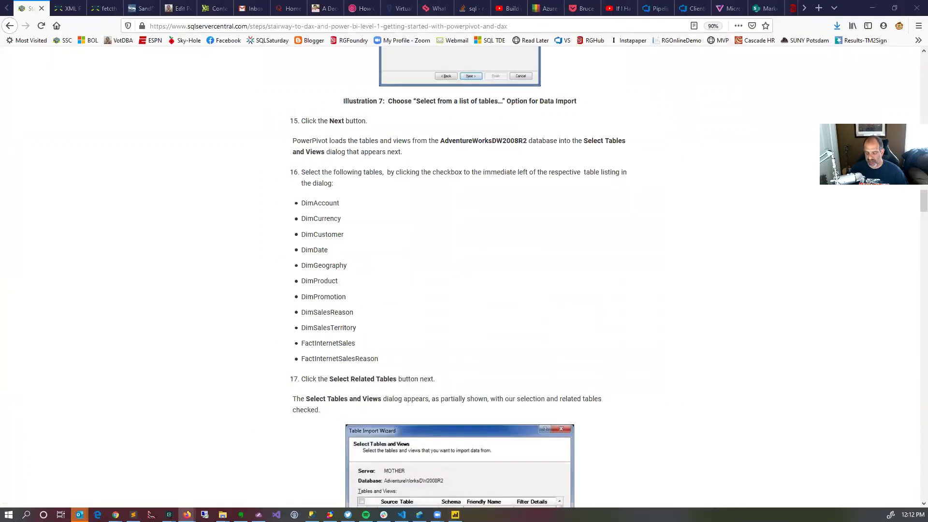
{"action": "key", "text": "alt+Tab"}
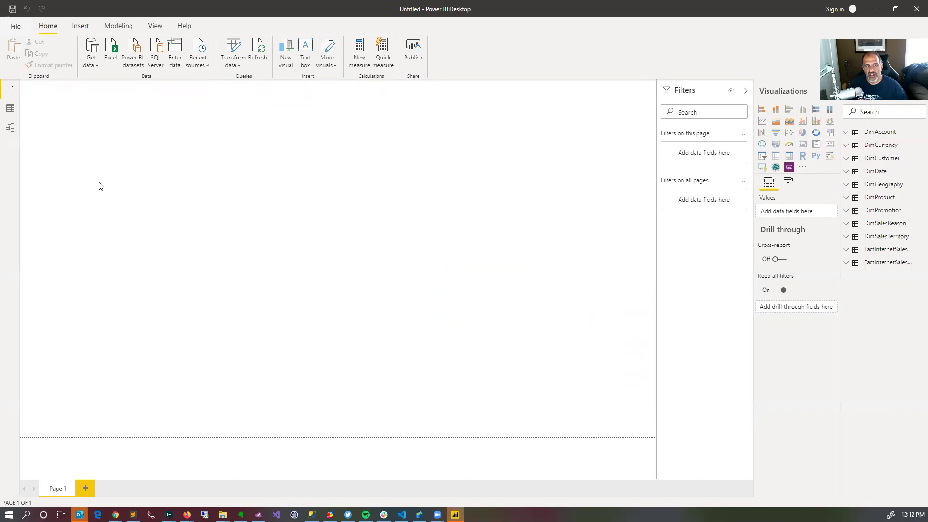
Look through the imported rows of the DimAccount, DimDate and DimSalesTerritory tables in Data view.
{"action": "left_click", "coordinate": [10, 109]}
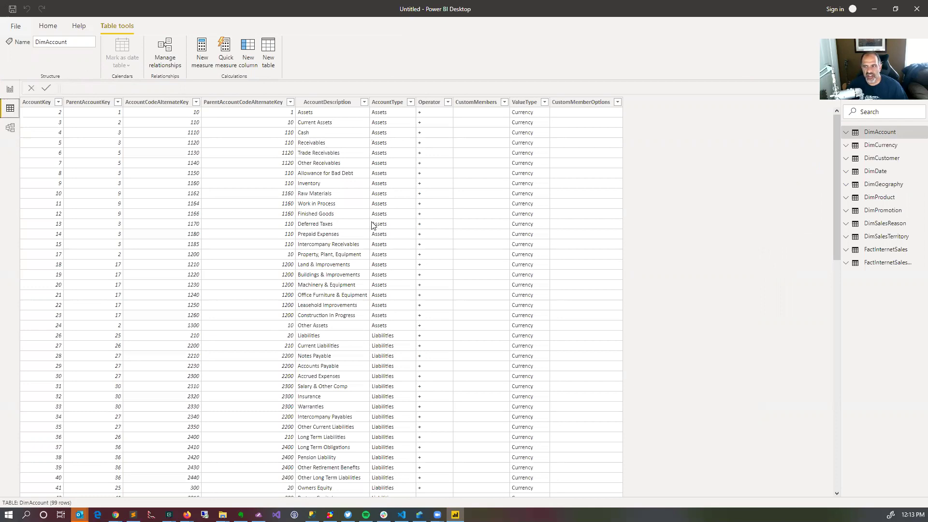
{"action": "left_click", "coordinate": [876, 173]}
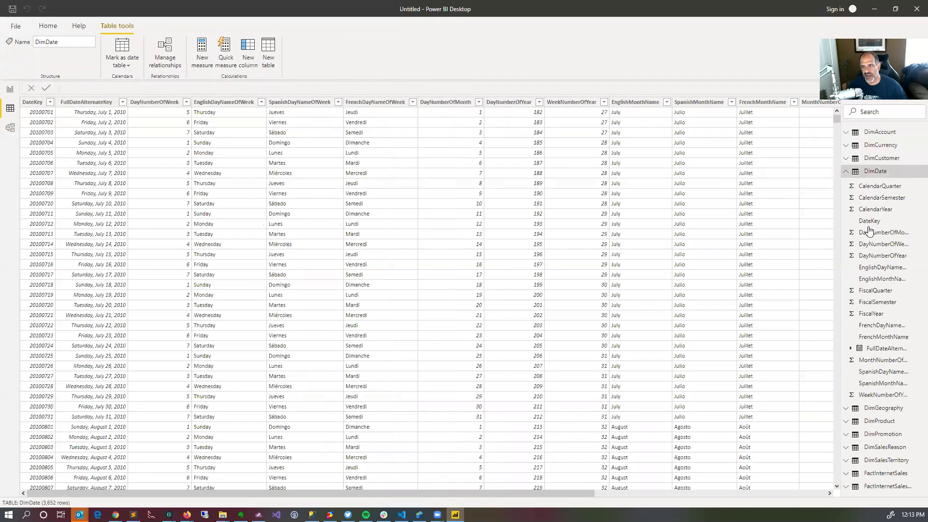
{"action": "left_click", "coordinate": [848, 238]}
{"action": "left_click", "coordinate": [846, 239]}
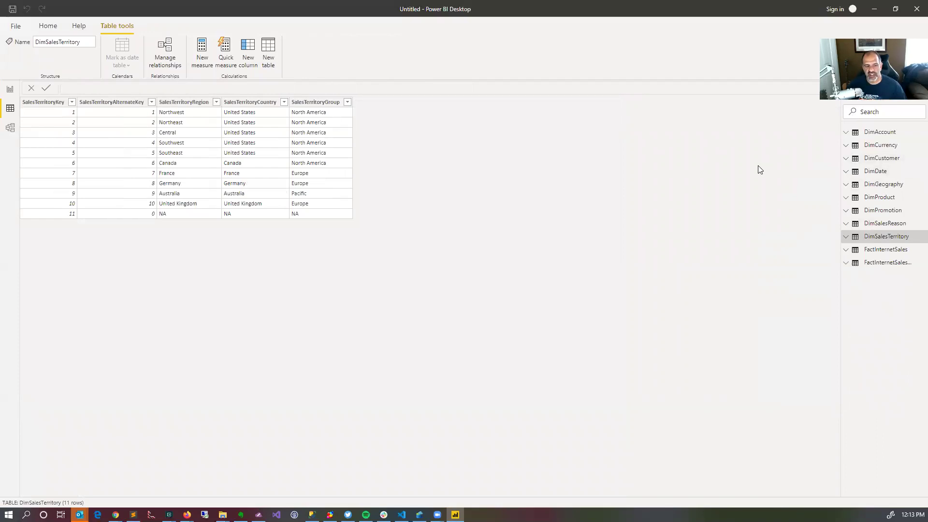
Switch to the Stairway article in Firefox and read its remaining import steps, from Select Related Tables to the imported data.
{"action": "left_click", "coordinate": [186, 514]}
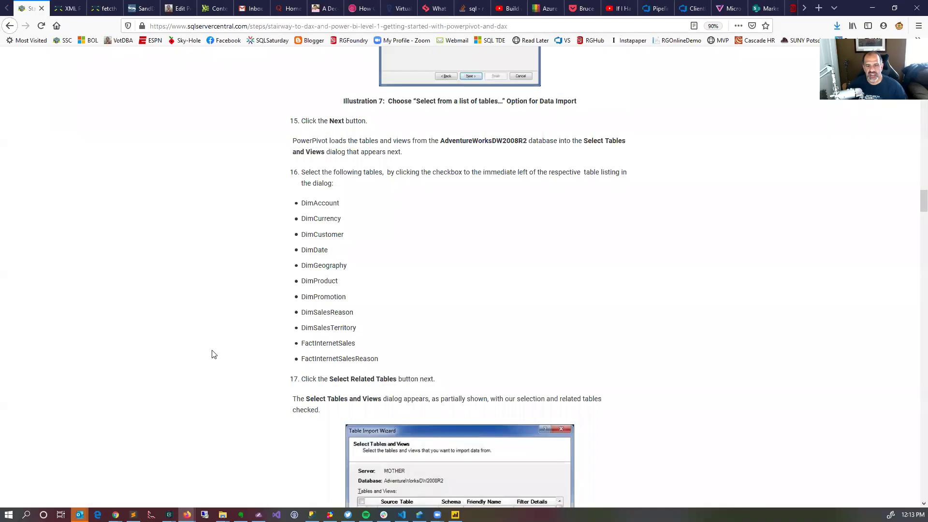
{"action": "scroll", "coordinate": [213, 354], "scroll_direction": "down", "scroll_amount": 3}
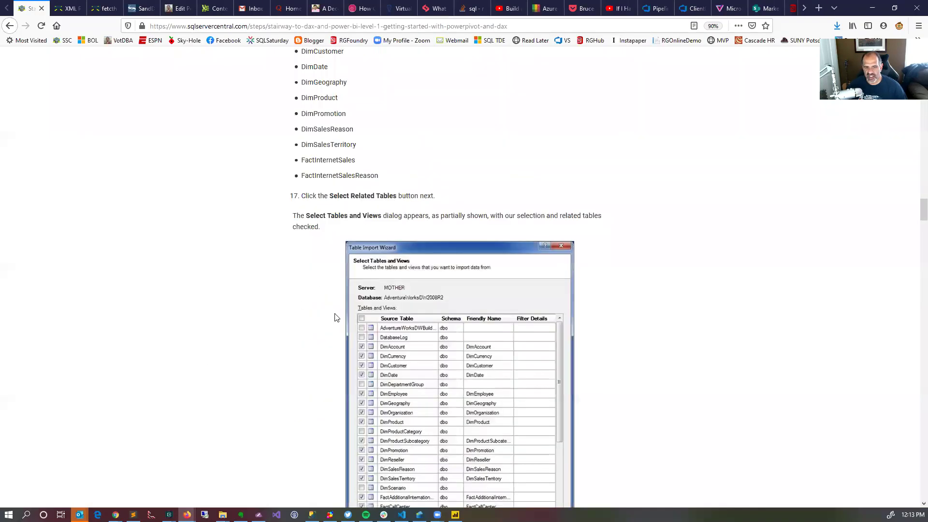
{"action": "scroll", "coordinate": [333, 316], "scroll_direction": "down", "scroll_amount": 3}
{"action": "scroll", "coordinate": [288, 322], "scroll_direction": "down", "scroll_amount": 3}
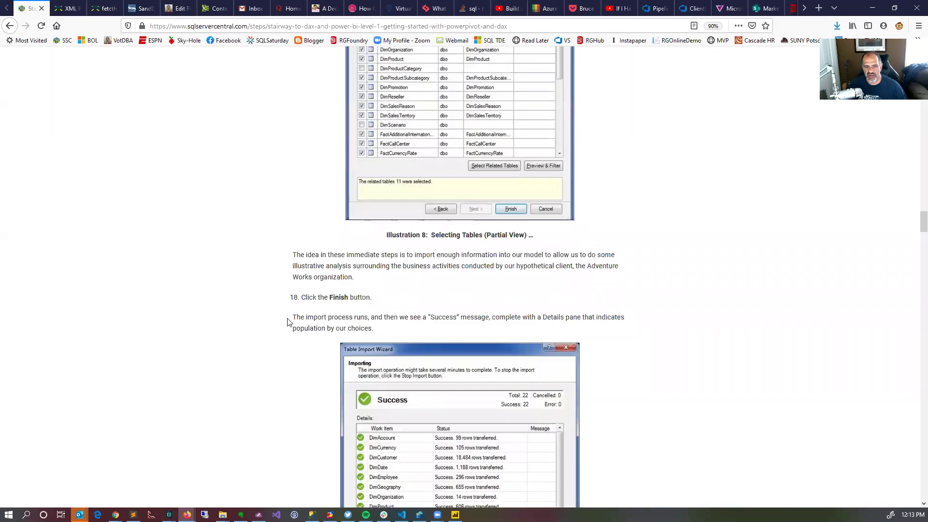
{"action": "scroll", "coordinate": [288, 323], "scroll_direction": "down", "scroll_amount": 5}
{"action": "scroll", "coordinate": [288, 322], "scroll_direction": "down", "scroll_amount": 4}
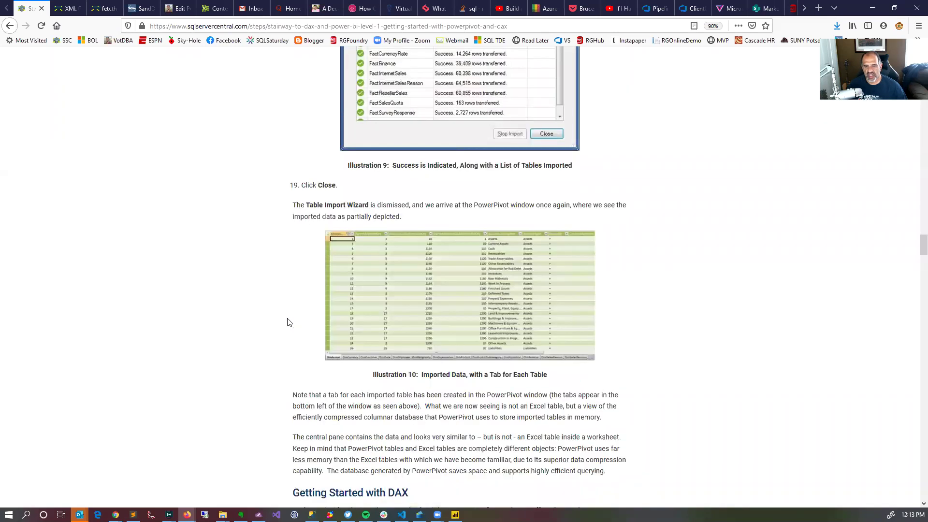
Read the article's Getting Started with DAX section on adding a concatenated product code and name column to DimProduct.
{"action": "scroll", "coordinate": [289, 322], "scroll_direction": "down", "scroll_amount": 3}
{"action": "scroll", "coordinate": [289, 322], "scroll_direction": "down", "scroll_amount": 4}
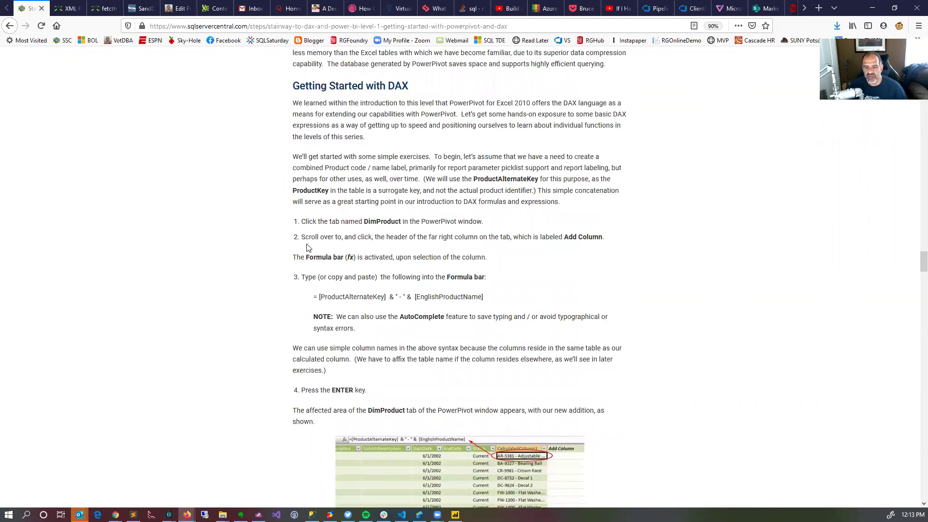
{"action": "scroll", "coordinate": [309, 248], "scroll_direction": "down", "scroll_amount": 1}
{"action": "scroll", "coordinate": [369, 265], "scroll_direction": "down", "scroll_amount": 1}
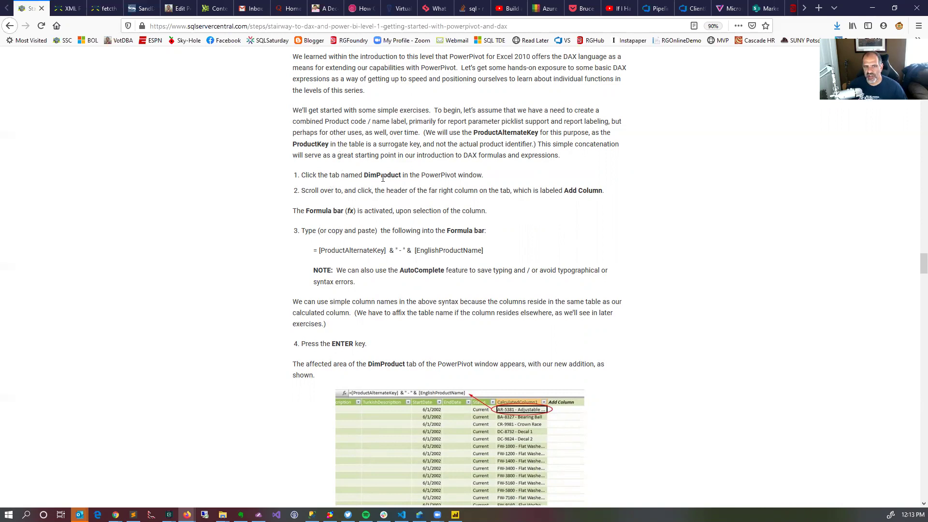
{"action": "left_click_drag", "start_coordinate": [358, 176], "coordinate": [401, 175]}
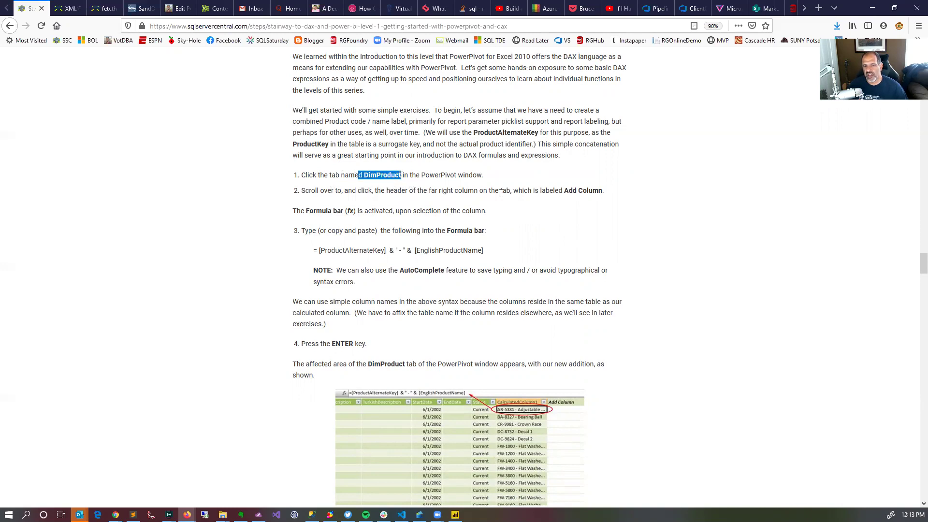
{"action": "left_click_drag", "start_coordinate": [458, 191], "coordinate": [574, 191]}
{"action": "left_click", "coordinate": [553, 192]}
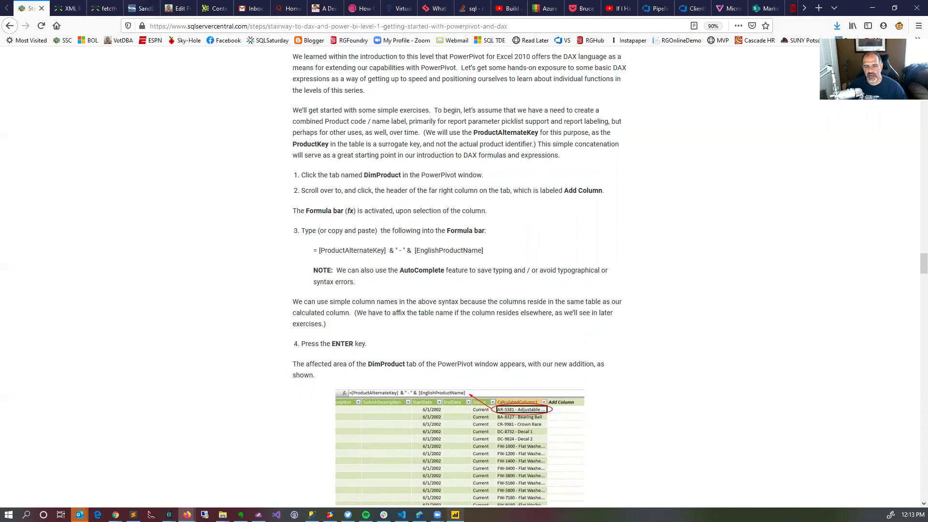
Switch to Power BI Desktop and add a new calculated column to the DimProduct table.
{"action": "key", "text": "alt+Tab"}
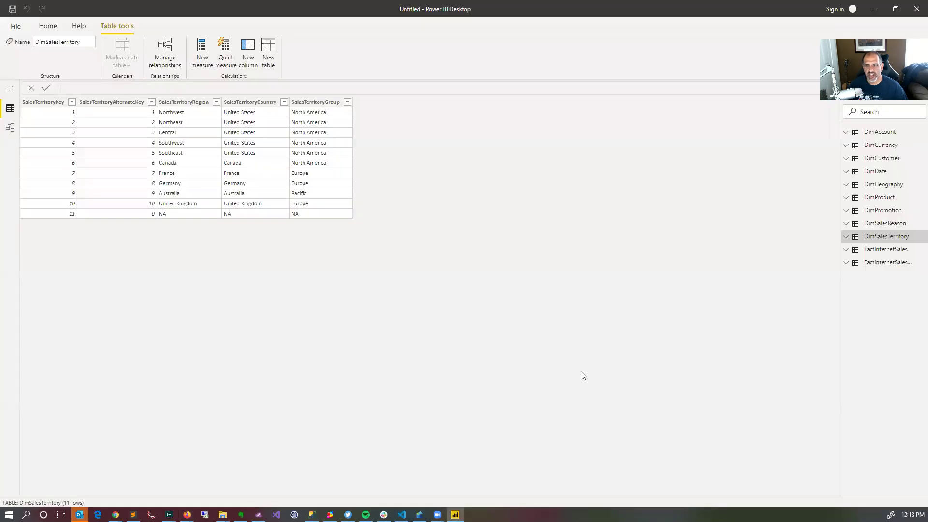
{"action": "left_click", "coordinate": [877, 197]}
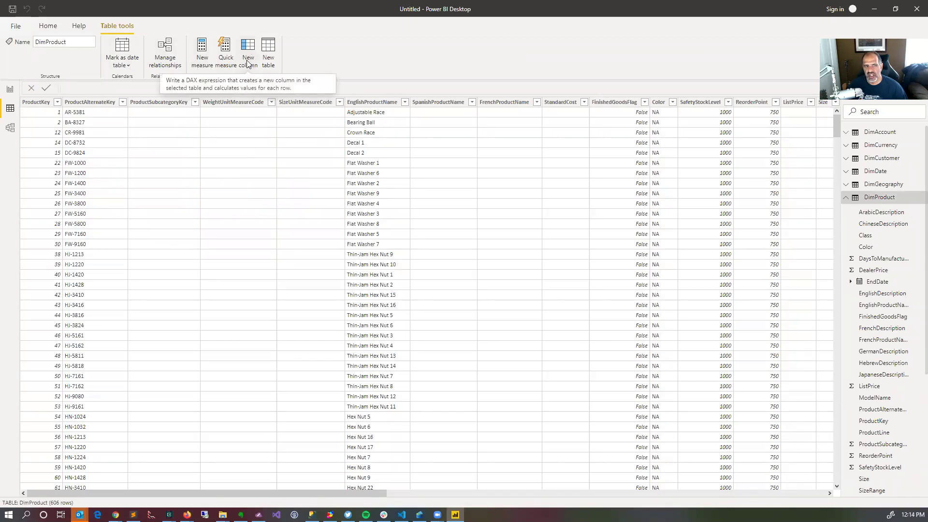
{"action": "left_click", "coordinate": [248, 63]}
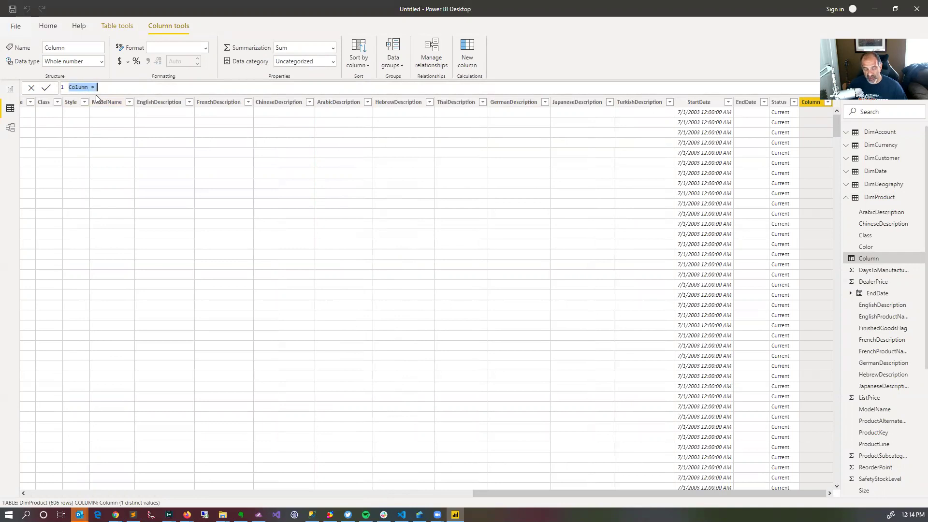
Check the formula in the Firefox article, and start the new column's expression in Power BI Desktop with DimProduct[ProductAlternateKey].
{"action": "key", "text": "alt+Tab"}
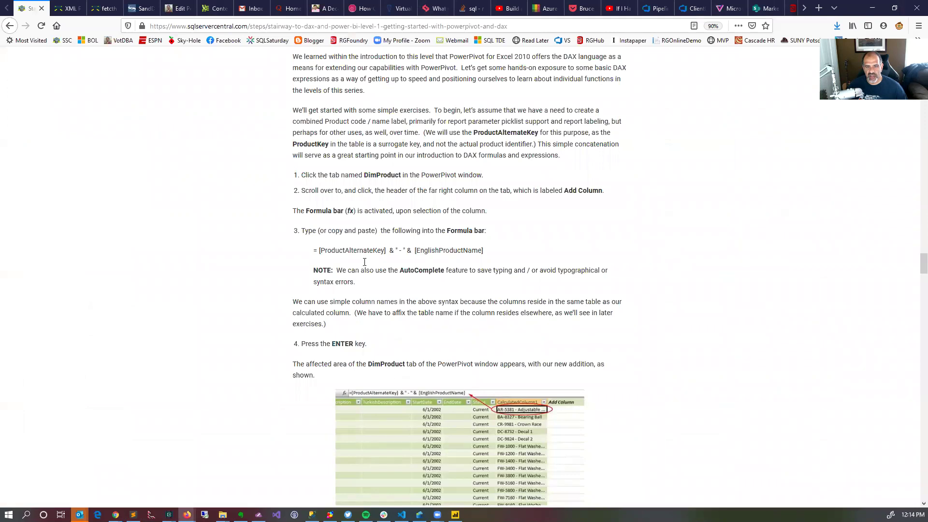
{"action": "scroll", "coordinate": [364, 261], "scroll_direction": "down", "scroll_amount": 1}
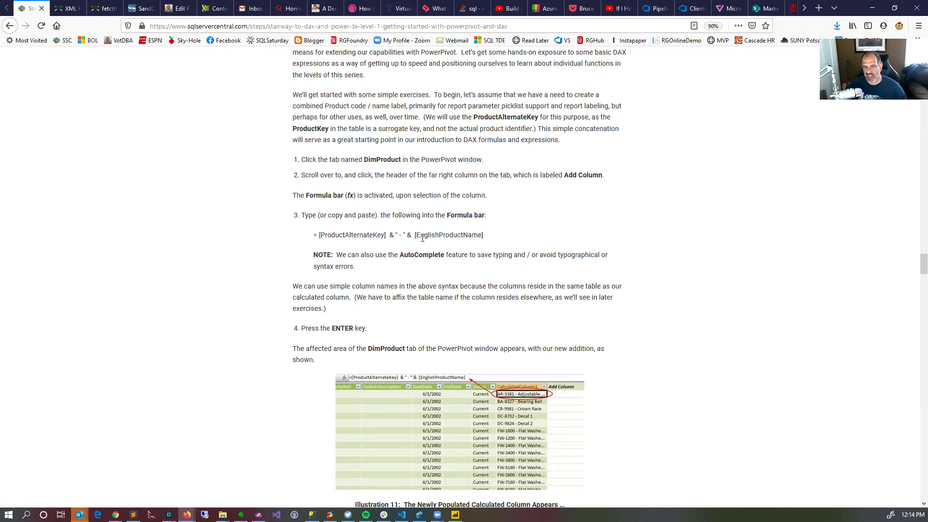
{"action": "key", "text": "alt+Tab"}
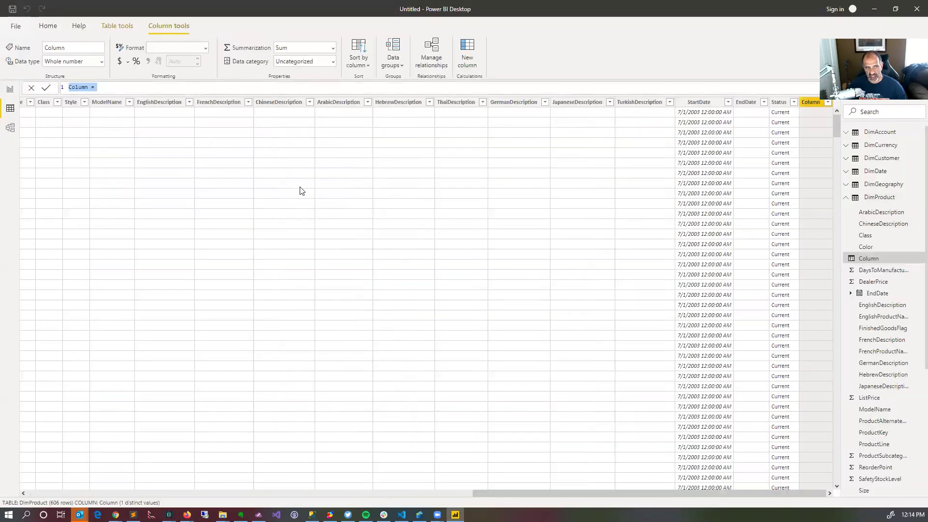
{"action": "left_click", "coordinate": [240, 88]}
{"action": "type", "text": "produc"}
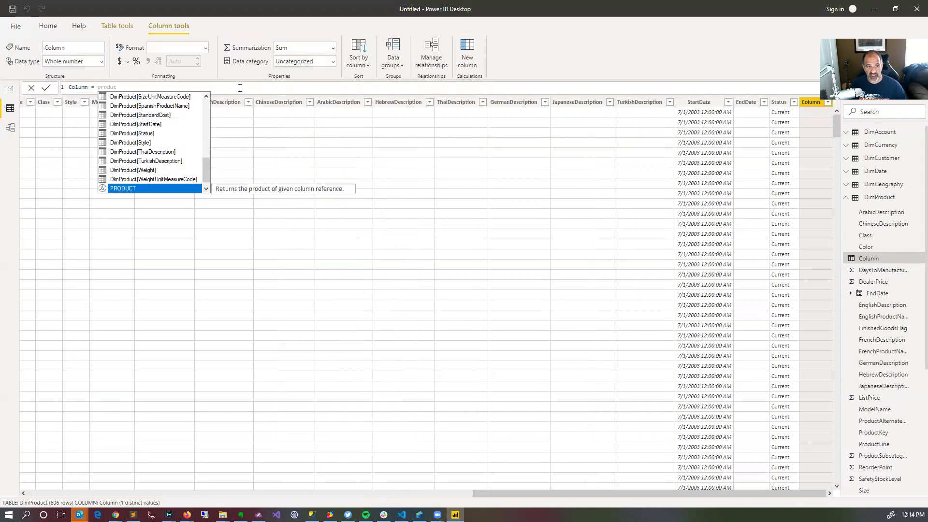
{"action": "type", "text": "ta"}
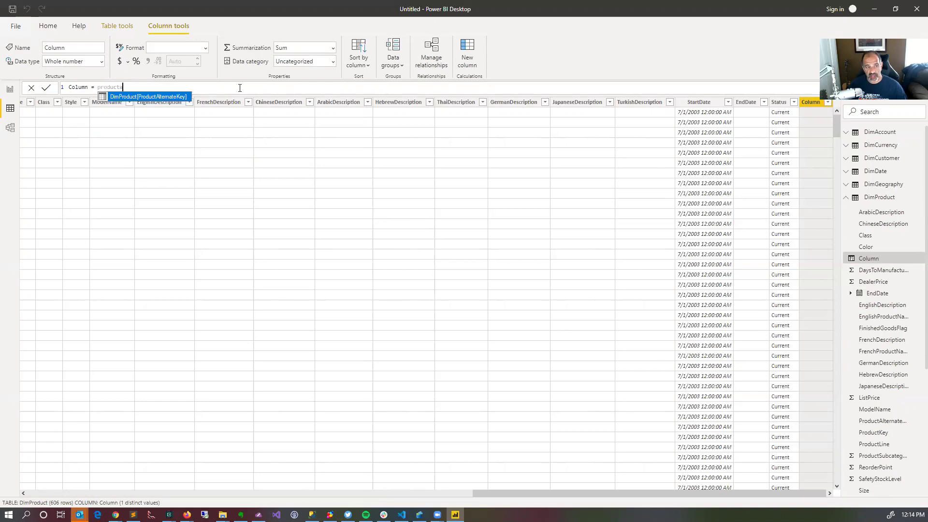
{"action": "key", "text": "Tab"}
Extend the column formula with & "-" & and the EnglishProductName column, and compare it with the article in Firefox.
{"action": "type", "text": "& \""}
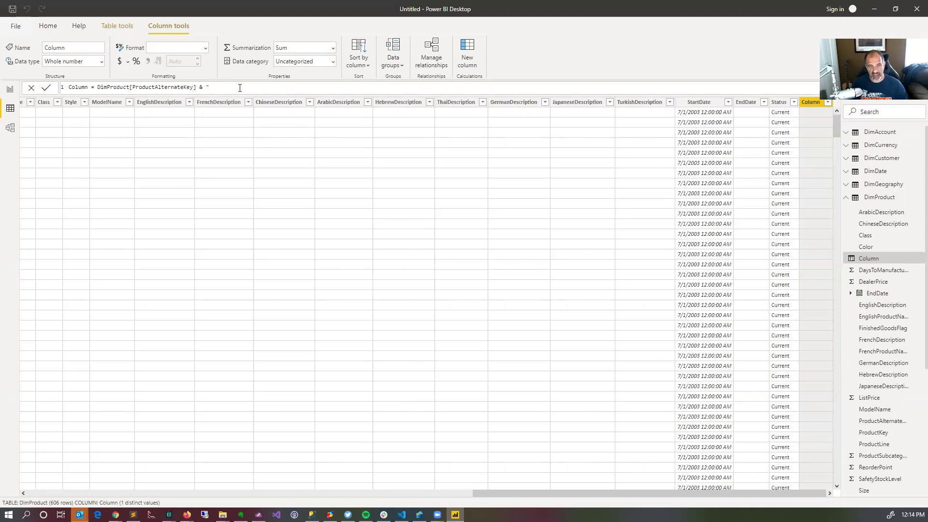
{"action": "type", "text": "-\" & "}
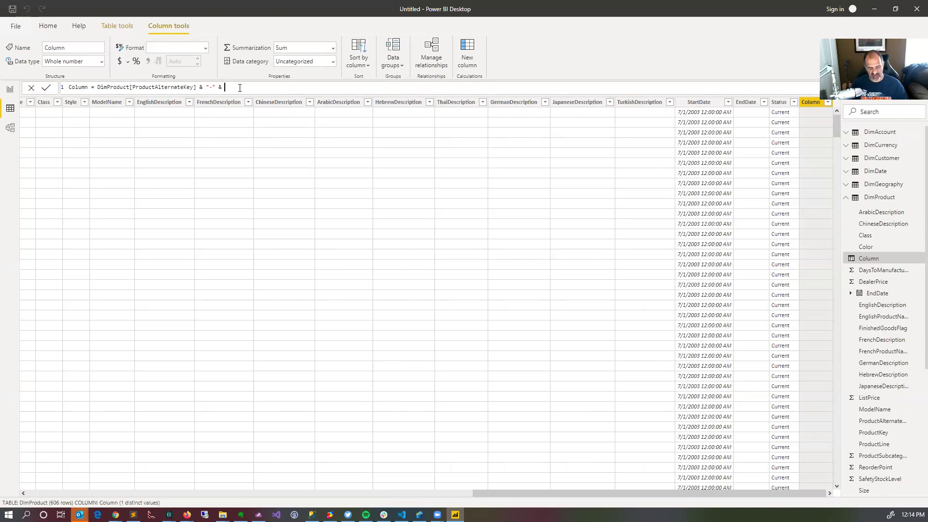
{"action": "type", "text": "Eng"}
{"action": "key", "text": "Down"}
{"action": "key", "text": "Tab"}
{"action": "key", "text": "alt+Tab"}
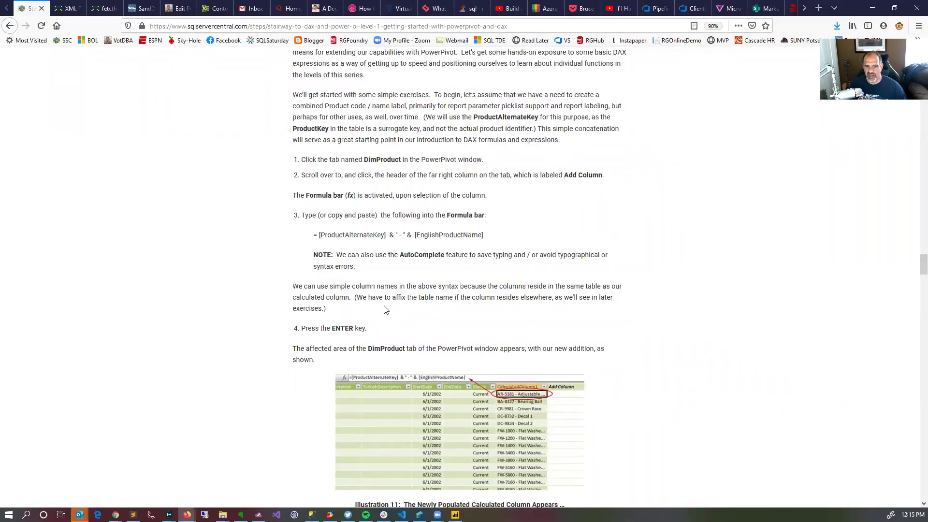
Check the article's expected result in Firefox, then commit the concatenated column formula in Power BI Desktop.
{"action": "scroll", "coordinate": [387, 310], "scroll_direction": "down", "scroll_amount": 1}
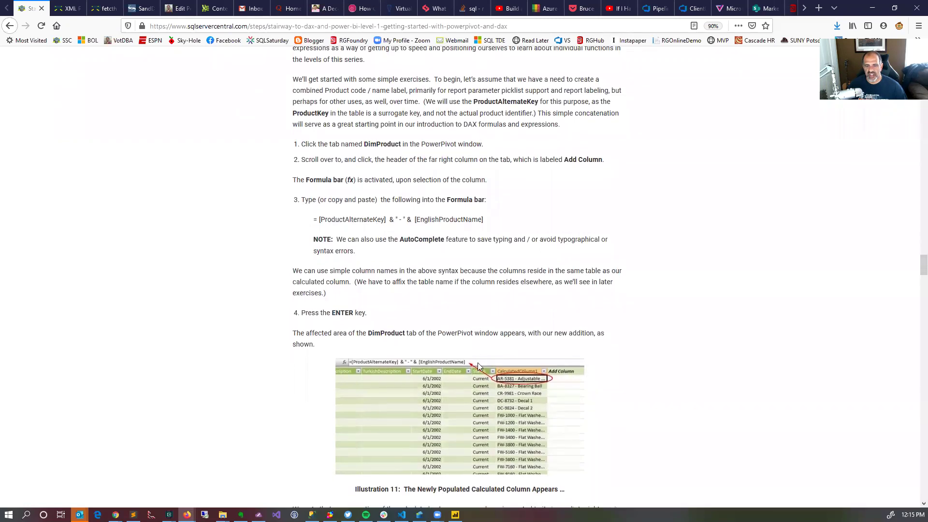
{"action": "key", "text": "alt+Tab"}
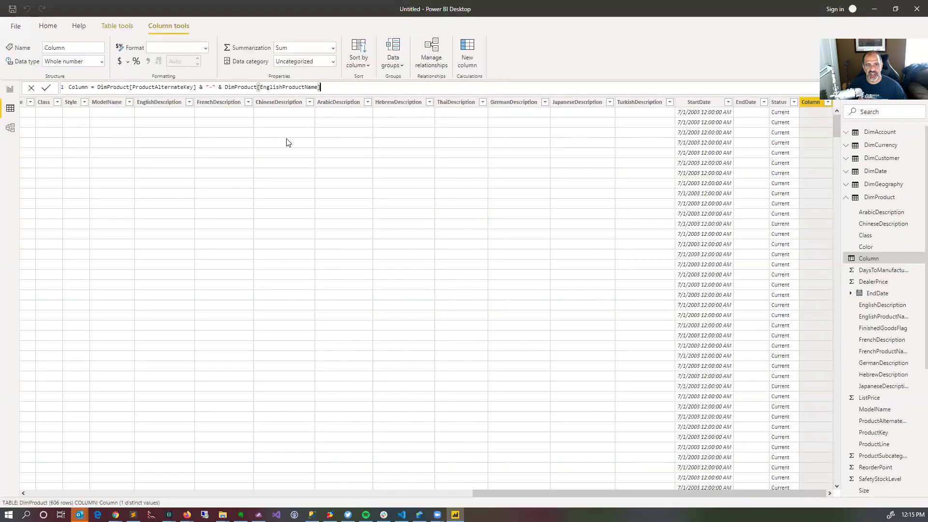
{"action": "left_click", "coordinate": [47, 87]}
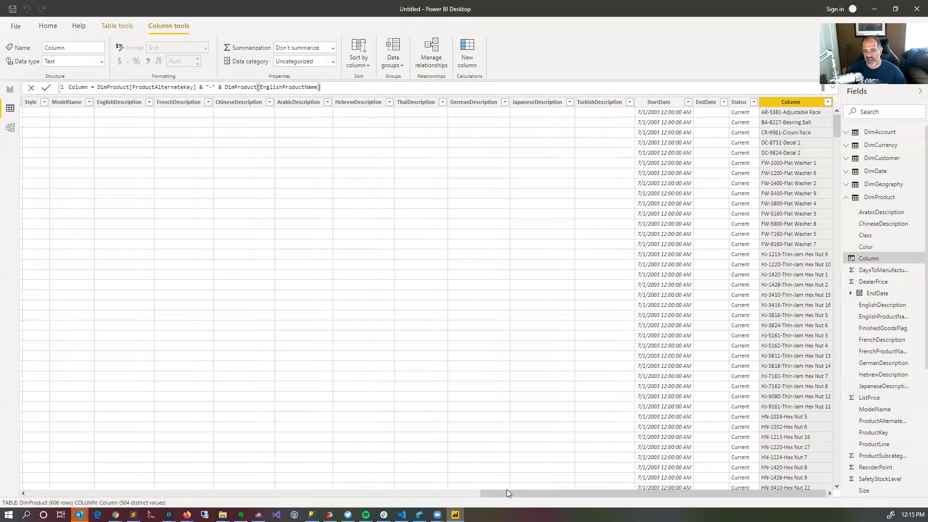
Compare the EnglishProductName and ProductAlternateKey source columns with the new calculated column, and display that column's formula.
{"action": "left_click_drag", "start_coordinate": [469, 490], "coordinate": [46, 466]}
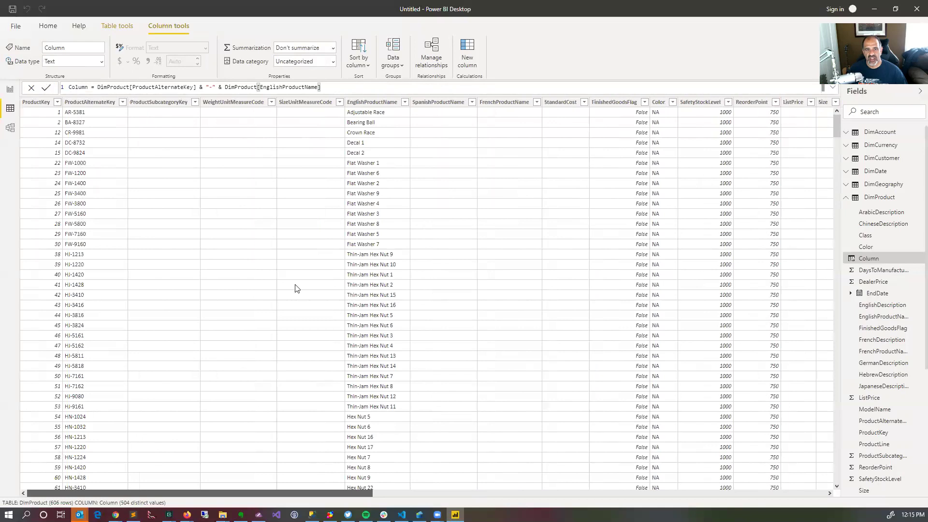
{"action": "left_click", "coordinate": [365, 260]}
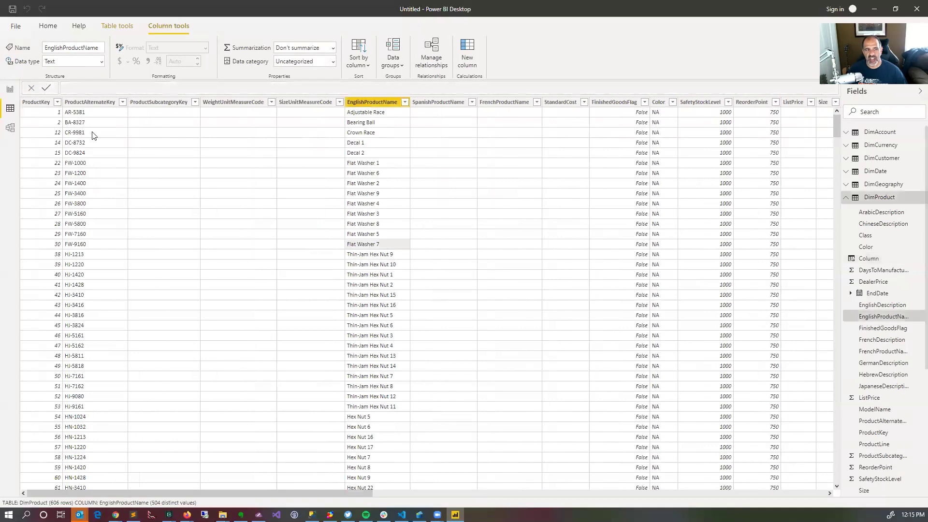
{"action": "left_click", "coordinate": [75, 173]}
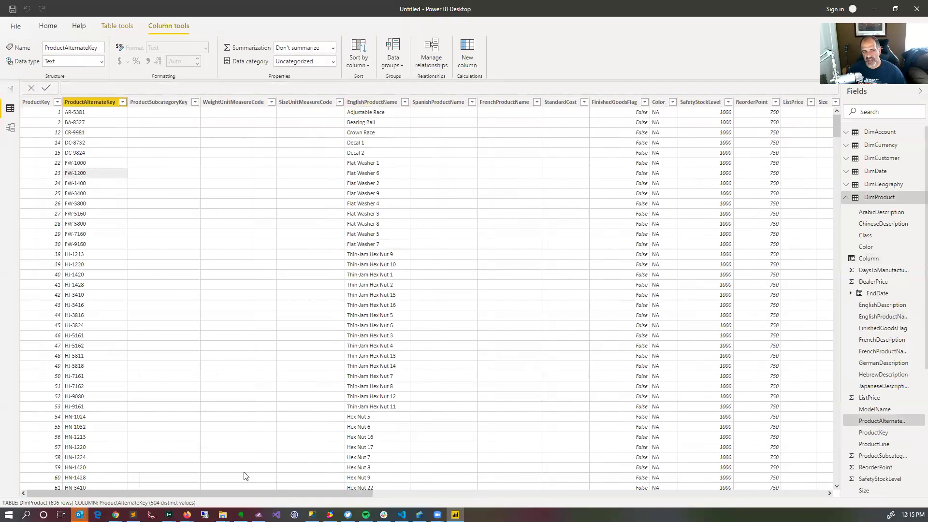
{"action": "left_click_drag", "start_coordinate": [279, 494], "coordinate": [753, 493]}
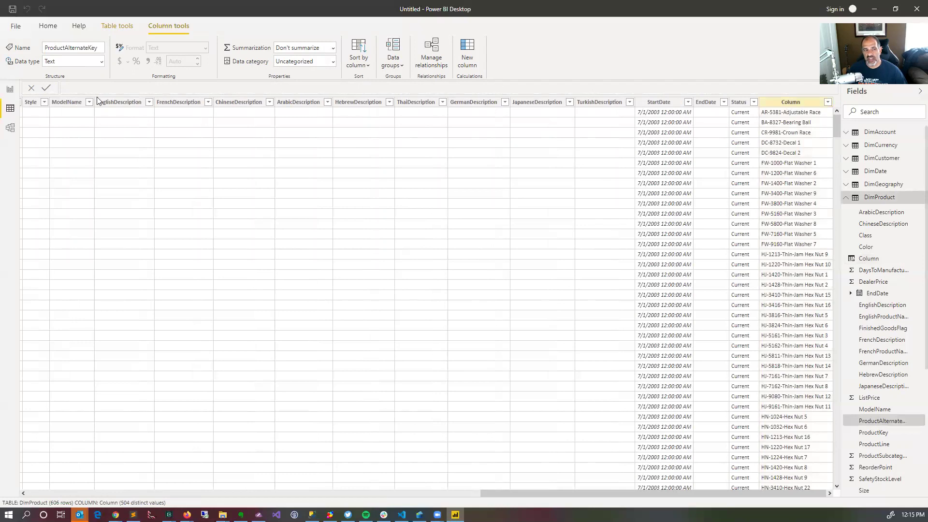
{"action": "left_click", "coordinate": [81, 87]}
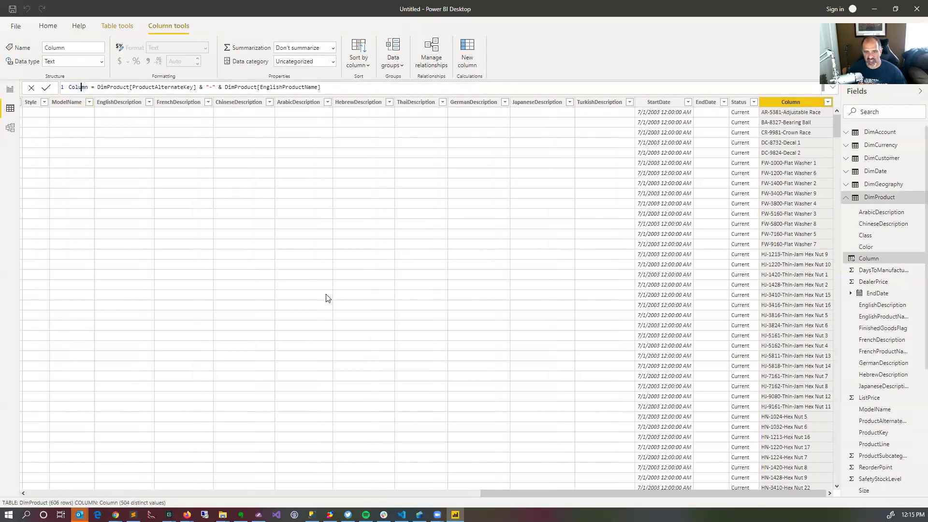
Switch to Firefox and read the article's instructions on naming the calculated column and its introduction to DAX operators.
{"action": "key", "text": "alt+Tab"}
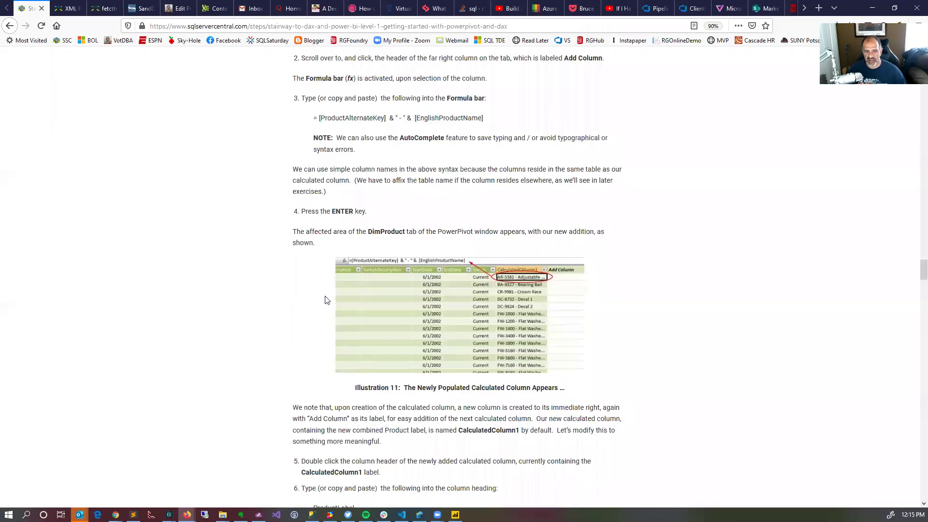
{"action": "scroll", "coordinate": [325, 299], "scroll_direction": "down", "scroll_amount": 3}
{"action": "scroll", "coordinate": [325, 300], "scroll_direction": "down", "scroll_amount": 1}
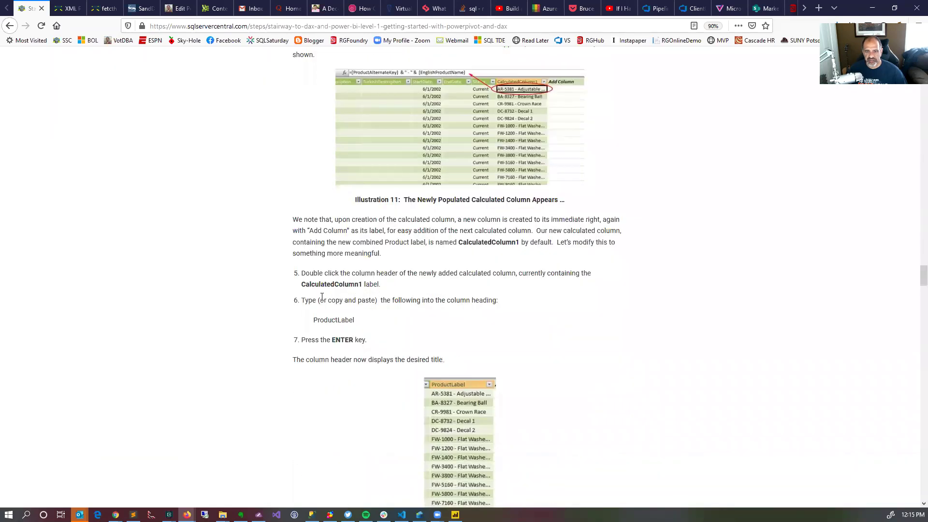
{"action": "scroll", "coordinate": [322, 300], "scroll_direction": "down", "scroll_amount": 3}
{"action": "scroll", "coordinate": [322, 300], "scroll_direction": "down", "scroll_amount": 2}
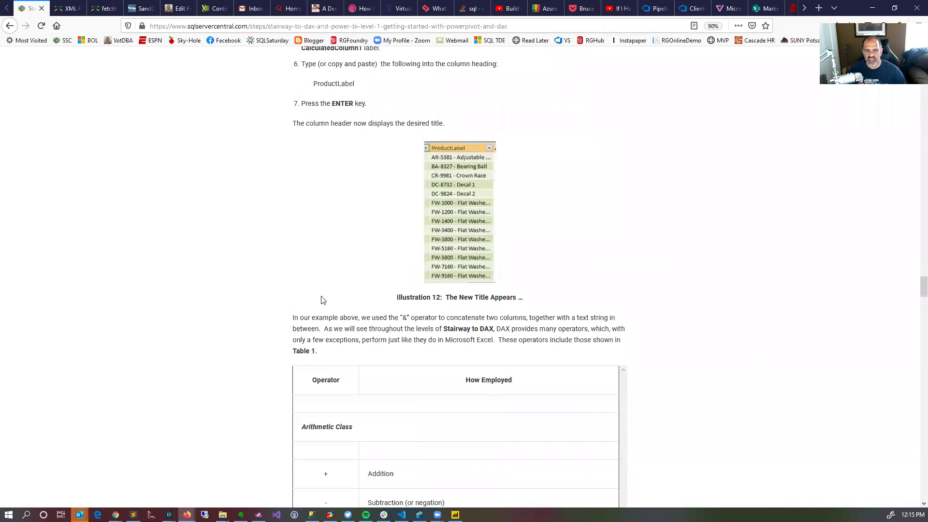
{"action": "scroll", "coordinate": [323, 300], "scroll_direction": "down", "scroll_amount": 3}
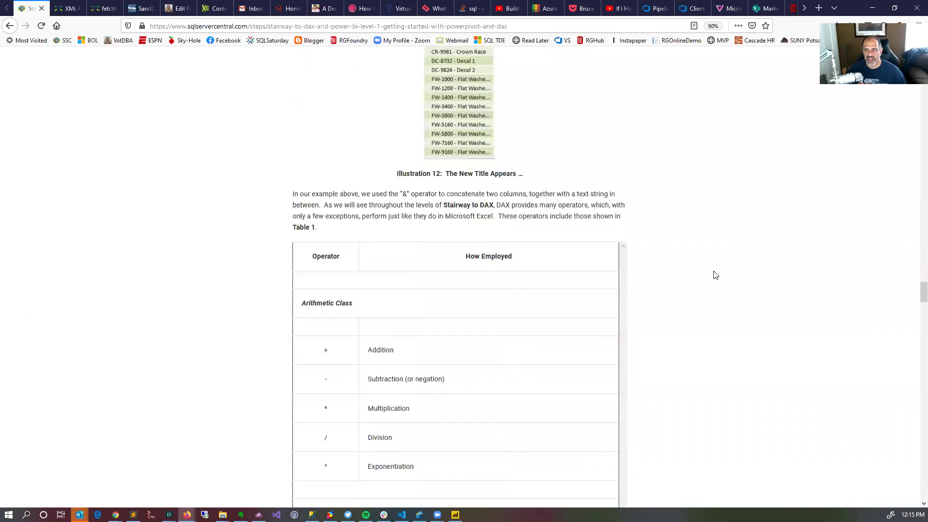
{"action": "scroll", "coordinate": [714, 271], "scroll_direction": "down", "scroll_amount": 3}
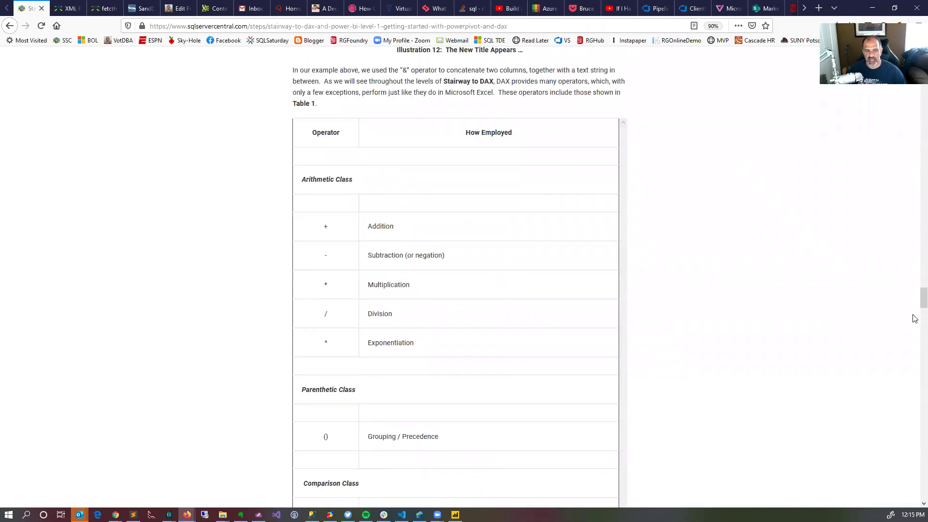
{"action": "left_click_drag", "start_coordinate": [915, 334], "coordinate": [914, 274]}
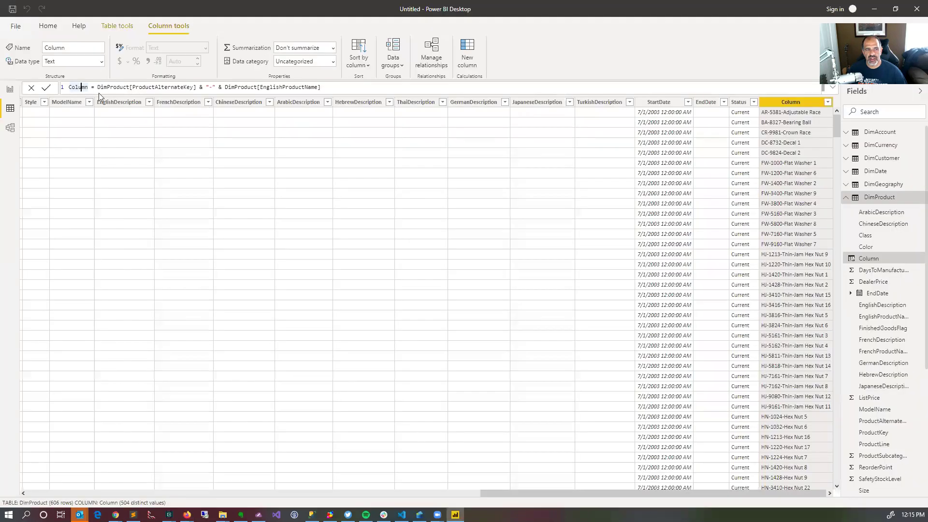
Switch to Power BI Desktop and rename the new DimProduct column to CalculatedColumn1 in its formula.
{"action": "key", "text": "alt+Tab"}
{"action": "double_click", "coordinate": [80, 87]}
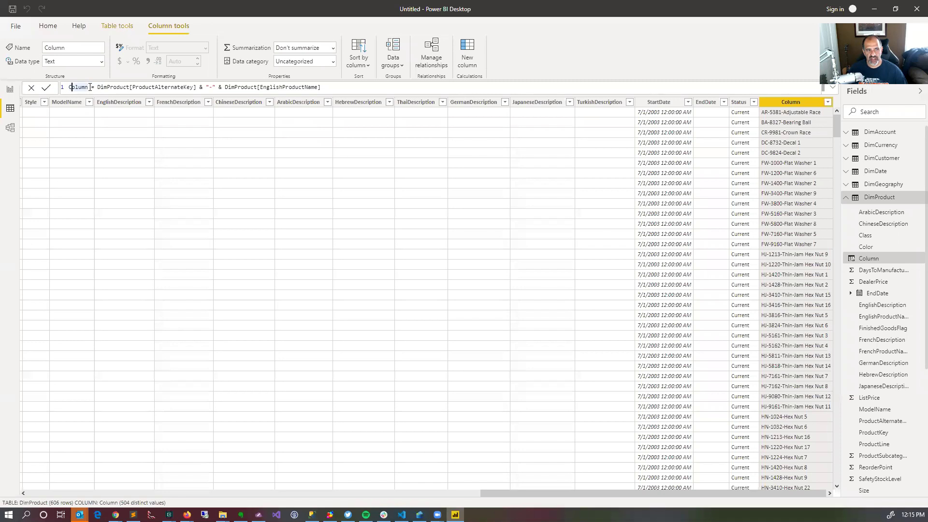
{"action": "key", "text": "Left"}
{"action": "type", "text": "CalculatedColumn"}
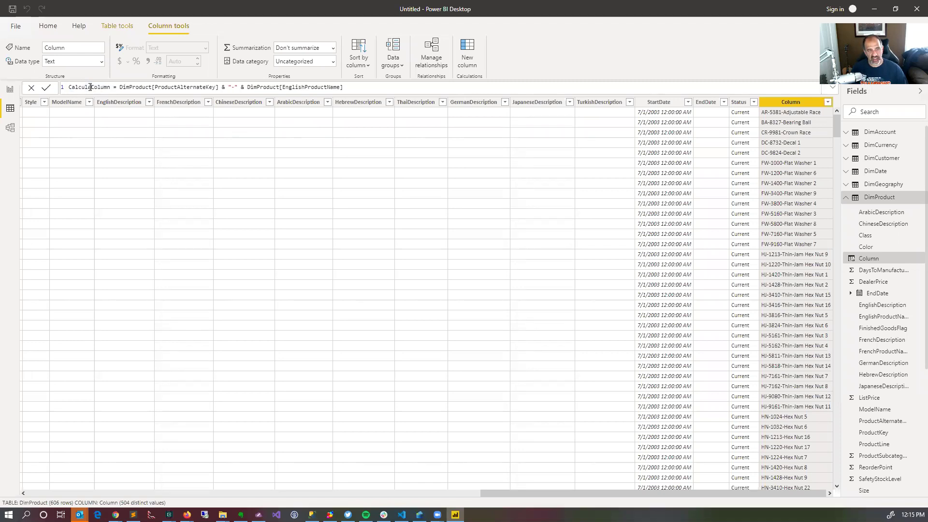
{"action": "type", "text": "1"}
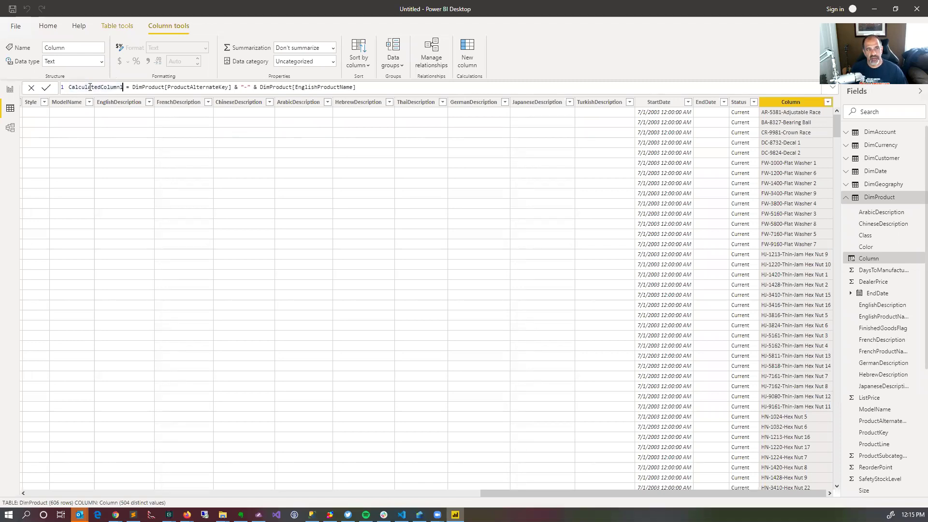
{"action": "left_click", "coordinate": [46, 88]}
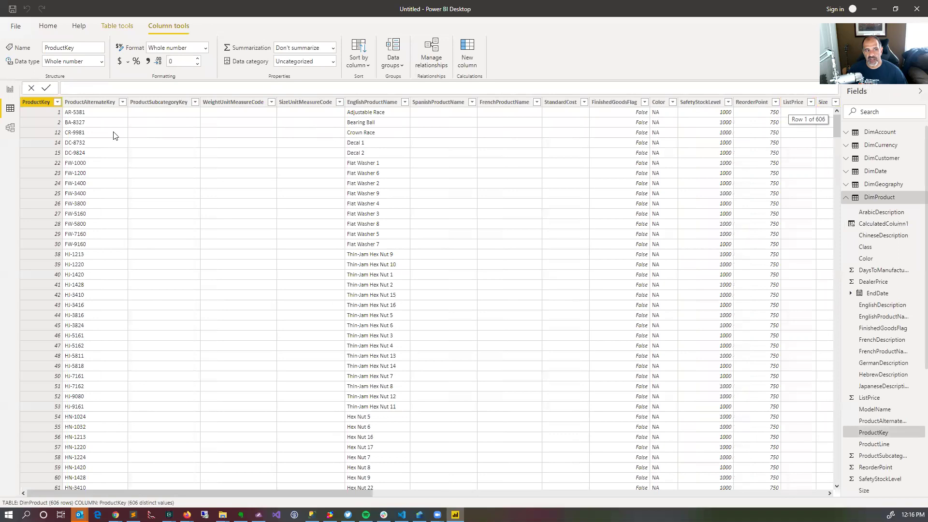
Switch to the report view and look for the calculated column among the DimProduct fields.
{"action": "left_click", "coordinate": [10, 90]}
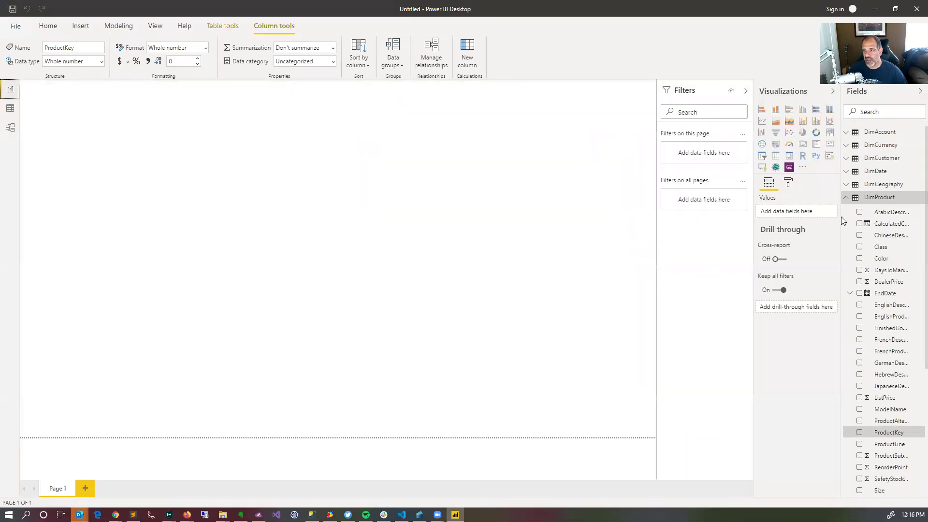
{"action": "scroll", "coordinate": [866, 296], "scroll_direction": "down", "scroll_amount": 2}
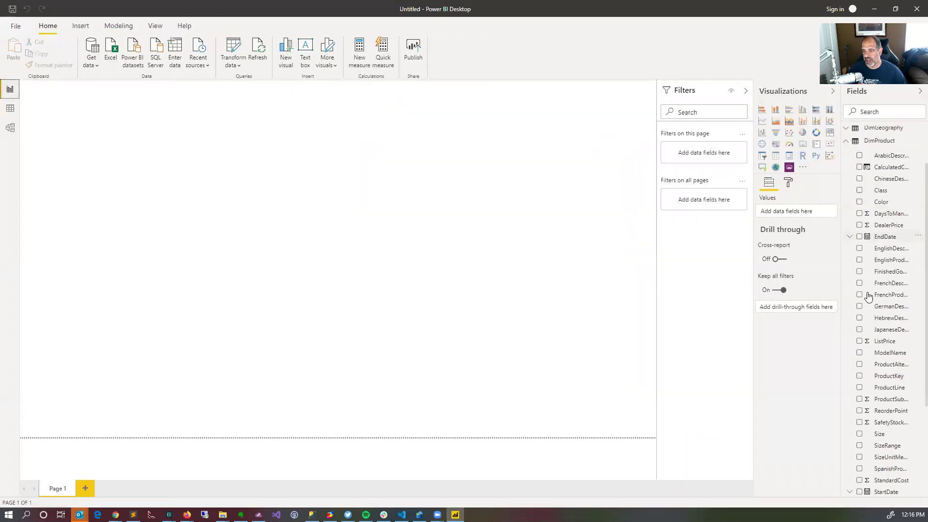
{"action": "scroll", "coordinate": [870, 338], "scroll_direction": "down", "scroll_amount": 3}
{"action": "scroll", "coordinate": [868, 208], "scroll_direction": "up", "scroll_amount": 5}
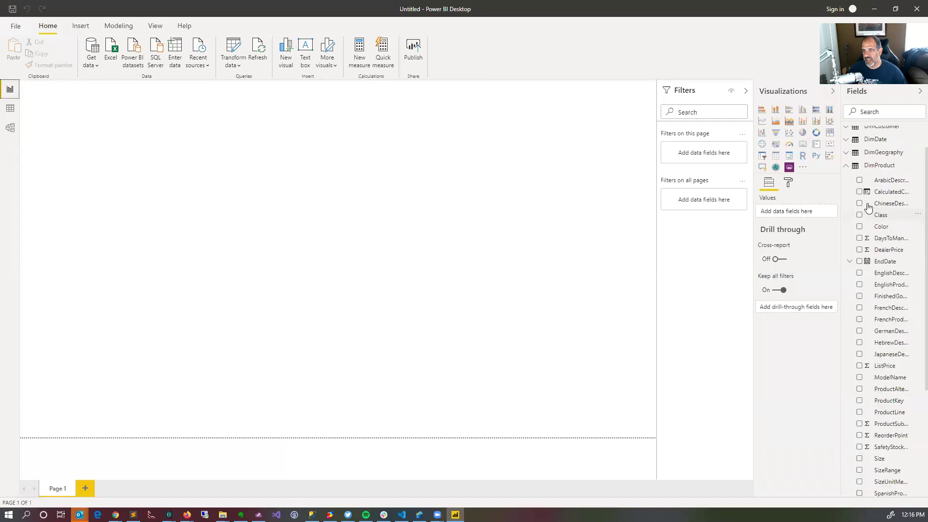
{"action": "left_click", "coordinate": [849, 171]}
{"action": "left_click", "coordinate": [849, 171]}
{"action": "left_click", "coordinate": [849, 171]}
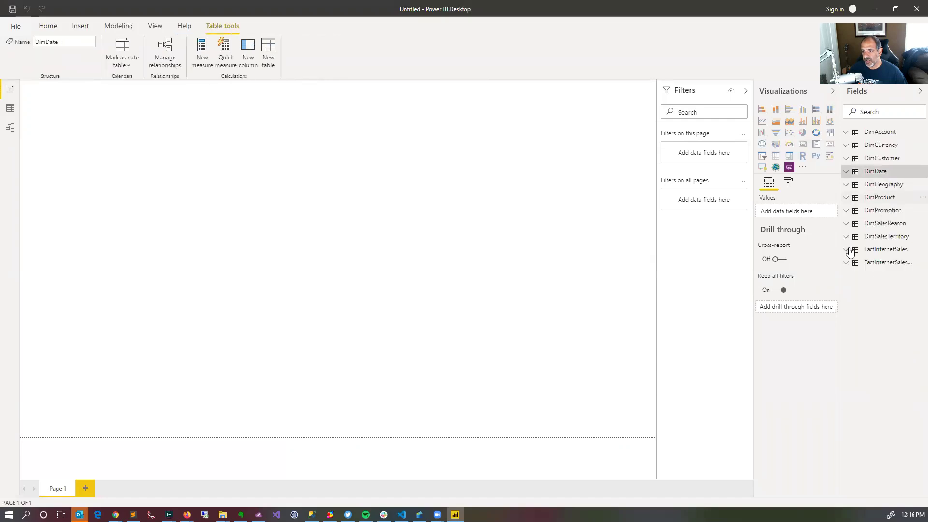
{"action": "left_click", "coordinate": [849, 197]}
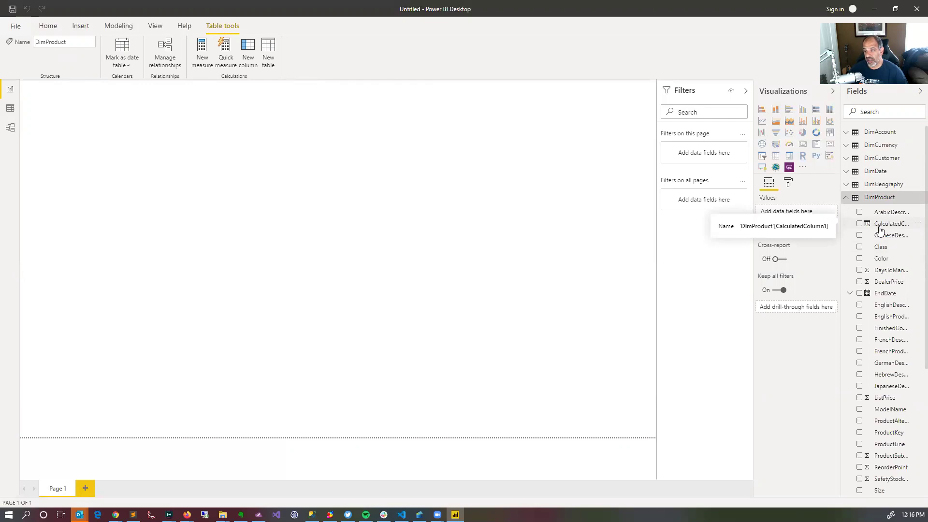
Switch to Firefox and review the article's calculated column exercise through the explanation of the "&" concatenation operator.
{"action": "key", "text": "alt+Tab"}
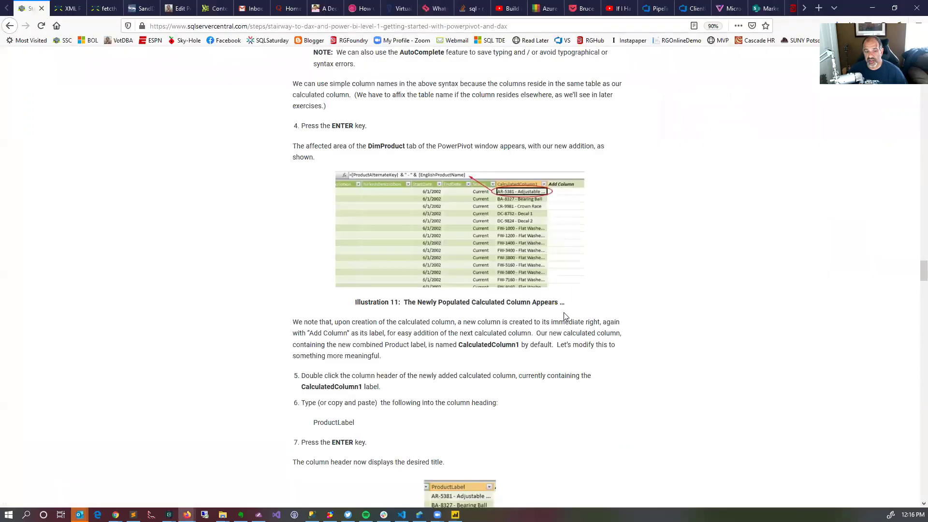
{"action": "scroll", "coordinate": [563, 315], "scroll_direction": "up", "scroll_amount": 2}
{"action": "scroll", "coordinate": [566, 317], "scroll_direction": "up", "scroll_amount": 5}
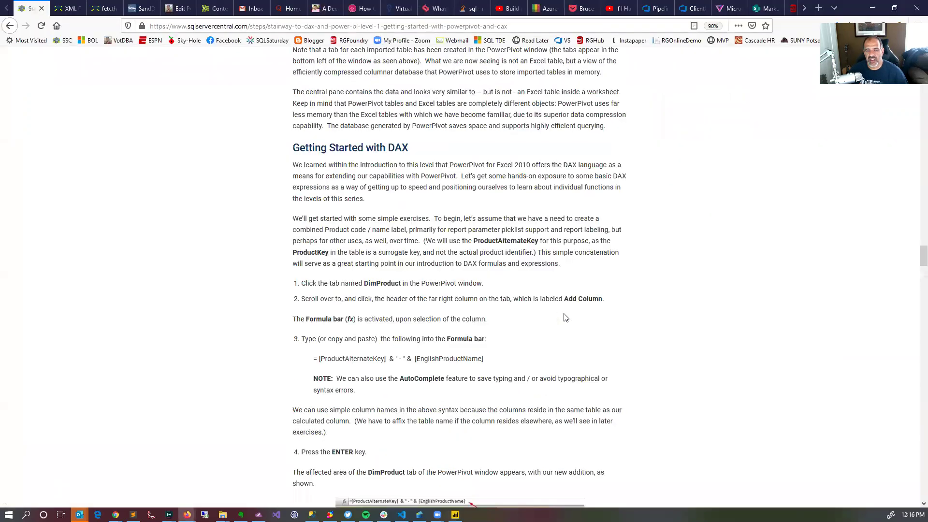
{"action": "scroll", "coordinate": [562, 319], "scroll_direction": "down", "scroll_amount": 8}
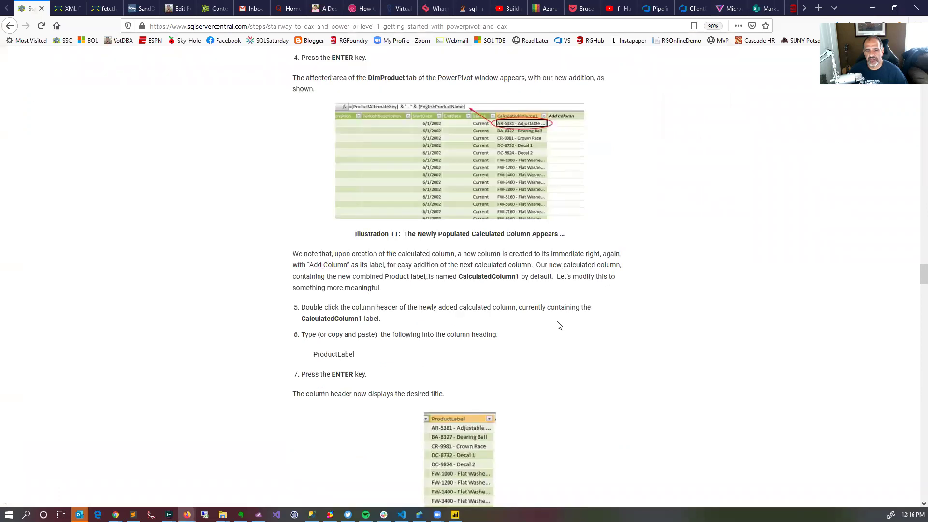
{"action": "scroll", "coordinate": [542, 342], "scroll_direction": "down", "scroll_amount": 6}
{"action": "scroll", "coordinate": [358, 282], "scroll_direction": "down", "scroll_amount": 4}
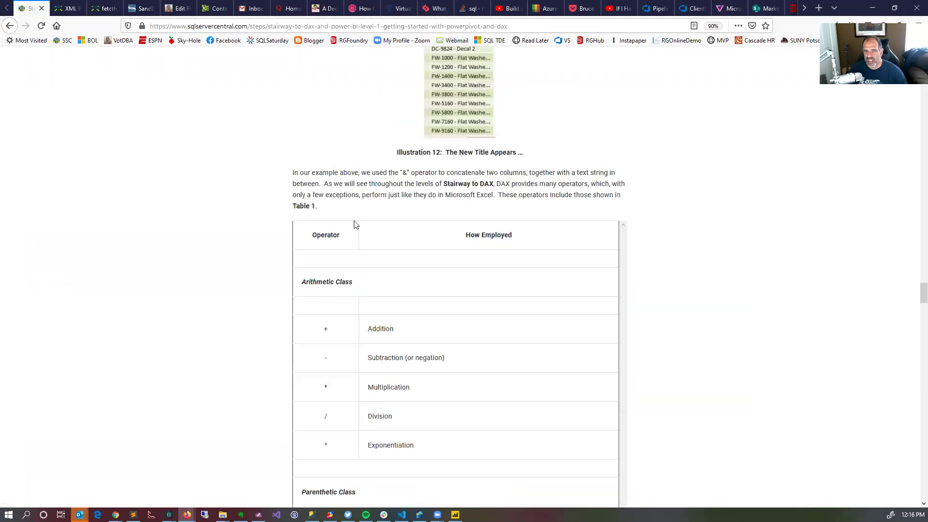
{"action": "scroll", "coordinate": [355, 224], "scroll_direction": "down", "scroll_amount": 1}
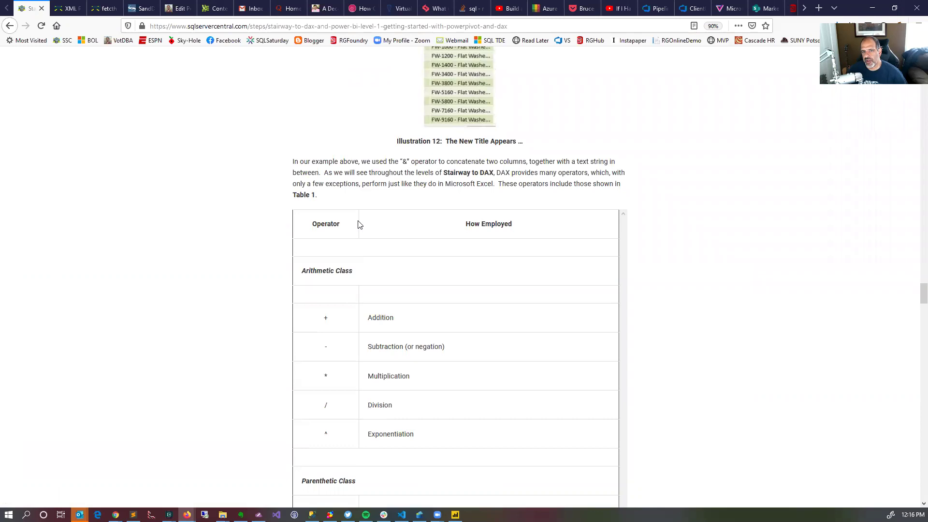
{"action": "left_click_drag", "start_coordinate": [387, 161], "coordinate": [414, 162]}
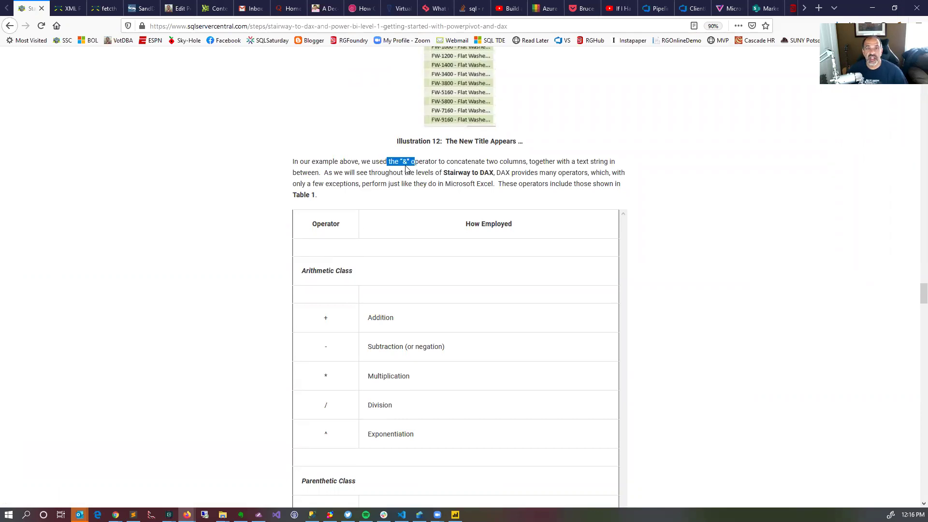
Read the article's Table 1 of DAX operators, from the arithmetic class through the comparison, text concatenation and logic operator classes.
{"action": "scroll", "coordinate": [378, 205], "scroll_direction": "down", "scroll_amount": 3}
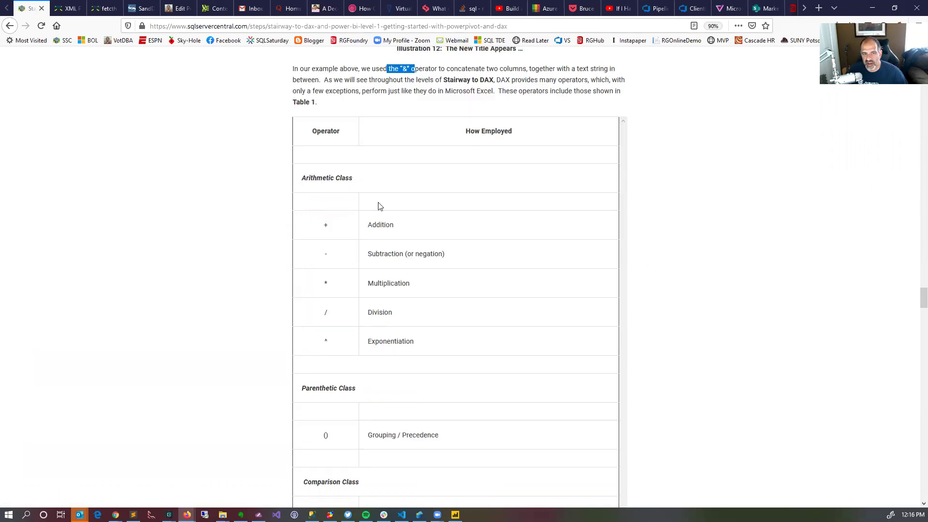
{"action": "scroll", "coordinate": [338, 301], "scroll_direction": "down", "scroll_amount": 1}
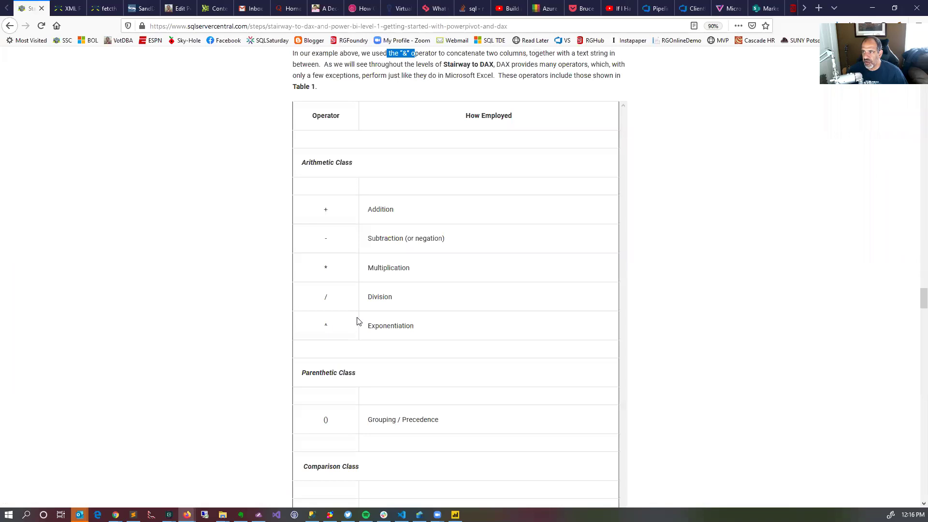
{"action": "scroll", "coordinate": [358, 321], "scroll_direction": "down", "scroll_amount": 3}
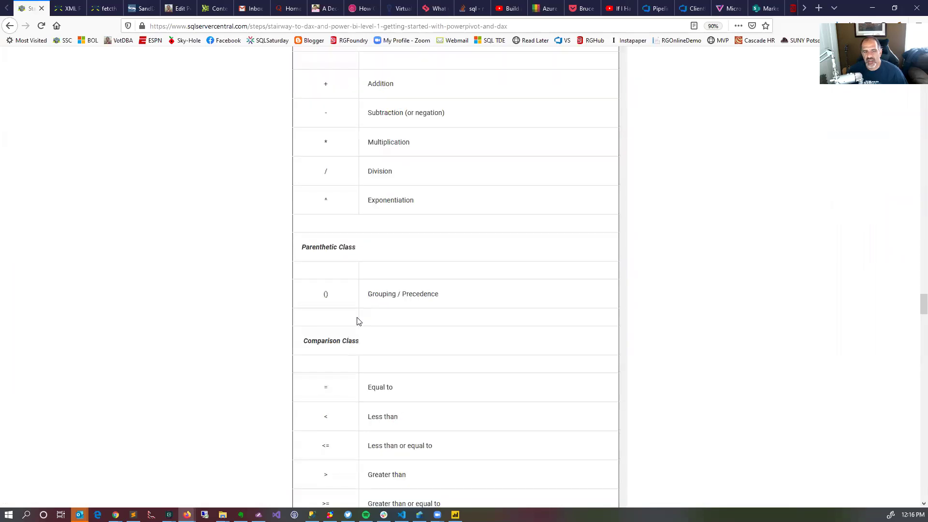
{"action": "scroll", "coordinate": [323, 252], "scroll_direction": "down", "scroll_amount": 1}
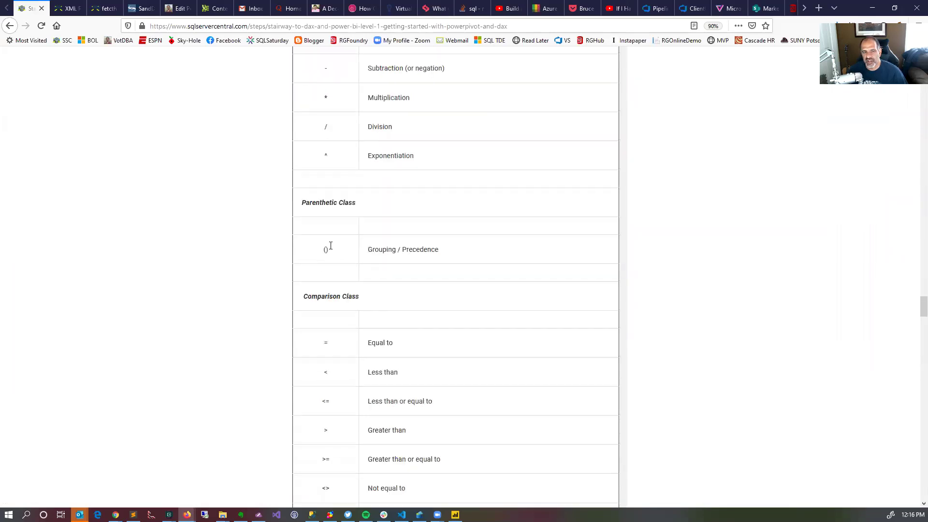
{"action": "scroll", "coordinate": [338, 177], "scroll_direction": "down", "scroll_amount": 1}
{"action": "scroll", "coordinate": [376, 183], "scroll_direction": "down", "scroll_amount": 1}
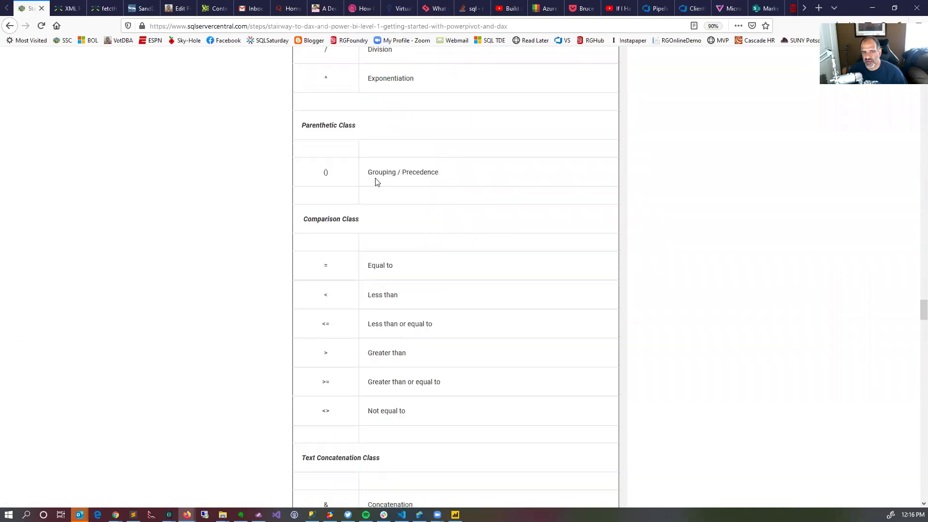
{"action": "scroll", "coordinate": [374, 324], "scroll_direction": "down", "scroll_amount": 2}
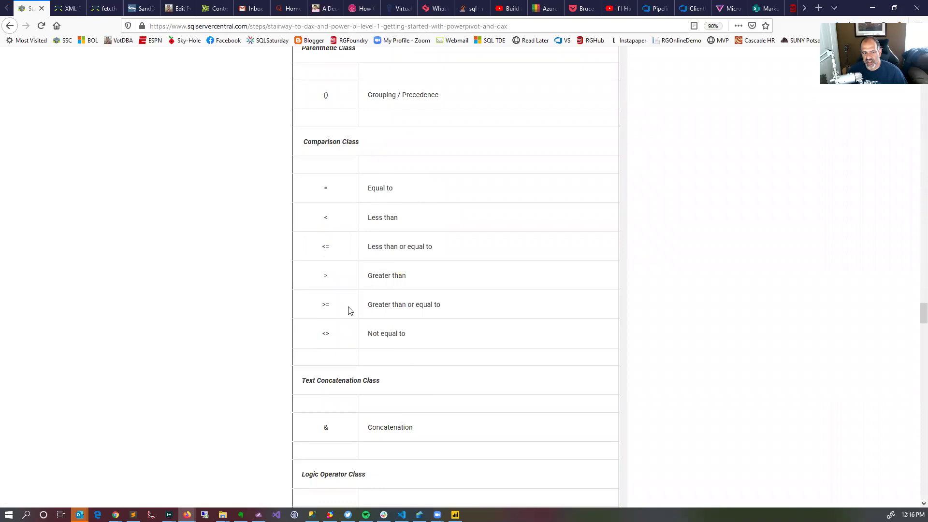
{"action": "left_click_drag", "start_coordinate": [329, 333], "coordinate": [323, 332]}
{"action": "scroll", "coordinate": [323, 332], "scroll_direction": "down", "scroll_amount": 6}
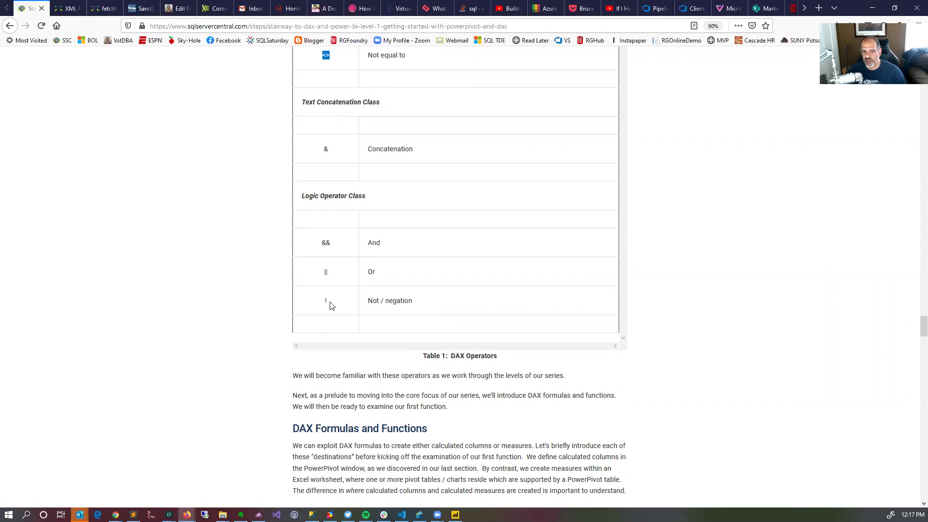
{"action": "scroll", "coordinate": [363, 320], "scroll_direction": "down", "scroll_amount": 4}
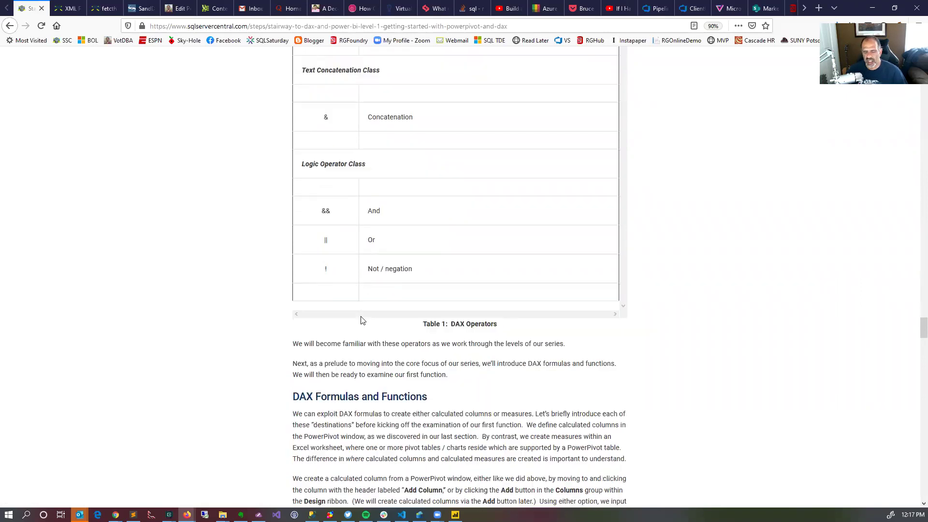
Read the DAX Formulas and Functions section on how calculated columns and measures are created.
{"action": "scroll", "coordinate": [362, 320], "scroll_direction": "down", "scroll_amount": 8}
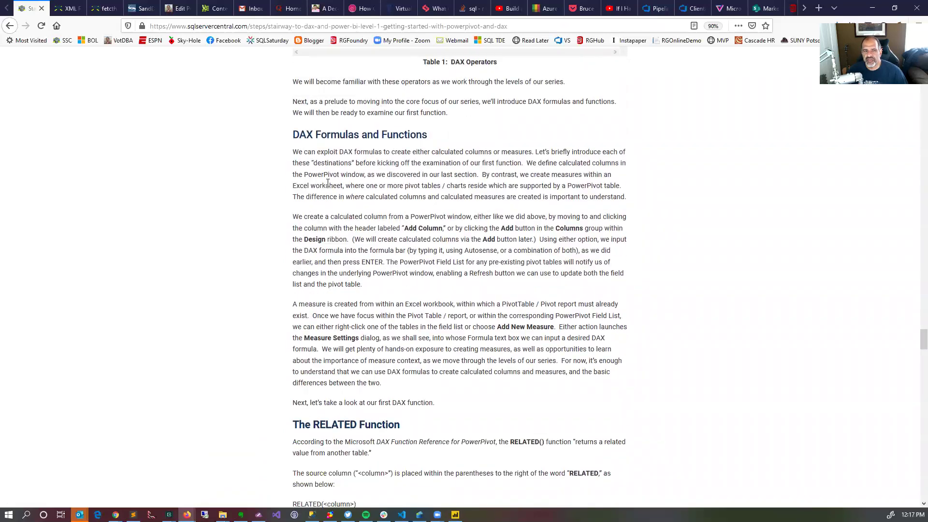
{"action": "left_click_drag", "start_coordinate": [305, 153], "coordinate": [514, 153]}
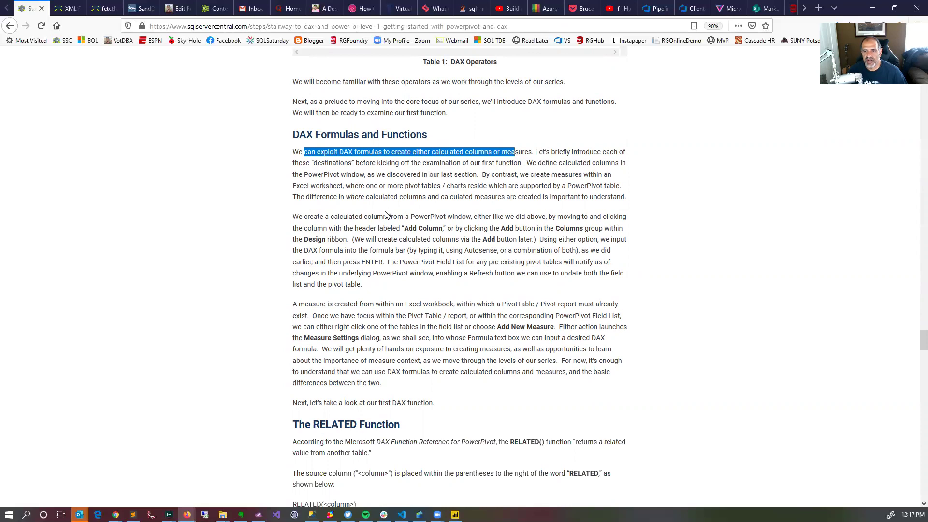
{"action": "scroll", "coordinate": [383, 214], "scroll_direction": "down", "scroll_amount": 1}
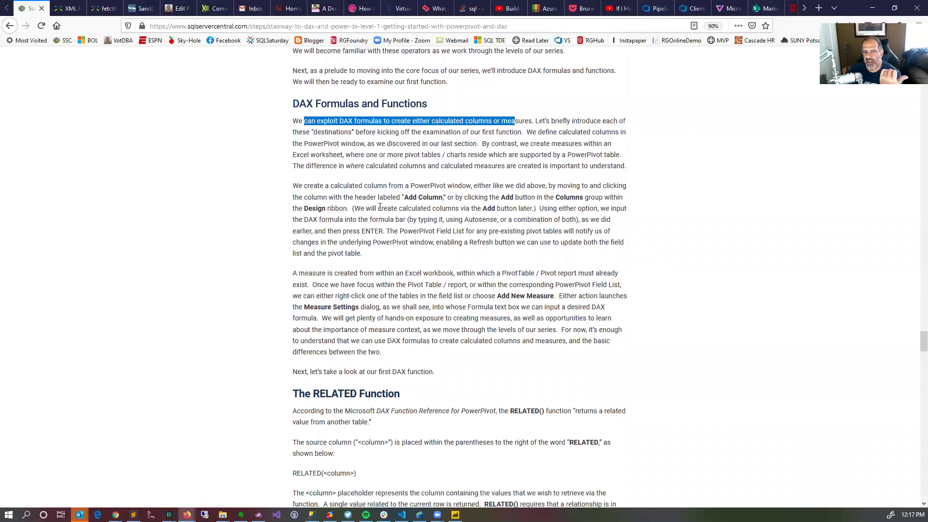
{"action": "left_click_drag", "start_coordinate": [396, 198], "coordinate": [429, 200]}
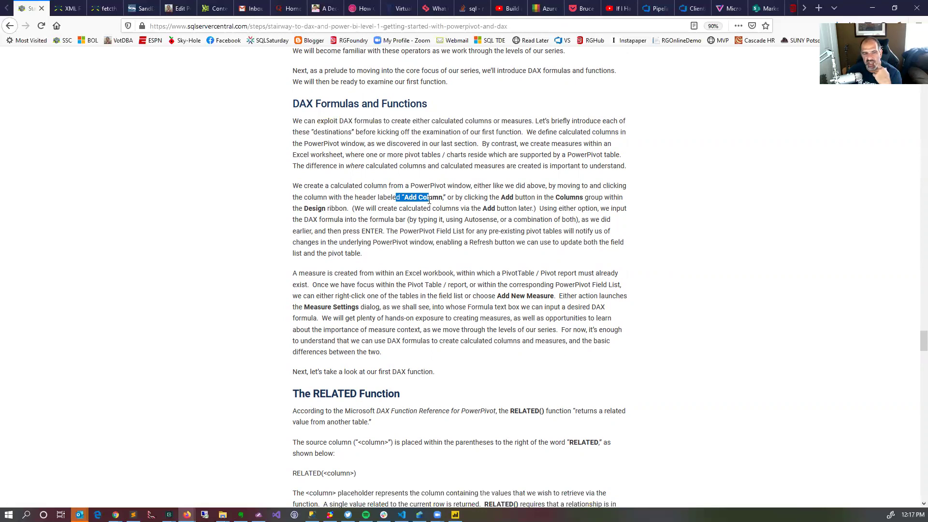
{"action": "scroll", "coordinate": [429, 200], "scroll_direction": "down", "scroll_amount": 3}
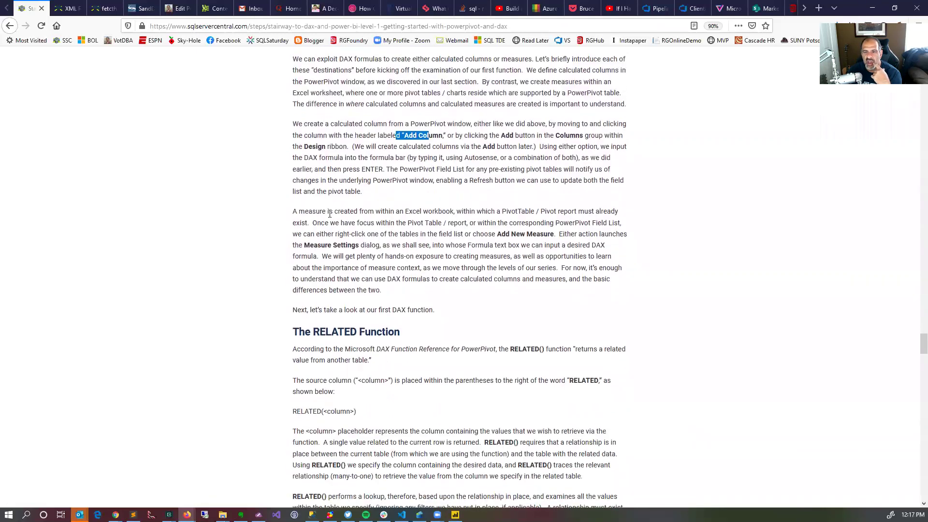
{"action": "left_click_drag", "start_coordinate": [308, 211], "coordinate": [365, 211]}
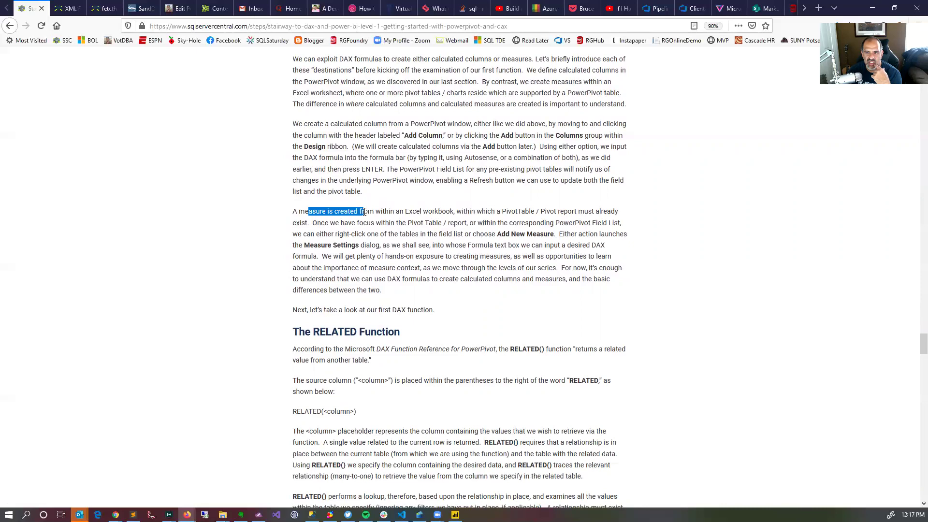
{"action": "left_click_drag", "start_coordinate": [373, 212], "coordinate": [462, 211]}
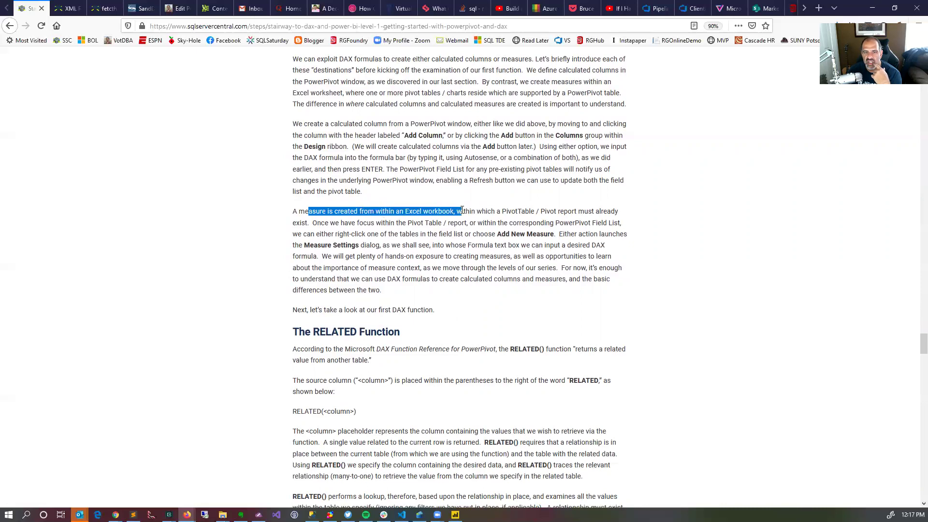
Switch to Power BI Desktop and add a new calculated column to DimProduct that returns a quoted first name as constant text.
{"action": "key", "text": "alt+Tab"}
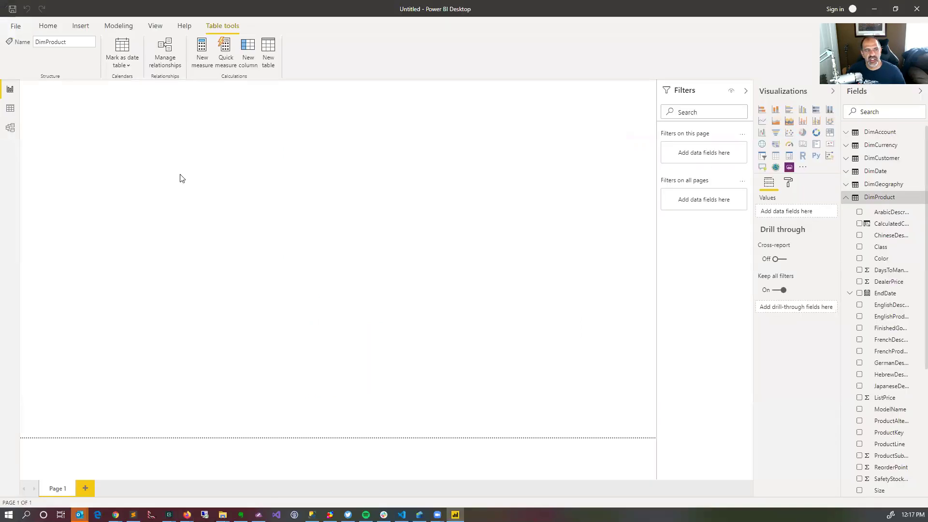
{"action": "left_click", "coordinate": [10, 110]}
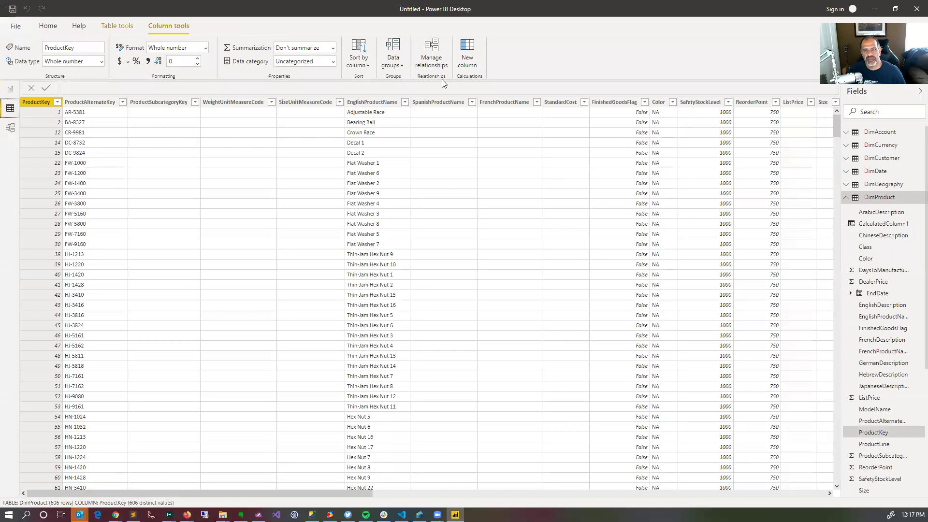
{"action": "left_click", "coordinate": [465, 52]}
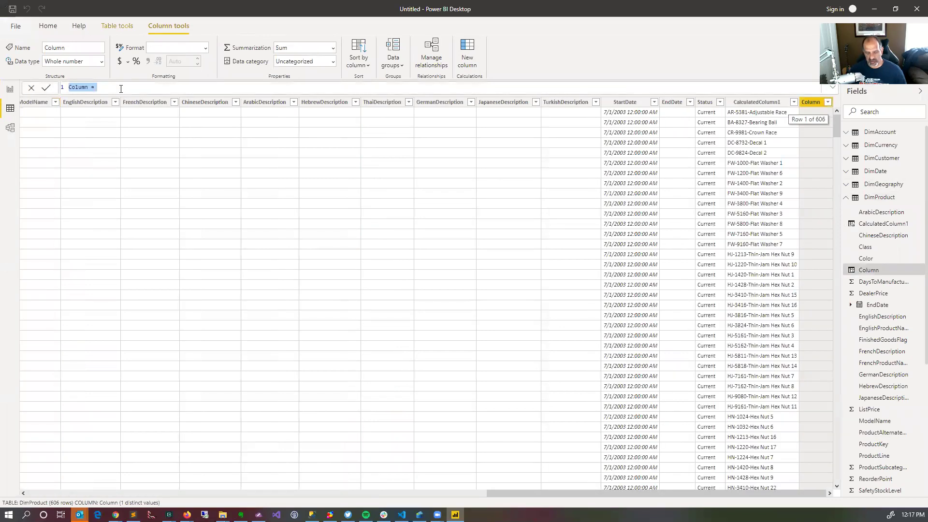
{"action": "type", "text": "\"Steve\""}
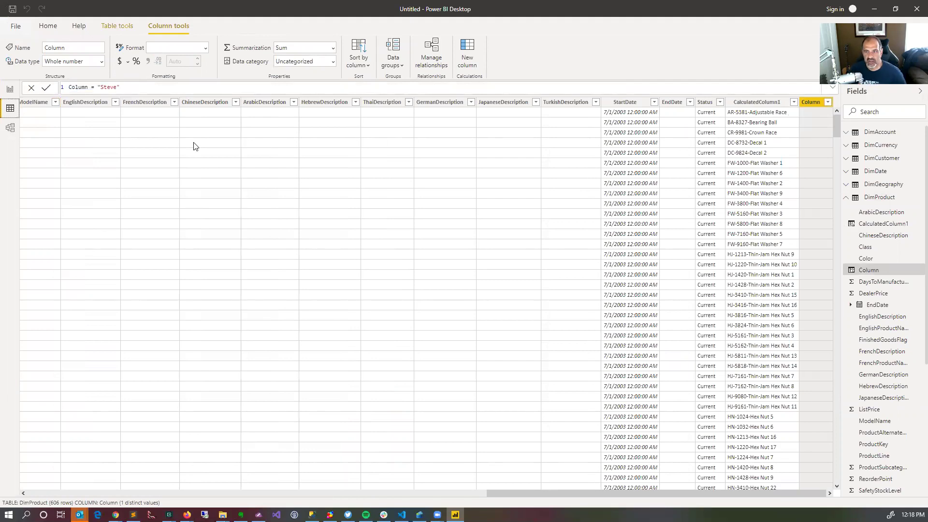
{"action": "key", "text": "Return"}
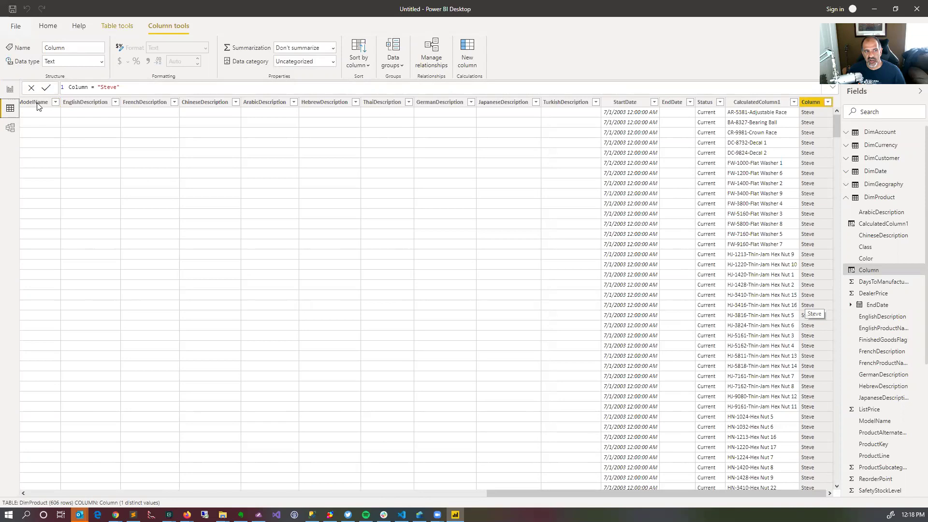
Add a table visual to the blank report page and put DimProduct's new constant-text column in it.
{"action": "left_click", "coordinate": [8, 90]}
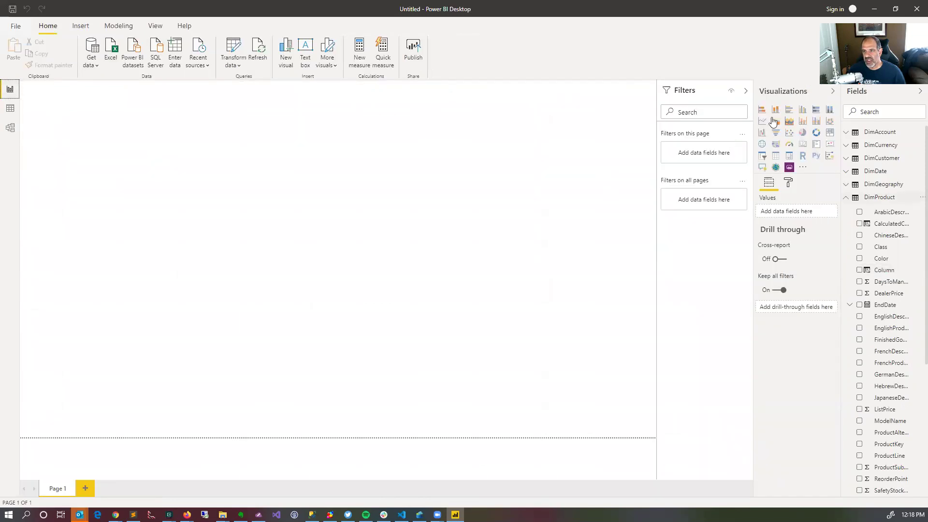
{"action": "left_click", "coordinate": [773, 155]}
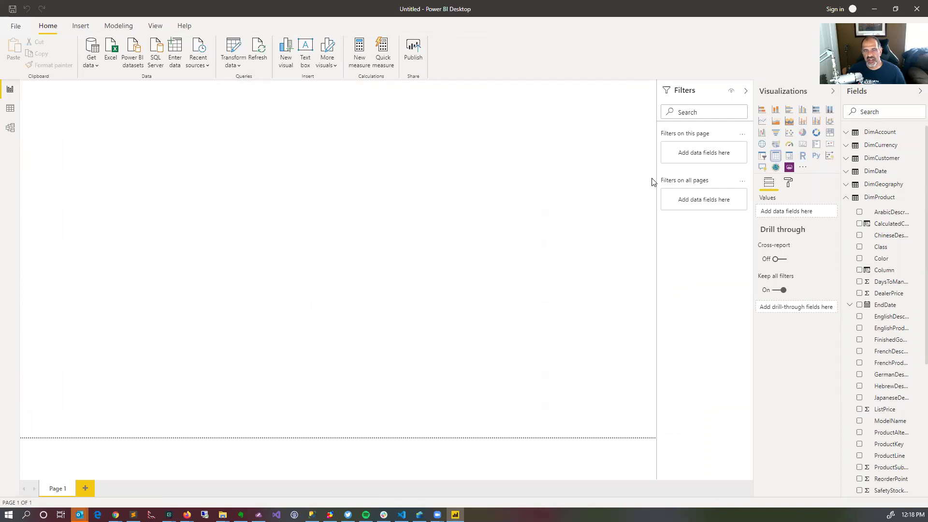
{"action": "scroll", "coordinate": [884, 367], "scroll_direction": "down", "scroll_amount": 5}
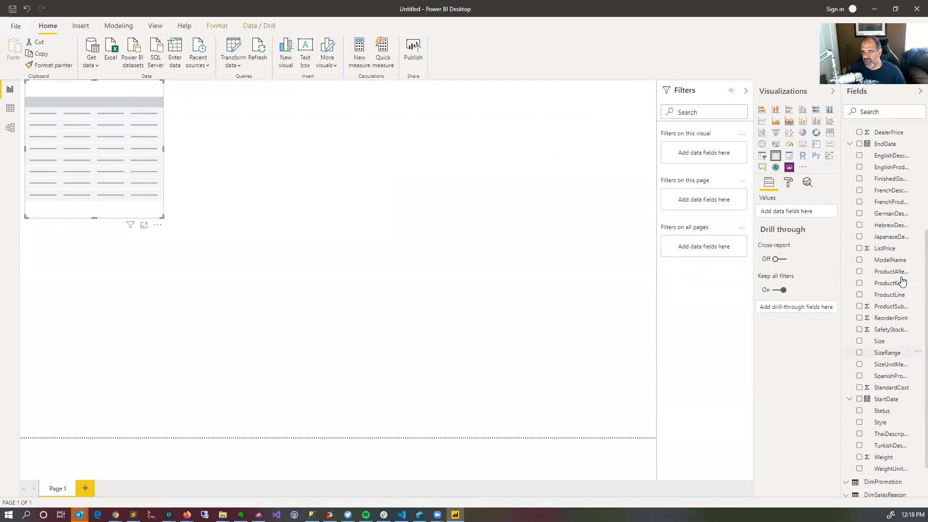
{"action": "scroll", "coordinate": [889, 273], "scroll_direction": "up", "scroll_amount": 5}
{"action": "left_click_drag", "start_coordinate": [890, 270], "coordinate": [99, 201]}
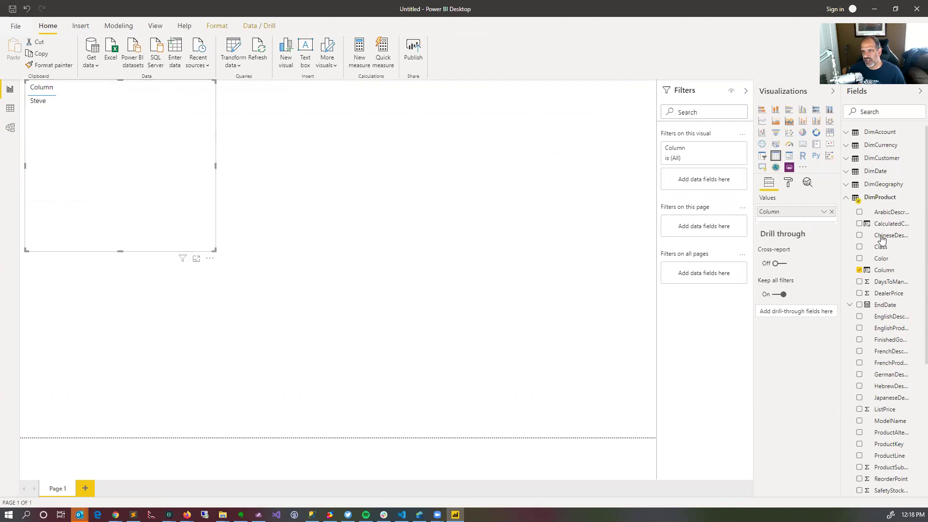
{"action": "left_click_drag", "start_coordinate": [152, 187], "coordinate": [151, 186]}
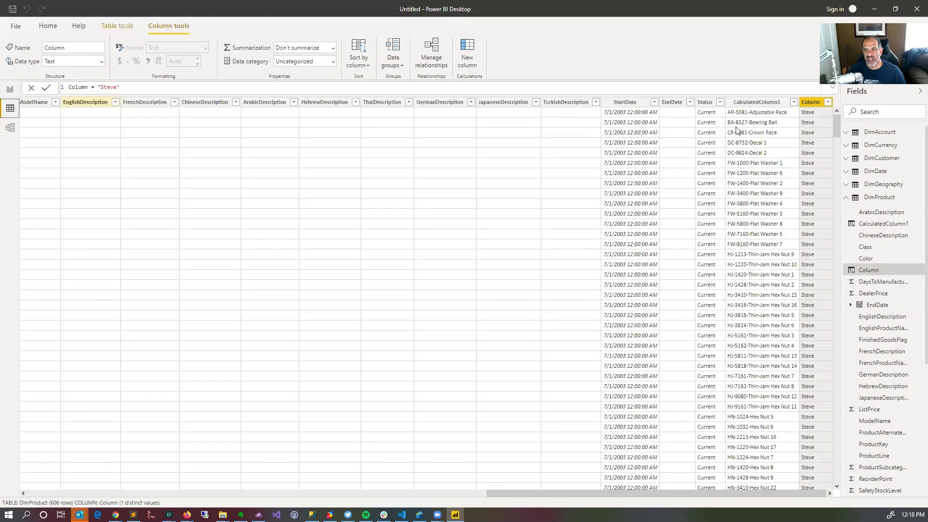
Replace the constant text in the new DimProduct column's formula with 5 * 5.
{"action": "right_click", "coordinate": [819, 106]}
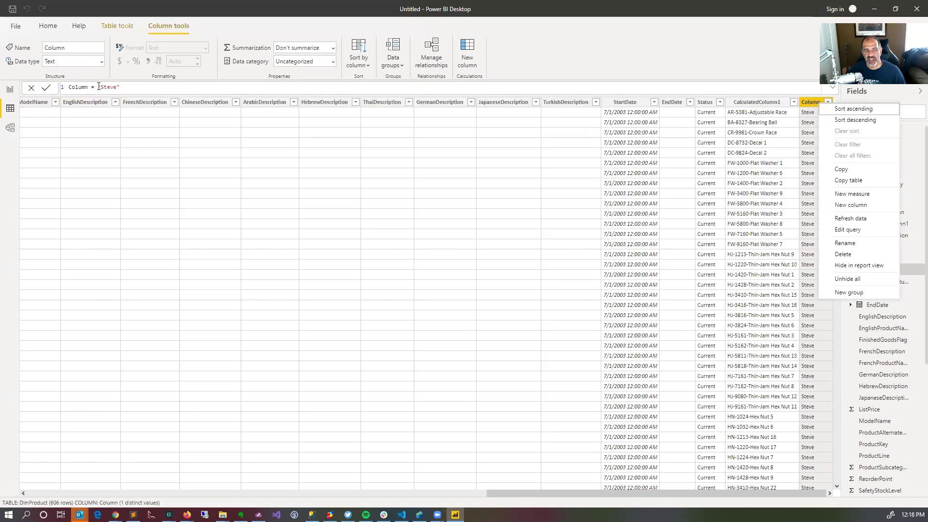
{"action": "left_click", "coordinate": [153, 94]}
{"action": "double_click", "coordinate": [154, 94]}
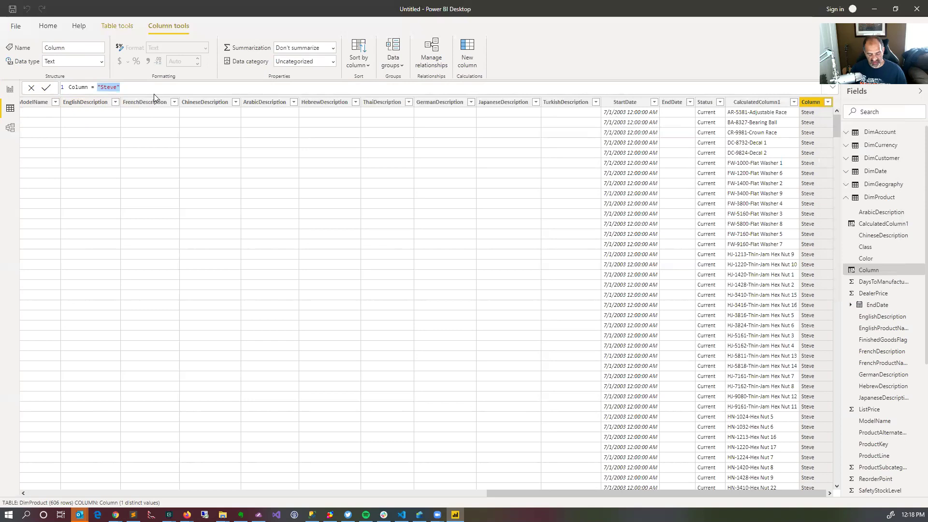
{"action": "type", "text": "5 * 5"}
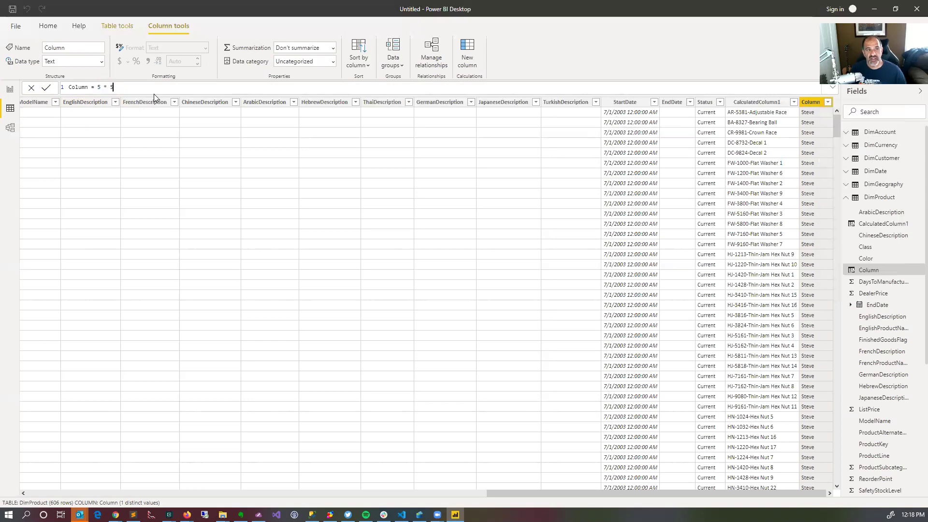
{"action": "left_click", "coordinate": [46, 87]}
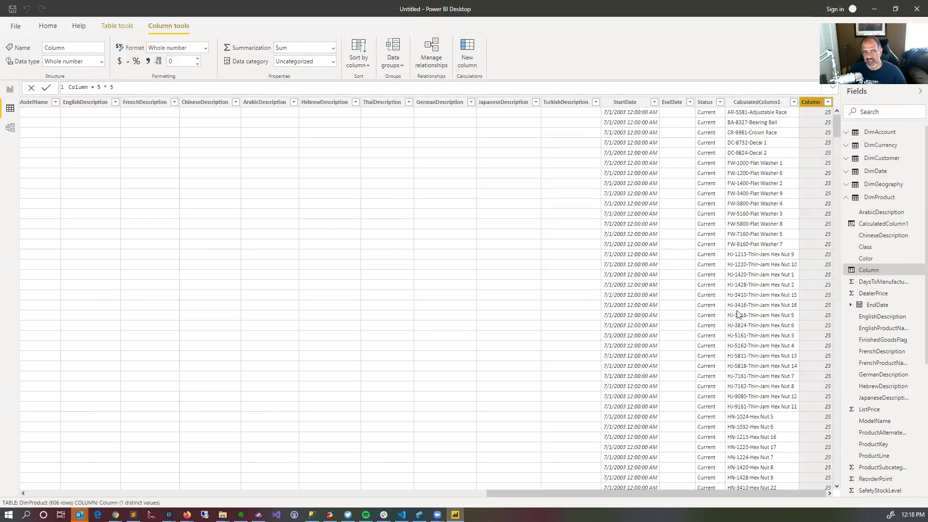
Try the logical AND operator by changing the column's formula to ('A' && 'B').
{"action": "left_click", "coordinate": [100, 87]}
{"action": "key", "text": "shift+End"}
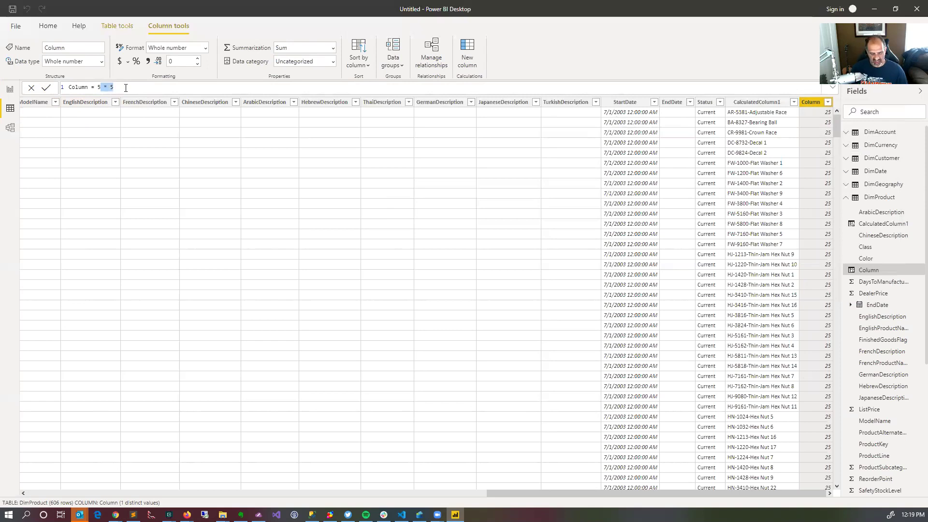
{"action": "key", "text": "BackSpace"}
{"action": "key", "text": "BackSpace"}
{"action": "type", "text": "( &&"}
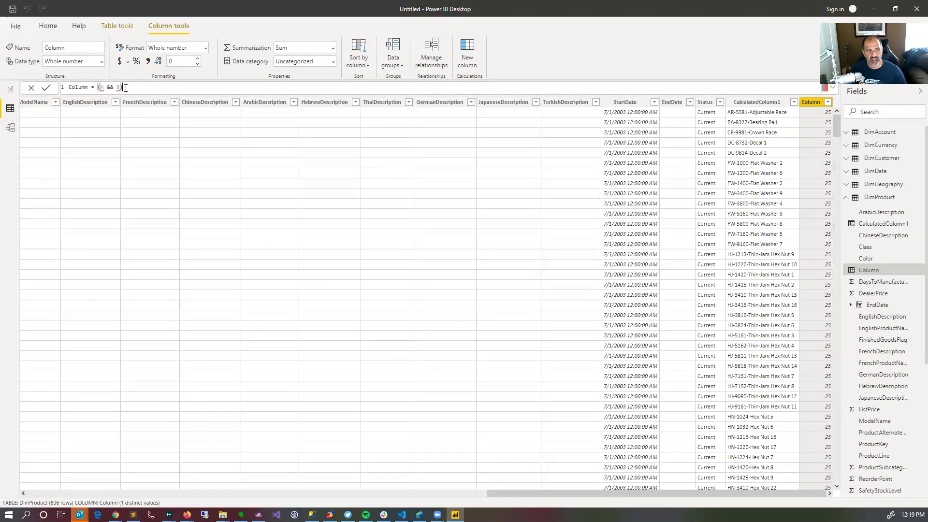
{"action": "type", "text": "B)"}
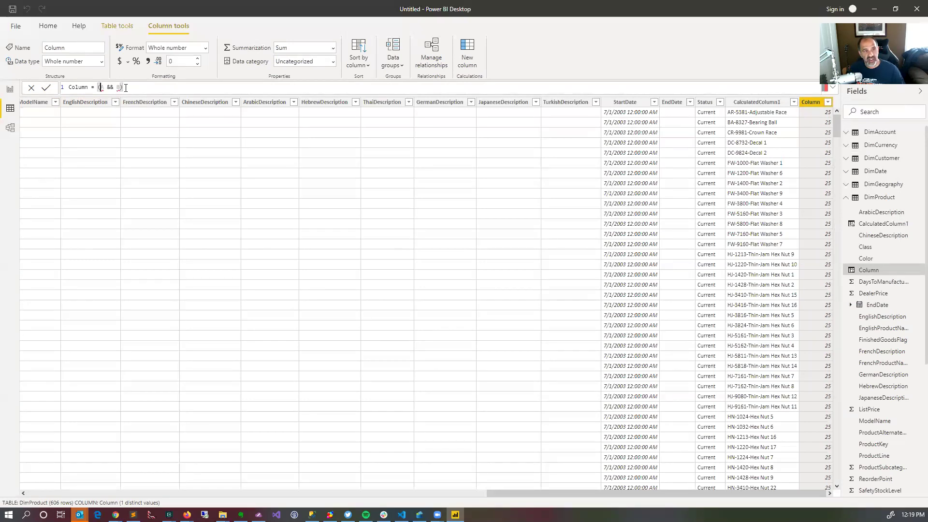
{"action": "type", "text": "'"}
{"action": "key", "text": "Right"}
{"action": "type", "text": "'"}
{"action": "key", "text": "Right"}
{"action": "key", "text": "Right"}
{"action": "key", "text": "Right"}
{"action": "key", "text": "Right"}
{"action": "type", "text": "'"}
{"action": "key", "text": "Right"}
{"action": "type", "text": "'"}
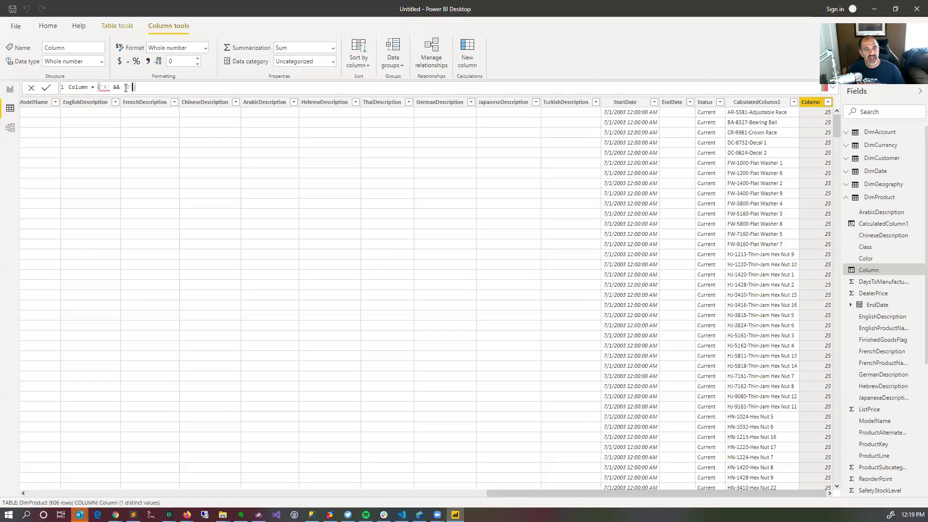
{"action": "left_click", "coordinate": [48, 87]}
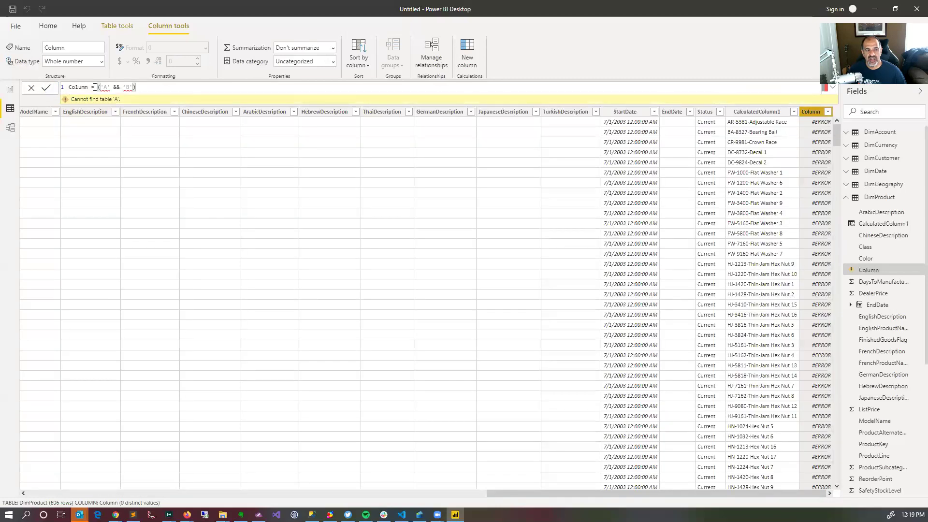
Change the DimProduct column's formula to ("A" && "B"), using double-quoted text in place of the single-quoted values.
{"action": "left_click", "coordinate": [135, 86]}
{"action": "key", "text": "Delete"}
{"action": "key", "text": "Delete"}
{"action": "key", "text": "Delete"}
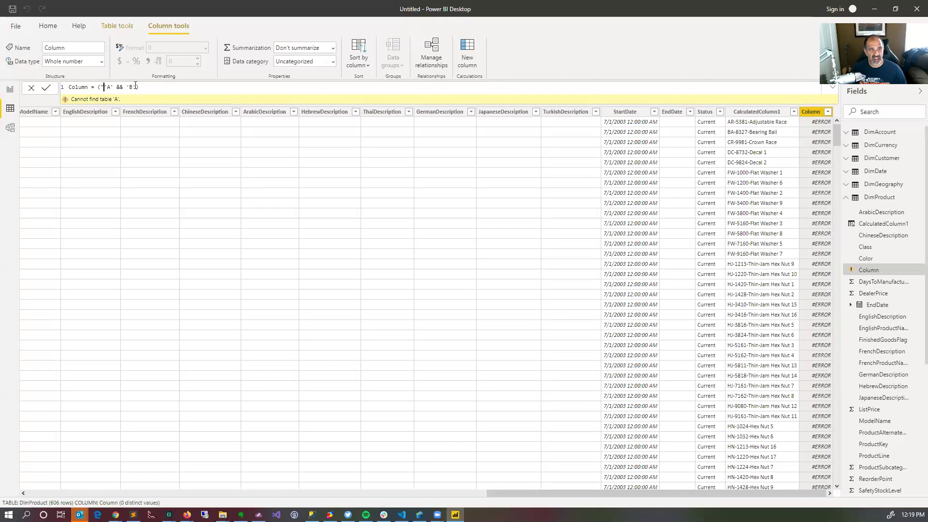
{"action": "type", "text": "\""}
{"action": "key", "text": "Delete"}
{"action": "type", "text": "A\""}
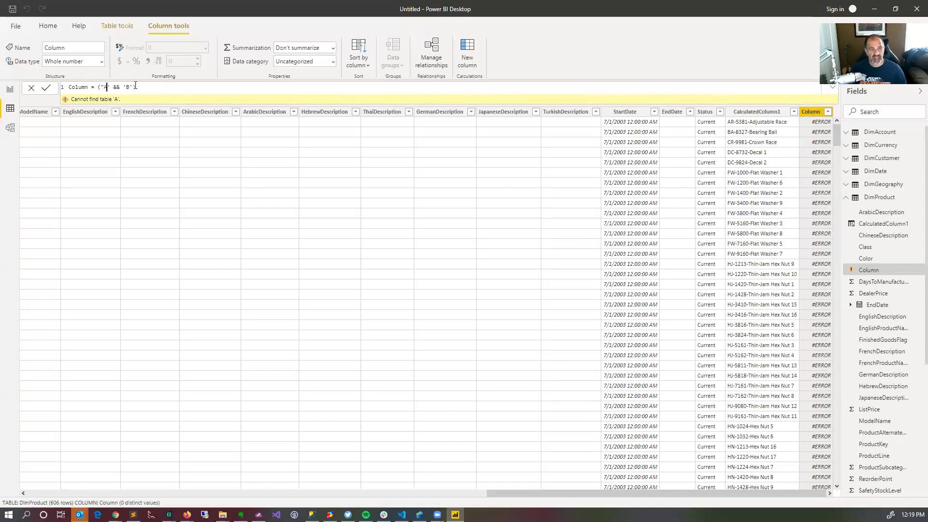
{"action": "key", "text": "BackSpace"}
{"action": "key", "text": "BackSpace"}
{"action": "key", "text": "BackSpace"}
{"action": "type", "text": "\"B\""}
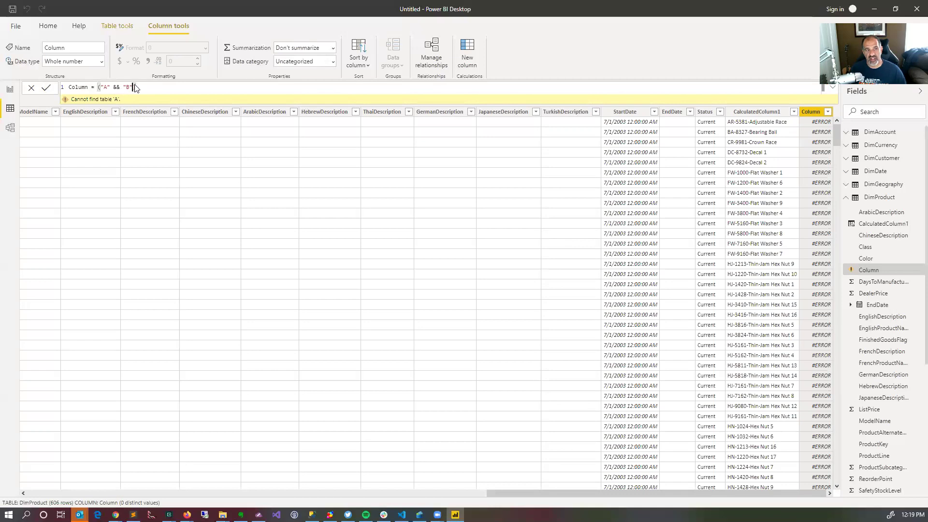
{"action": "key", "text": "Return"}
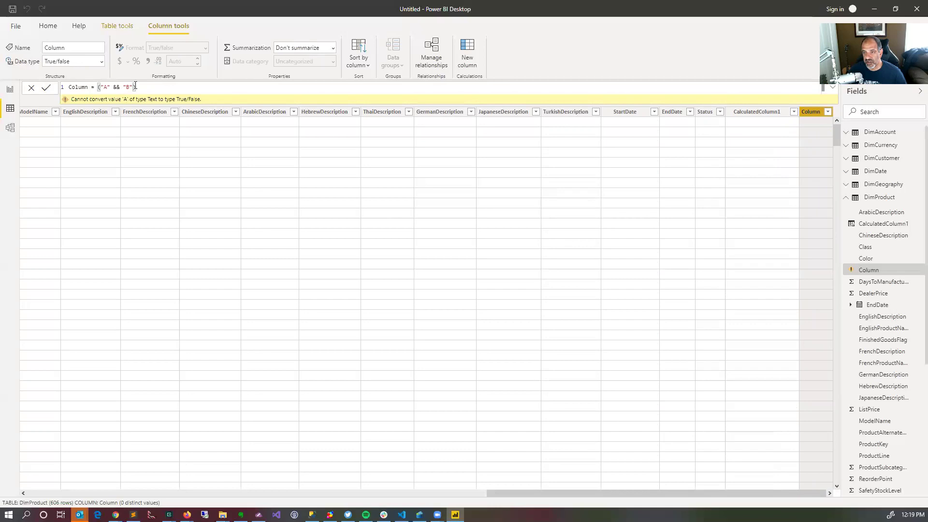
Replace the two text values in the column's logical AND formula so it reads ("1" && "0").
{"action": "left_click", "coordinate": [101, 87]}
{"action": "key", "text": "Right"}
{"action": "key", "text": "shift+Right"}
{"action": "type", "text": "1"}
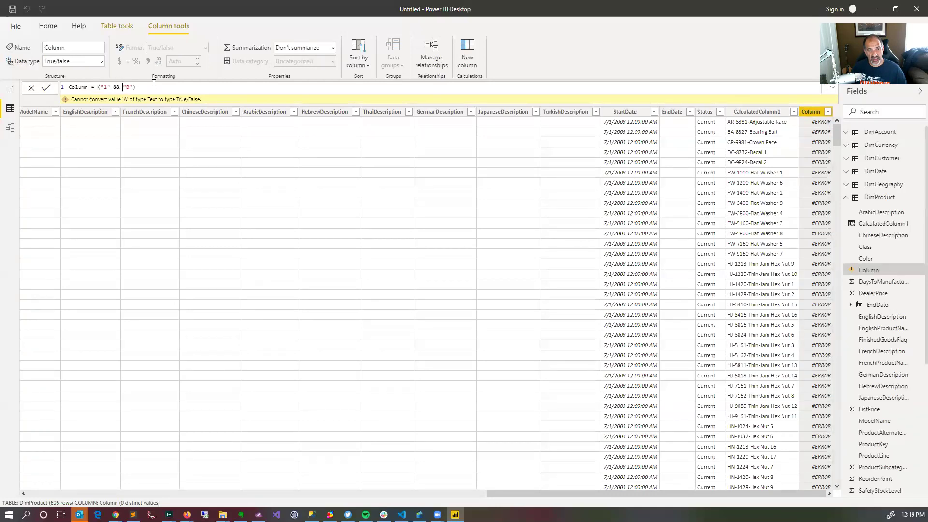
{"action": "double_click", "coordinate": [127, 87]}
{"action": "type", "text": "0"}
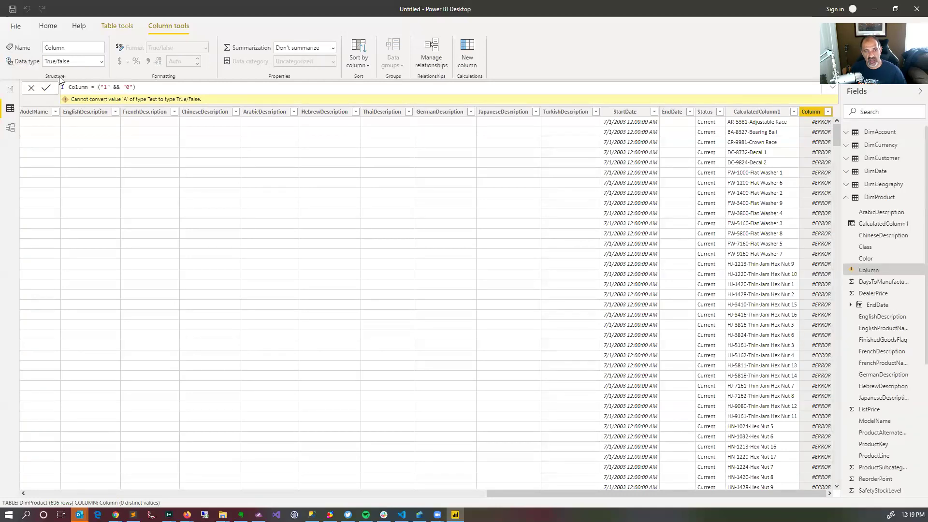
{"action": "left_click", "coordinate": [47, 88]}
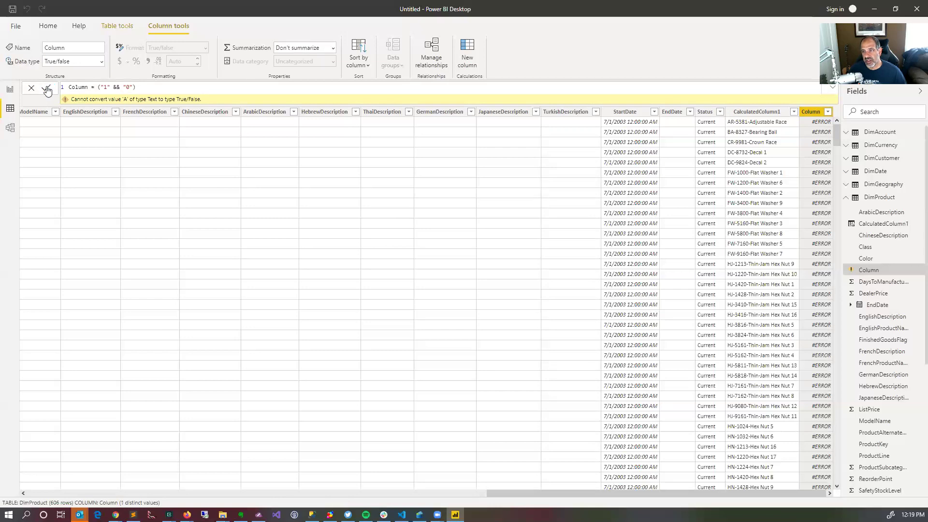
{"action": "left_click", "coordinate": [47, 89]}
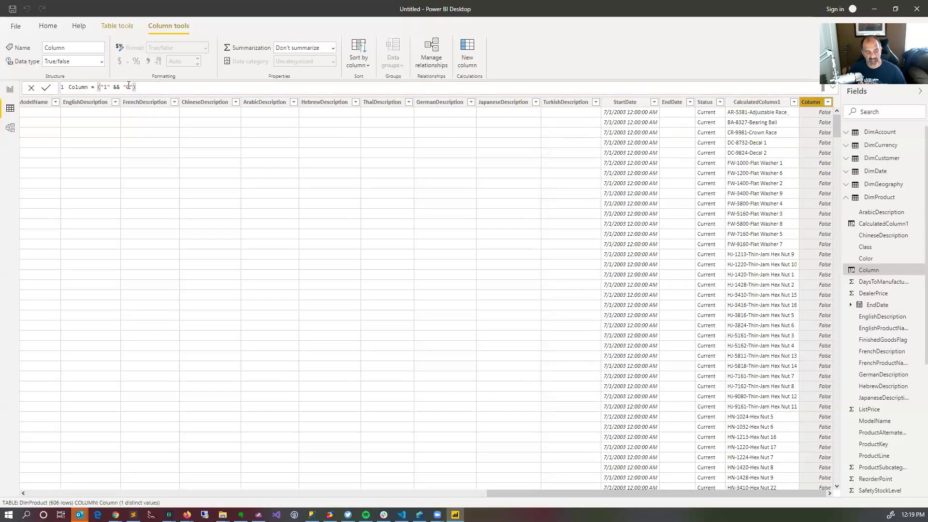
Try the logical AND operator with unquoted numbers by changing the column's formula to (1 && 1).
{"action": "type", "text": "1"}
{"action": "key", "text": "BackSpace"}
{"action": "key", "text": "BackSpace"}
{"action": "key", "text": "BackSpace"}
{"action": "key", "text": "Delete"}
{"action": "type", "text": "1"}
{"action": "key", "text": "Left"}
{"action": "key", "text": "Left"}
{"action": "key", "text": "Left"}
{"action": "key", "text": "Left"}
{"action": "key", "text": "Left"}
{"action": "key", "text": "BackSpace"}
{"action": "key", "text": "Left"}
{"action": "key", "text": "BackSpace"}
{"action": "left_click", "coordinate": [51, 88]}
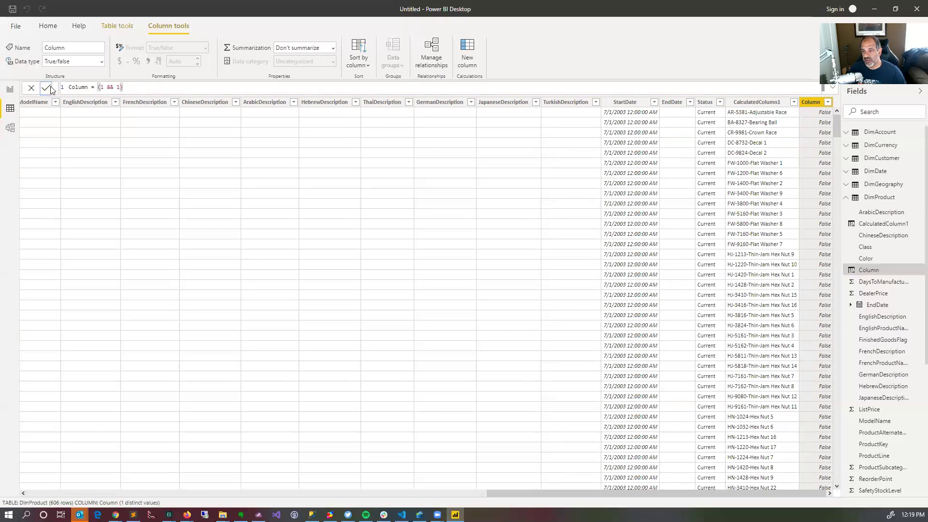
{"action": "left_click", "coordinate": [50, 88]}
{"action": "left_click", "coordinate": [50, 88]}
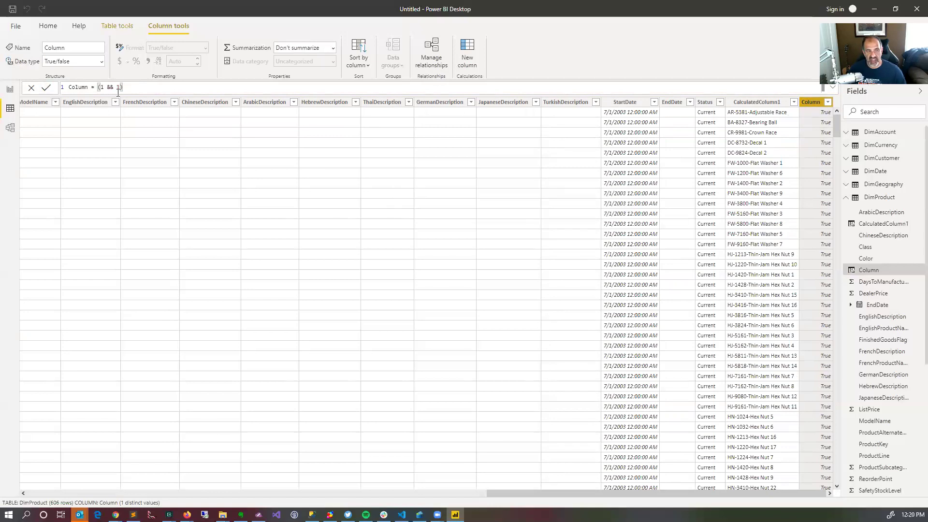
Consult the DAX operators table in the browser article and test the greater-than operator in Power BI Desktop with (1 > 10) and (100 > 10).
{"action": "key", "text": "alt+Tab"}
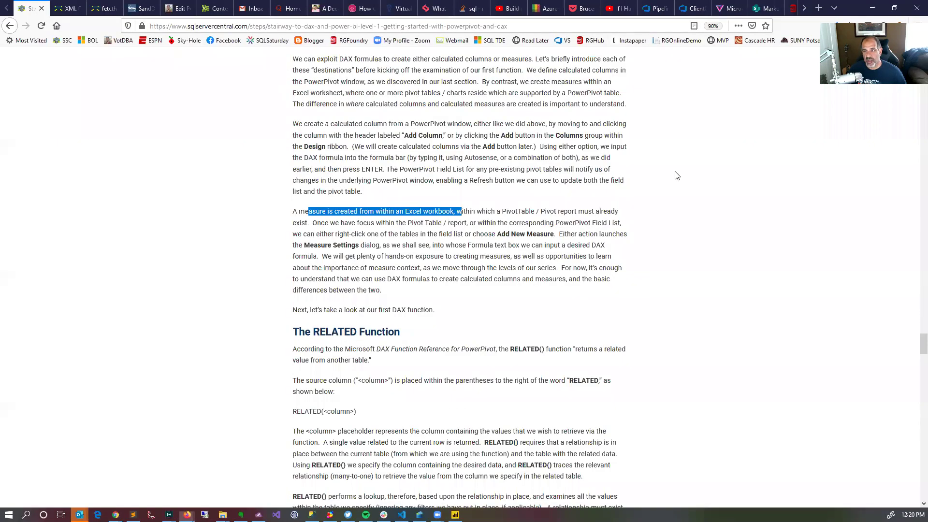
{"action": "scroll", "coordinate": [915, 269], "scroll_direction": "up", "scroll_amount": 4}
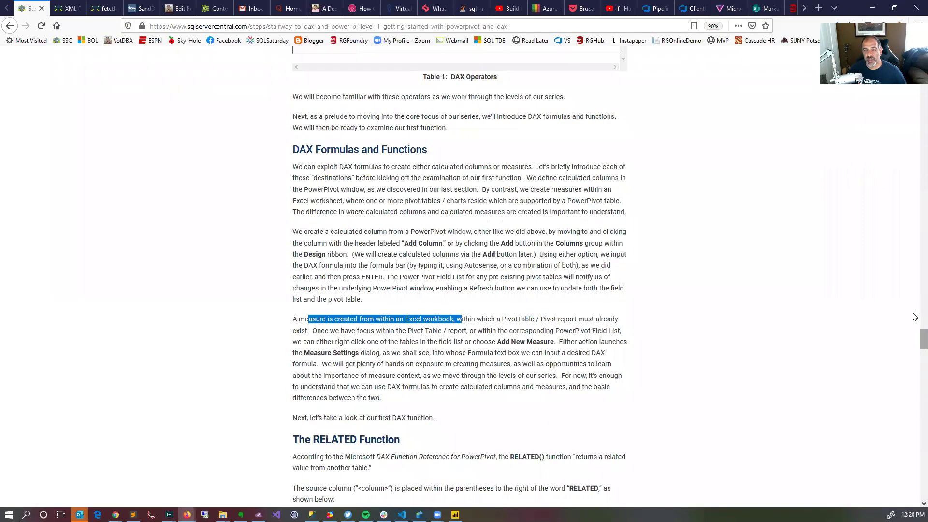
{"action": "scroll", "coordinate": [915, 316], "scroll_direction": "up", "scroll_amount": 10}
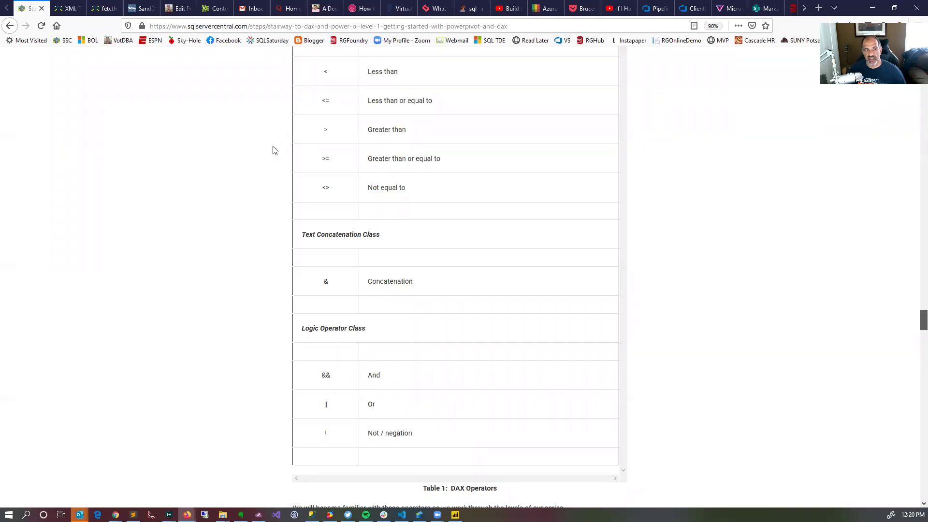
{"action": "scroll", "coordinate": [118, 99], "scroll_direction": "down", "scroll_amount": 2}
{"action": "key", "text": "alt+Tab"}
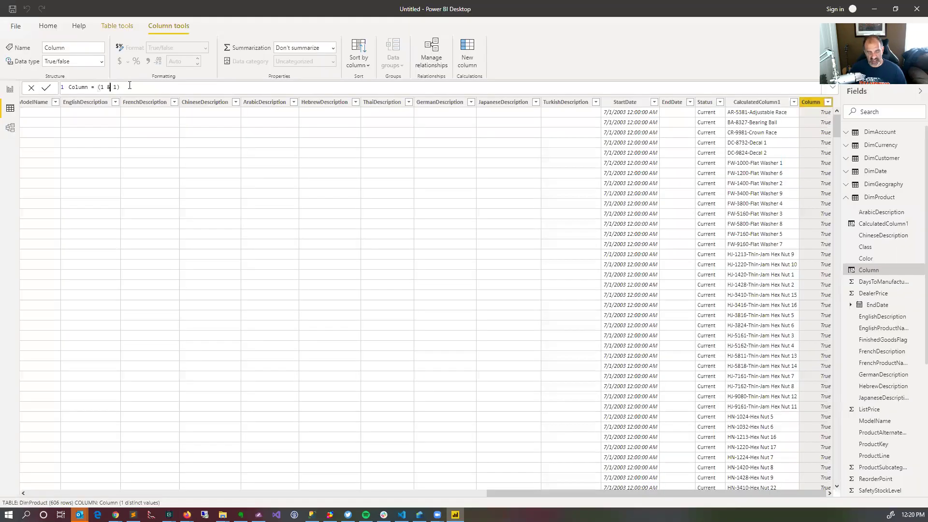
{"action": "key", "text": "BackSpace"}
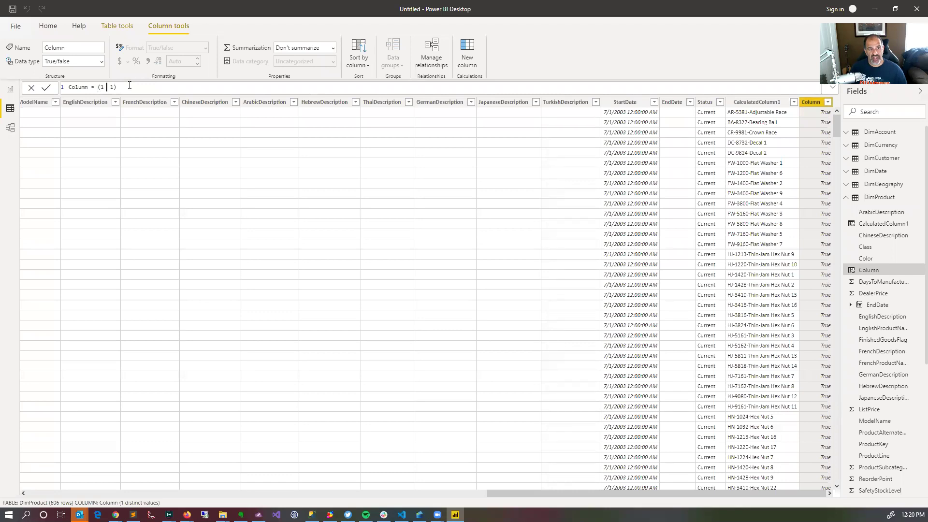
{"action": "type", "text": "> 1"}
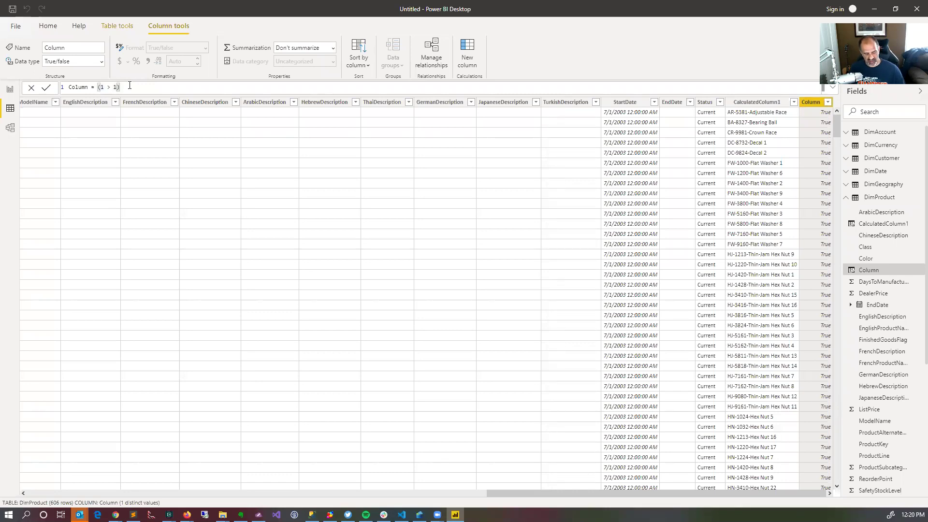
{"action": "type", "text": "0"}
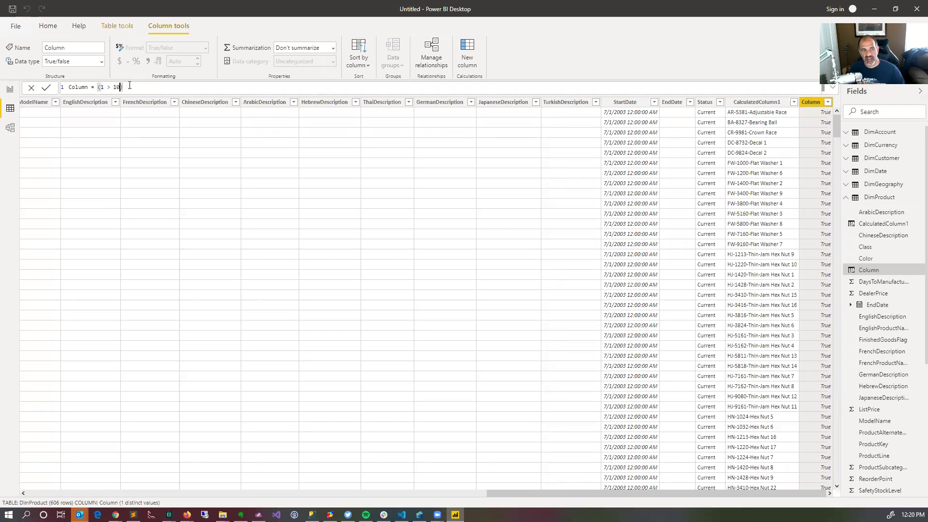
{"action": "left_click", "coordinate": [48, 88]}
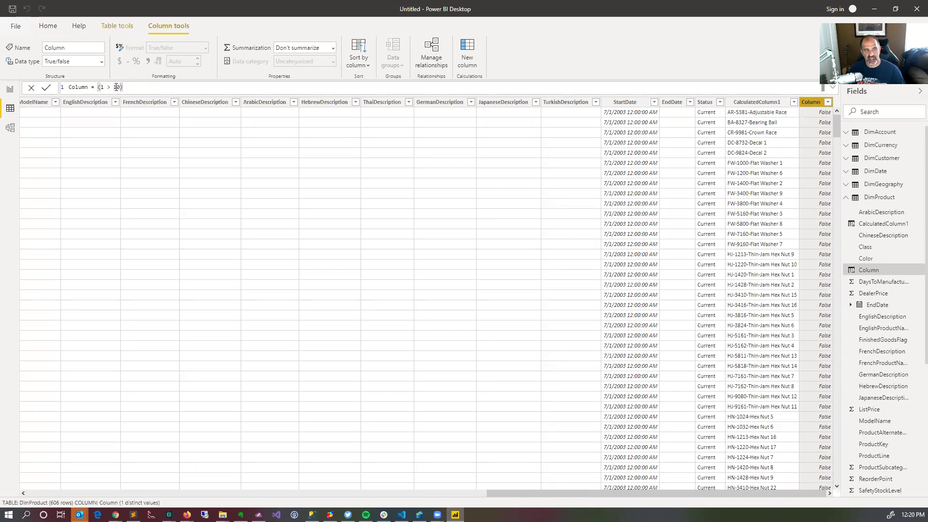
{"action": "type", "text": "00"}
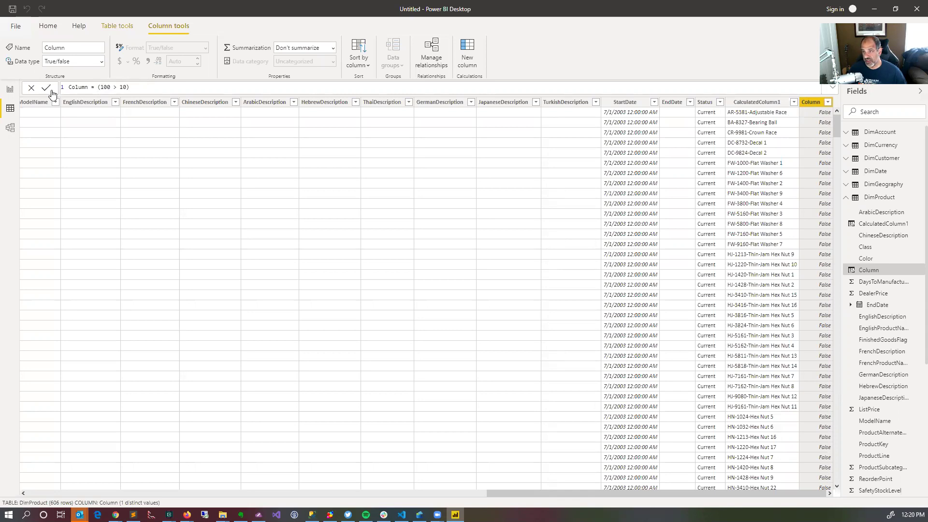
{"action": "left_click", "coordinate": [47, 88]}
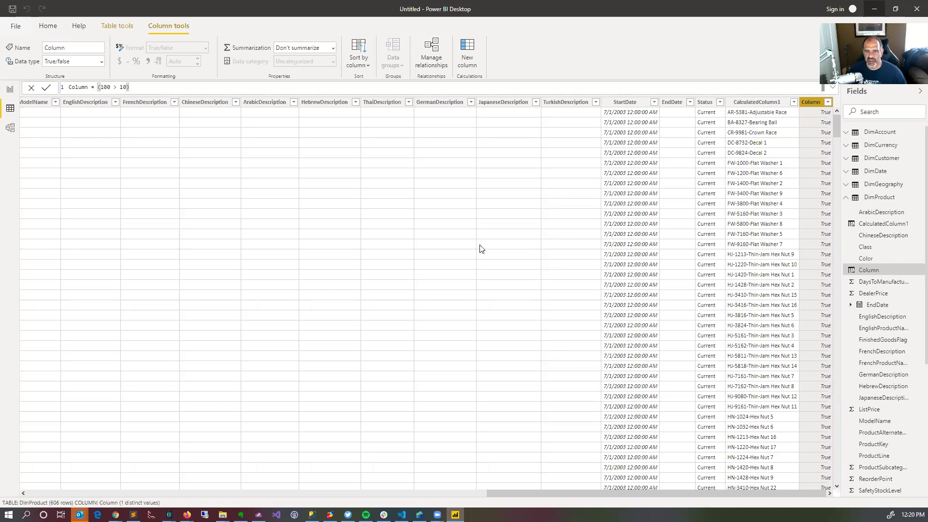
Switch to the browser article and read how measures are created and how they differ from calculated columns.
{"action": "key", "text": "alt+Tab"}
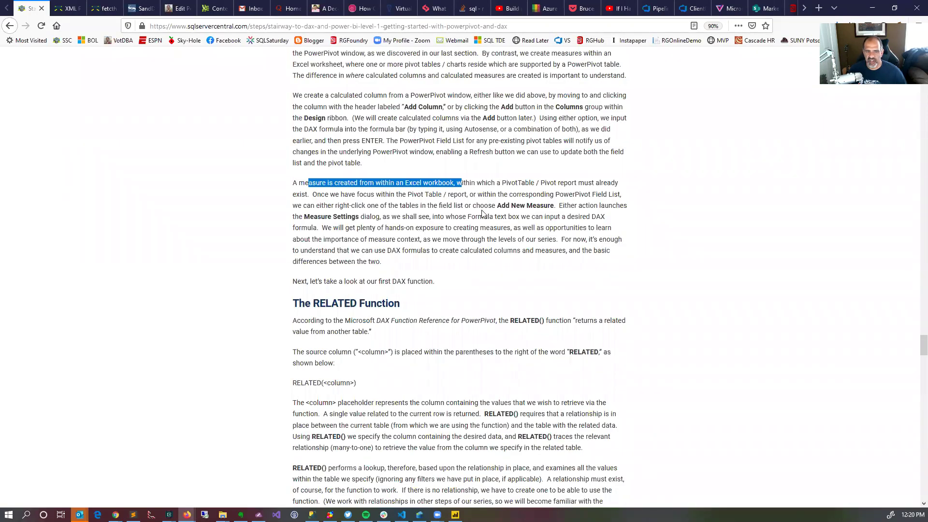
{"action": "scroll", "coordinate": [482, 213], "scroll_direction": "down", "scroll_amount": 1}
{"action": "scroll", "coordinate": [482, 211], "scroll_direction": "down", "scroll_amount": 1}
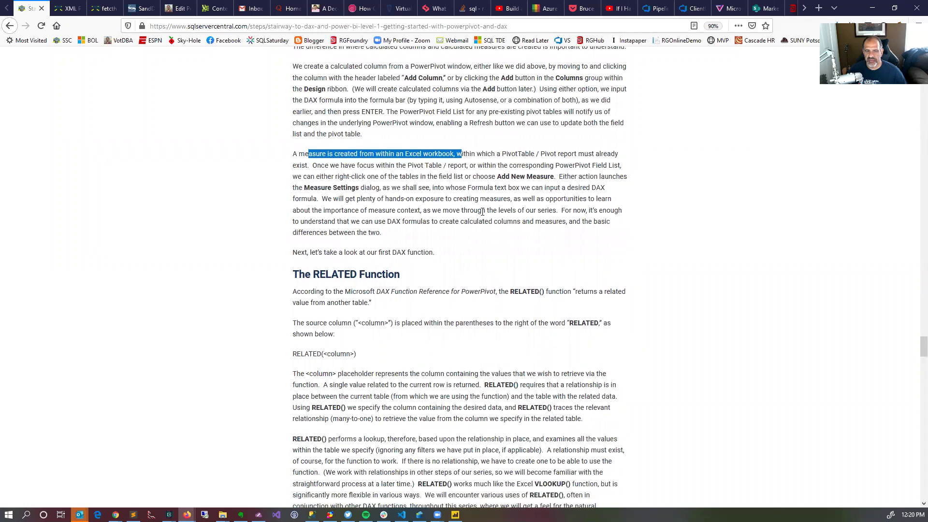
{"action": "scroll", "coordinate": [482, 211], "scroll_direction": "down", "scroll_amount": 1}
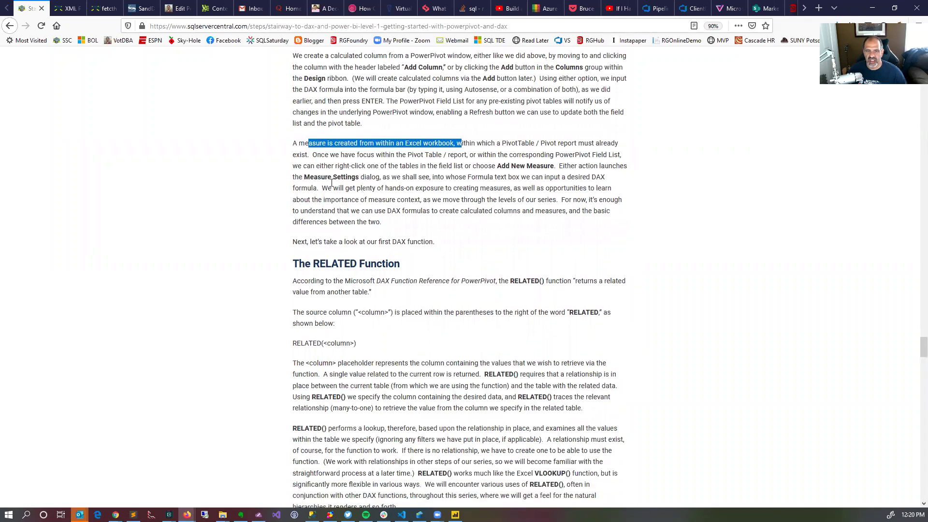
{"action": "scroll", "coordinate": [333, 182], "scroll_direction": "down", "scroll_amount": 1}
{"action": "left_click_drag", "start_coordinate": [344, 183], "coordinate": [411, 197]}
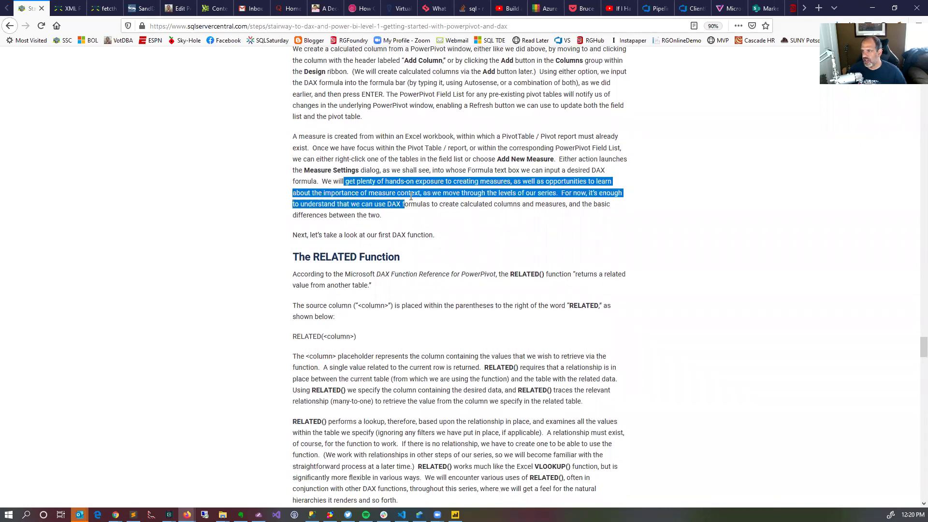
{"action": "left_click", "coordinate": [410, 196]}
{"action": "scroll", "coordinate": [411, 195], "scroll_direction": "down", "scroll_amount": 1}
{"action": "scroll", "coordinate": [411, 195], "scroll_direction": "down", "scroll_amount": 1}
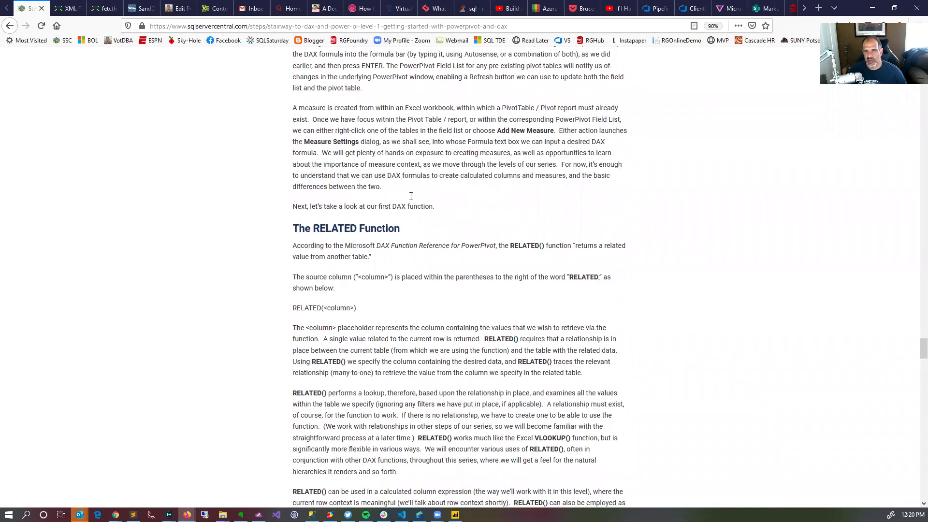
{"action": "scroll", "coordinate": [411, 196], "scroll_direction": "down", "scroll_amount": 1}
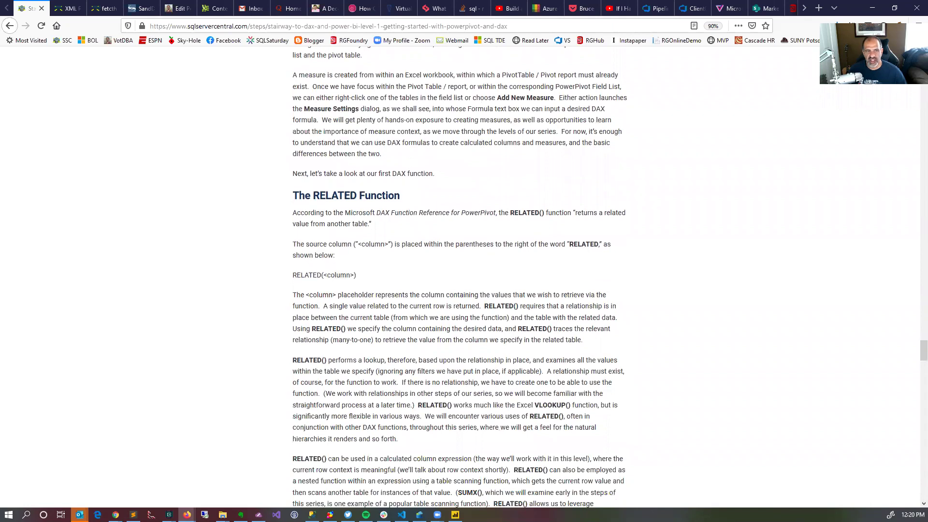
Switch to Power BI Desktop and start a new measure in the DimProduct table.
{"action": "key", "text": "alt+Tab"}
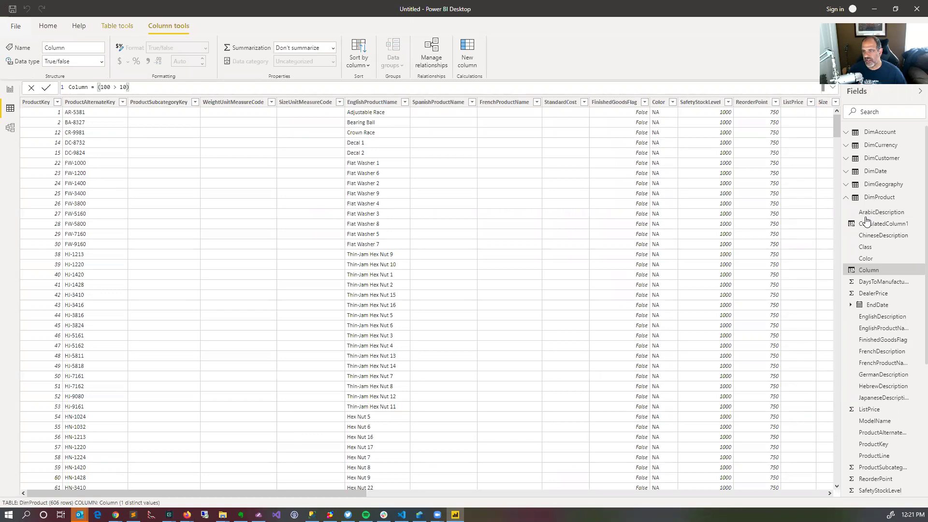
{"action": "left_click", "coordinate": [878, 198]}
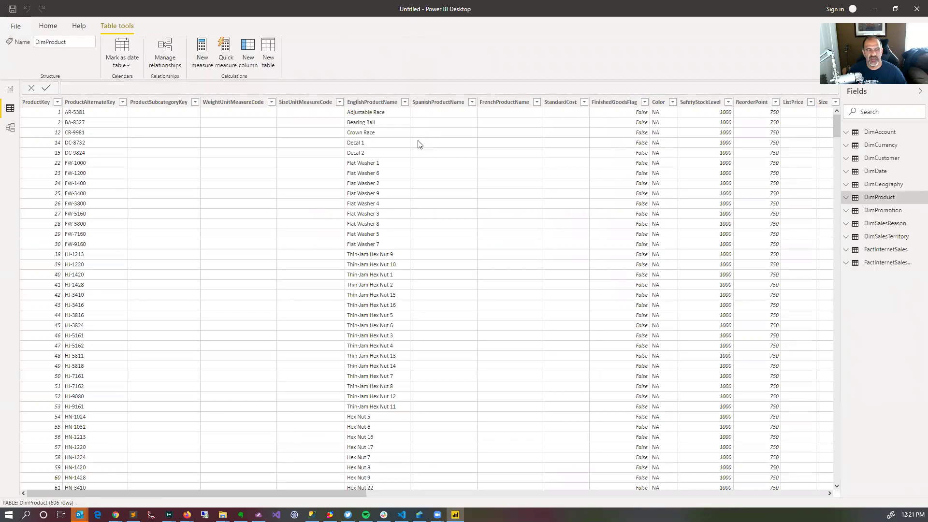
{"action": "left_click", "coordinate": [205, 63]}
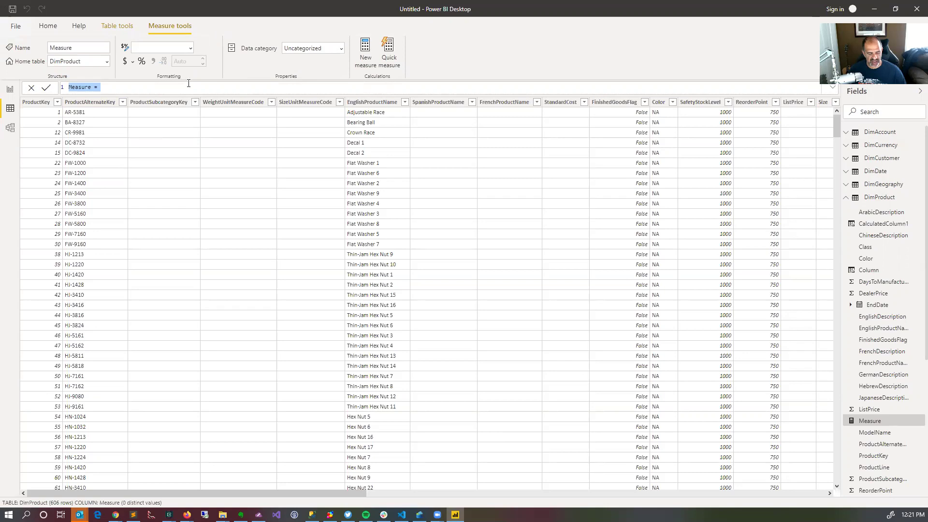
Switch to the browser article and read the RELATED function section, including its relationship requirement and comparison with VLOOKUP().
{"action": "key", "text": "alt+Tab"}
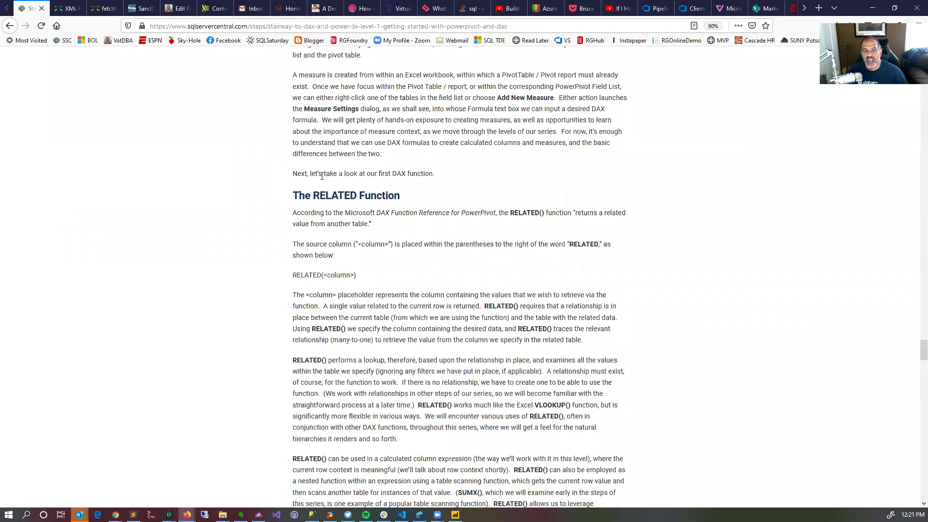
{"action": "scroll", "coordinate": [357, 186], "scroll_direction": "down", "scroll_amount": 1}
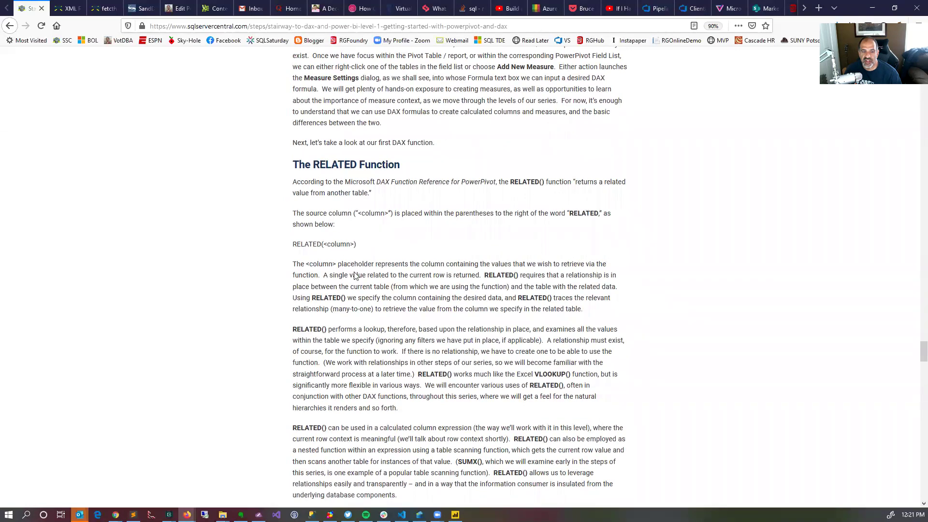
{"action": "scroll", "coordinate": [354, 274], "scroll_direction": "down", "scroll_amount": 1}
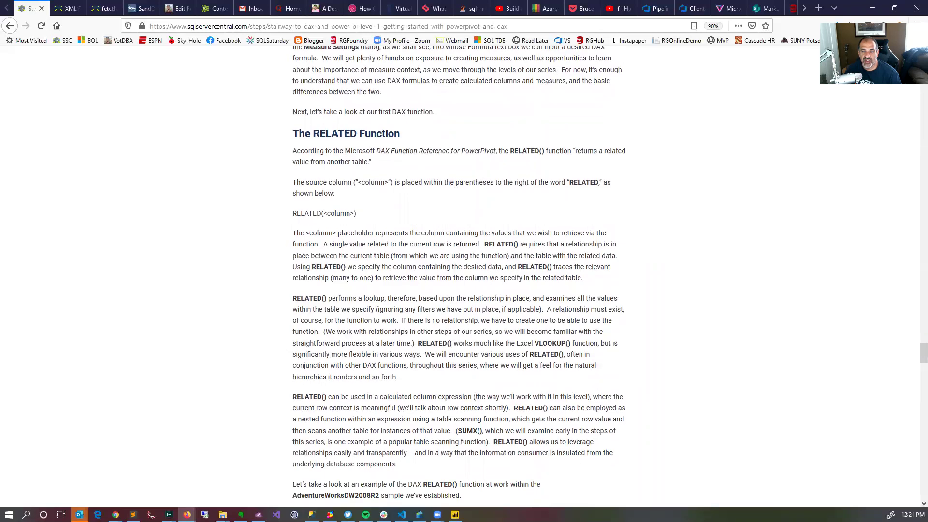
{"action": "scroll", "coordinate": [408, 262], "scroll_direction": "down", "scroll_amount": 1}
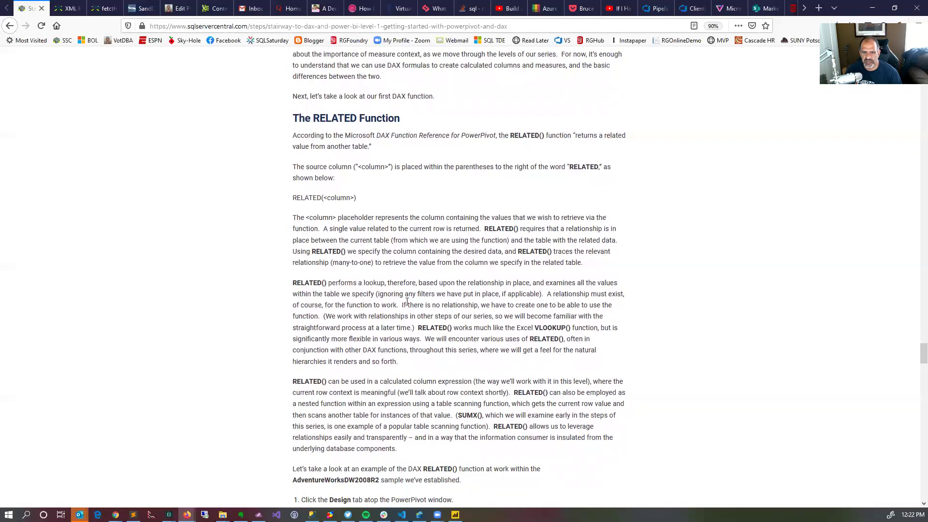
{"action": "scroll", "coordinate": [406, 301], "scroll_direction": "down", "scroll_amount": 2}
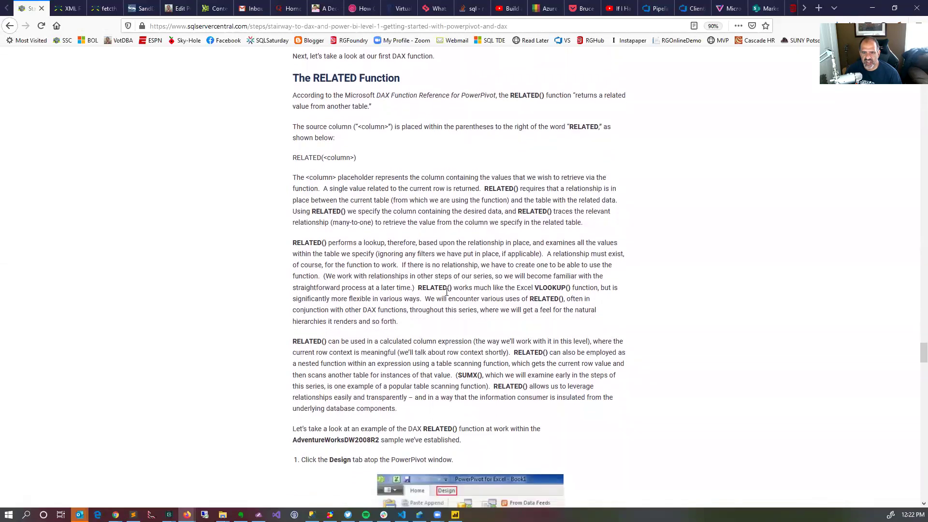
{"action": "left_click_drag", "start_coordinate": [528, 282], "coordinate": [565, 281]}
{"action": "left_click", "coordinate": [565, 281]}
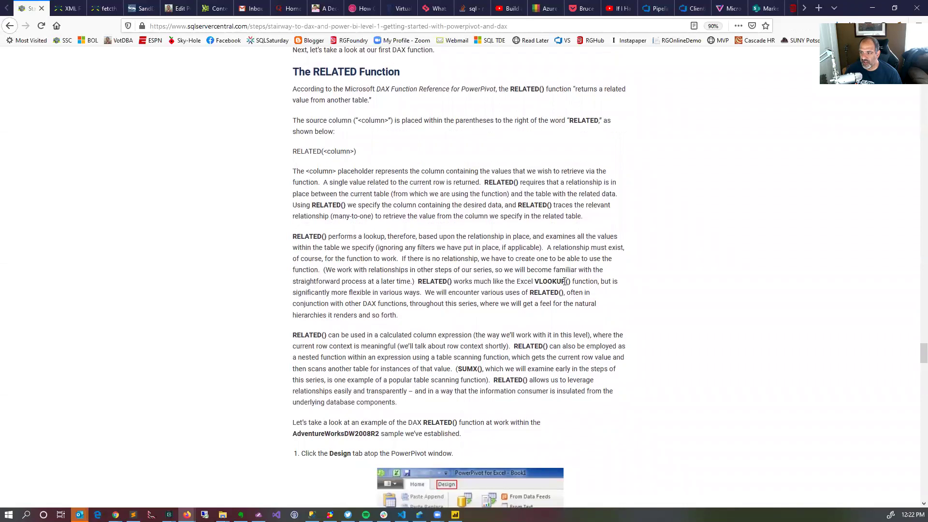
Read how RELATED() is used in calculated columns and table scans, and the article's instructions for opening Manage Relationships.
{"action": "scroll", "coordinate": [555, 283], "scroll_direction": "down", "scroll_amount": 2}
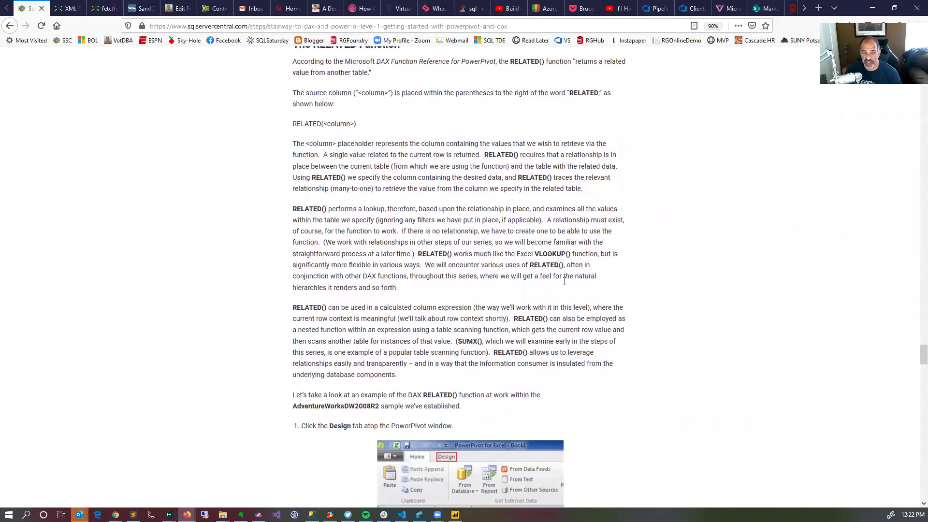
{"action": "scroll", "coordinate": [449, 283], "scroll_direction": "down", "scroll_amount": 2}
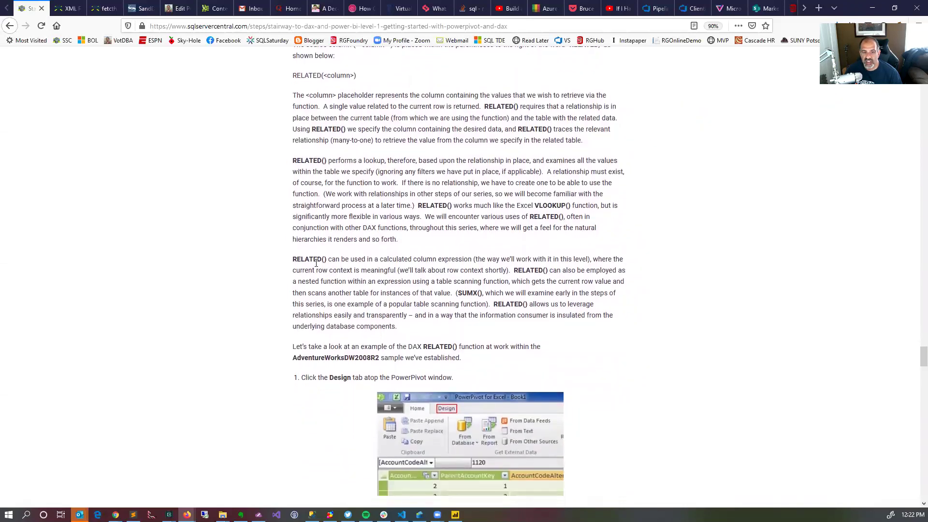
{"action": "scroll", "coordinate": [512, 269], "scroll_direction": "down", "scroll_amount": 2}
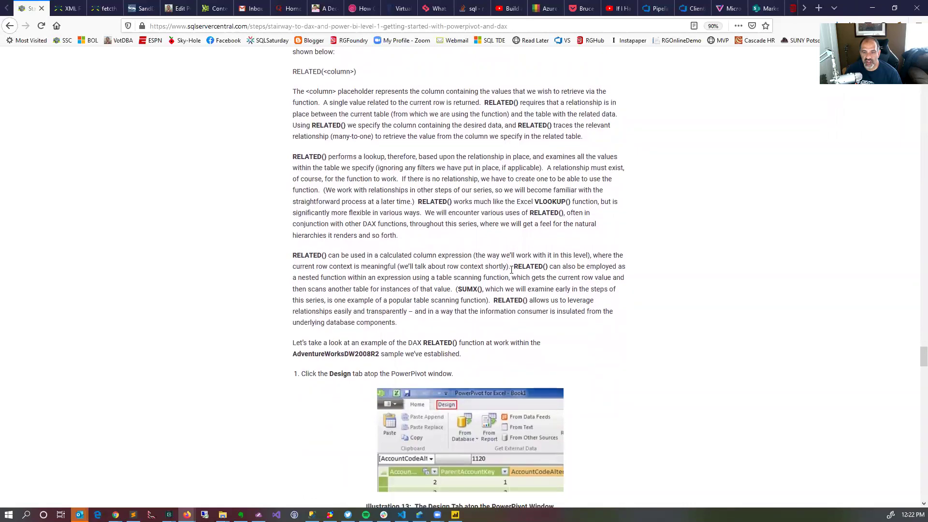
{"action": "scroll", "coordinate": [512, 269], "scroll_direction": "down", "scroll_amount": 1}
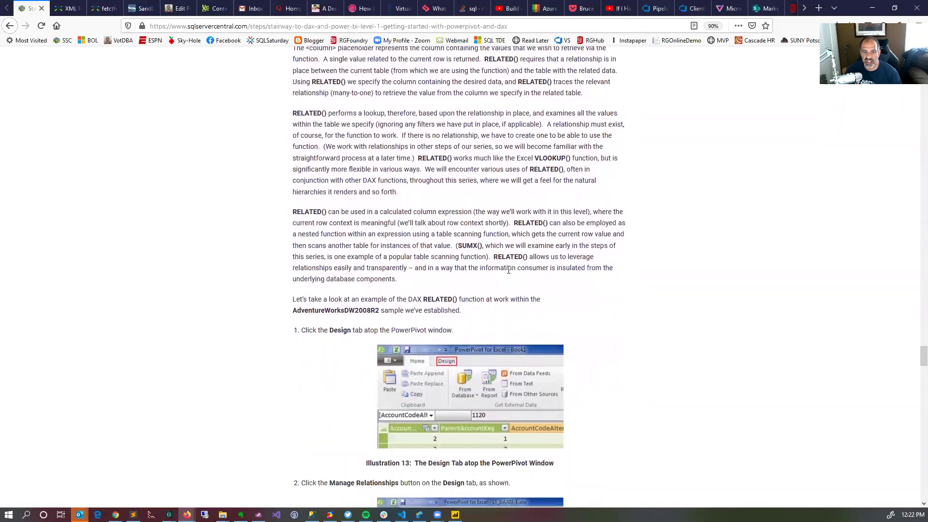
{"action": "scroll", "coordinate": [507, 274], "scroll_direction": "down", "scroll_amount": 1}
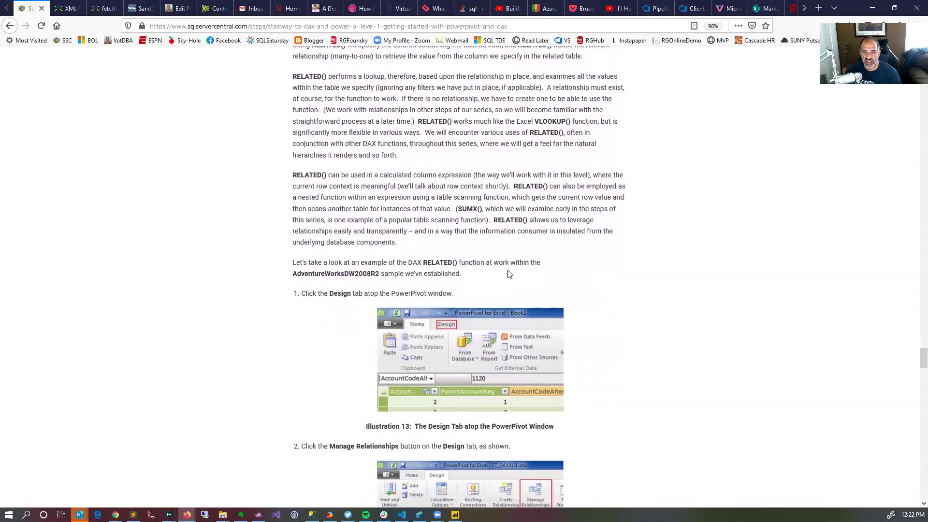
{"action": "scroll", "coordinate": [507, 269], "scroll_direction": "down", "scroll_amount": 5}
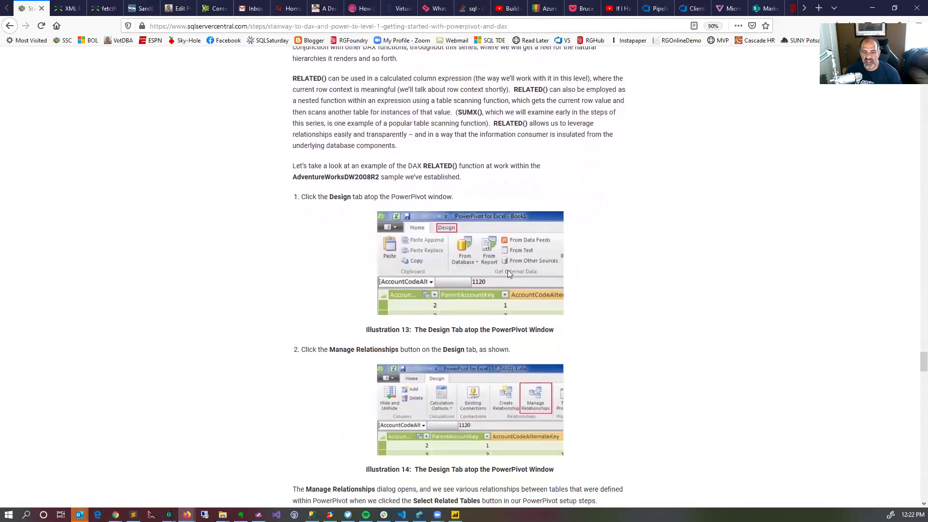
{"action": "scroll", "coordinate": [506, 271], "scroll_direction": "down", "scroll_amount": 2}
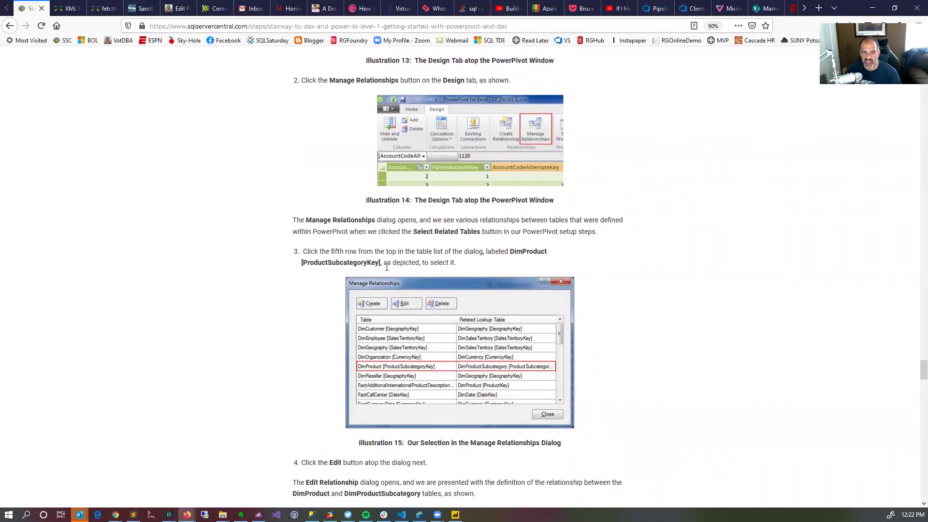
Switch to Power BI Desktop, discard the unfinished DimProduct measure and open the model's relationship diagram.
{"action": "left_click", "coordinate": [454, 514]}
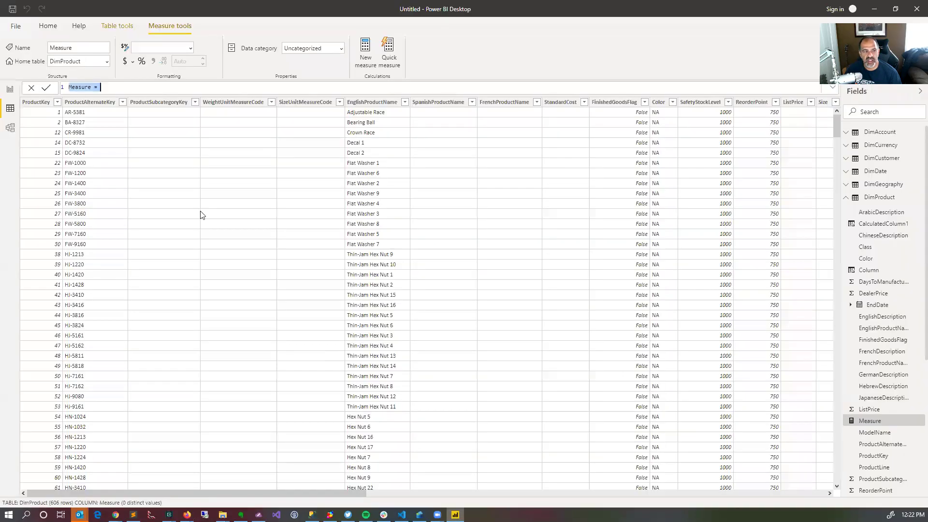
{"action": "left_click", "coordinate": [11, 138]}
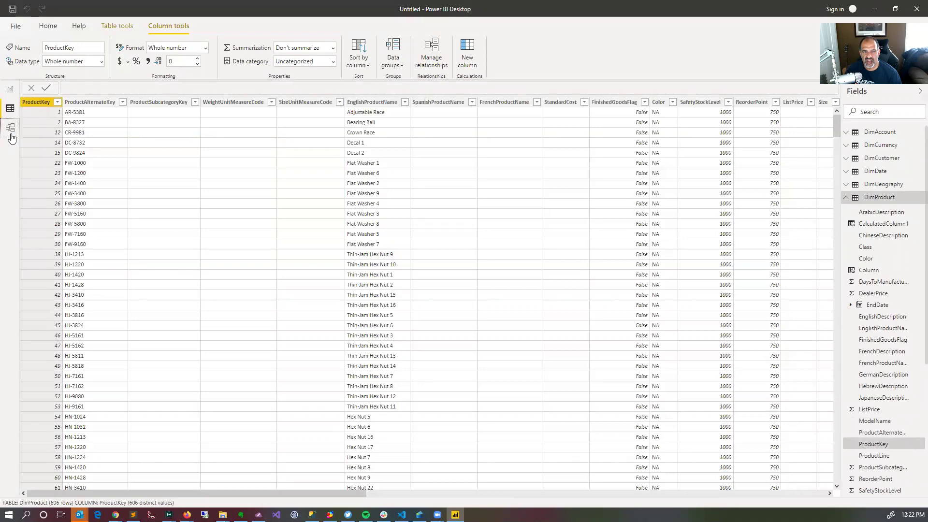
{"action": "left_click", "coordinate": [11, 134]}
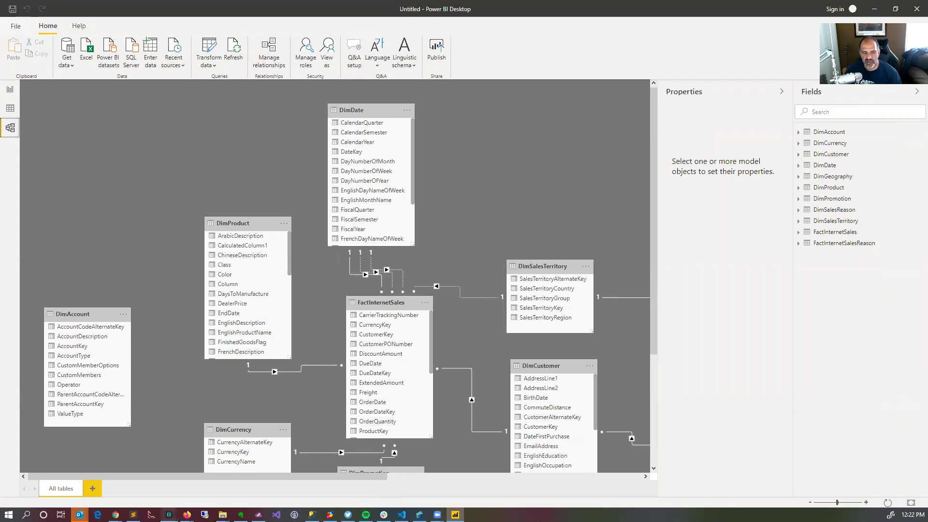
Check the article's DimProduct [ProductSubcategoryKey] instruction, return to Power BI Desktop and inspect the DimProduct and FactInternetSales fields and their relationship.
{"action": "mouse_move", "coordinate": [187, 514]}
{"action": "left_click", "coordinate": [145, 456]}
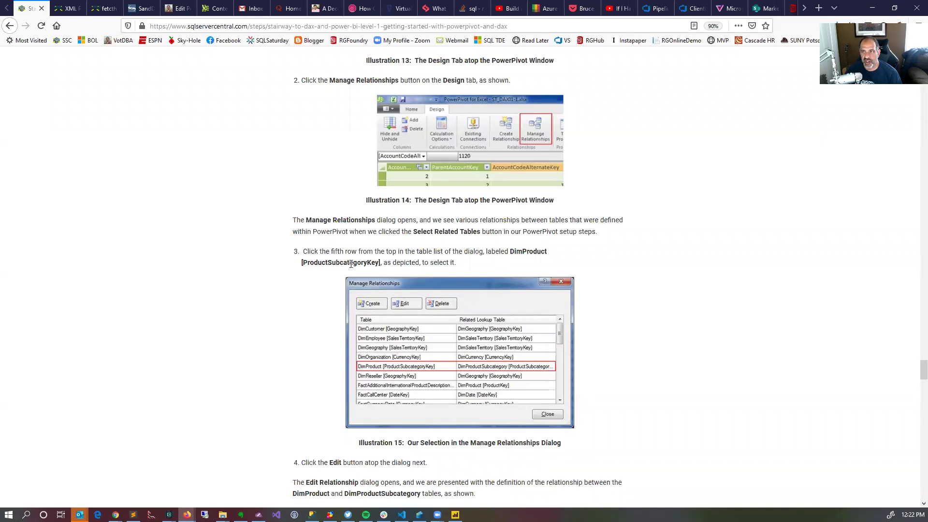
{"action": "left_click", "coordinate": [878, 8]}
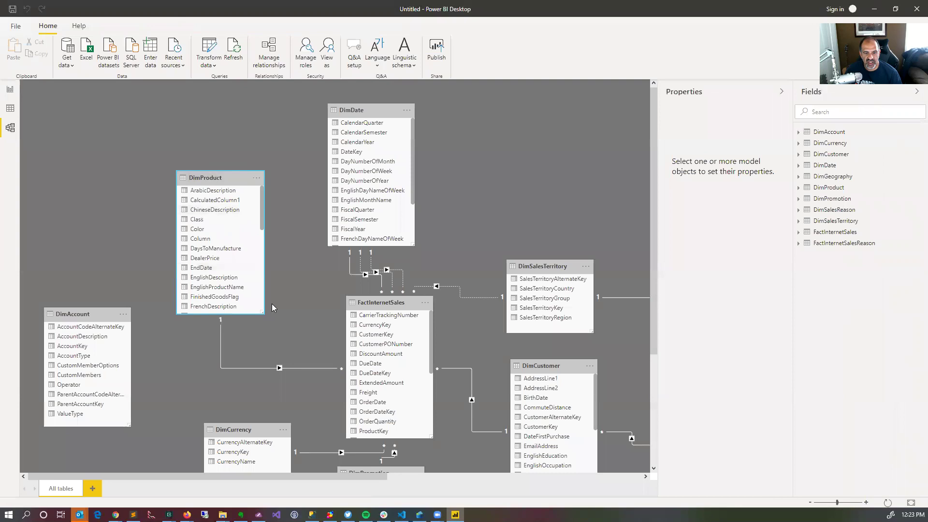
{"action": "scroll", "coordinate": [267, 322], "scroll_direction": "down", "scroll_amount": 2}
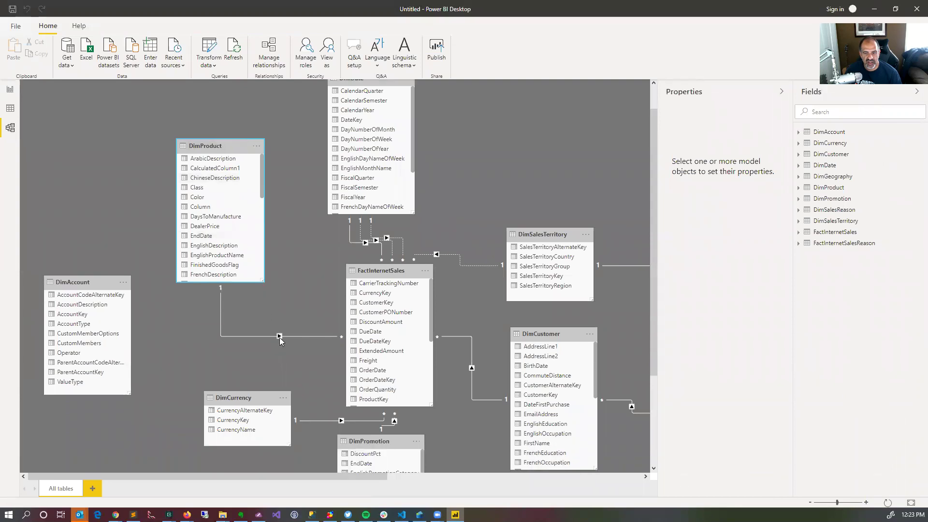
{"action": "scroll", "coordinate": [279, 337], "scroll_direction": "down", "scroll_amount": 4}
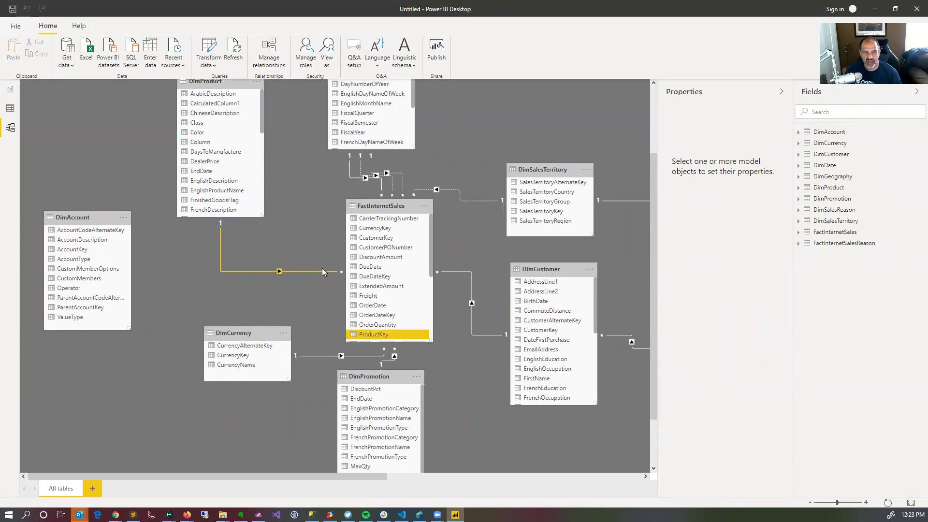
{"action": "scroll", "coordinate": [255, 190], "scroll_direction": "down", "scroll_amount": 6}
{"action": "scroll", "coordinate": [255, 191], "scroll_direction": "down", "scroll_amount": 2}
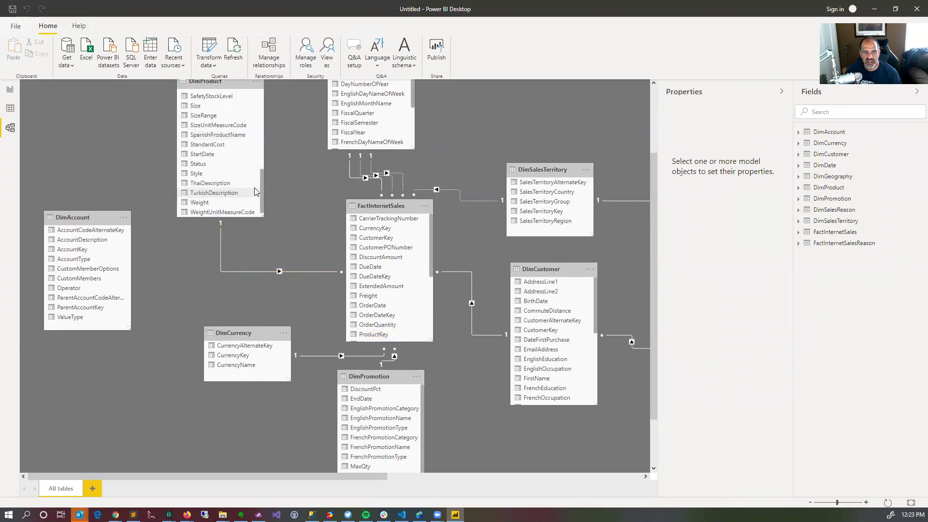
{"action": "scroll", "coordinate": [401, 310], "scroll_direction": "down", "scroll_amount": 3}
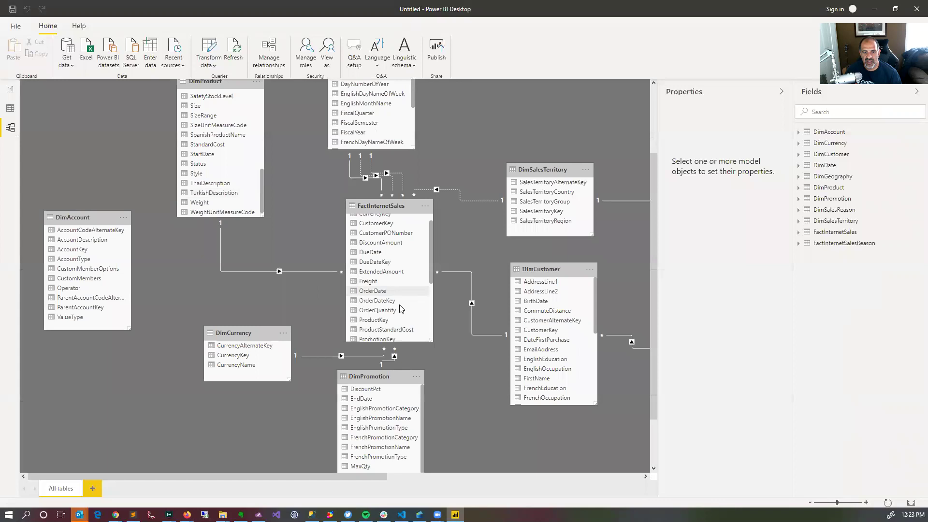
{"action": "scroll", "coordinate": [400, 310], "scroll_direction": "down", "scroll_amount": 3}
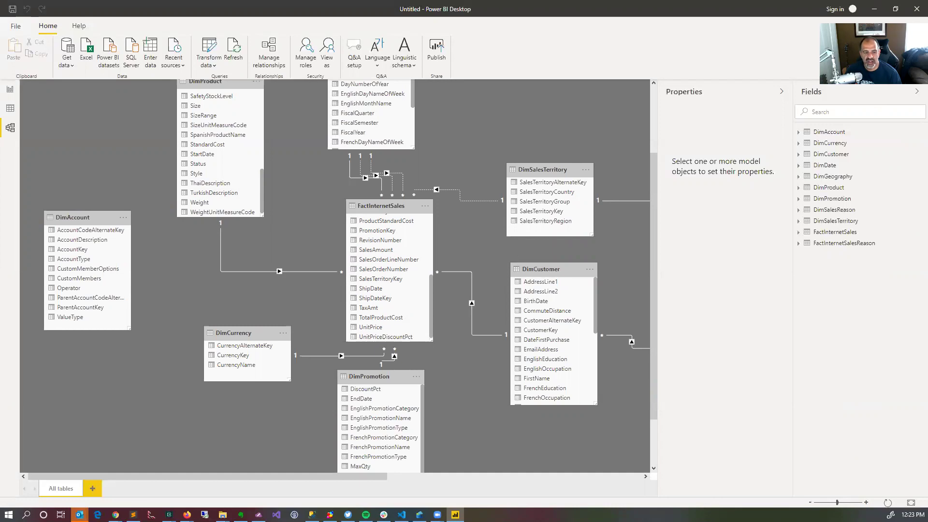
{"action": "key", "text": "alt+Tab"}
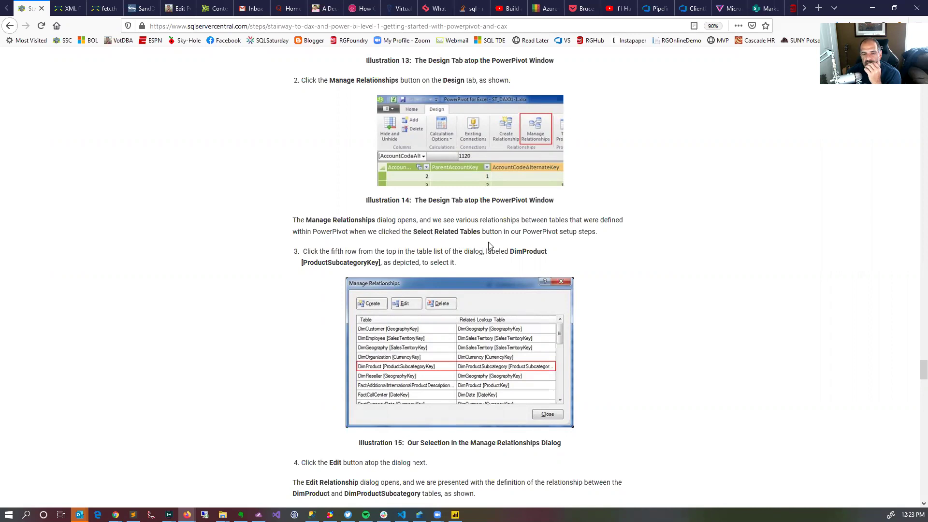
{"action": "left_click", "coordinate": [455, 514]}
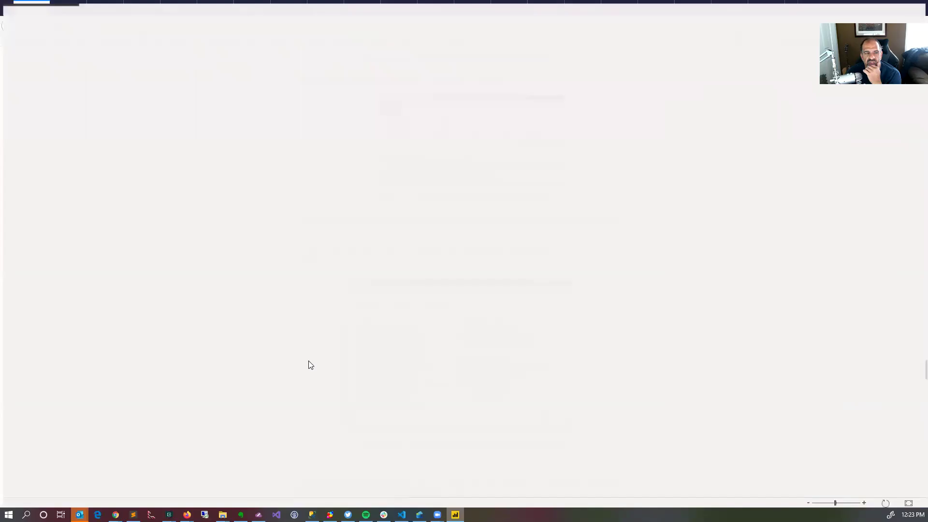
{"action": "left_click", "coordinate": [10, 108]}
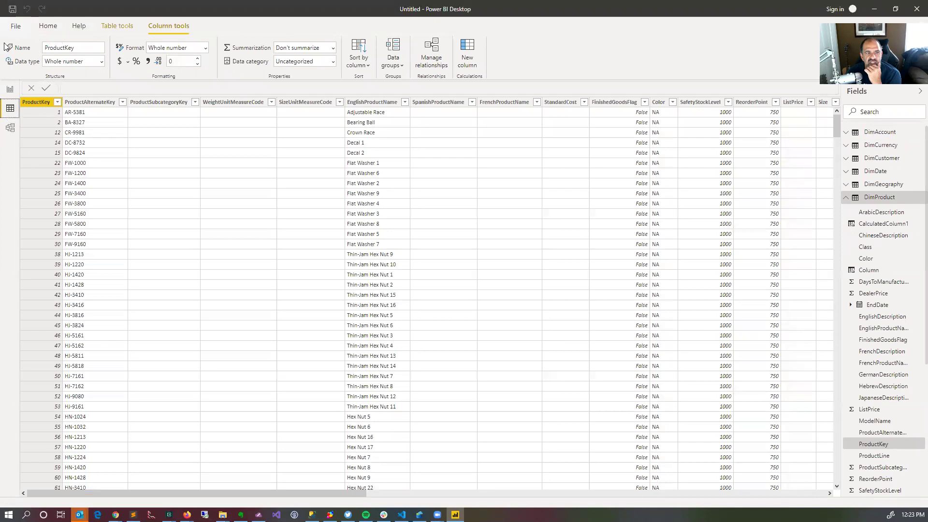
{"action": "left_click", "coordinate": [16, 27]}
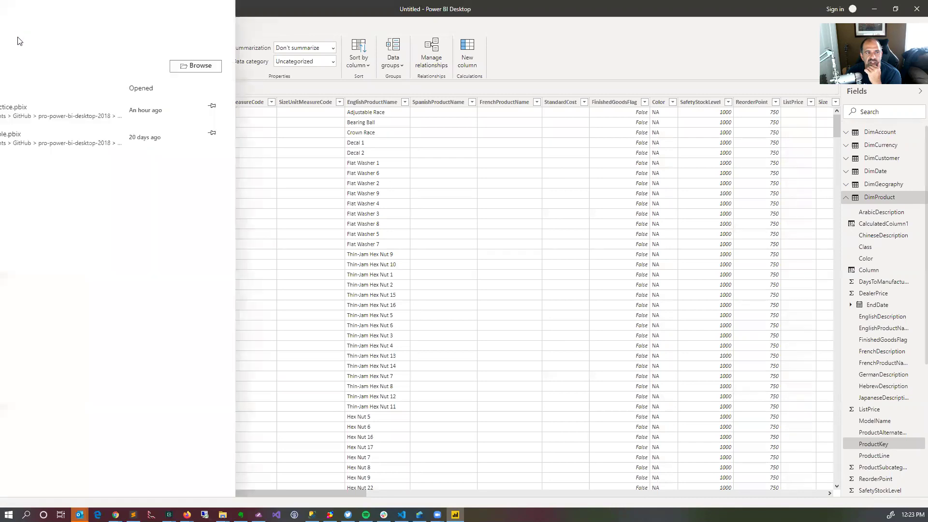
{"action": "left_click", "coordinate": [531, 56]}
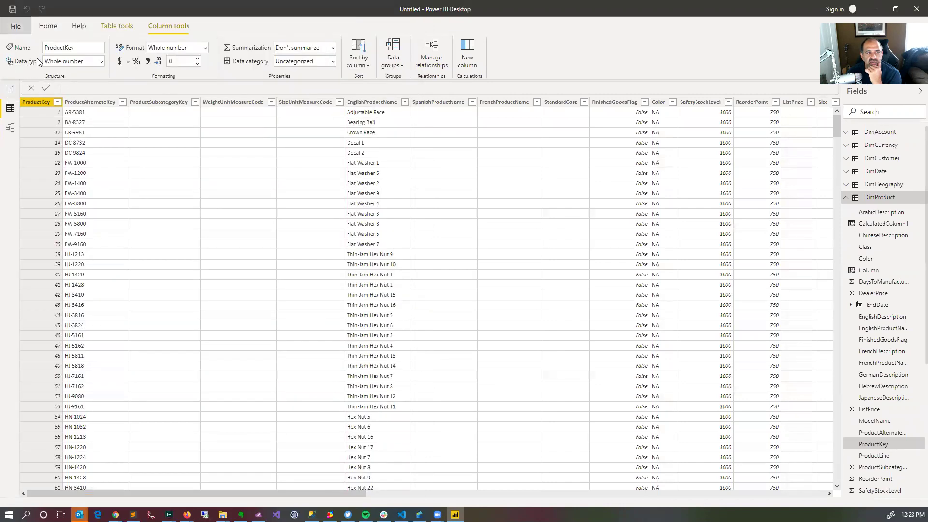
Return to the report page and connect to the SQL Server Plato\SQL2017 in Import mode as a new data source.
{"action": "left_click", "coordinate": [10, 90]}
{"action": "left_click", "coordinate": [94, 63]}
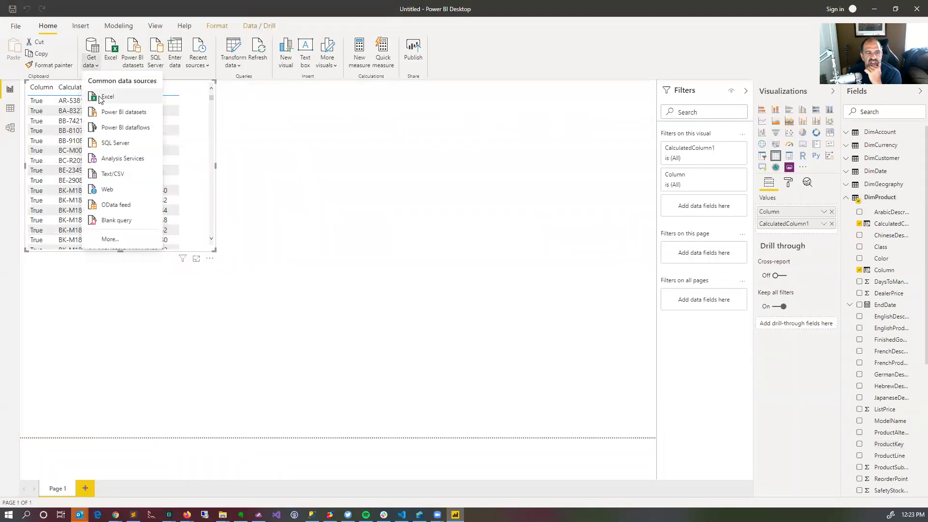
{"action": "left_click", "coordinate": [114, 143]}
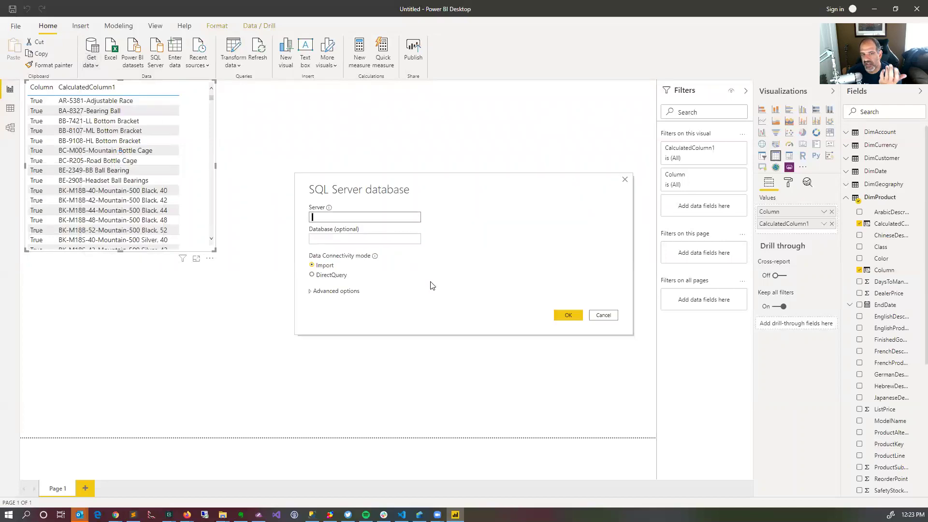
{"action": "type", "text": "Plato\\SQL2017"}
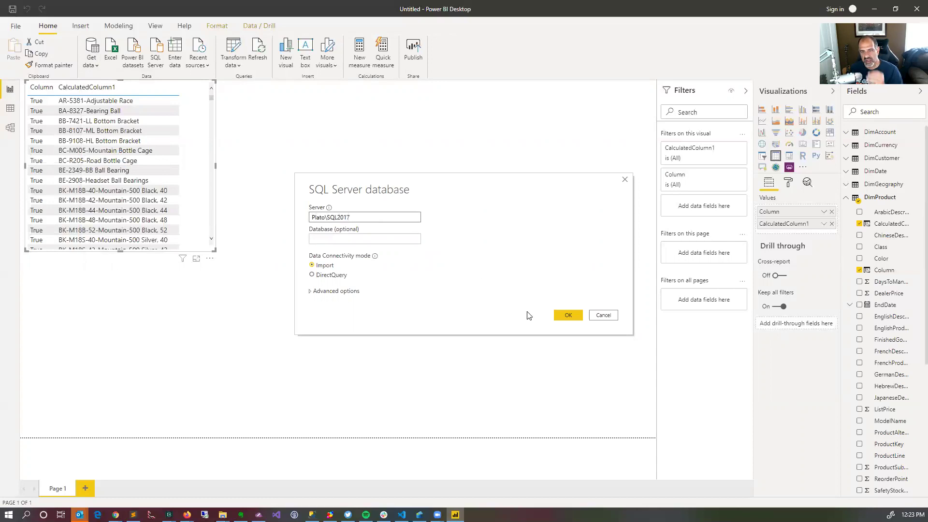
{"action": "left_click", "coordinate": [563, 315]}
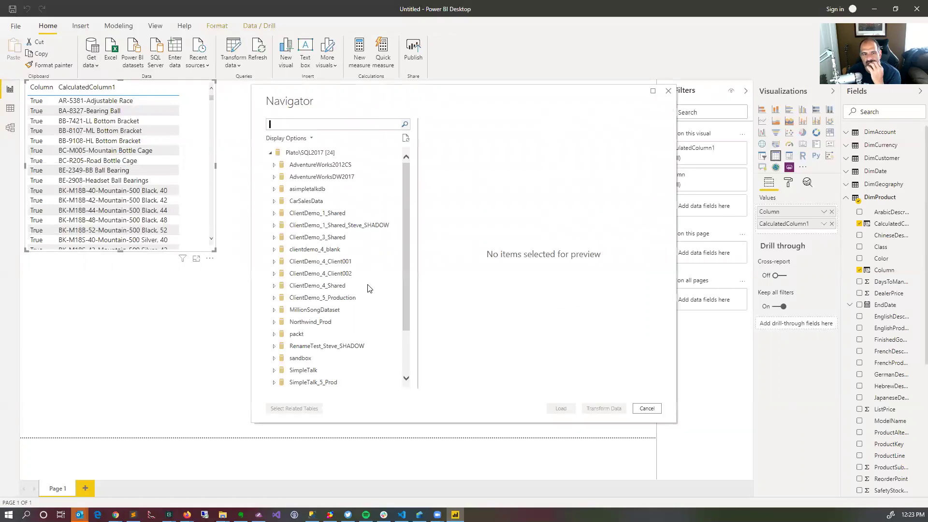
Expand the AdventureWorksDW2017 database and select the tables DimAccount, DimCurrency, DimCustomer, DimDate, DimGeography and DimProduct.
{"action": "left_click", "coordinate": [273, 177]}
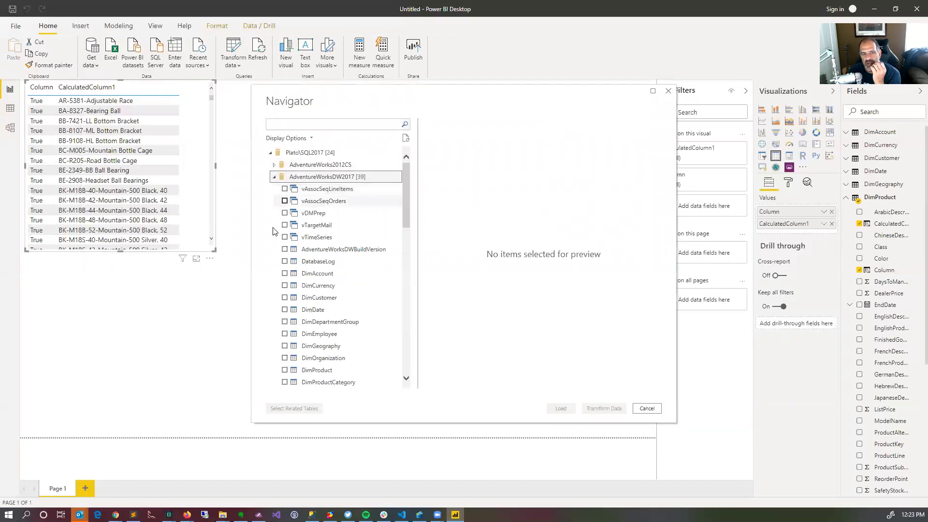
{"action": "left_click", "coordinate": [284, 274]}
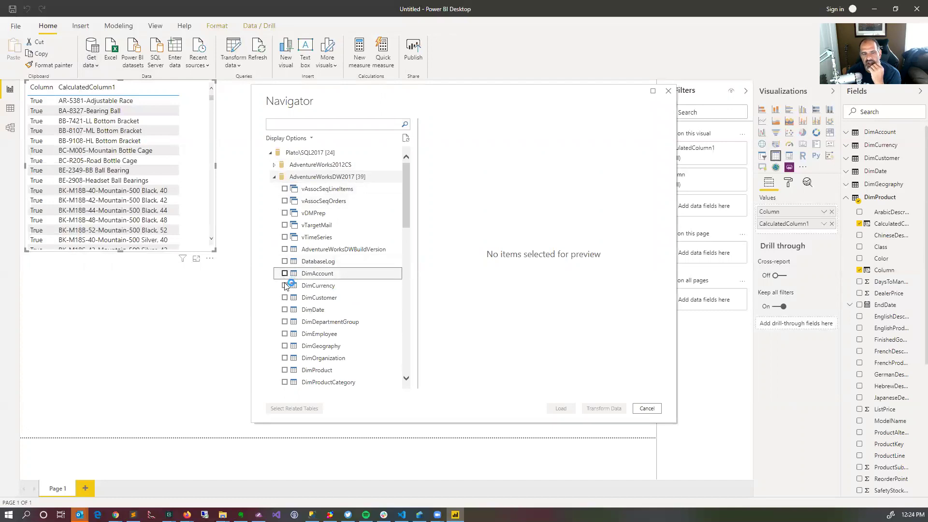
{"action": "left_click", "coordinate": [285, 285]}
{"action": "left_click", "coordinate": [284, 298]}
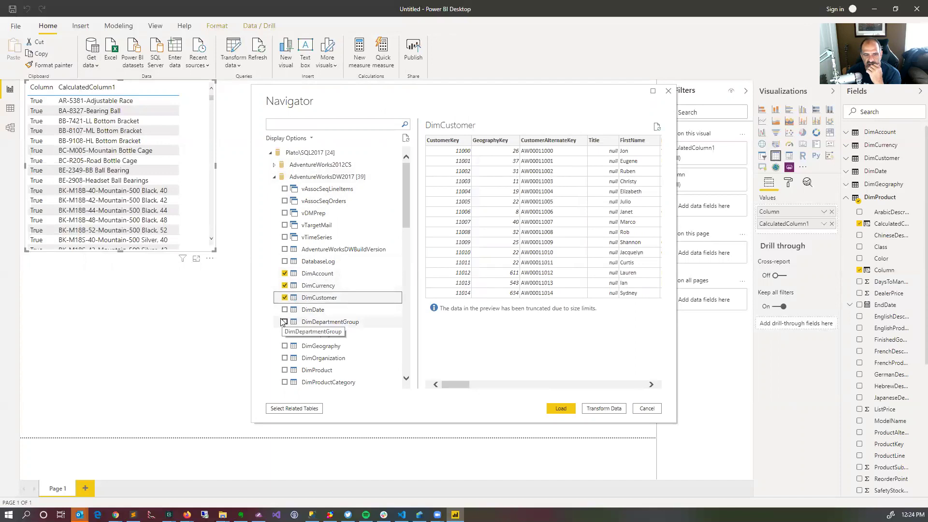
{"action": "left_click", "coordinate": [284, 313]}
{"action": "left_click", "coordinate": [284, 346]}
{"action": "left_click", "coordinate": [284, 370]}
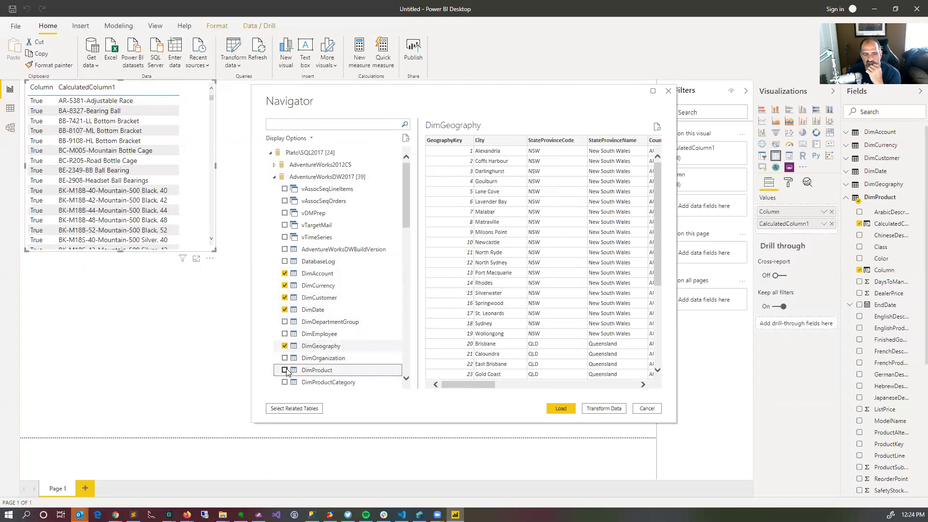
Add DimSalesReason, DimSalesTerritory, FactInternetSales and FactInternetSalesReason to the table selection.
{"action": "scroll", "coordinate": [272, 361], "scroll_direction": "down", "scroll_amount": 2}
{"action": "scroll", "coordinate": [272, 362], "scroll_direction": "down", "scroll_amount": 1}
{"action": "left_click", "coordinate": [284, 333]}
{"action": "left_click", "coordinate": [285, 346]}
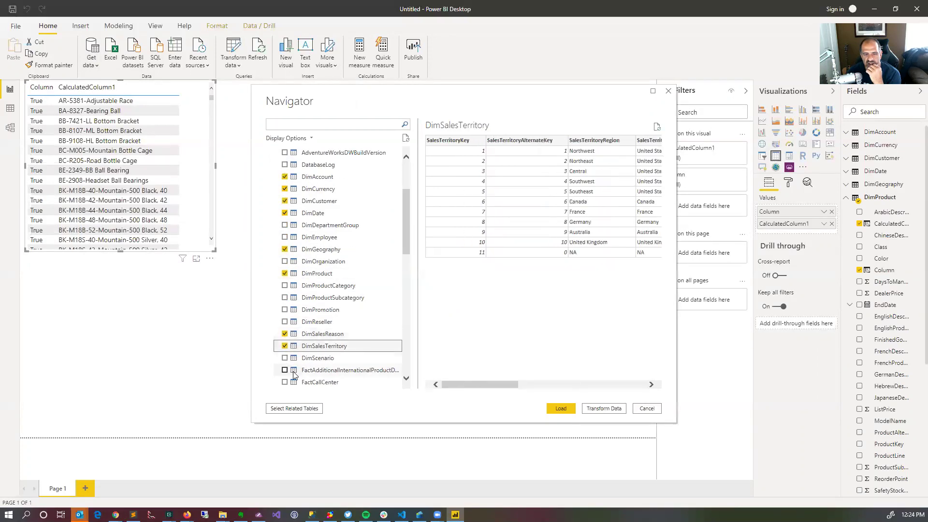
{"action": "scroll", "coordinate": [287, 372], "scroll_direction": "down", "scroll_amount": 2}
{"action": "left_click", "coordinate": [286, 370]}
{"action": "left_click", "coordinate": [285, 381]}
{"action": "left_click", "coordinate": [285, 369]}
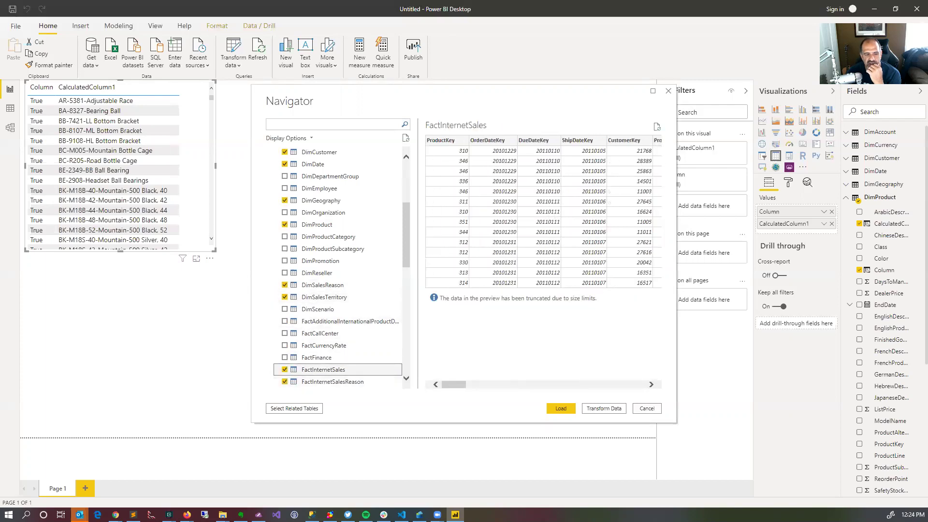
Switch to the browser article and look up its list of tables to import and the Select Related Tables instruction.
{"action": "mouse_move", "coordinate": [187, 513]}
{"action": "left_click", "coordinate": [196, 435]}
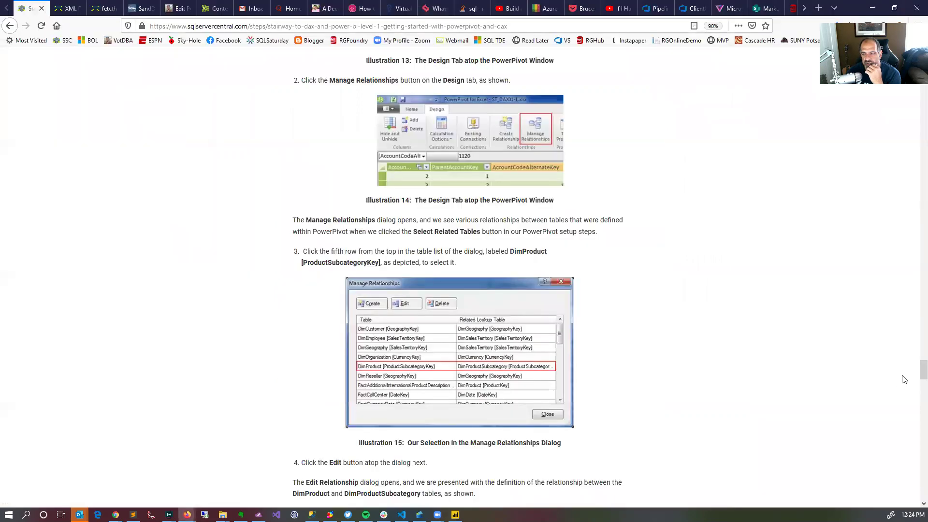
{"action": "scroll", "coordinate": [914, 316], "scroll_direction": "up", "scroll_amount": 10}
{"action": "scroll", "coordinate": [915, 316], "scroll_direction": "up", "scroll_amount": 20}
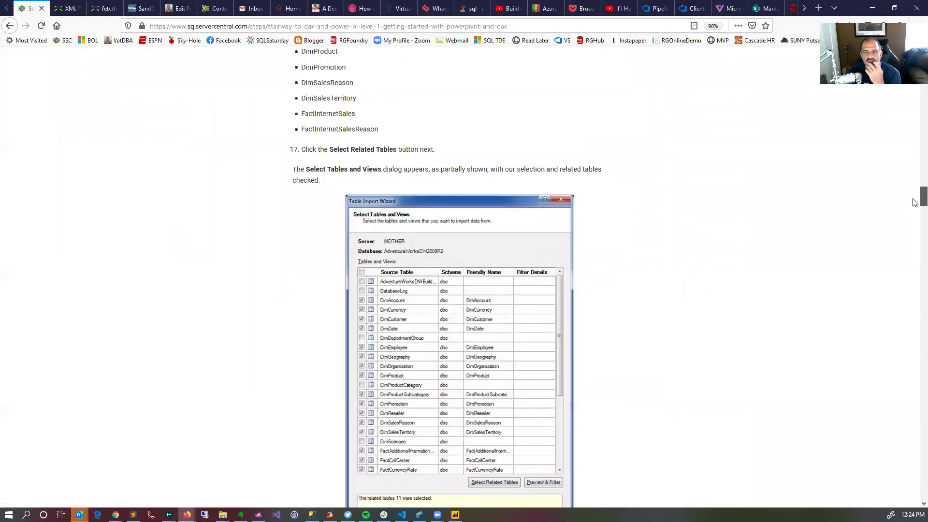
{"action": "scroll", "coordinate": [915, 195], "scroll_direction": "up", "scroll_amount": 2}
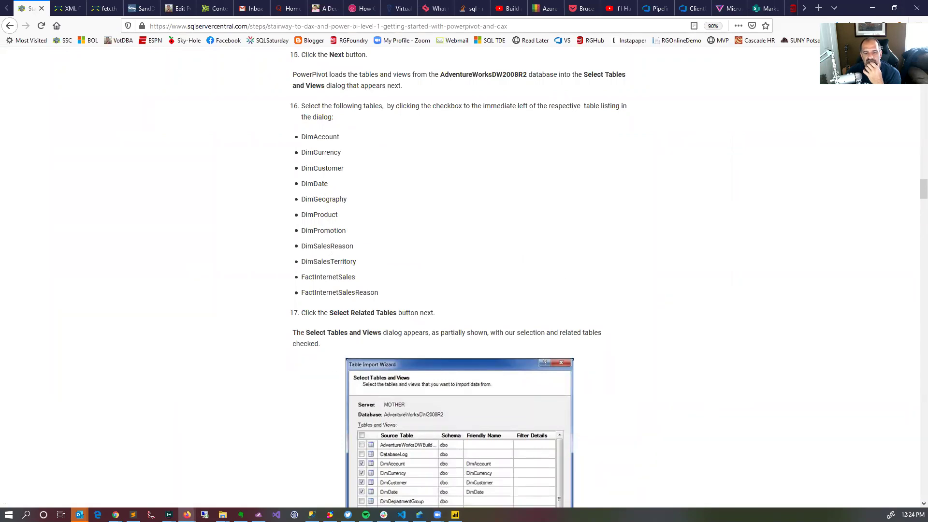
Switch to Power BI Desktop, add DimPromotion and all related tables to the import selection, and load them.
{"action": "key", "text": "alt+Tab"}
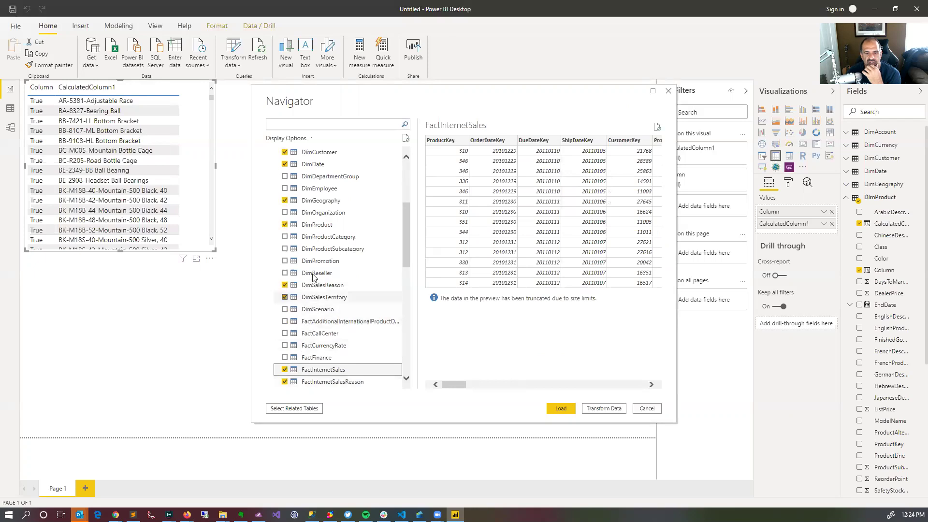
{"action": "scroll", "coordinate": [313, 214], "scroll_direction": "up", "scroll_amount": 2}
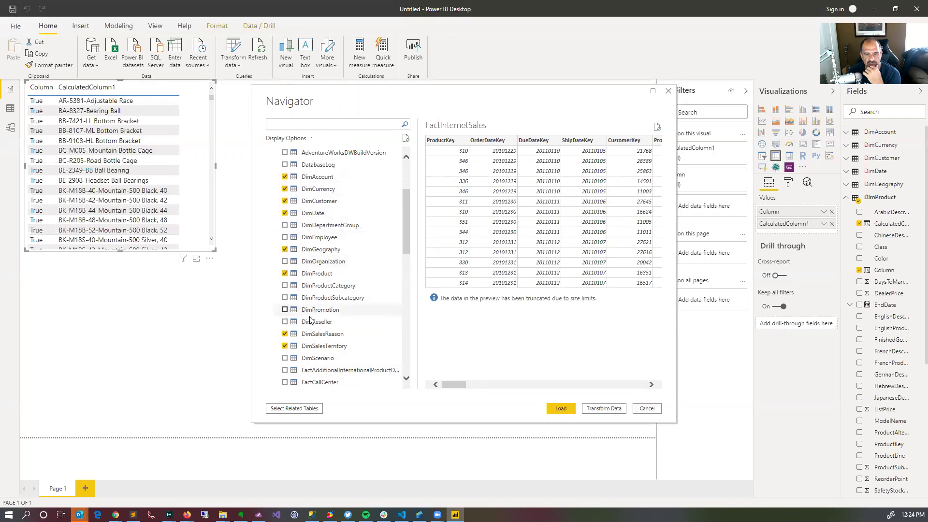
{"action": "left_click", "coordinate": [284, 309]}
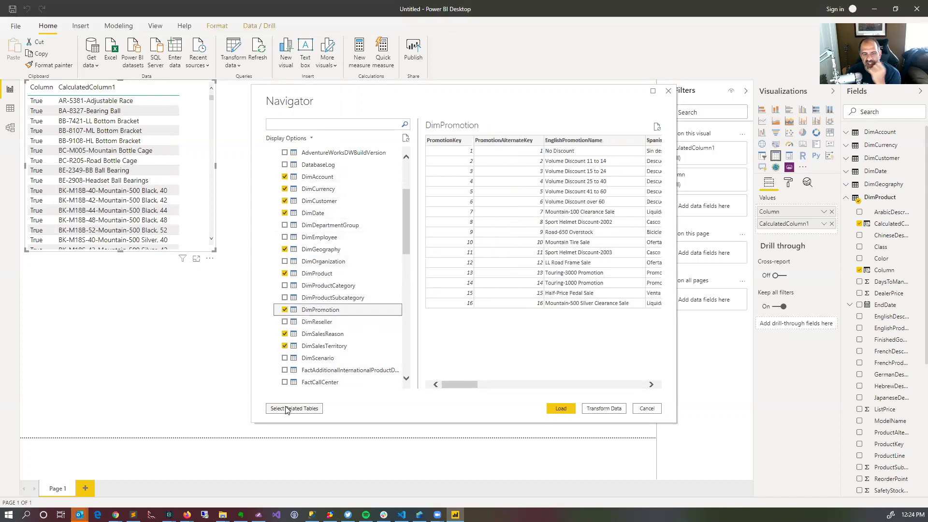
{"action": "left_click", "coordinate": [285, 408]}
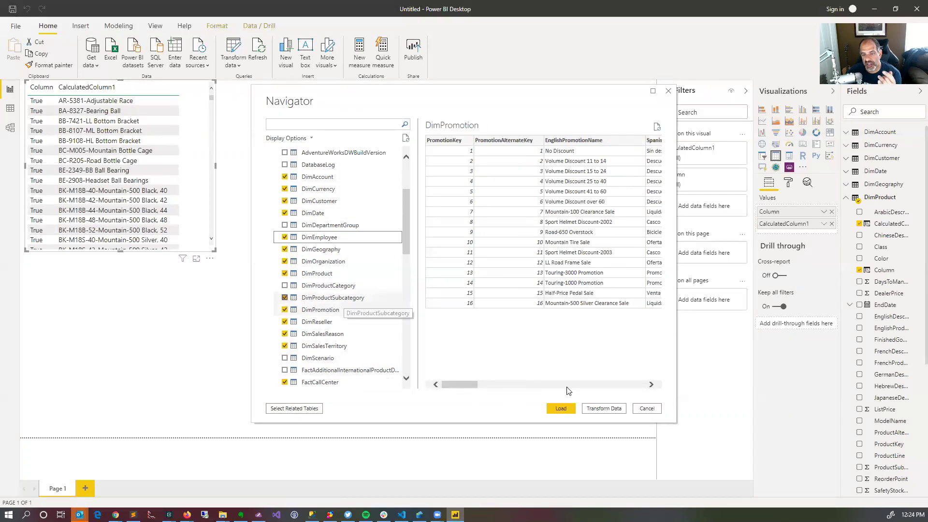
{"action": "key", "text": "alt+Tab"}
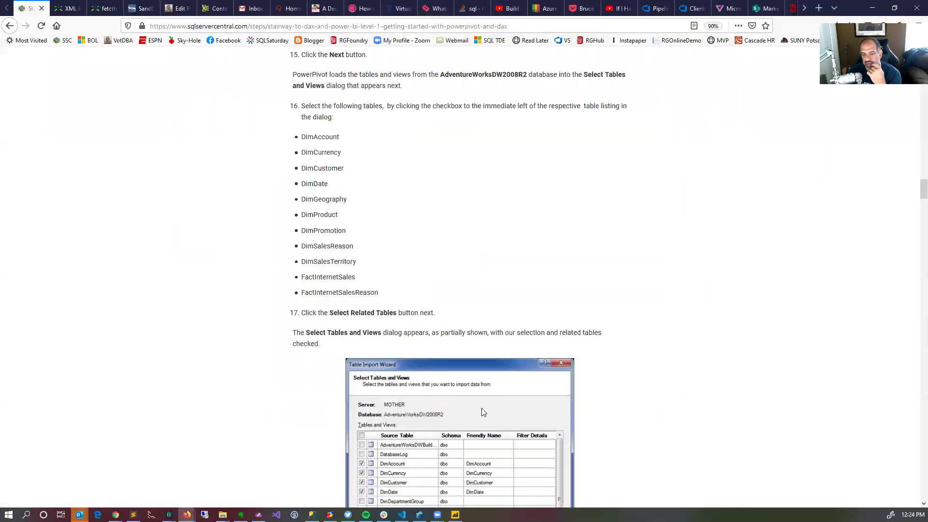
{"action": "key", "text": "alt+Tab"}
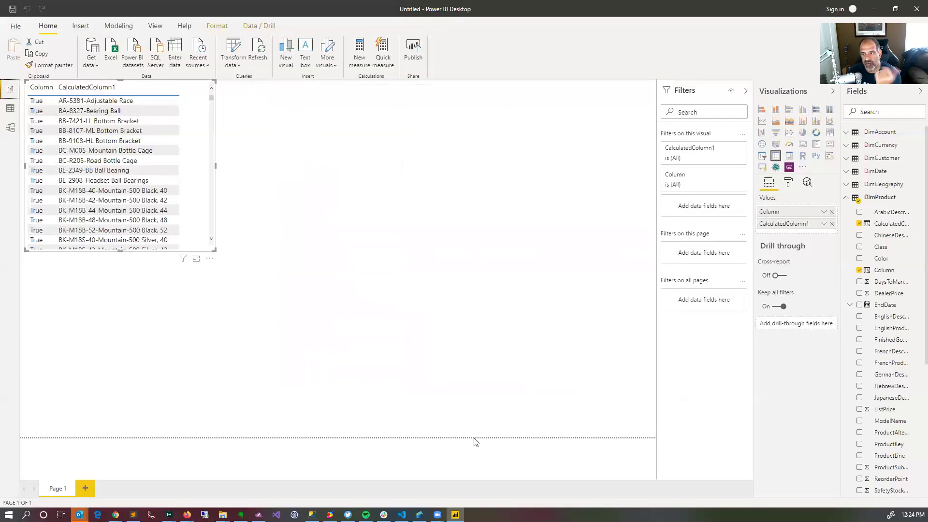
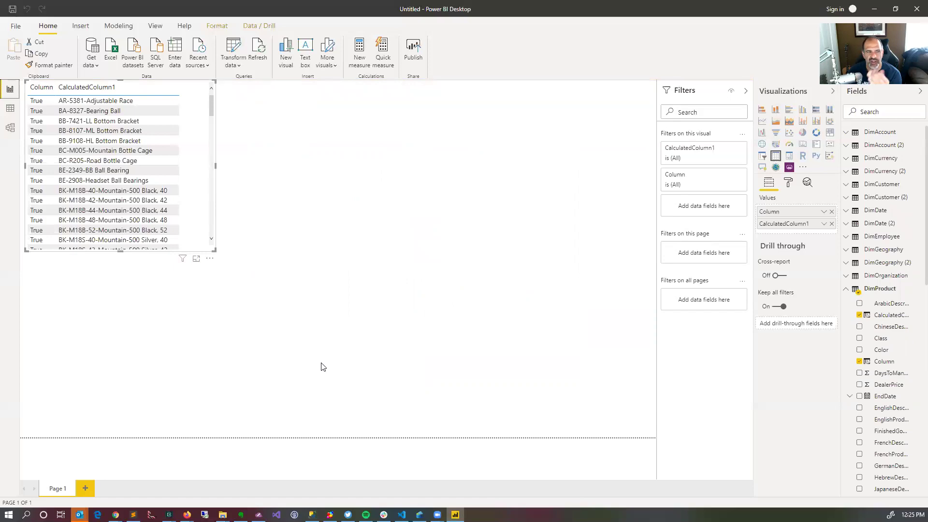
Show the model's table data and delete the duplicate tables DimAccount (2) and DimCurrency (2).
{"action": "left_click", "coordinate": [17, 108]}
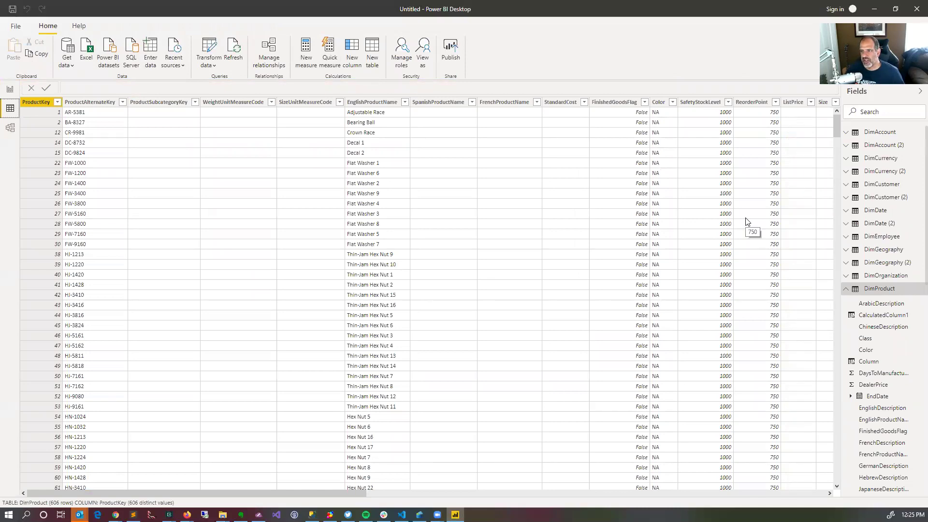
{"action": "right_click", "coordinate": [876, 149]}
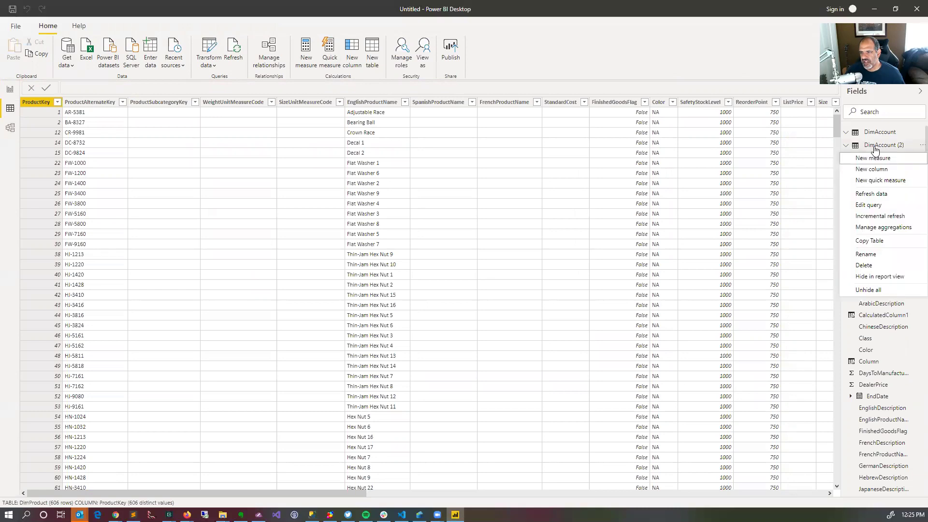
{"action": "left_click", "coordinate": [872, 263]}
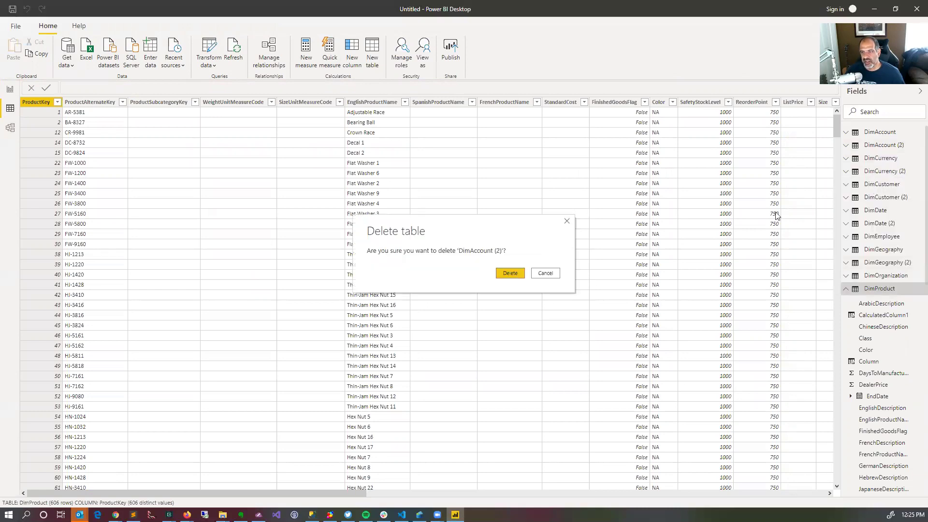
{"action": "key", "text": "Return"}
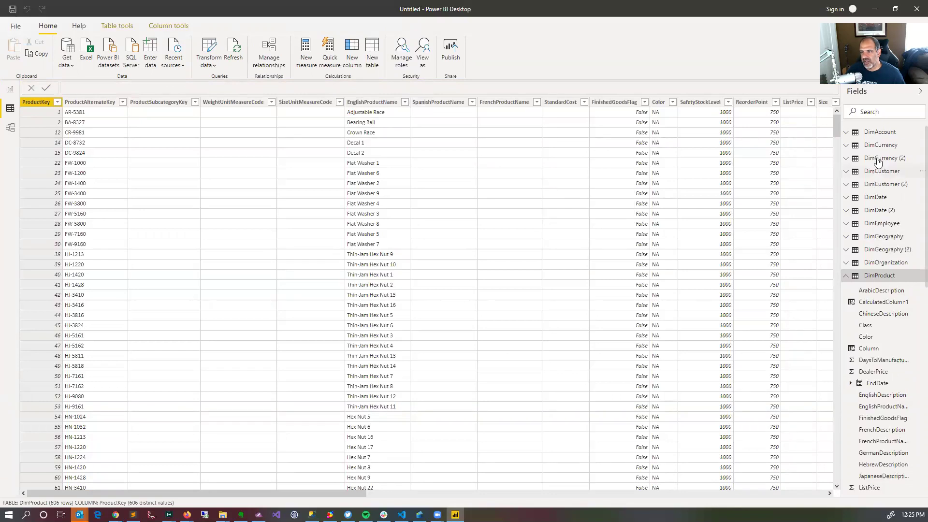
{"action": "right_click", "coordinate": [878, 162]}
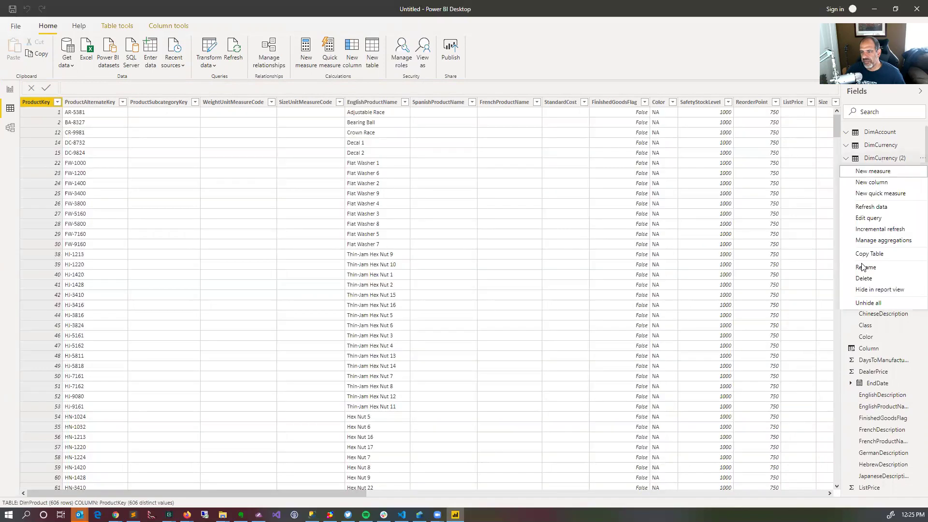
{"action": "left_click", "coordinate": [860, 278]}
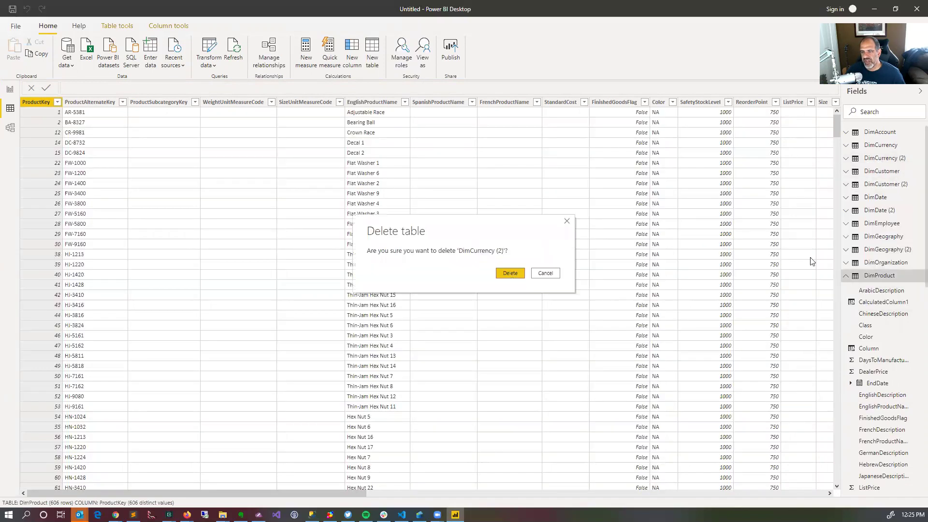
{"action": "key", "text": "Return"}
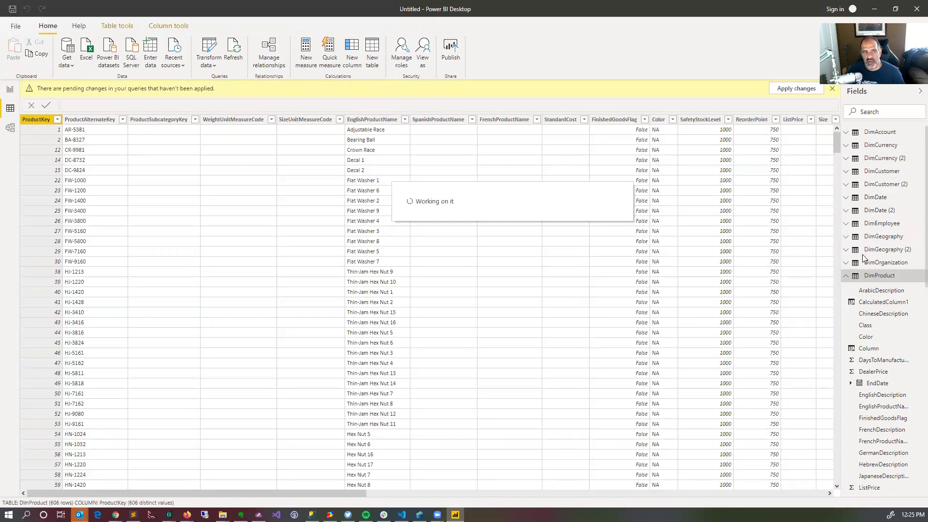
View the rows of the duplicate table DimCustomer (2) and collapse its list of fields.
{"action": "left_click", "coordinate": [879, 161]}
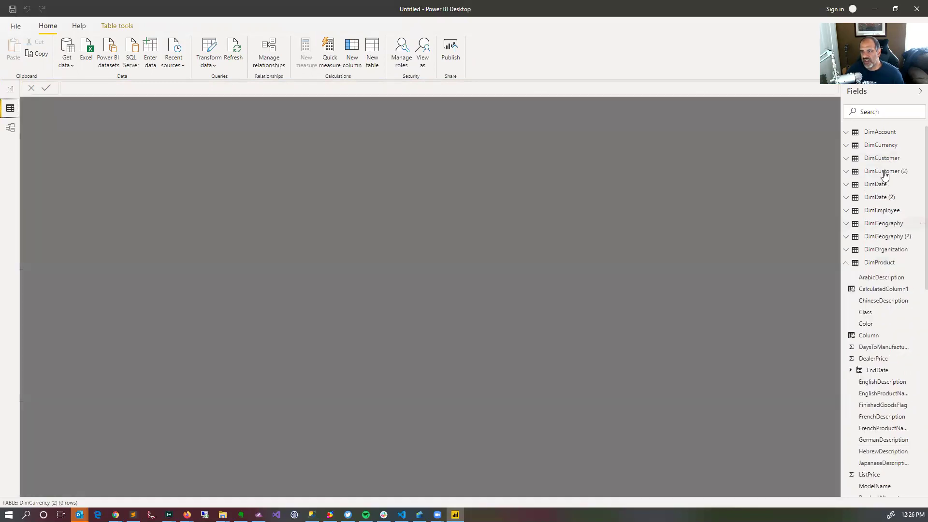
{"action": "left_click", "coordinate": [884, 172]}
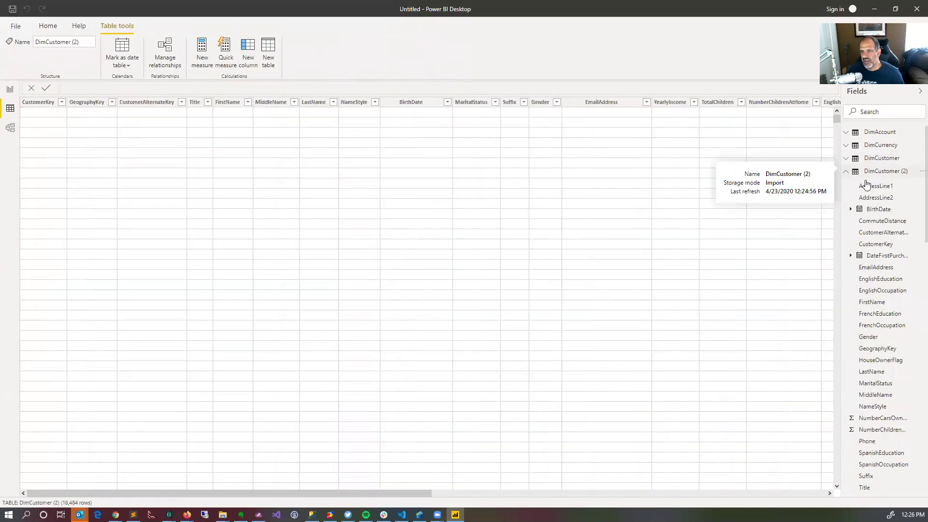
{"action": "left_click", "coordinate": [845, 171]}
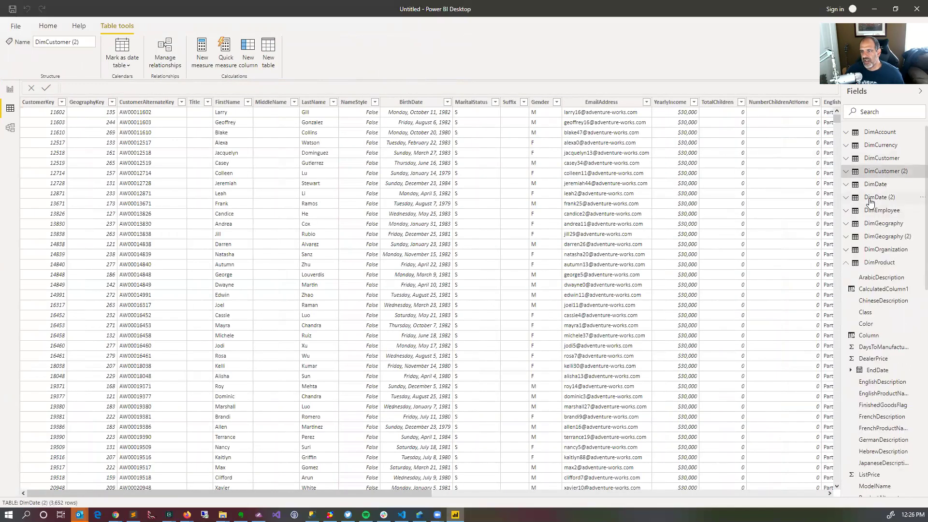
Delete the duplicate DimDate (2) table from the data model.
{"action": "left_click", "coordinate": [890, 199]}
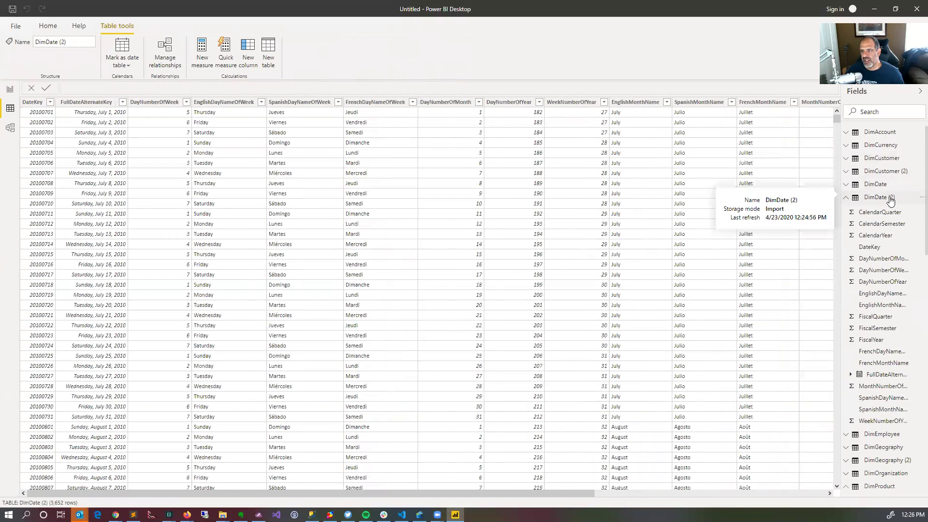
{"action": "left_click", "coordinate": [917, 198]}
{"action": "left_click", "coordinate": [866, 316]}
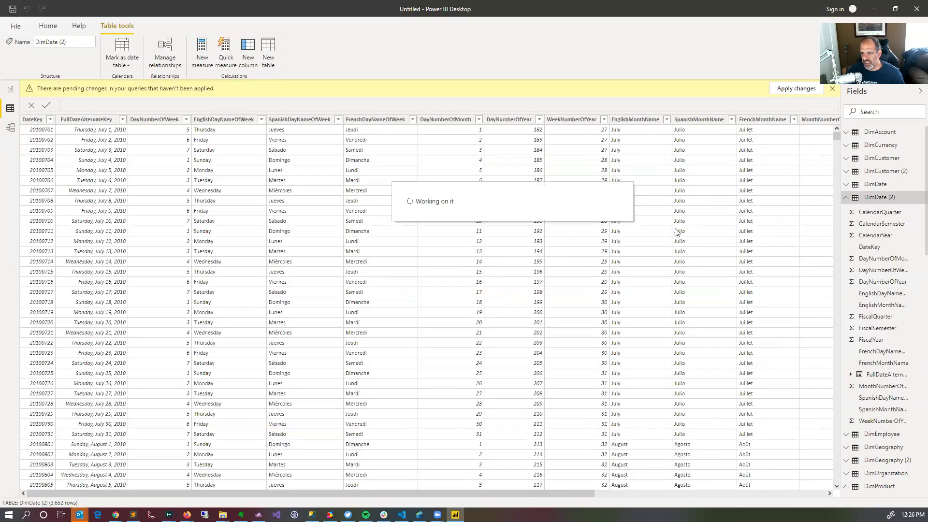
Open the model diagram and examine the relationship lines running from DimProduct to the other tables.
{"action": "left_click", "coordinate": [10, 128]}
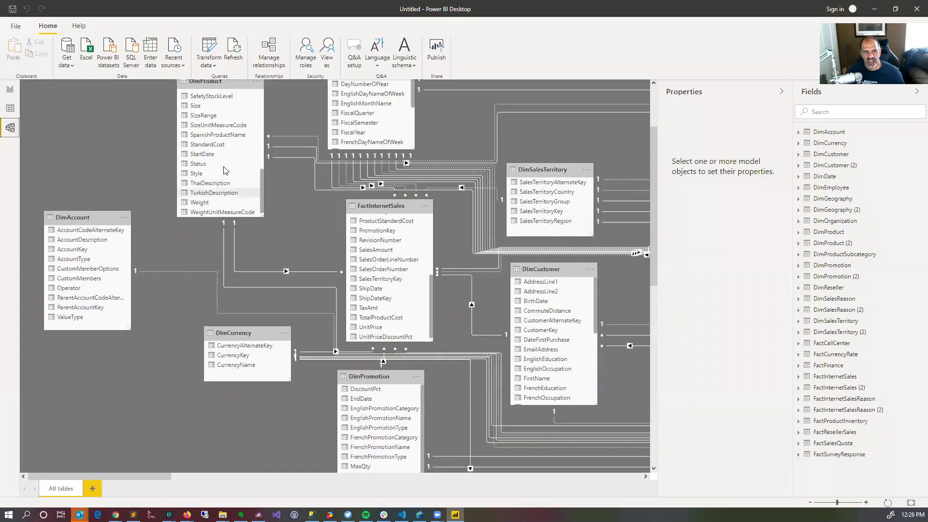
{"action": "left_click", "coordinate": [242, 161]}
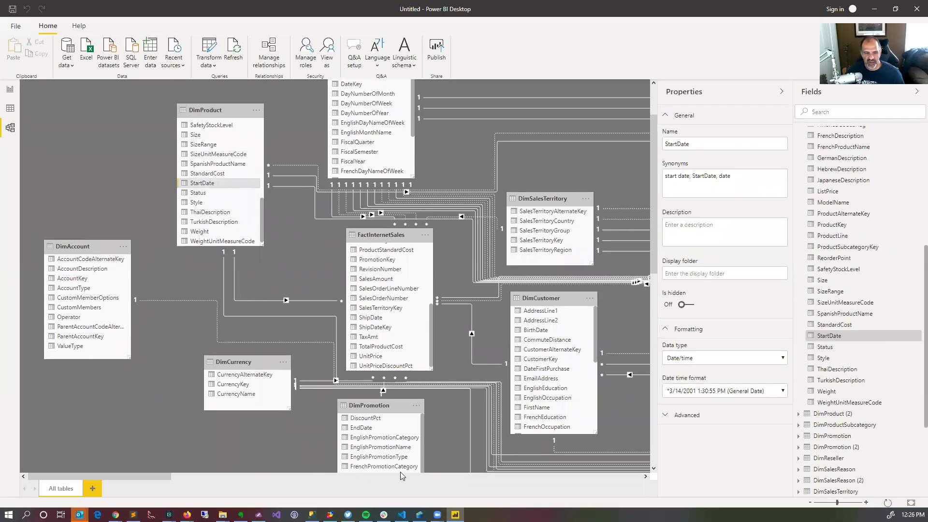
{"action": "left_click", "coordinate": [227, 476]}
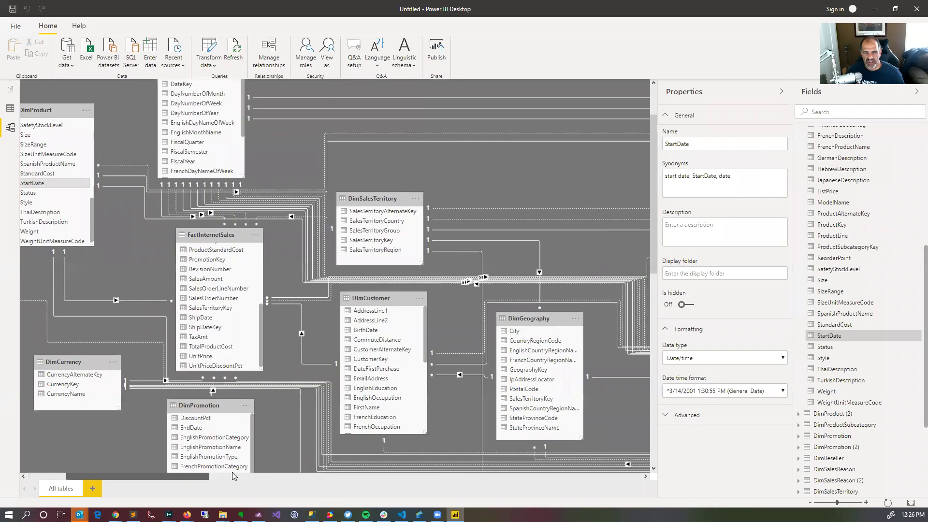
{"action": "left_click", "coordinate": [264, 478]}
{"action": "left_click", "coordinate": [312, 478]}
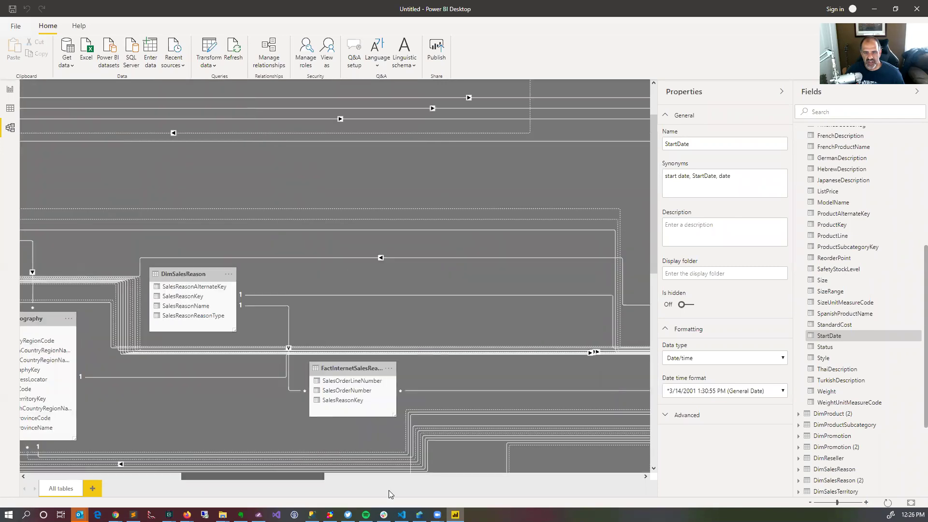
{"action": "left_click_drag", "start_coordinate": [313, 477], "coordinate": [434, 494]}
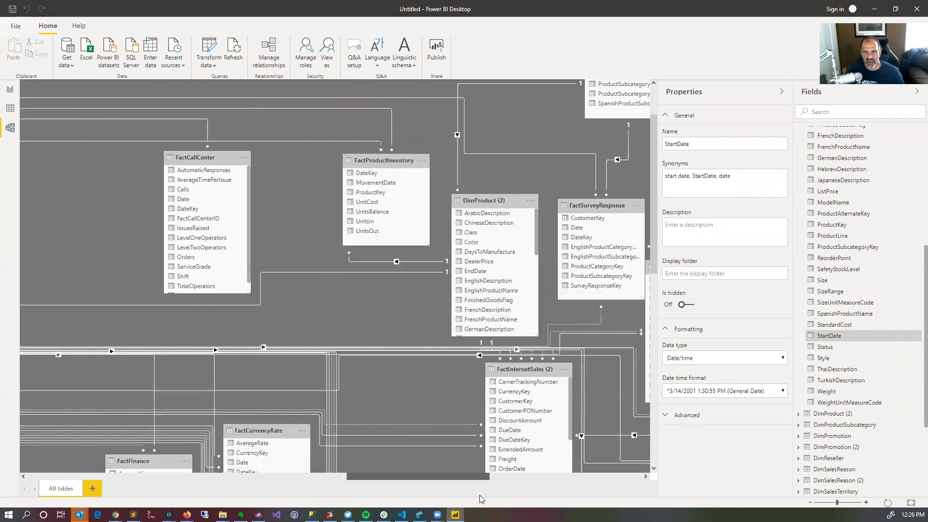
{"action": "left_click_drag", "start_coordinate": [490, 497], "coordinate": [113, 467]}
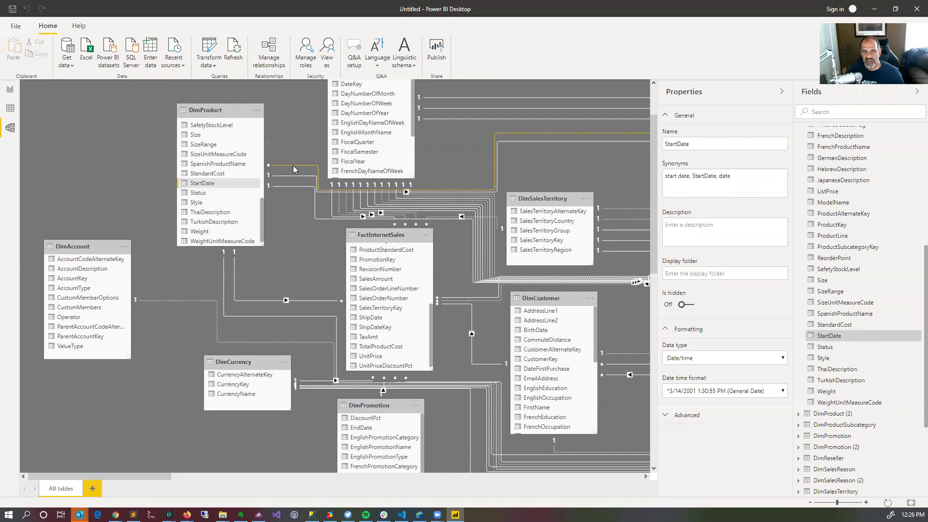
{"action": "left_click", "coordinate": [300, 176]}
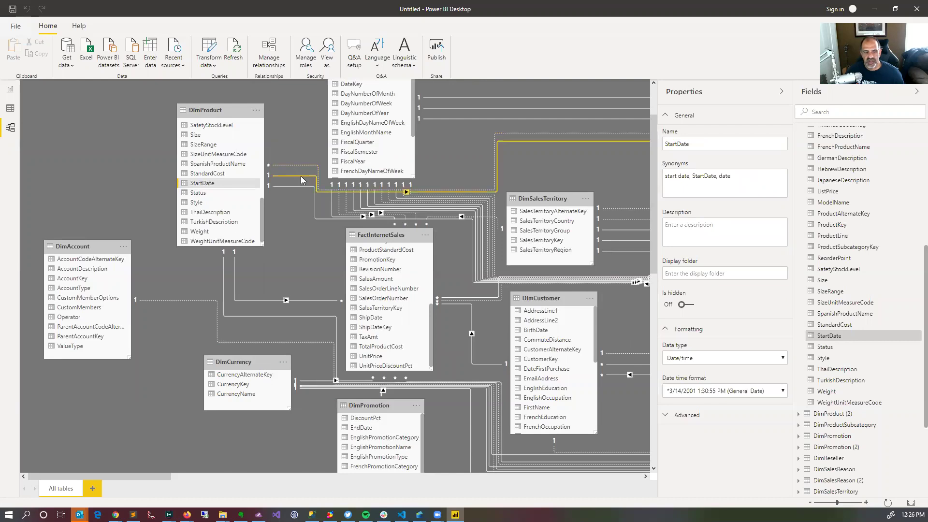
{"action": "left_click_drag", "start_coordinate": [161, 477], "coordinate": [187, 477]}
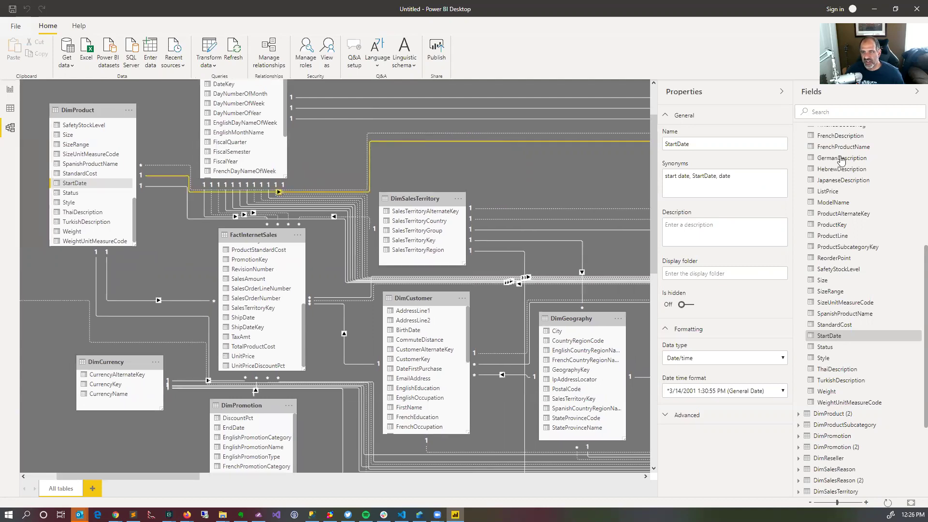
Collapse the field list and trace the relationship from ProductSubcategoryKey in DimProduct to the DimProductSubcategory table.
{"action": "left_click", "coordinate": [915, 95]}
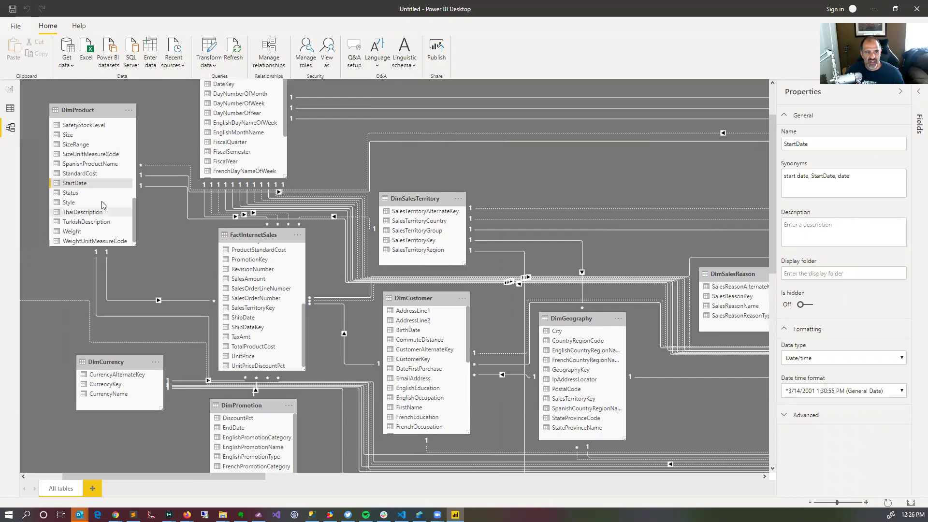
{"action": "scroll", "coordinate": [103, 205], "scroll_direction": "up", "scroll_amount": 1}
{"action": "scroll", "coordinate": [107, 168], "scroll_direction": "up", "scroll_amount": 1}
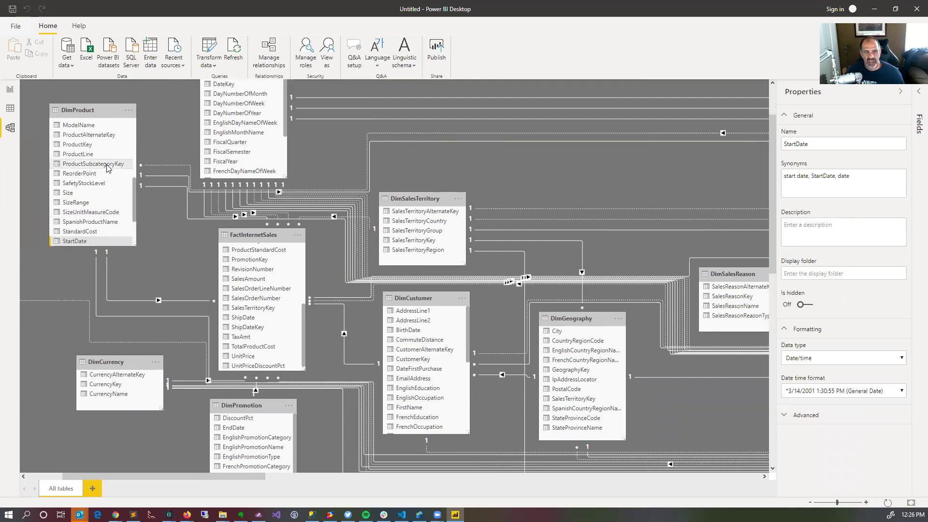
{"action": "left_click", "coordinate": [108, 165]}
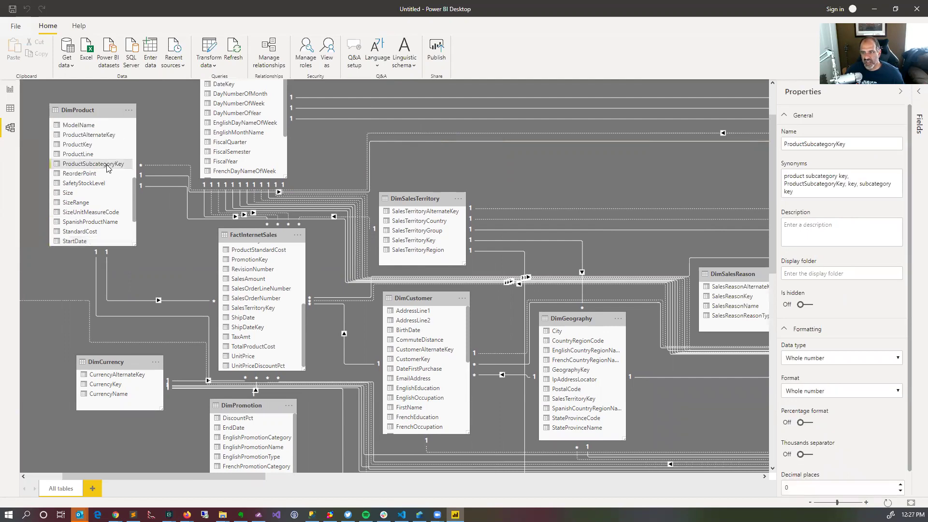
{"action": "scroll", "coordinate": [867, 332], "scroll_direction": "down", "scroll_amount": 1}
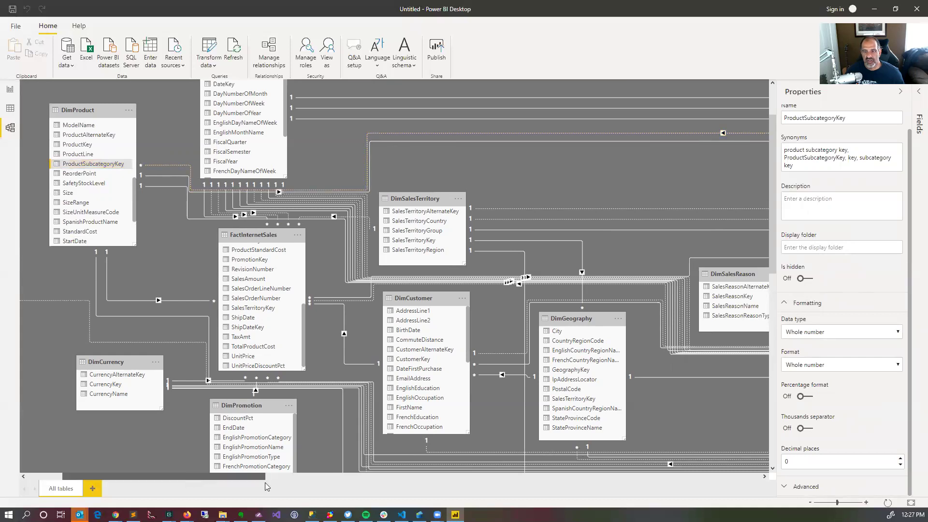
{"action": "left_click_drag", "start_coordinate": [265, 483], "coordinate": [350, 485]}
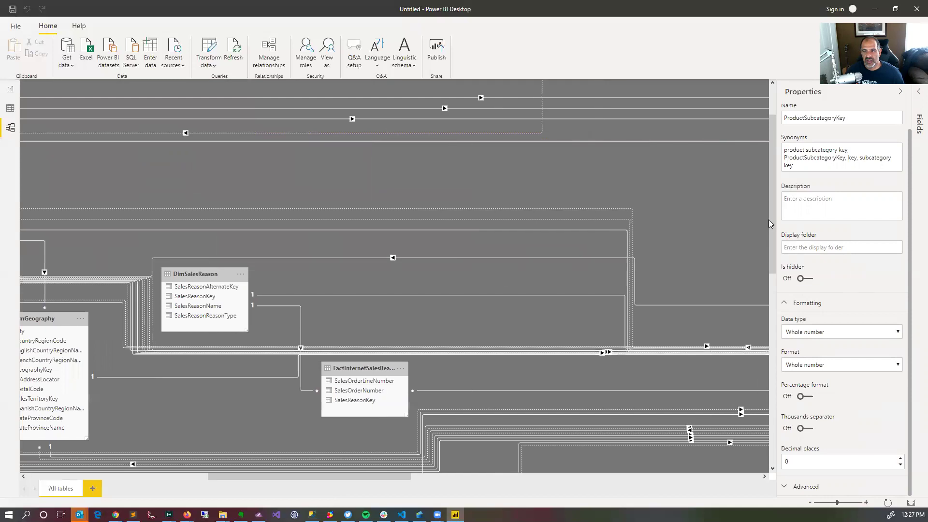
{"action": "scroll", "coordinate": [483, 338], "scroll_direction": "up", "scroll_amount": 2}
{"action": "left_click_drag", "start_coordinate": [289, 479], "coordinate": [388, 476]}
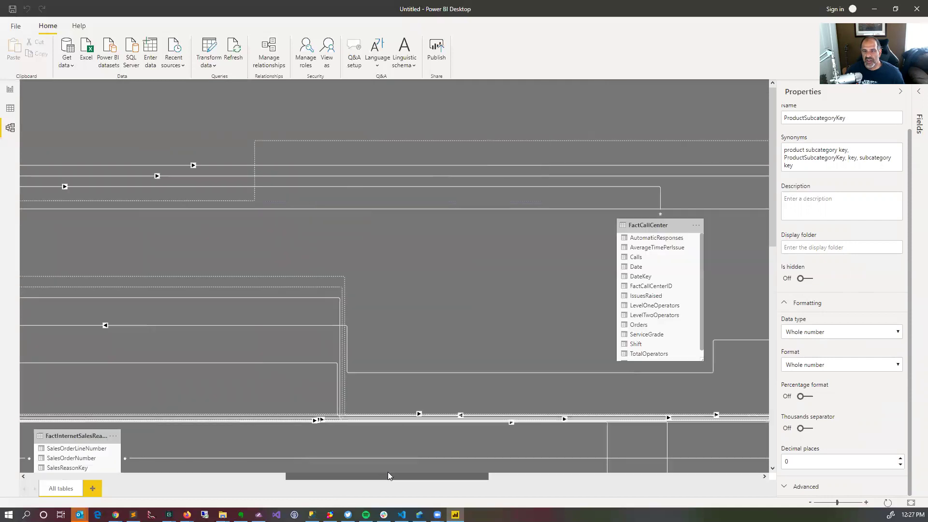
{"action": "left_click_drag", "start_coordinate": [446, 479], "coordinate": [574, 479]}
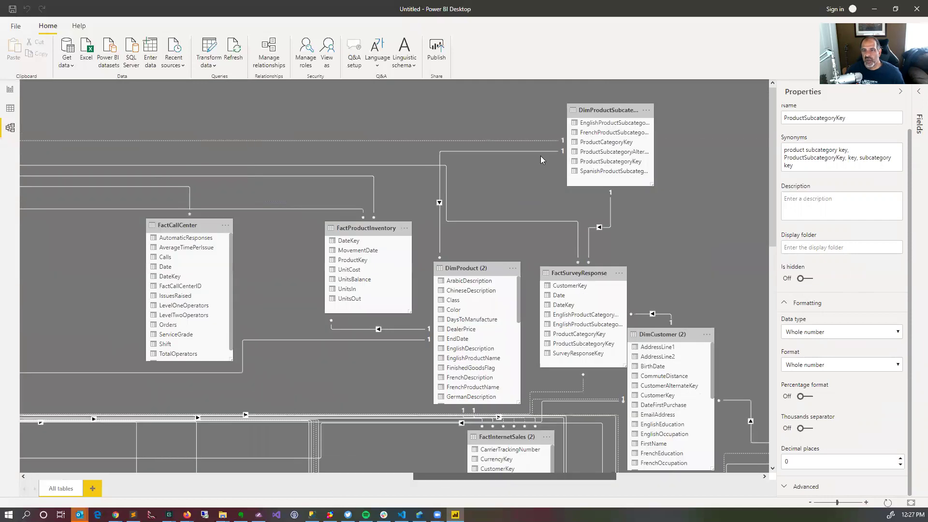
{"action": "scroll", "coordinate": [617, 170], "scroll_direction": "right", "scroll_amount": 2}
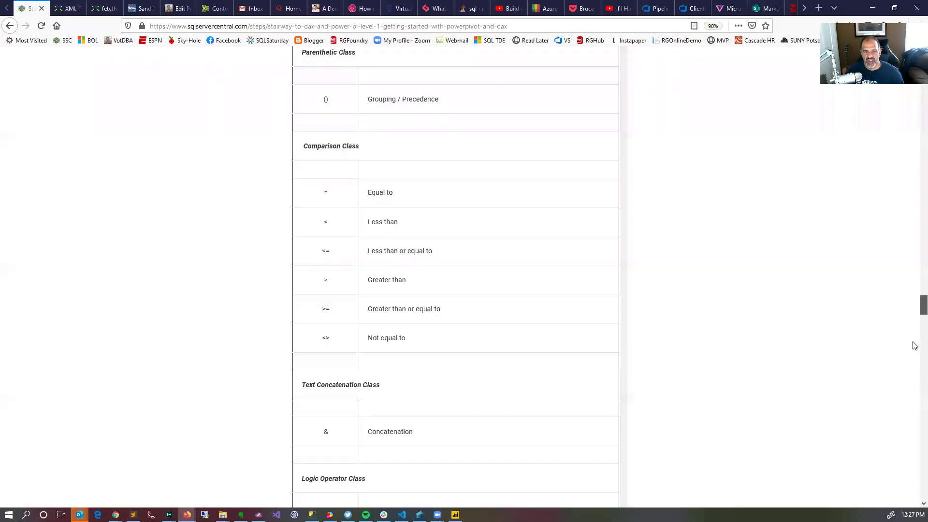
Read the browser tutorial's instructions on the DimProduct relationship and the RELATED() function column.
{"action": "left_click_drag", "start_coordinate": [913, 341], "coordinate": [913, 388]}
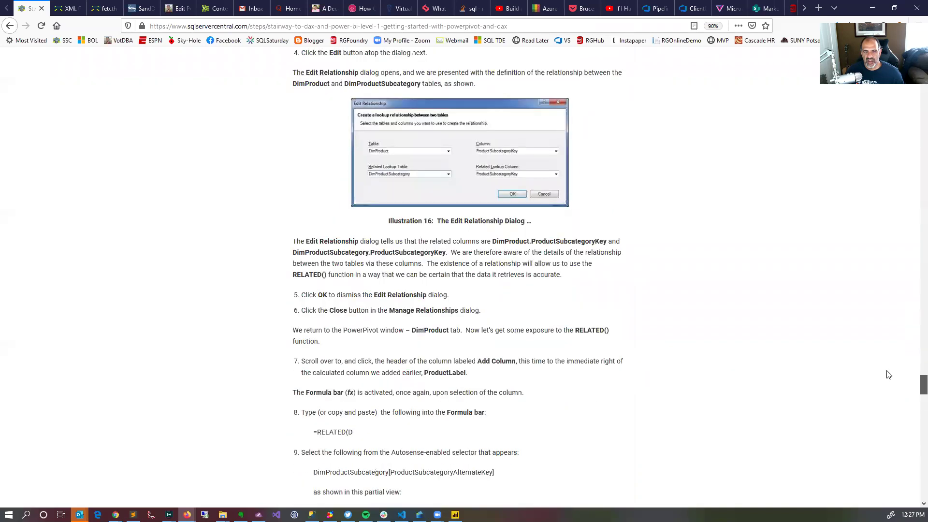
{"action": "scroll", "coordinate": [341, 256], "scroll_direction": "down", "scroll_amount": 1}
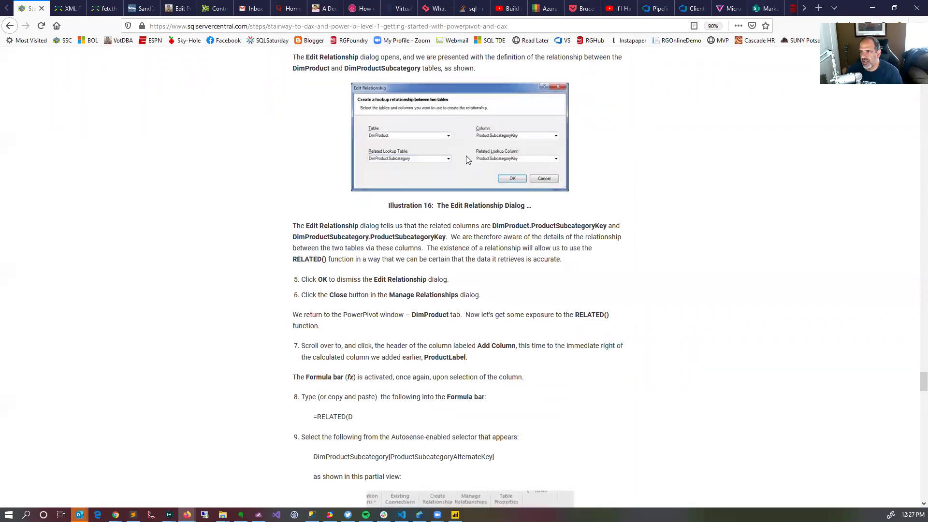
{"action": "scroll", "coordinate": [466, 169], "scroll_direction": "down", "scroll_amount": 3}
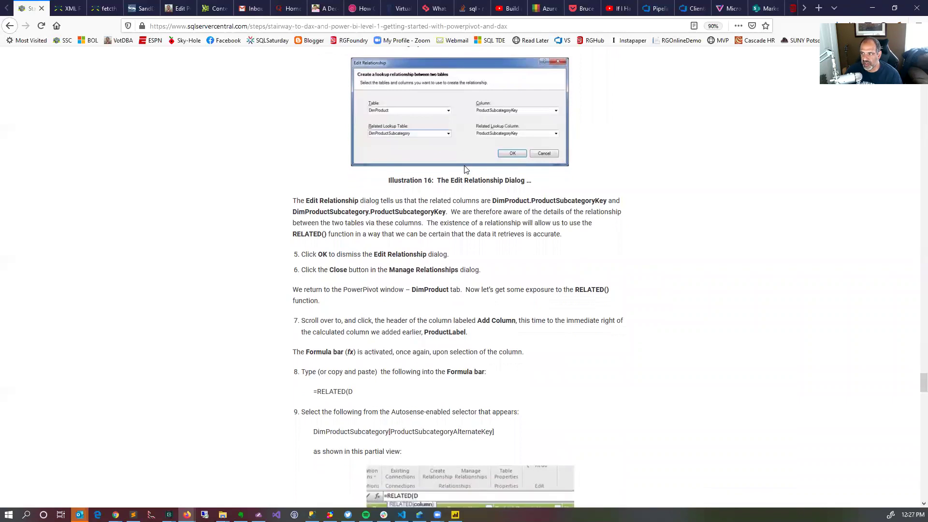
{"action": "scroll", "coordinate": [465, 169], "scroll_direction": "down", "scroll_amount": 1}
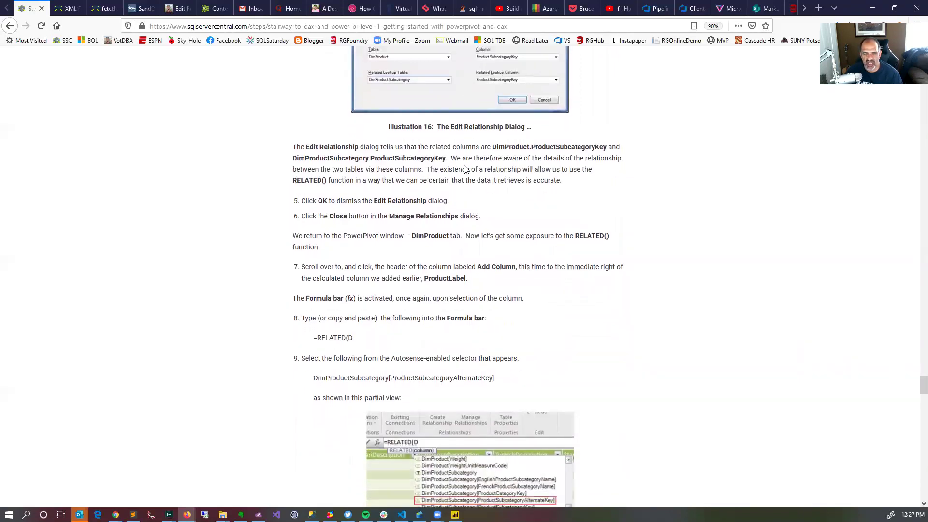
{"action": "scroll", "coordinate": [423, 198], "scroll_direction": "down", "scroll_amount": 1}
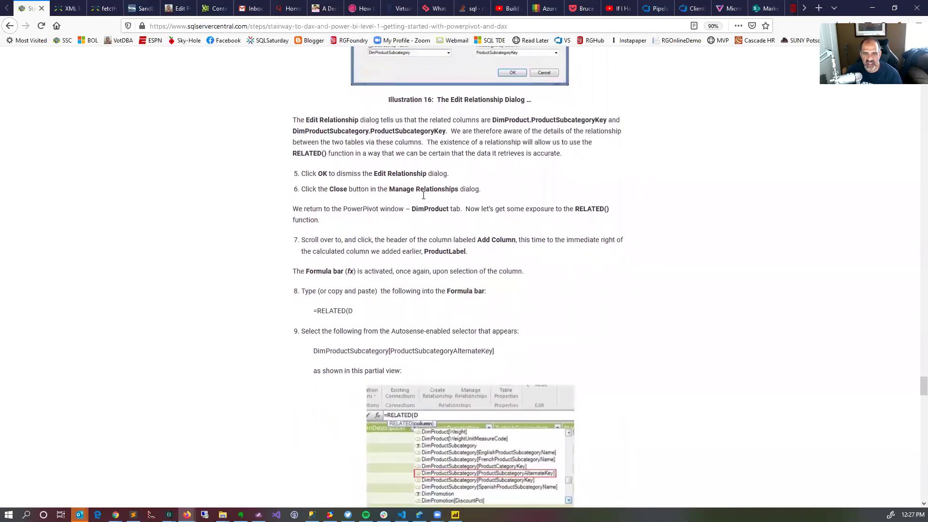
{"action": "scroll", "coordinate": [355, 223], "scroll_direction": "down", "scroll_amount": 1}
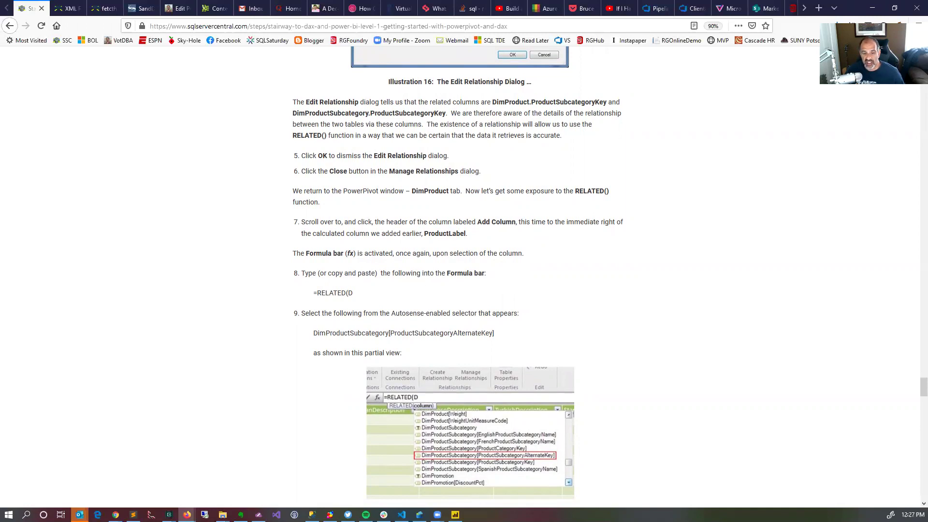
Switch to Power BI Desktop, show the DimProduct table's data and add a new calculated column to it.
{"action": "left_click", "coordinate": [454, 514]}
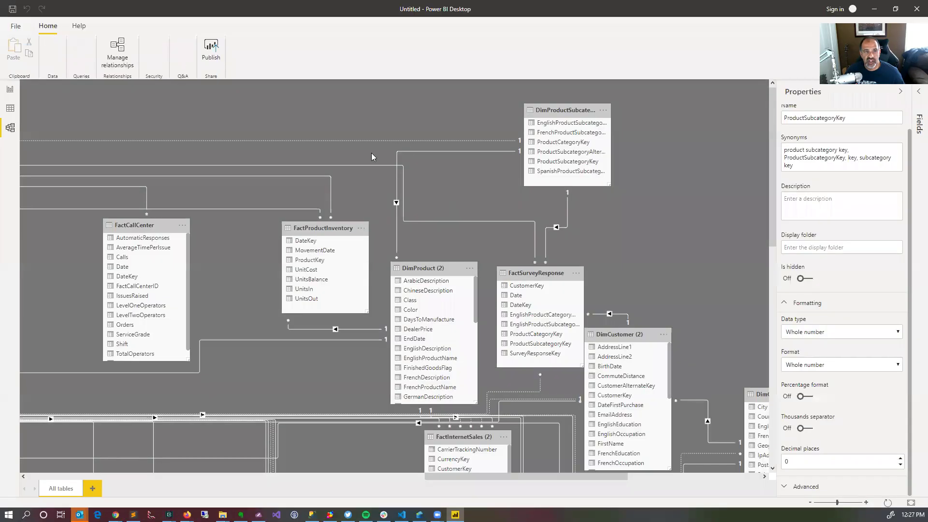
{"action": "left_click", "coordinate": [9, 110]}
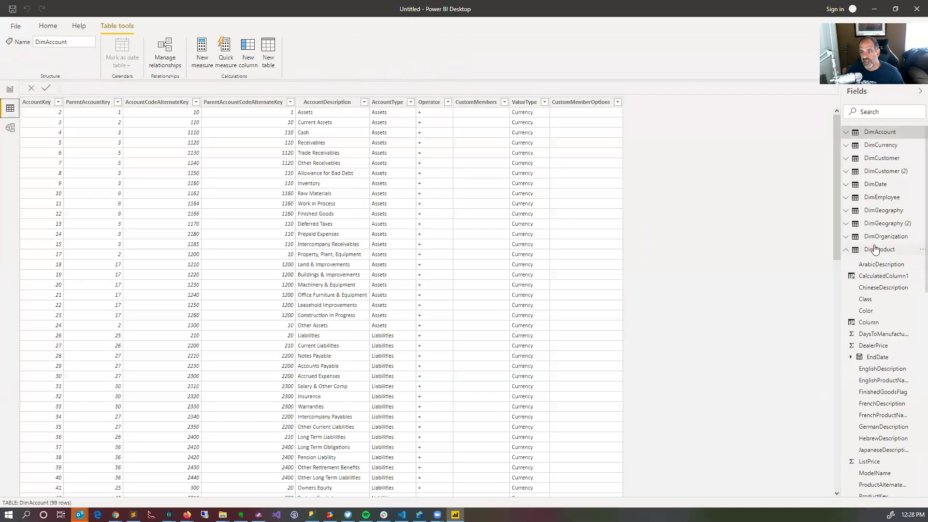
{"action": "left_click", "coordinate": [875, 249]}
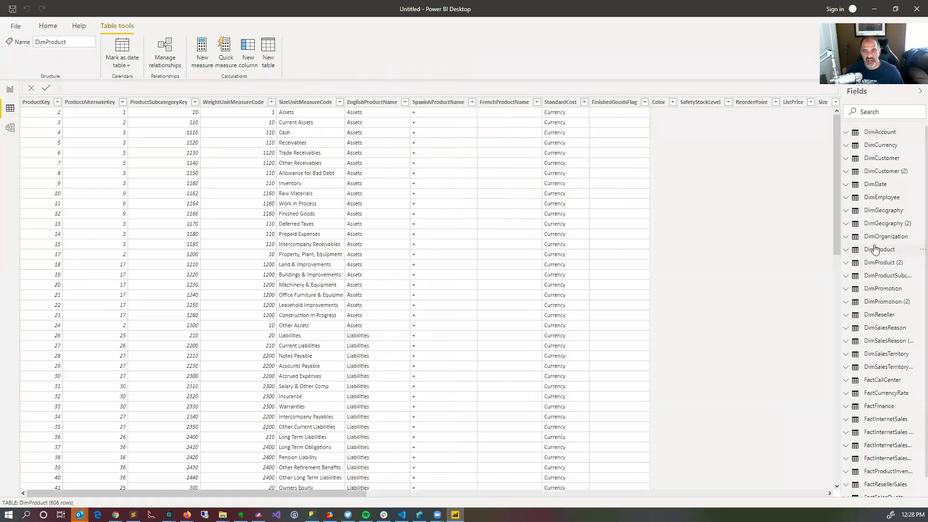
{"action": "key", "text": "alt+Tab"}
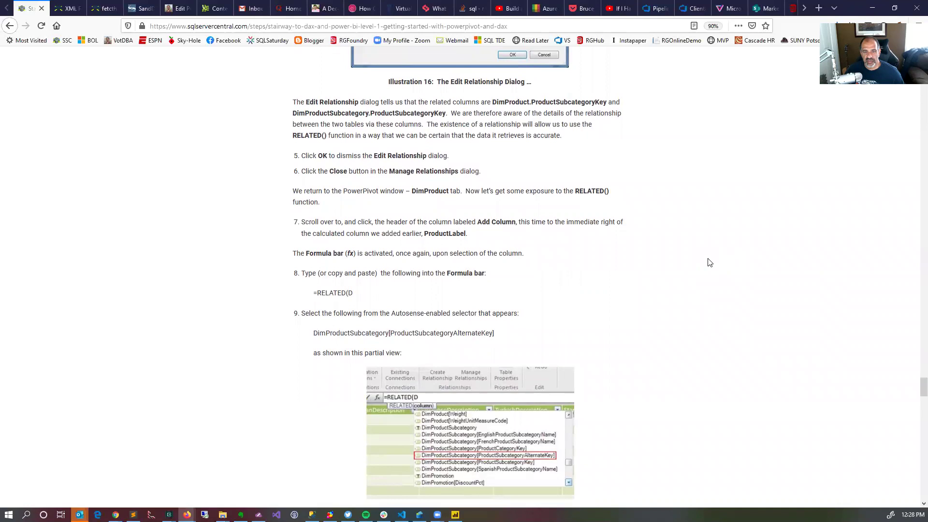
{"action": "key", "text": "alt+Tab"}
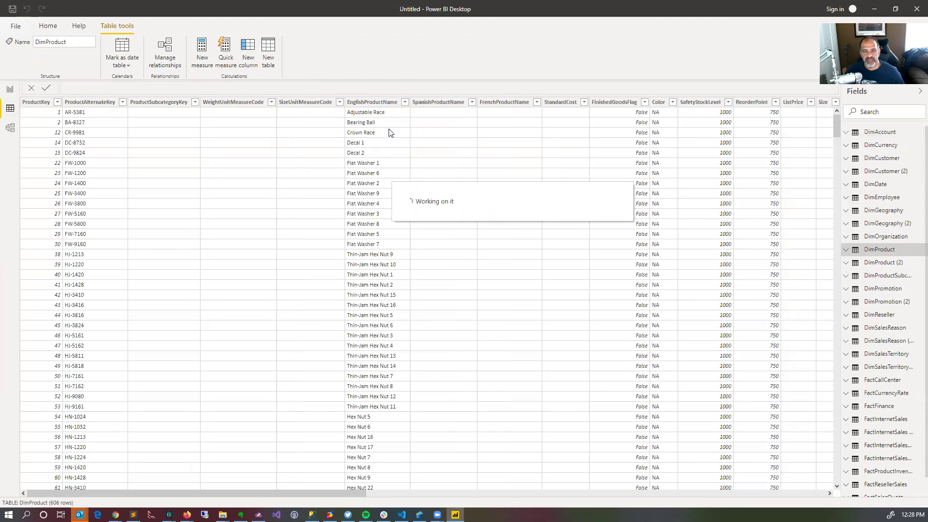
{"action": "key", "text": "alt+Tab"}
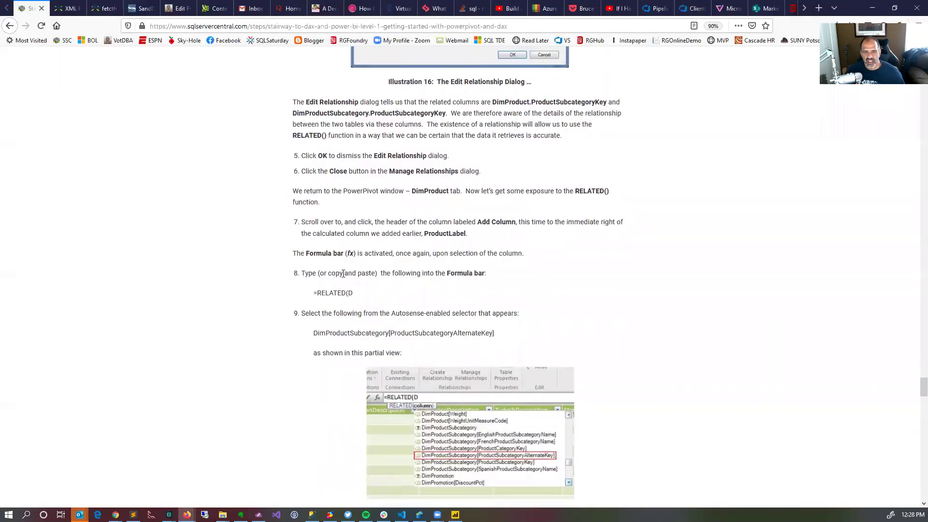
{"action": "key", "text": "alt+Tab"}
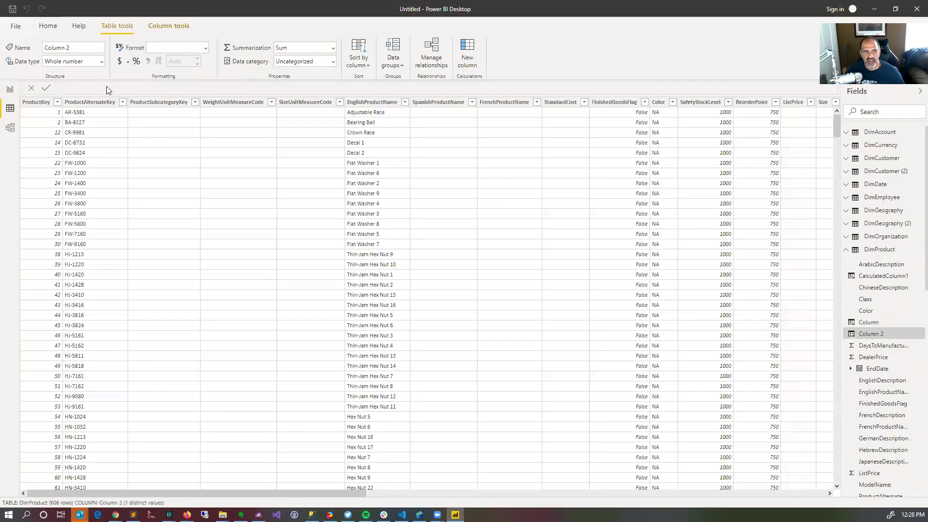
Check the browser tutorial's formula, return to Power BI Desktop and start the Column 2 formula with RELATED(D.
{"action": "key", "text": "alt+Tab"}
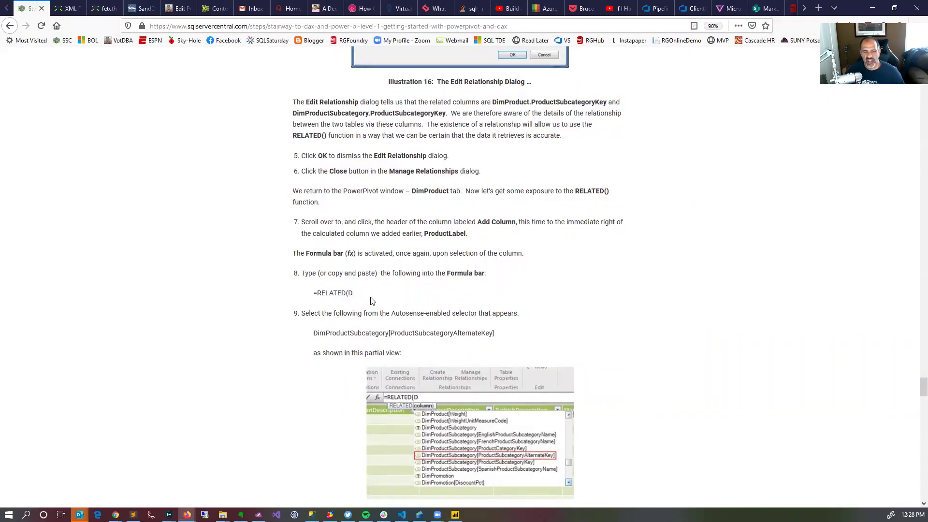
{"action": "key", "text": "alt+Tab"}
{"action": "left_click", "coordinate": [152, 90]}
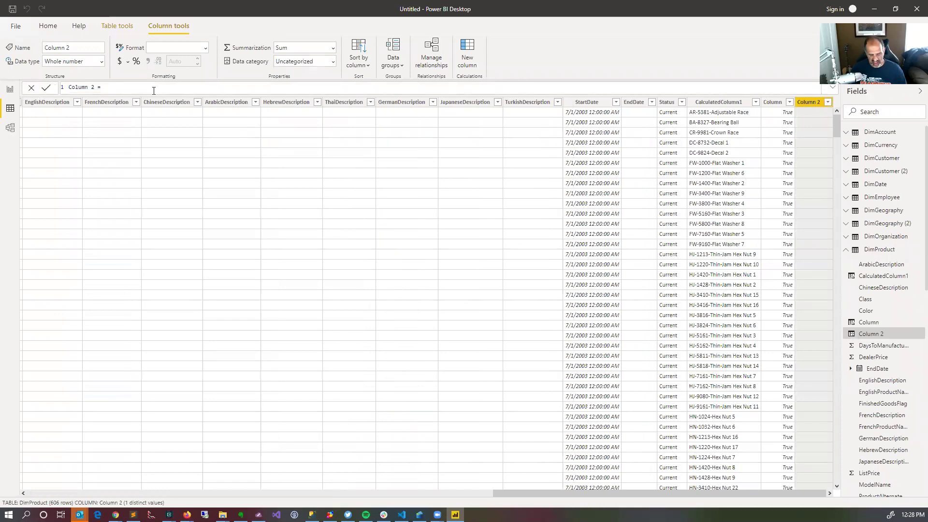
{"action": "type", "text": "RELATED(D"}
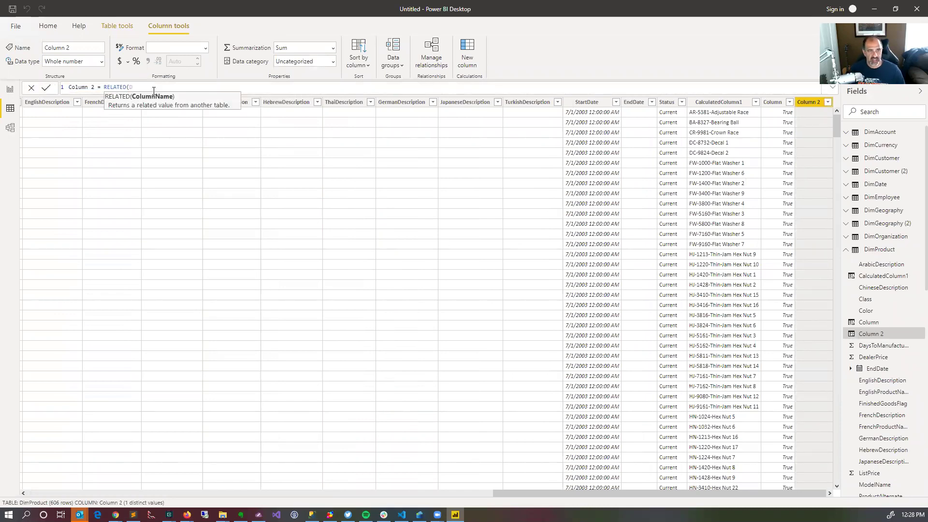
{"action": "key", "text": "alt+Tab"}
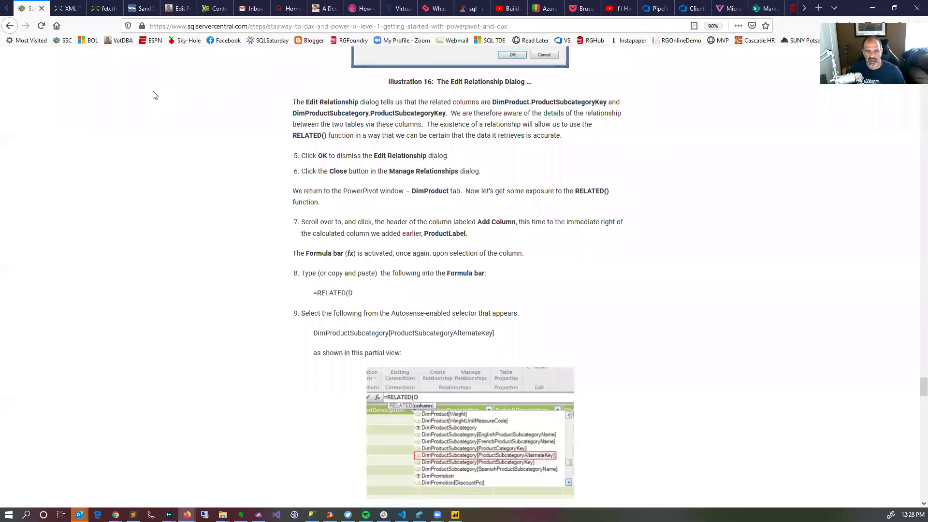
{"action": "key", "text": "alt+Tab"}
{"action": "type", "text": "im"}
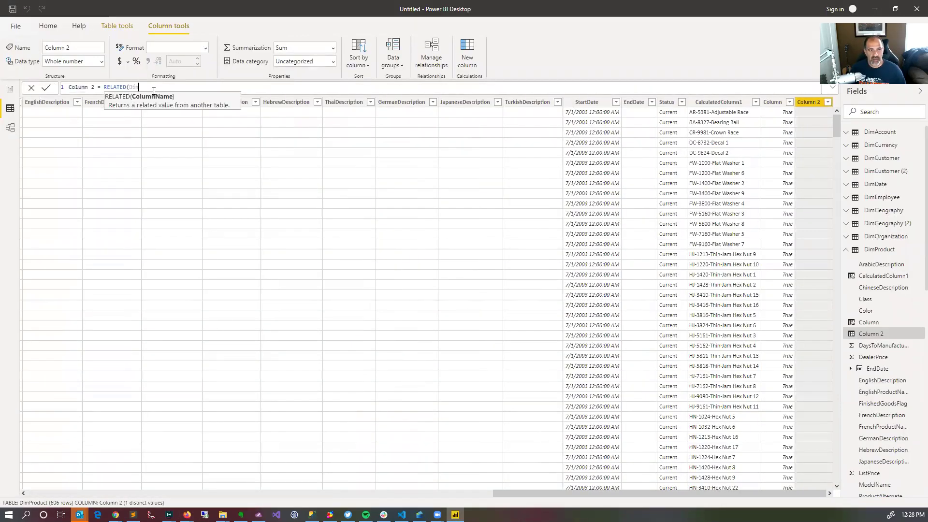
{"action": "key", "text": "BackSpace"}
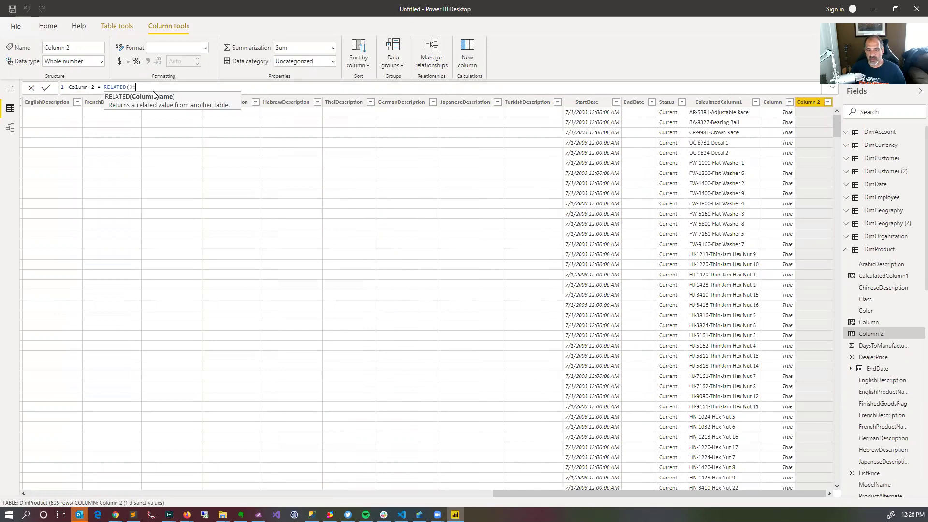
{"action": "key", "text": "alt+Tab"}
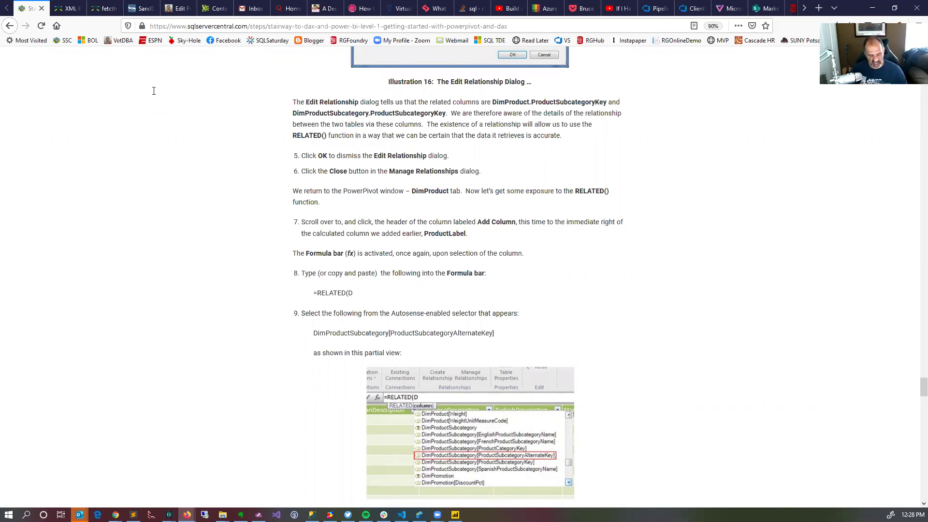
{"action": "key", "text": "alt+Tab"}
{"action": "type", "text": "dim"}
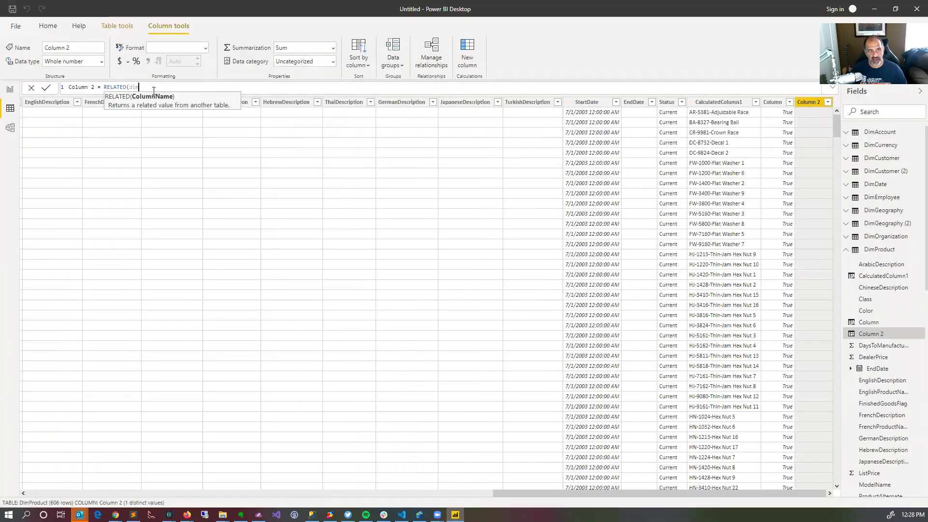
{"action": "key", "text": "BackSpace"}
{"action": "key", "text": "BackSpace"}
{"action": "key", "text": "BackSpace"}
Complete the Column 2 formula as RELATED(ProductSubcategoryAlternateKey), checking the column name against the browser tutorial, and commit it.
{"action": "type", "text": "Prod"}
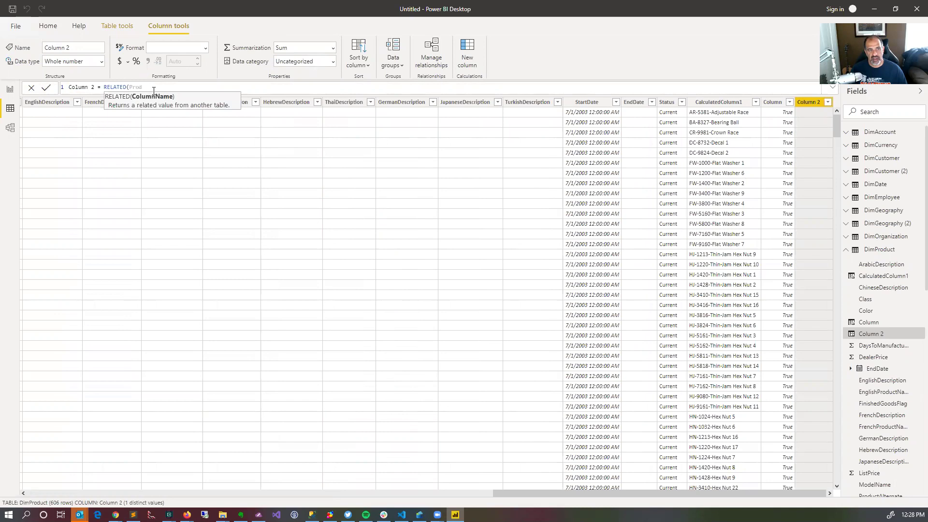
{"action": "type", "text": "uctSub"}
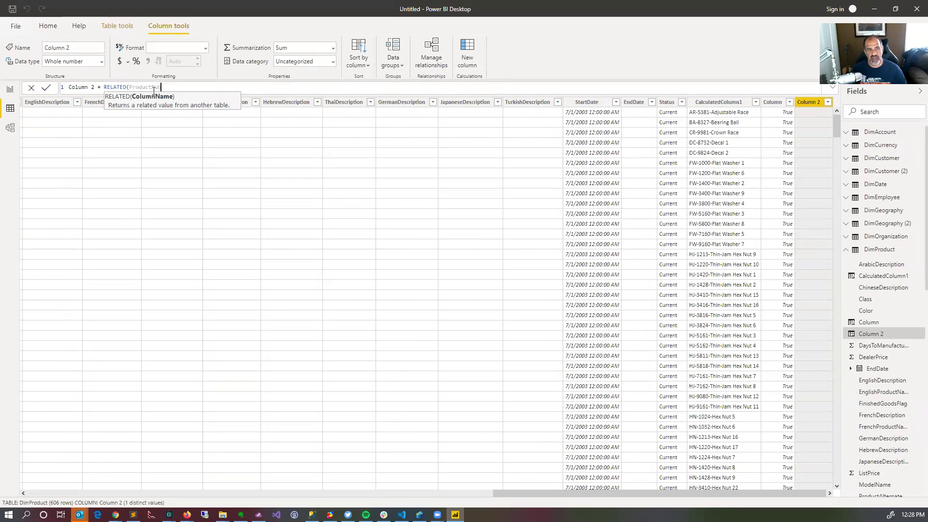
{"action": "type", "text": "Ca"}
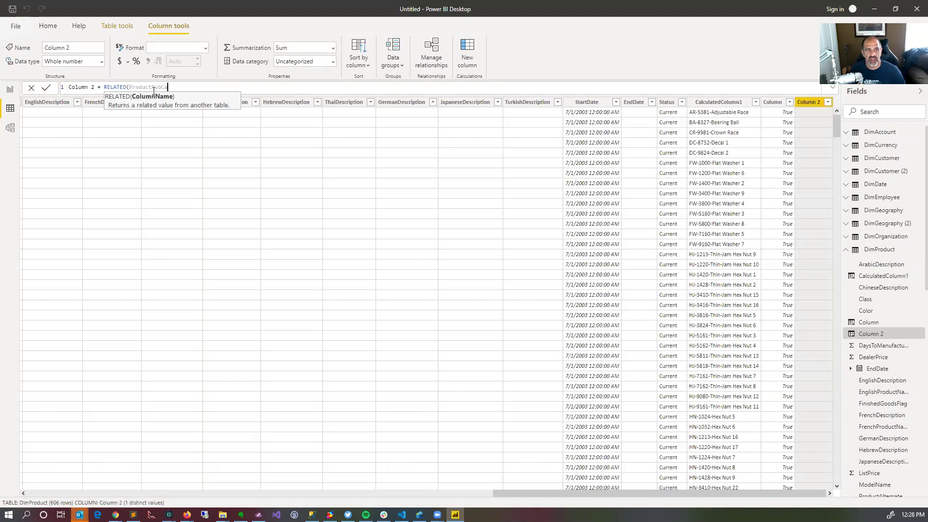
{"action": "key", "text": "alt+Tab"}
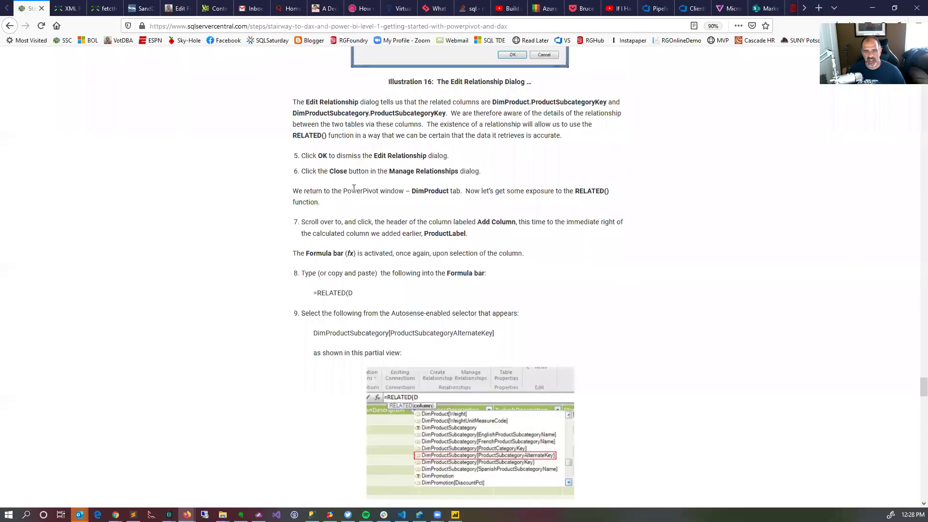
{"action": "key", "text": "alt+Tab"}
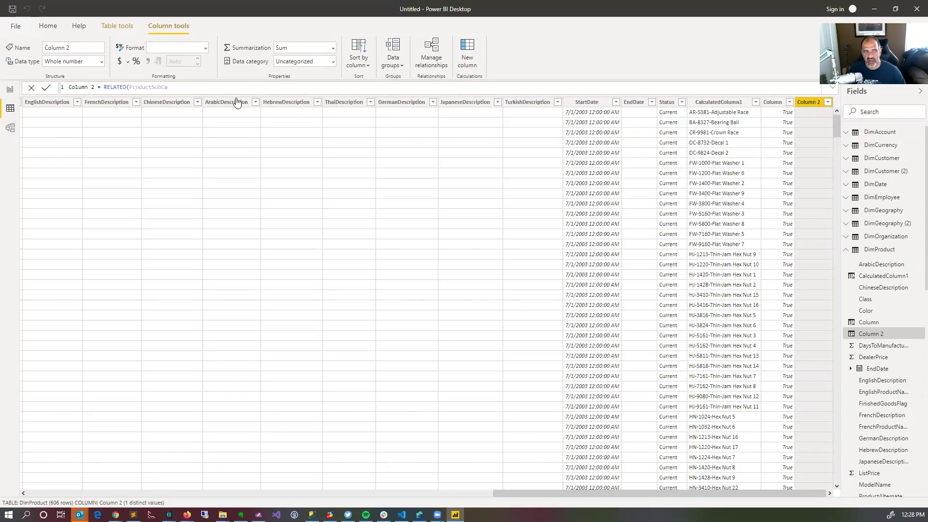
{"action": "key", "text": "alt+Tab"}
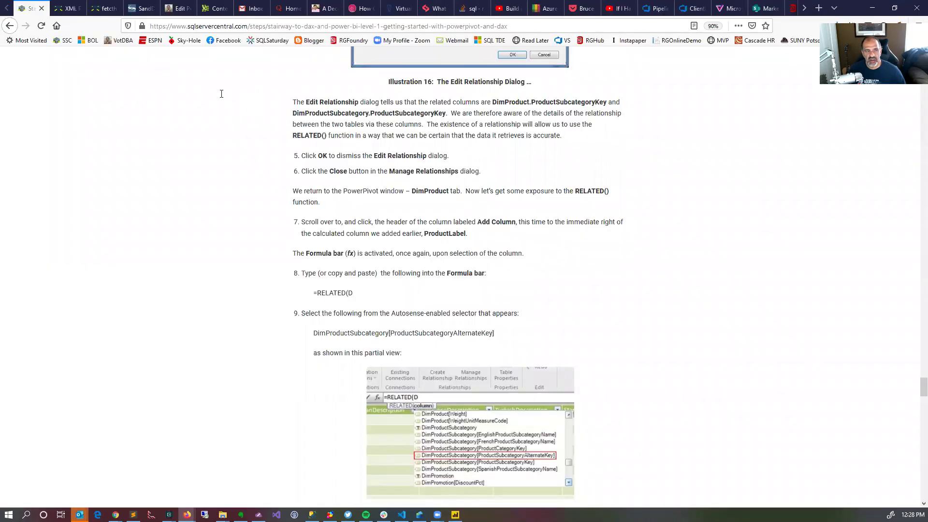
{"action": "key", "text": "alt+Tab"}
{"action": "key", "text": "BackSpace"}
{"action": "key", "text": "BackSpace"}
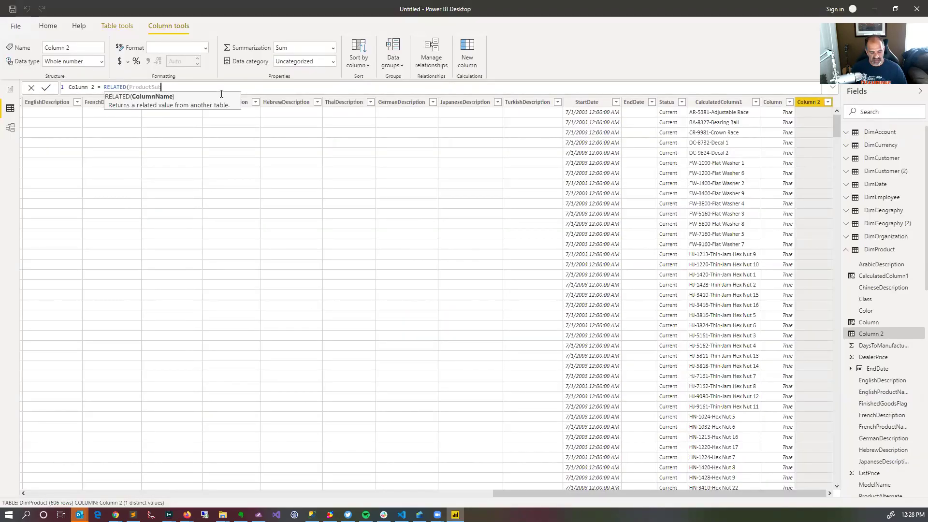
{"action": "type", "text": "category"}
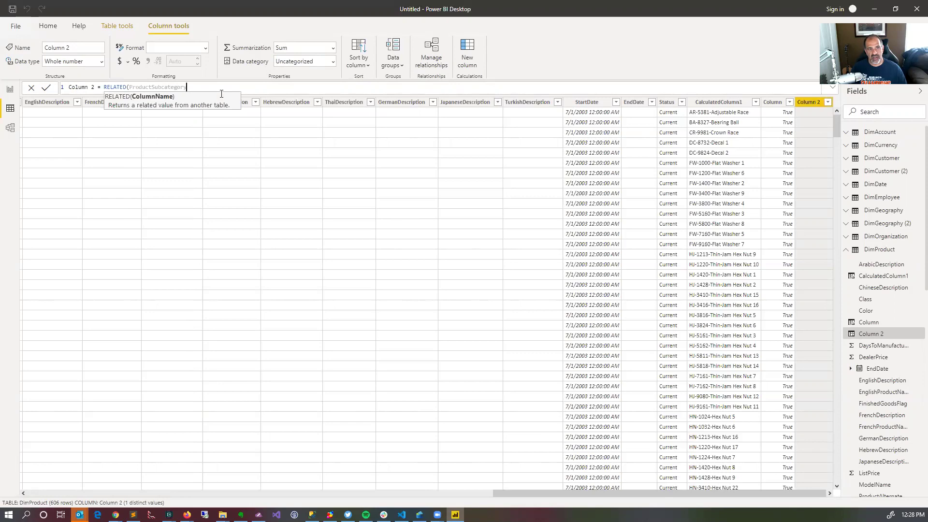
{"action": "key", "text": "alt+Tab"}
{"action": "key", "text": "alt+Tab"}
{"action": "type", "text": "tegoryAlternateKey)"}
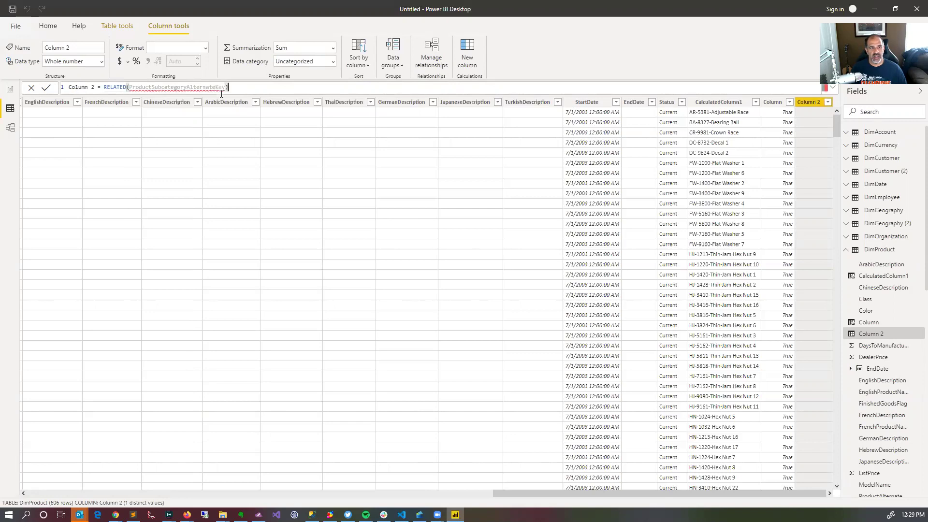
{"action": "key", "text": "Return"}
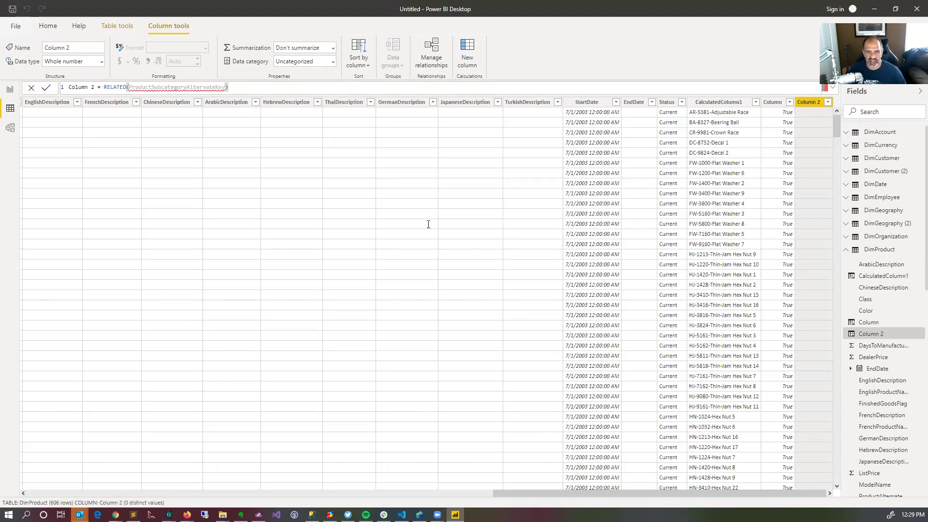
Review the tutorial's completed RELATED expression and table-name note in the browser, and return to Power BI Desktop.
{"action": "key", "text": "alt+Tab"}
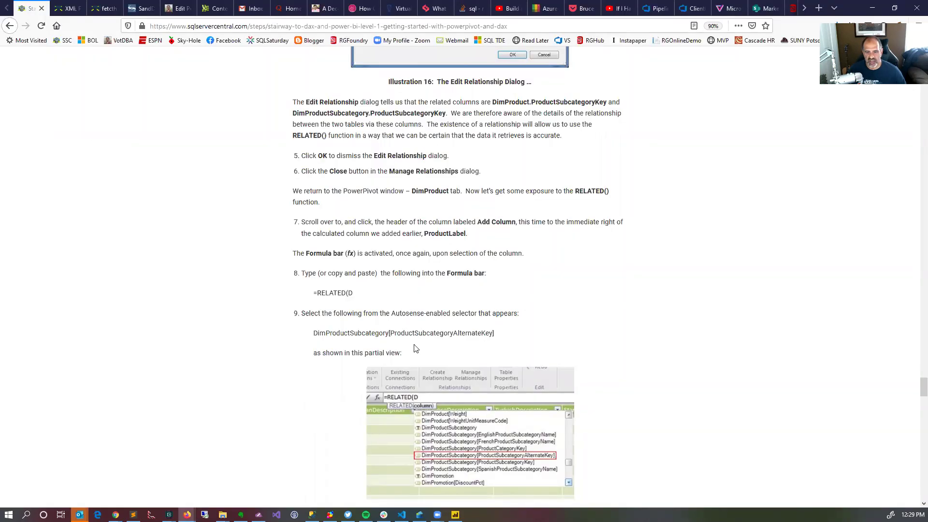
{"action": "scroll", "coordinate": [356, 327], "scroll_direction": "down", "scroll_amount": 1}
{"action": "scroll", "coordinate": [347, 327], "scroll_direction": "down", "scroll_amount": 5}
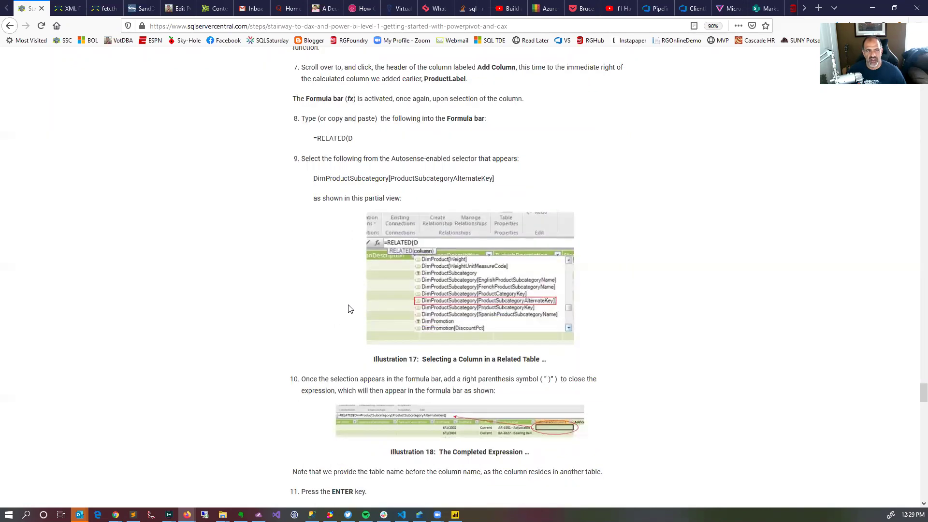
{"action": "key", "text": "alt+Tab"}
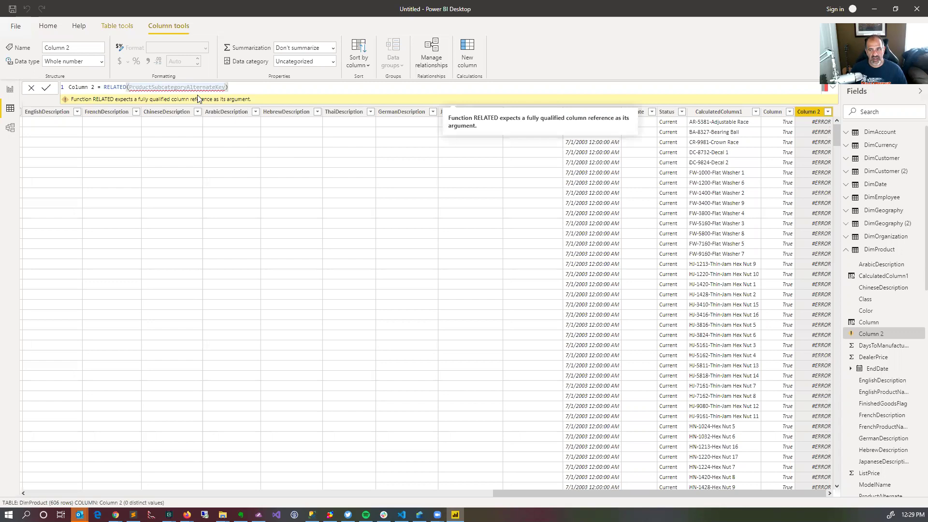
{"action": "type", "text": "Dim"}
{"action": "key", "text": "BackSpace"}
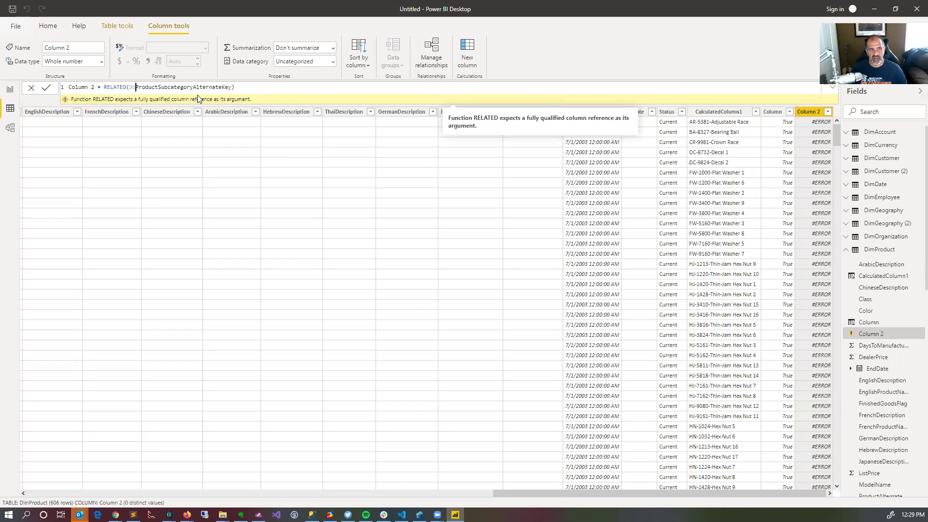
{"action": "key", "text": "BackSpace"}
{"action": "key", "text": "BackSpace"}
Qualify the RELATED argument with a table name as ProductSubcategory[ProductSubcategoryAlternateKey] and commit the Column 2 formula.
{"action": "type", "text": "ProductSubca"}
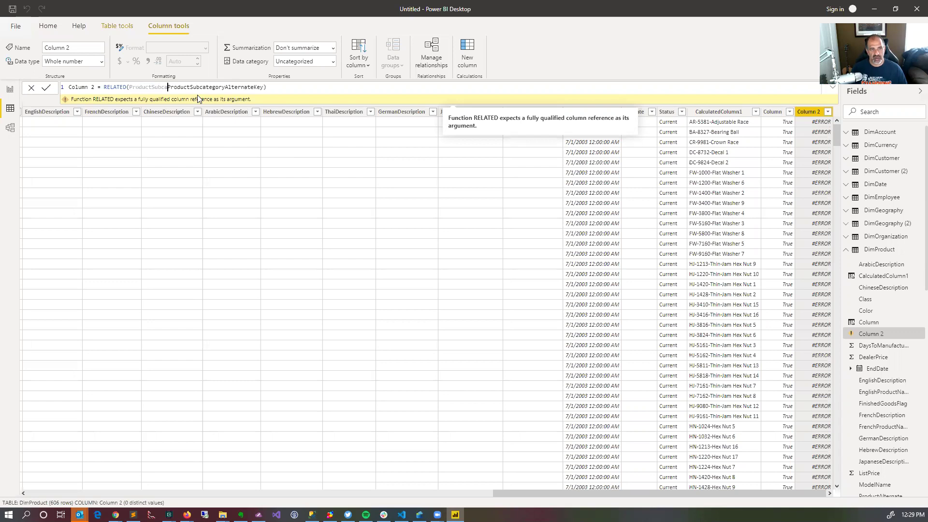
{"action": "type", "text": "tegory["}
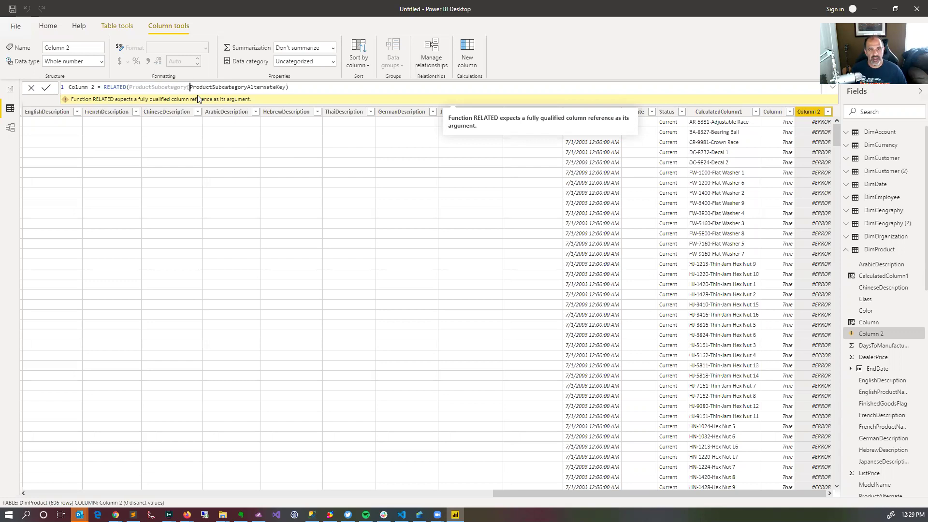
{"action": "key", "text": "Right"}
{"action": "key", "text": "Right"}
{"action": "key", "text": "Right"}
{"action": "key", "text": "Right"}
{"action": "key", "text": "Right"}
{"action": "key", "text": "Right"}
{"action": "key", "text": "Right"}
{"action": "key", "text": "Right"}
{"action": "key", "text": "Right"}
{"action": "key", "text": "Right"}
{"action": "key", "text": "Right"}
{"action": "key", "text": "Right"}
{"action": "key", "text": "Right"}
{"action": "key", "text": "End"}
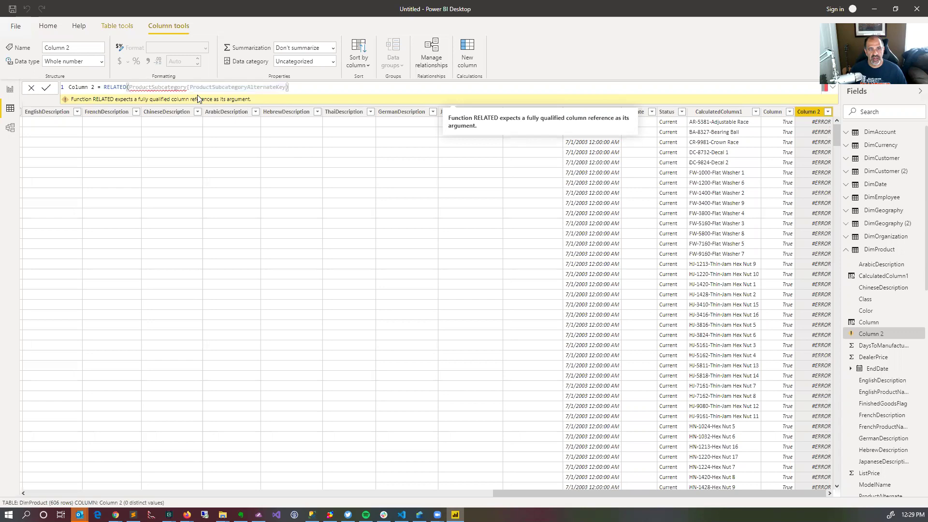
{"action": "type", "text": "]"}
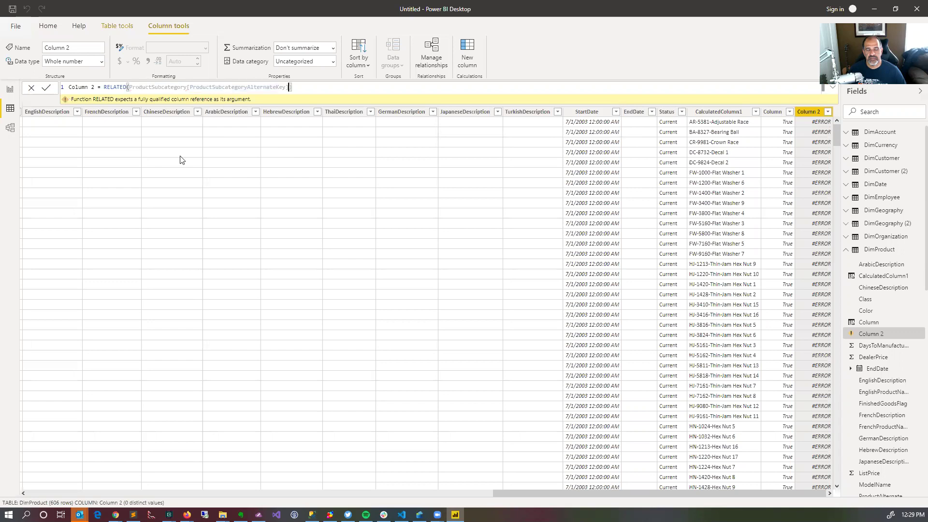
{"action": "type", "text": ")"}
{"action": "key", "text": "Return"}
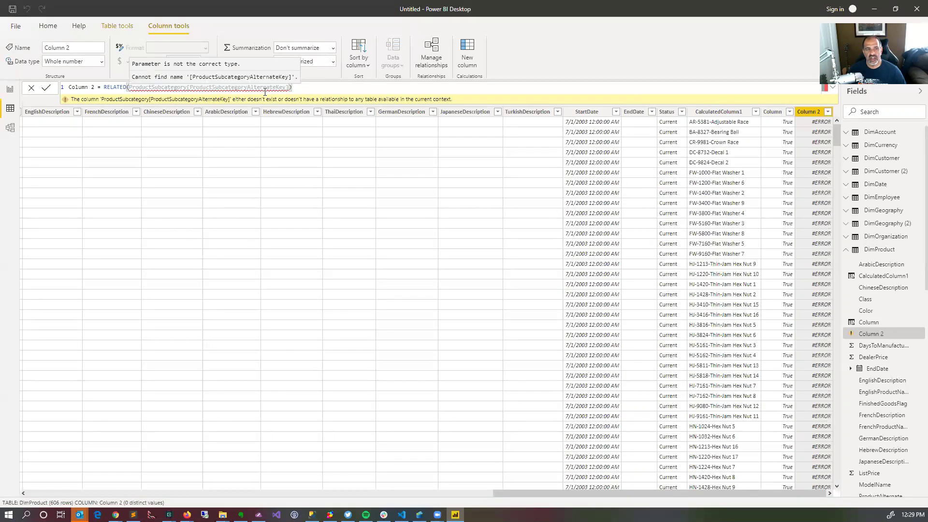
Check the table's name among the fields, prefix it with Dim to read DimProductSubcategory in the Column 2 formula, and commit.
{"action": "mouse_move", "coordinate": [183, 89]}
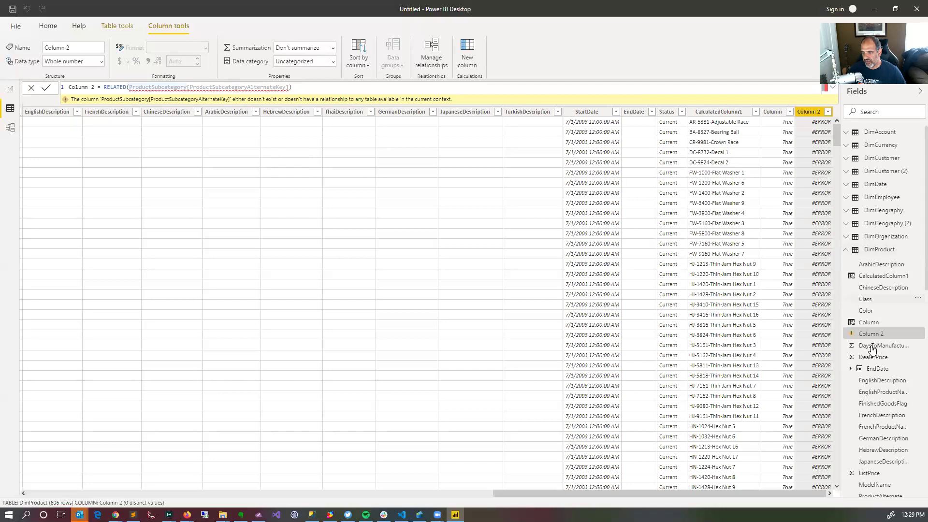
{"action": "scroll", "coordinate": [870, 347], "scroll_direction": "down", "scroll_amount": 5}
{"action": "scroll", "coordinate": [869, 346], "scroll_direction": "down", "scroll_amount": 4}
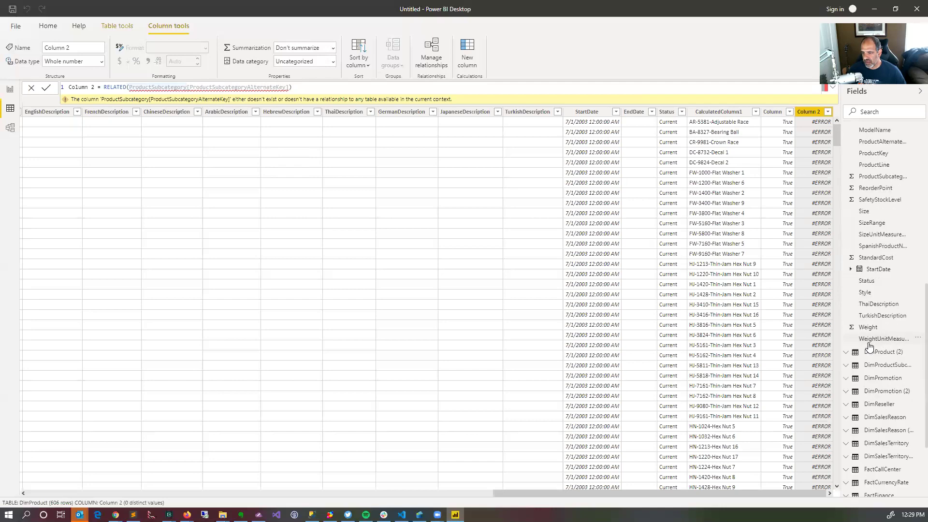
{"action": "scroll", "coordinate": [869, 346], "scroll_direction": "down", "scroll_amount": 3}
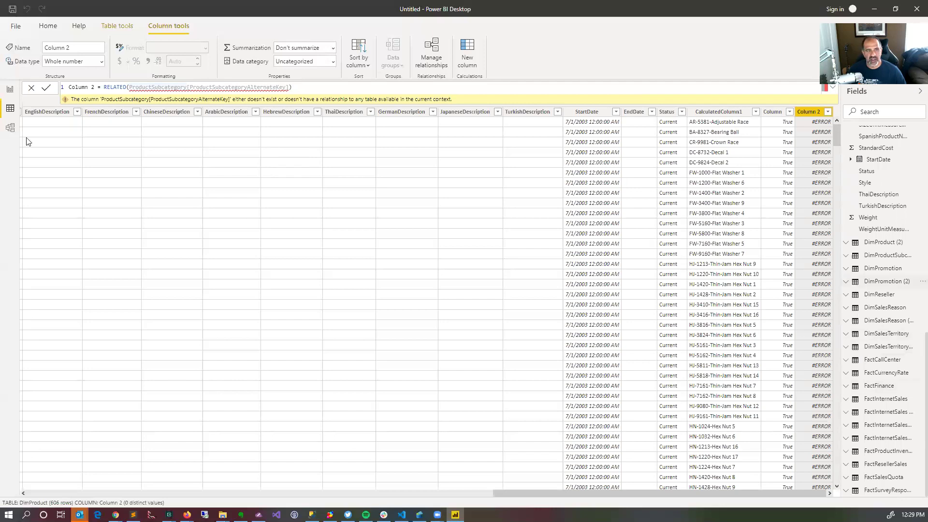
{"action": "left_click", "coordinate": [130, 88]}
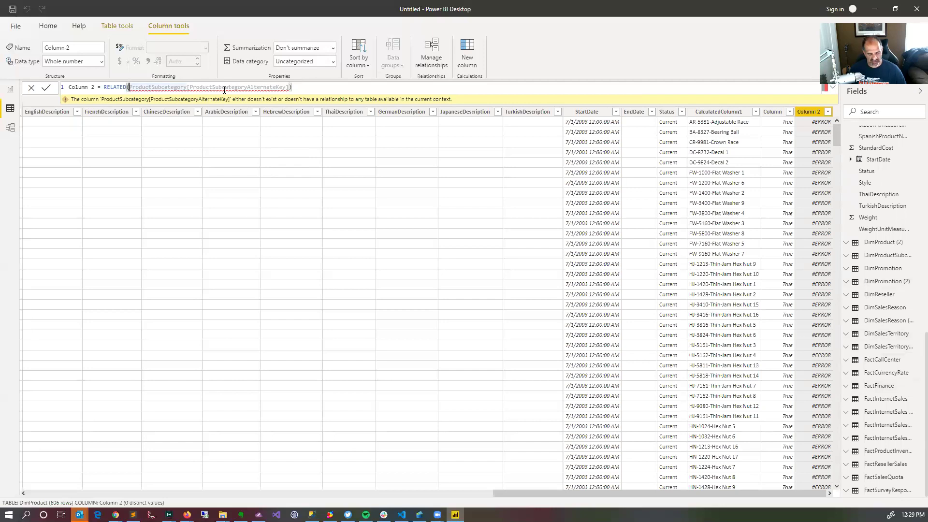
{"action": "type", "text": "Dim"}
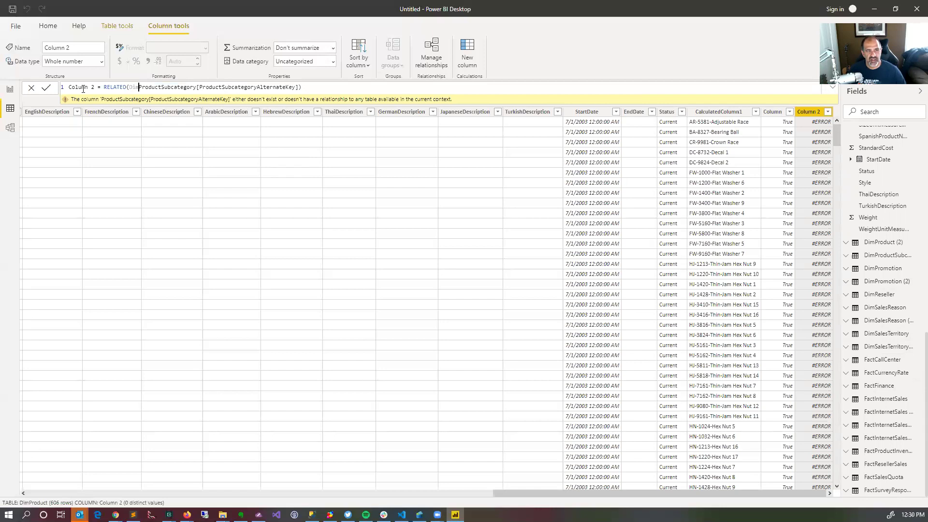
{"action": "left_click", "coordinate": [46, 88]}
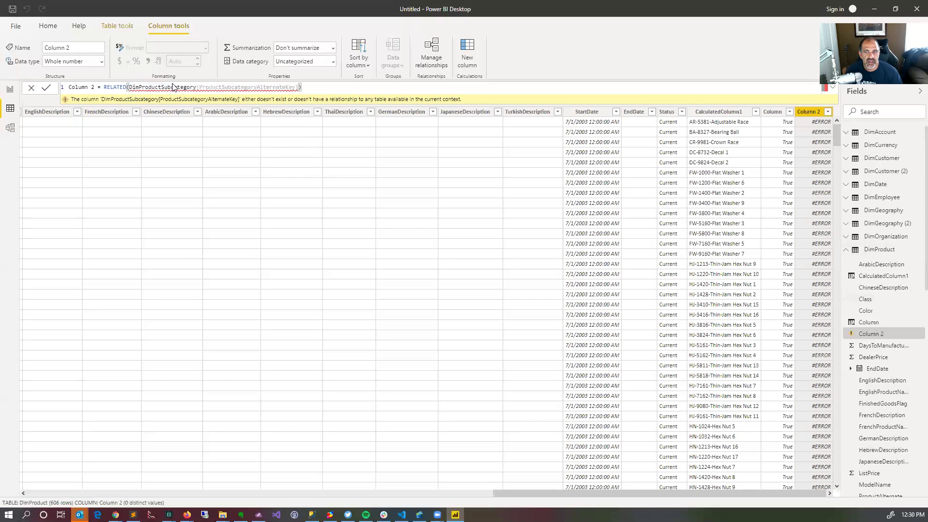
Recheck the tutorial's DimProductSubcategory[ProductSubcategoryAlternateKey] argument in the browser against the Column 2 formula, and return to Power BI Desktop.
{"action": "left_click", "coordinate": [130, 87]}
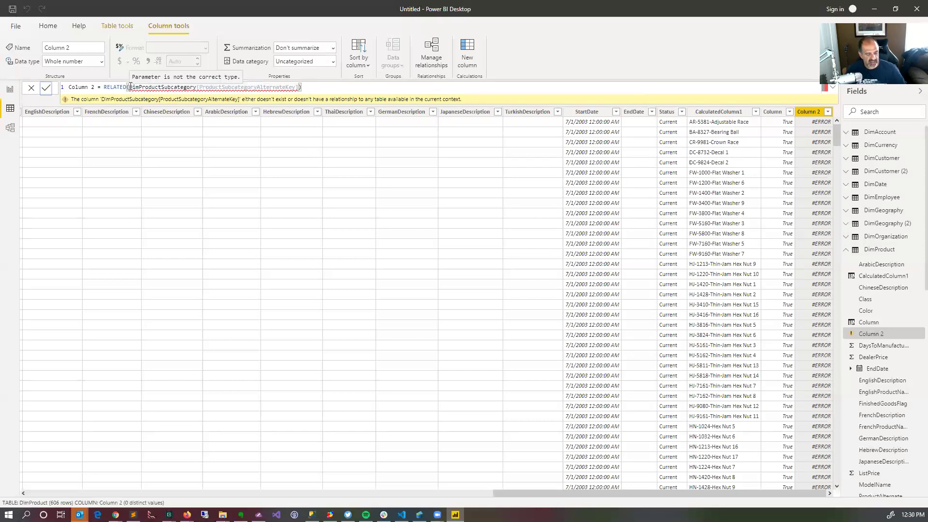
{"action": "key", "text": "alt+Tab"}
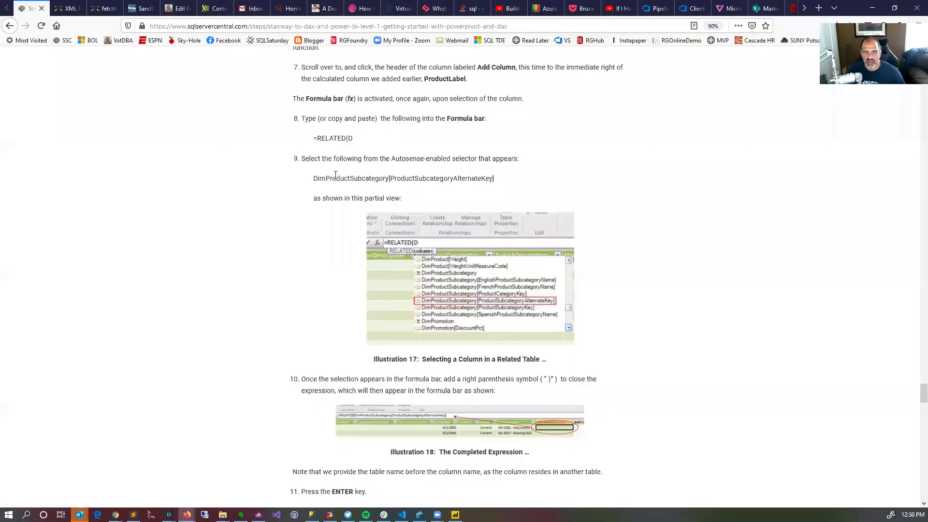
{"action": "key", "text": "alt+Tab"}
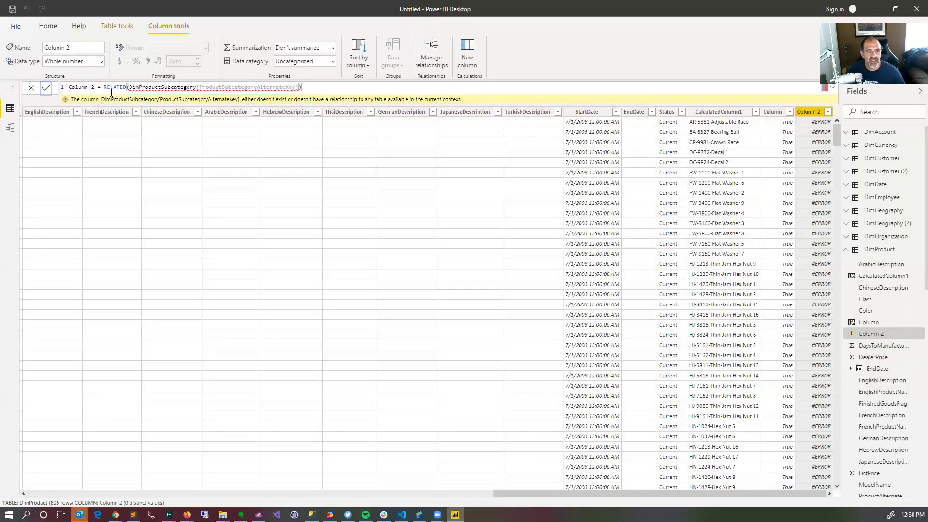
{"action": "left_click_drag", "start_coordinate": [125, 88], "coordinate": [391, 128]}
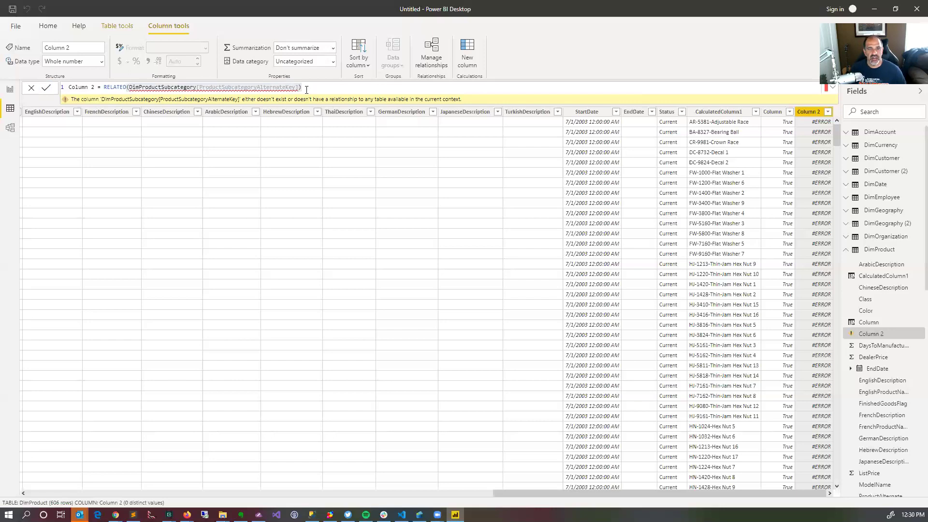
{"action": "left_click_drag", "start_coordinate": [304, 87], "coordinate": [133, 85]}
{"action": "key", "text": "BackSpace"}
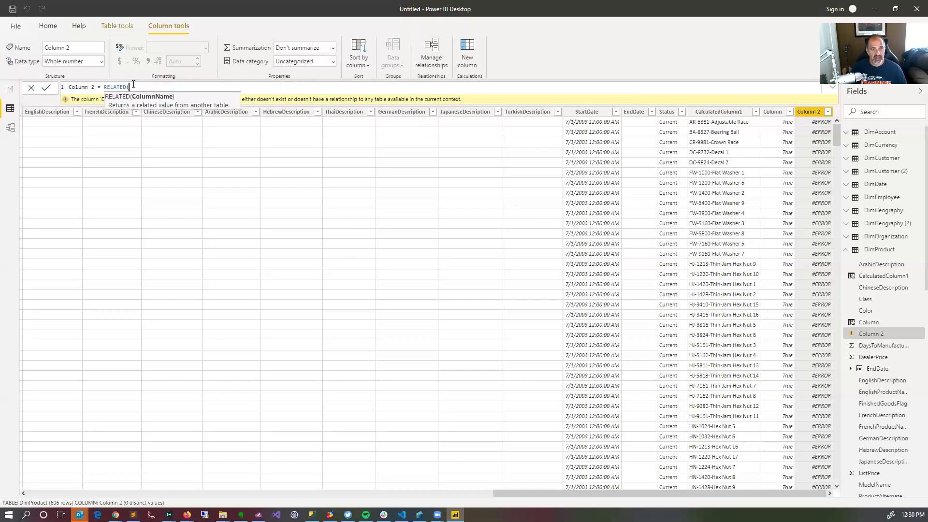
{"action": "key", "text": "BackSpace"}
{"action": "type", "text": "Dim"}
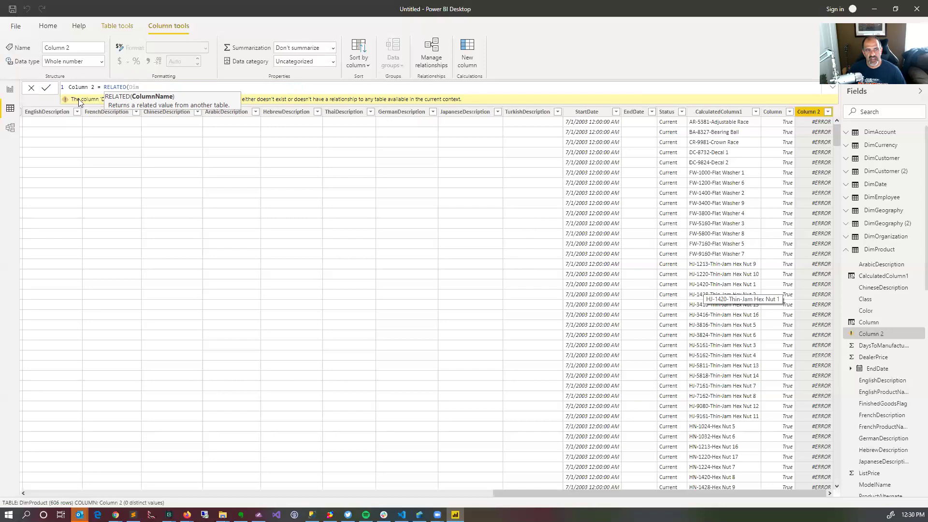
{"action": "left_click", "coordinate": [30, 88]}
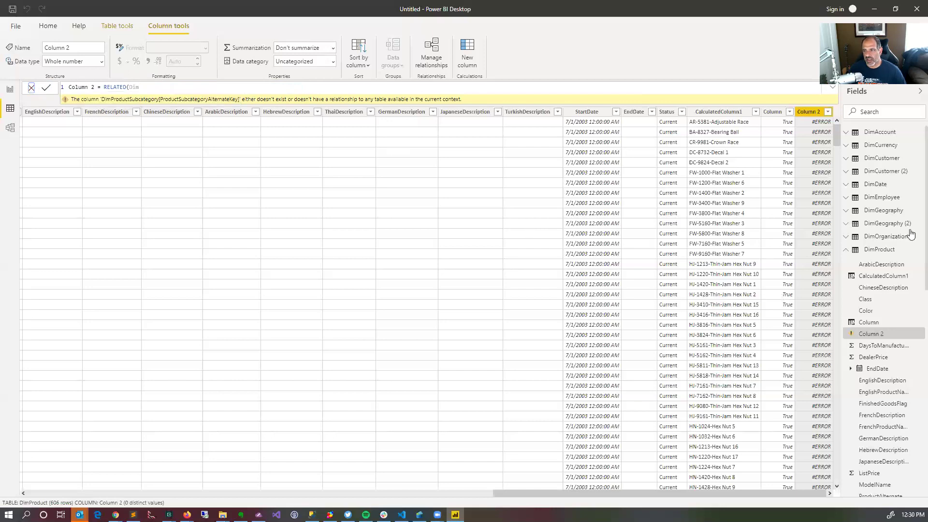
Delete the duplicate tables DimGeography (2) and DimCustomer (2) from the model, confirming each deletion.
{"action": "right_click", "coordinate": [881, 337]}
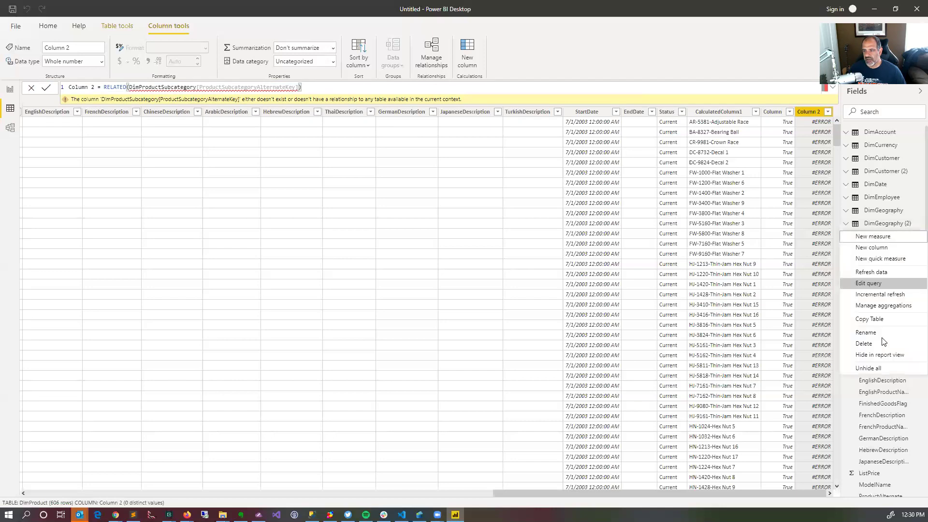
{"action": "key", "text": "Delete"}
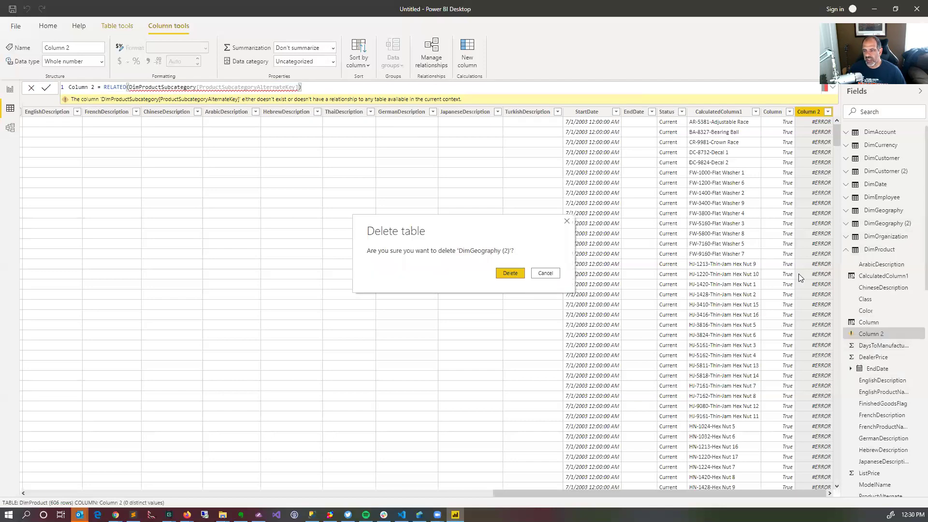
{"action": "key", "text": "Escape"}
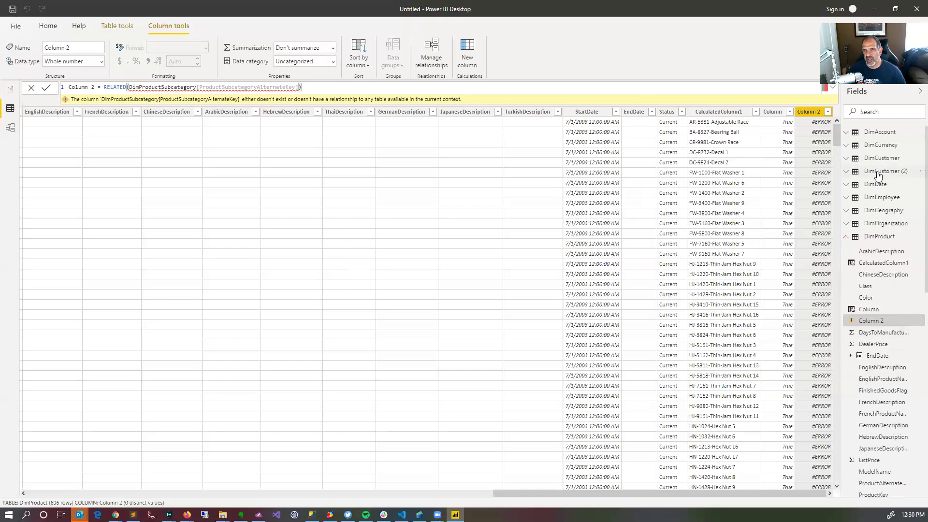
{"action": "right_click", "coordinate": [878, 175]}
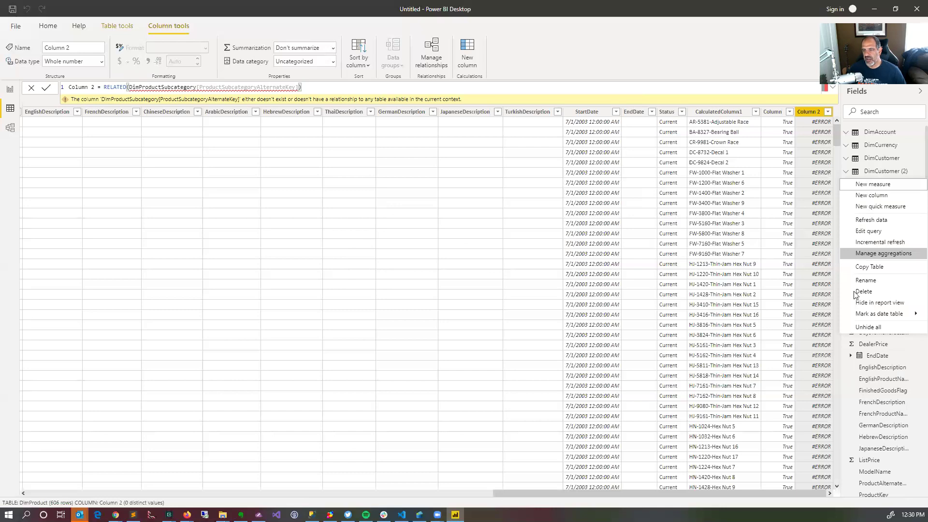
{"action": "left_click", "coordinate": [858, 292]}
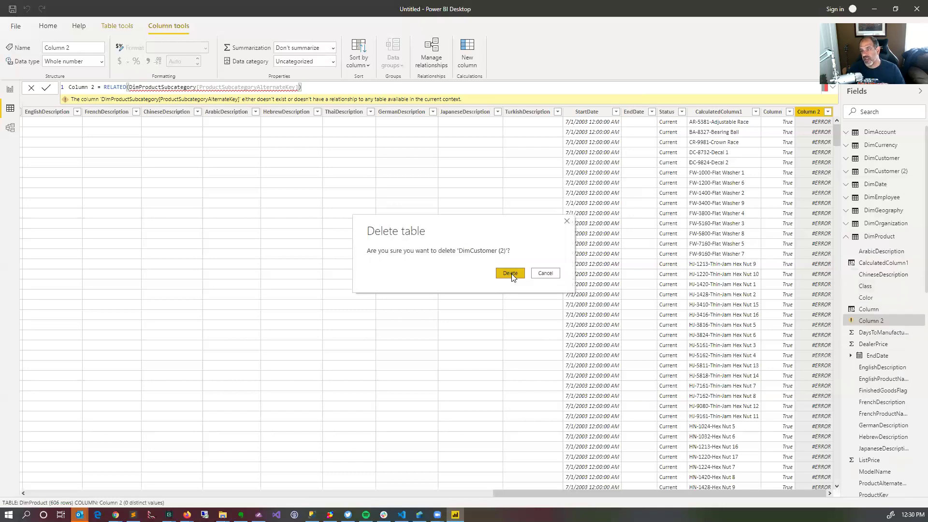
{"action": "left_click", "coordinate": [511, 273]}
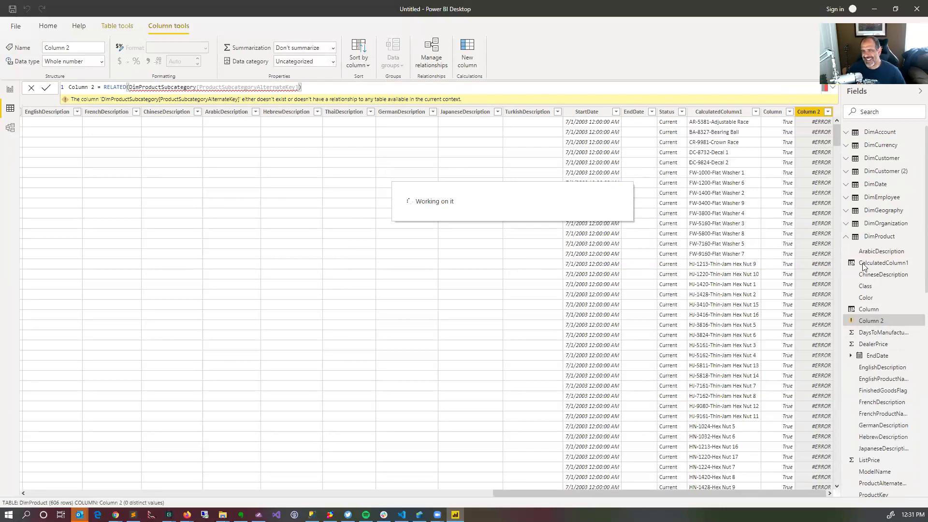
Delete the duplicate DimProduct (2) table from the model and confirm the deletion.
{"action": "right_click", "coordinate": [875, 174]}
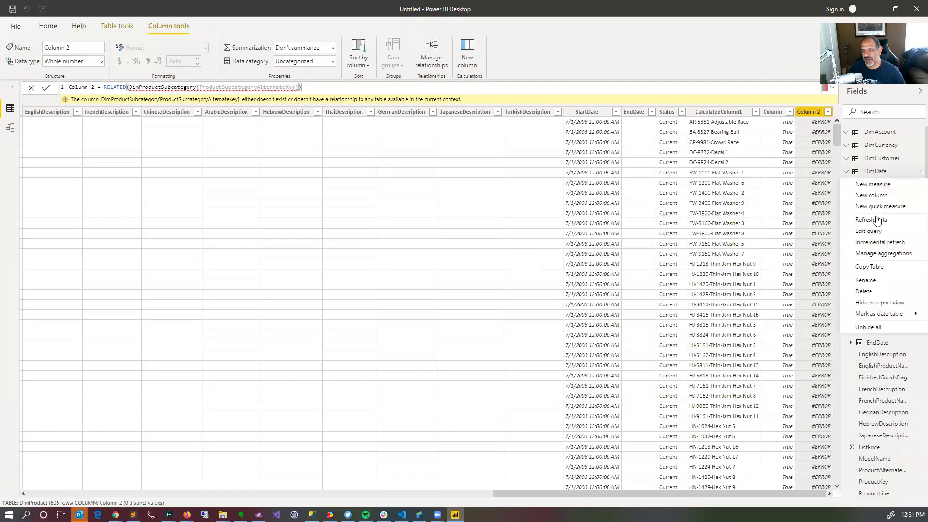
{"action": "key", "text": "Escape"}
{"action": "scroll", "coordinate": [860, 359], "scroll_direction": "down", "scroll_amount": 5}
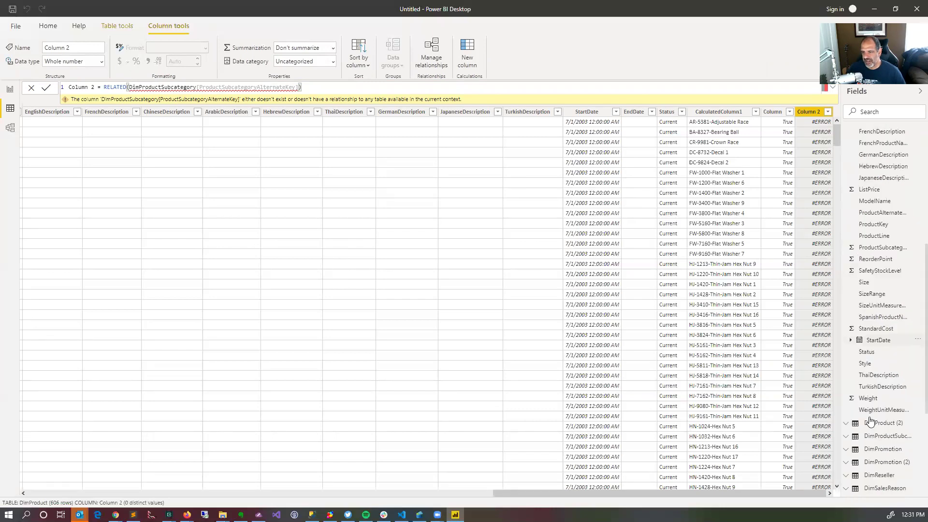
{"action": "right_click", "coordinate": [869, 421]}
{"action": "key", "text": "Escape"}
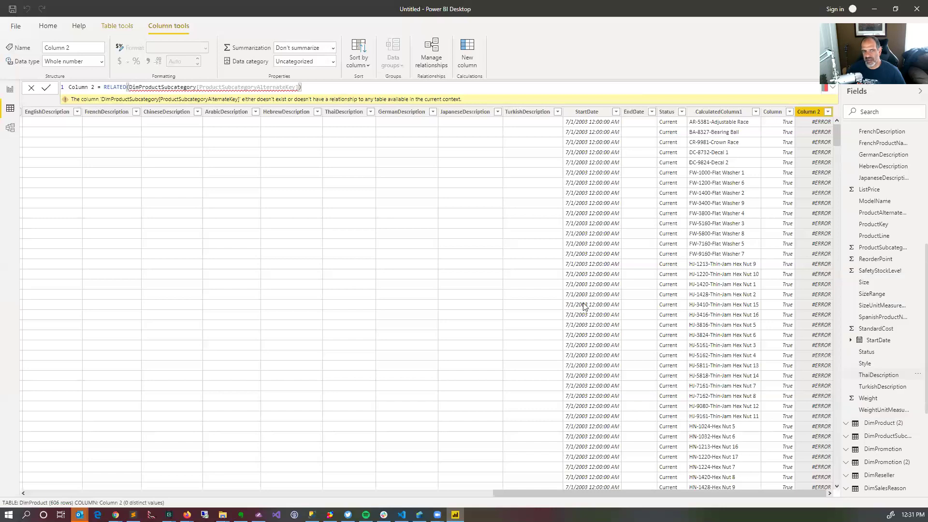
{"action": "left_click", "coordinate": [515, 273]}
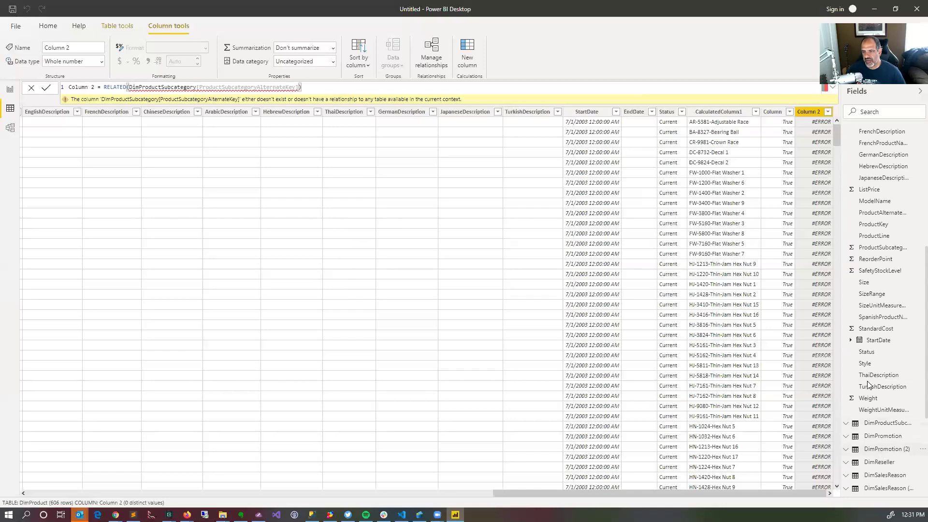
Collapse DimProduct's list of columns and delete the duplicate DimPromotion (2) table.
{"action": "right_click", "coordinate": [860, 413]}
{"action": "left_click", "coordinate": [454, 345]}
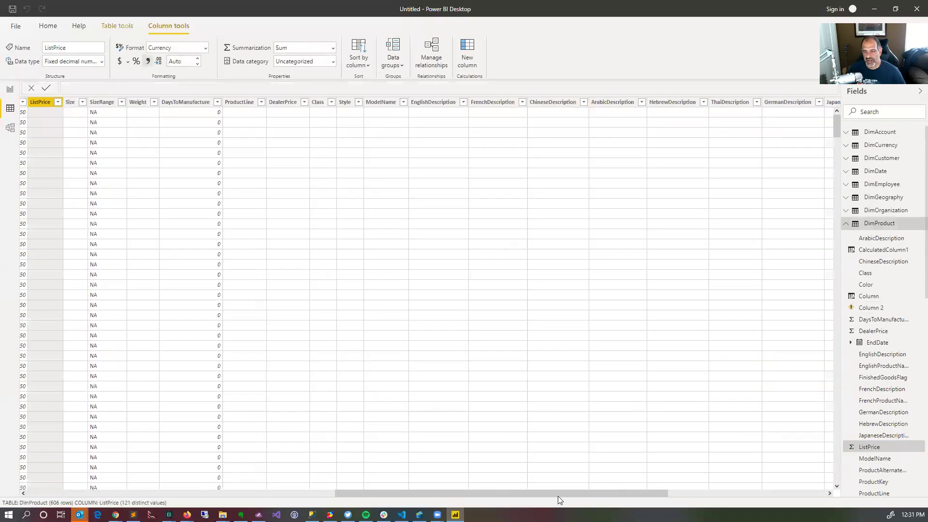
{"action": "left_click", "coordinate": [846, 225]}
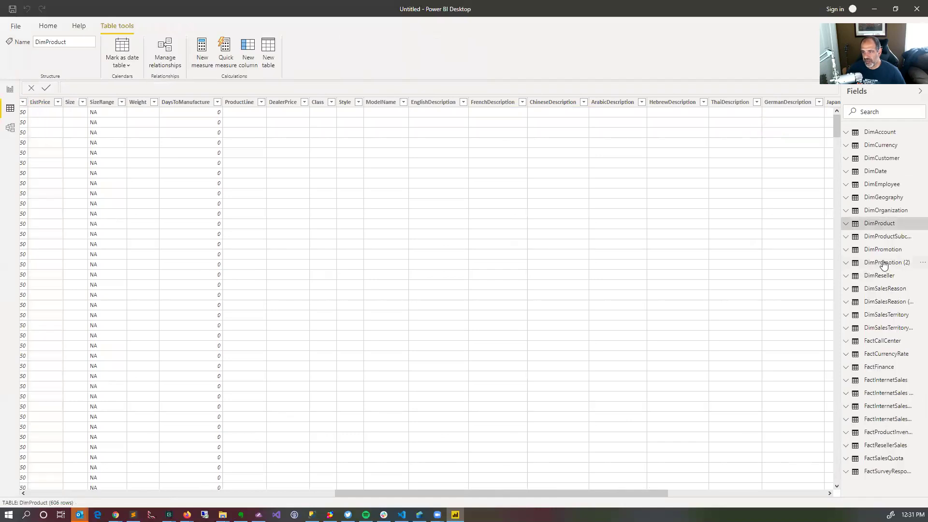
{"action": "right_click", "coordinate": [882, 270]}
{"action": "left_click", "coordinate": [864, 382]}
{"action": "key", "text": "Return"}
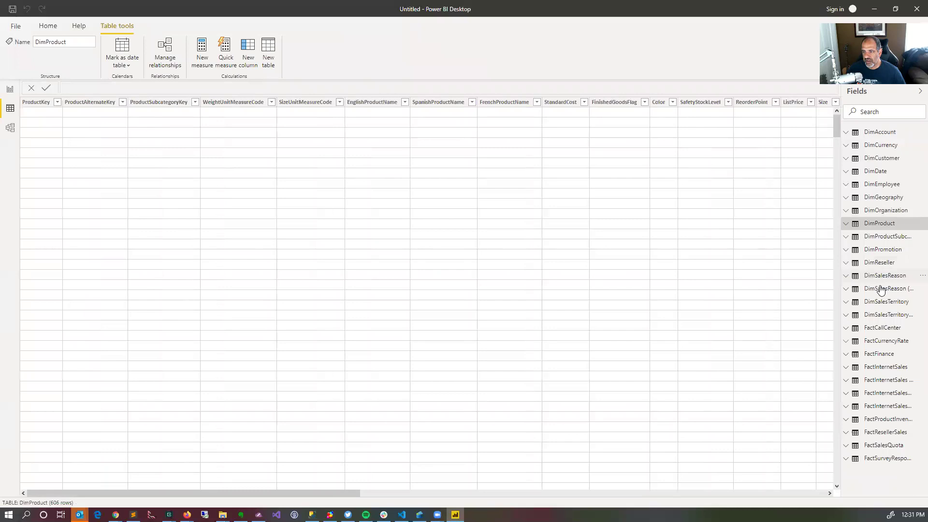
Delete the duplicate tables DimSalesReason (2) and DimSalesTerritory (2), widening the field list to show full table names.
{"action": "left_click", "coordinate": [868, 403]}
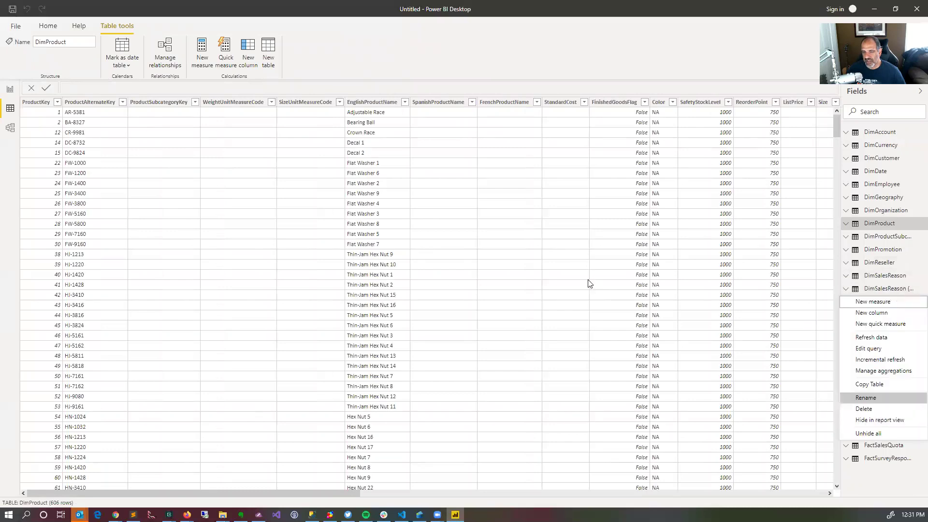
{"action": "left_click", "coordinate": [523, 271]}
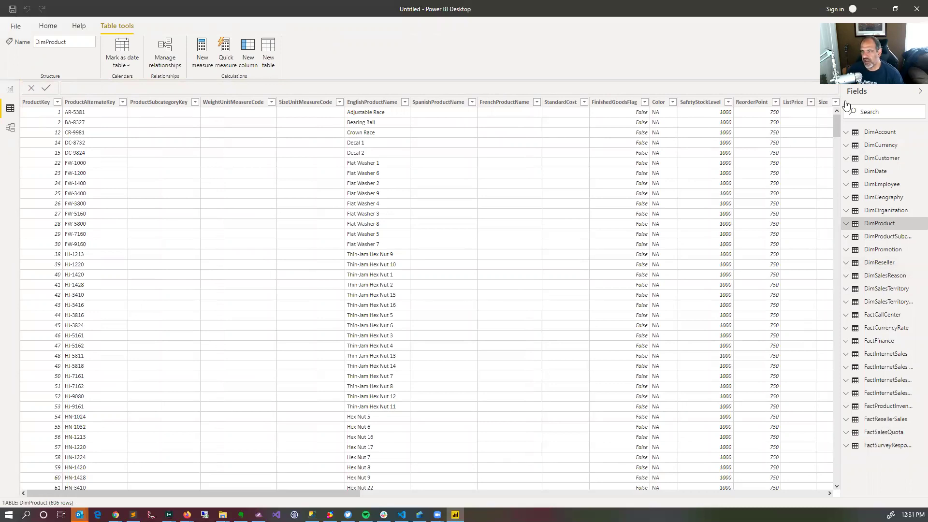
{"action": "left_click_drag", "start_coordinate": [840, 100], "coordinate": [796, 104]}
{"action": "right_click", "coordinate": [834, 304]}
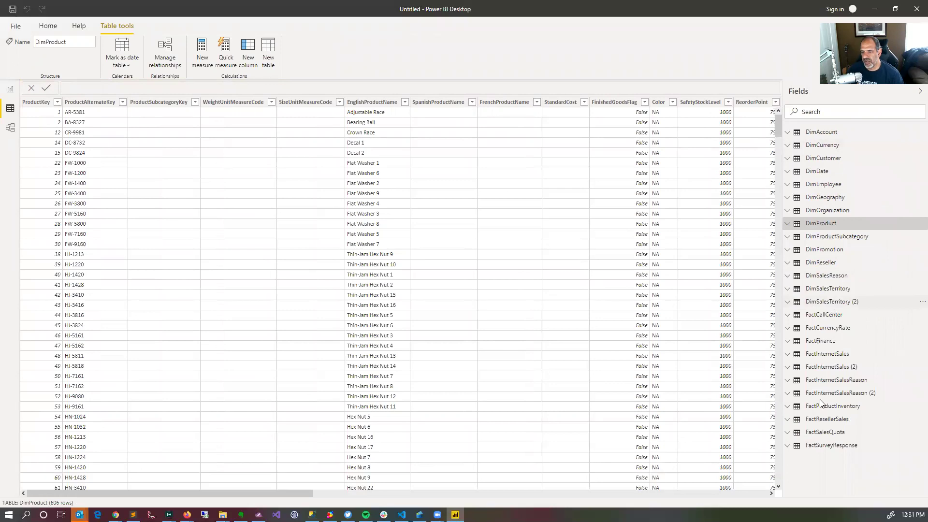
{"action": "left_click", "coordinate": [508, 270]}
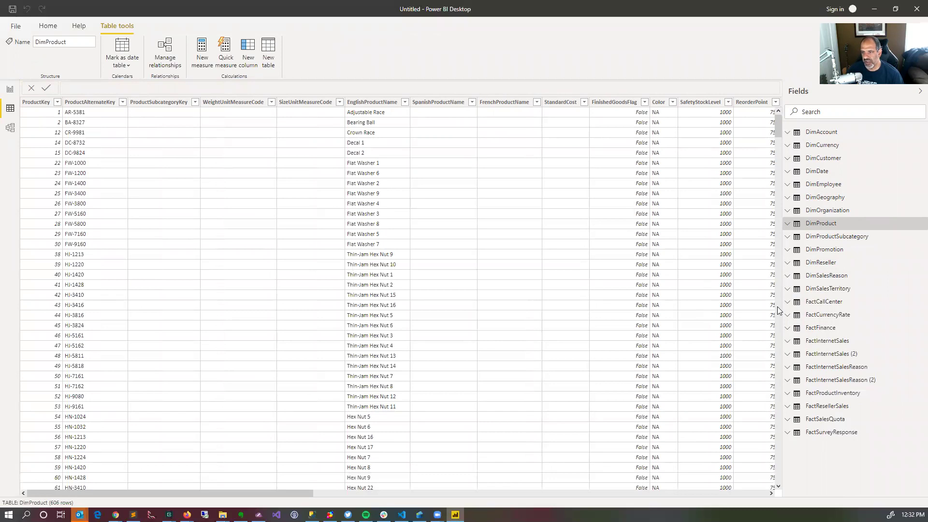
Delete the duplicate fact tables FactInternetSalesReason (2) and FactInternetSales (2) from the model.
{"action": "right_click", "coordinate": [820, 350]}
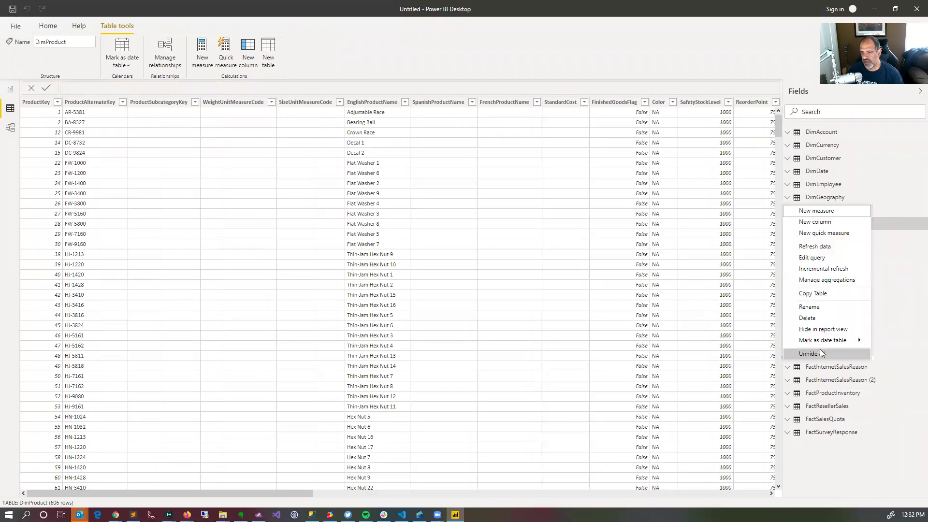
{"action": "right_click", "coordinate": [831, 380]}
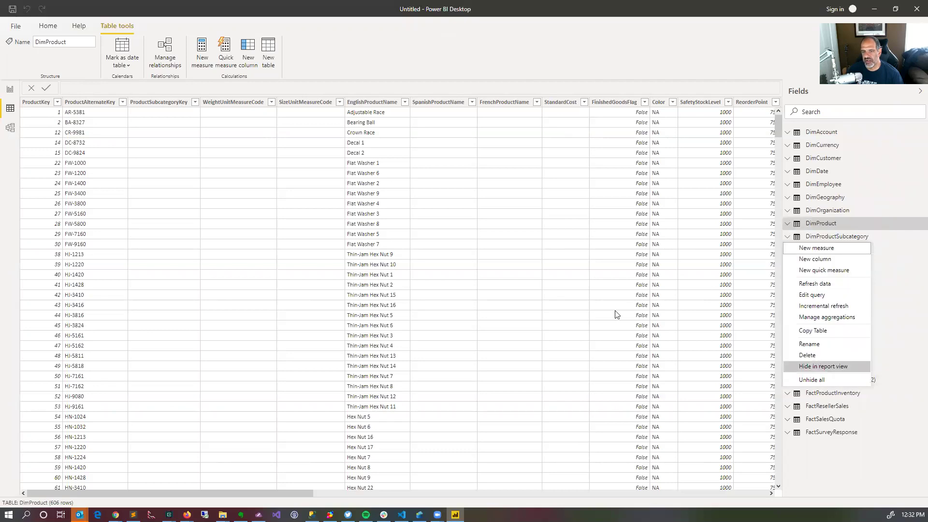
{"action": "left_click", "coordinate": [524, 273]}
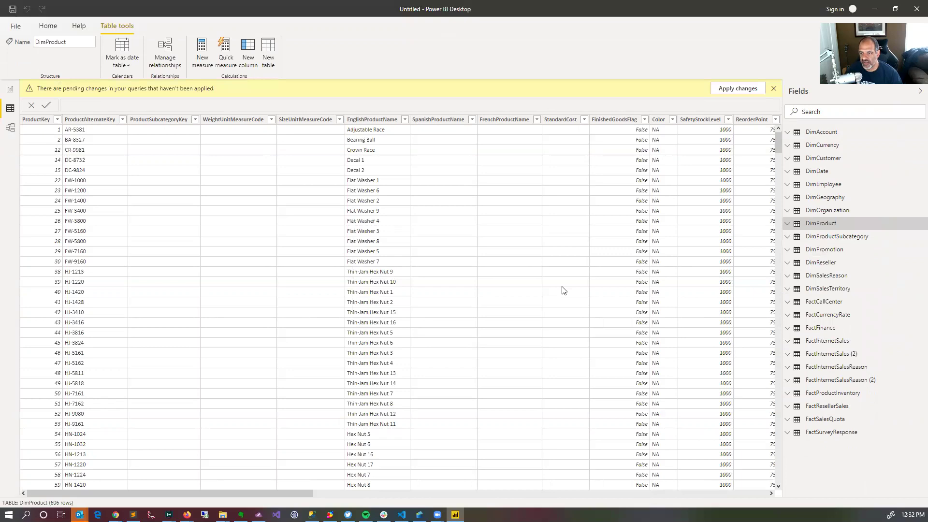
{"action": "right_click", "coordinate": [828, 356]}
{"action": "left_click", "coordinate": [757, 333]}
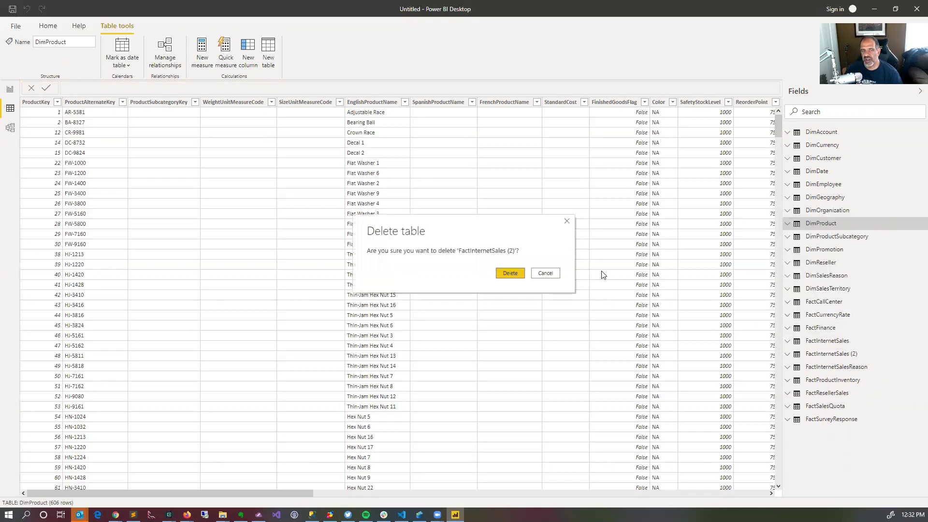
Expand DimProduct, replace the RELATED argument in its Column 2 formula with Dim, and commit the formula.
{"action": "left_click", "coordinate": [796, 225]}
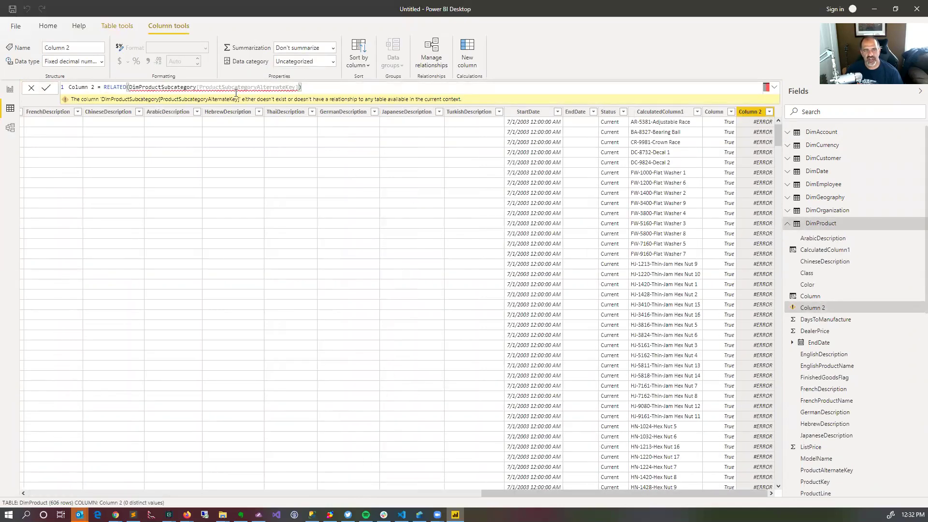
{"action": "double_click", "coordinate": [249, 91]}
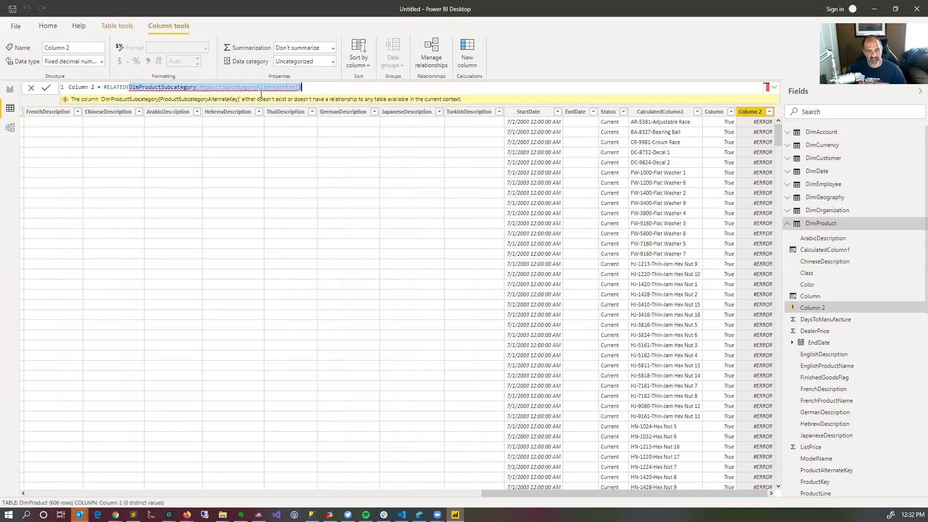
{"action": "key", "text": "BackSpace"}
{"action": "key", "text": "BackSpace"}
{"action": "type", "text": "("}
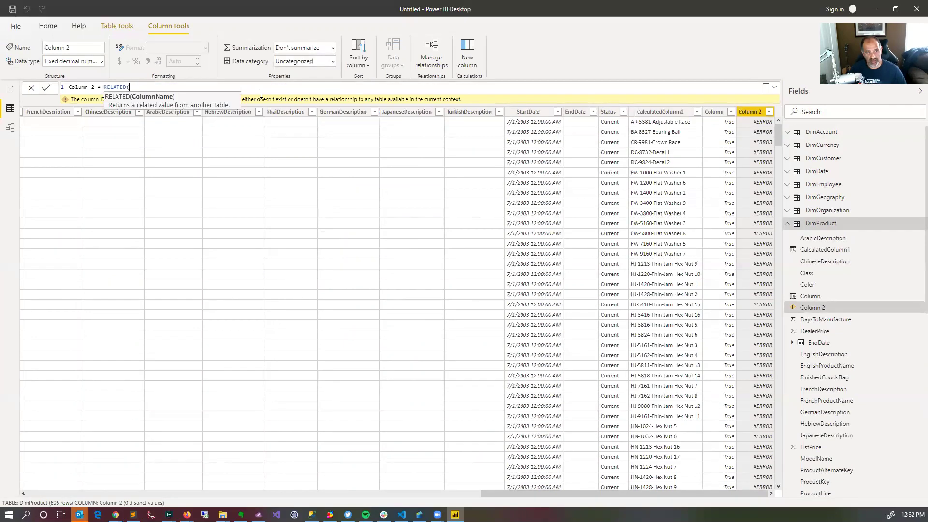
{"action": "type", "text": "Dim"}
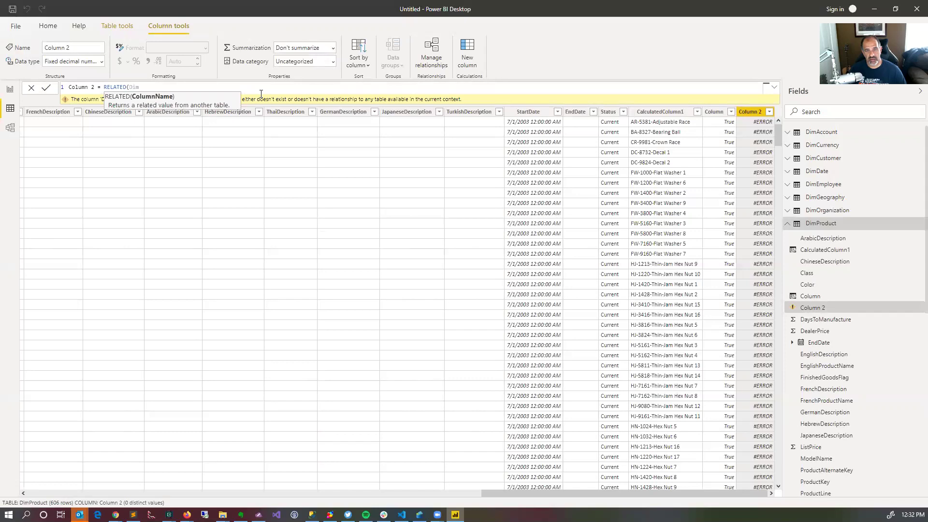
{"action": "type", "text": "Sub"}
{"action": "key", "text": "BackSpace"}
{"action": "key", "text": "BackSpace"}
{"action": "key", "text": "BackSpace"}
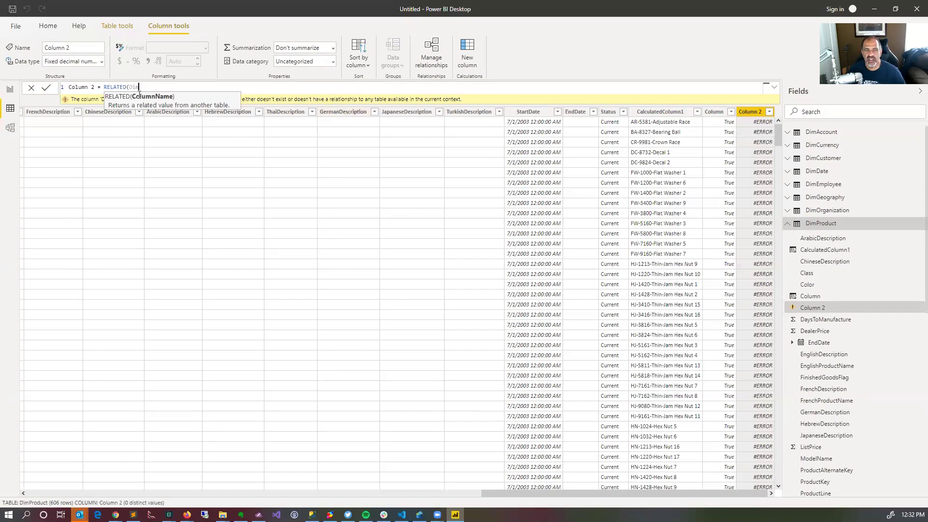
{"action": "left_click", "coordinate": [804, 307]}
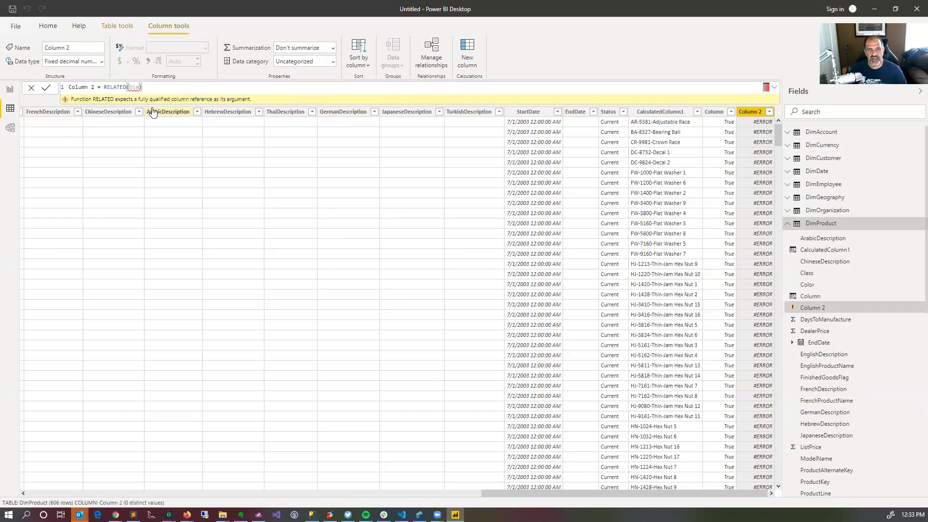
Try ProductSubcategory in place of Dim as the RELATED argument in Column 2's formula.
{"action": "key", "text": "BackSpace"}
{"action": "key", "text": "BackSpace"}
{"action": "key", "text": "BackSpace"}
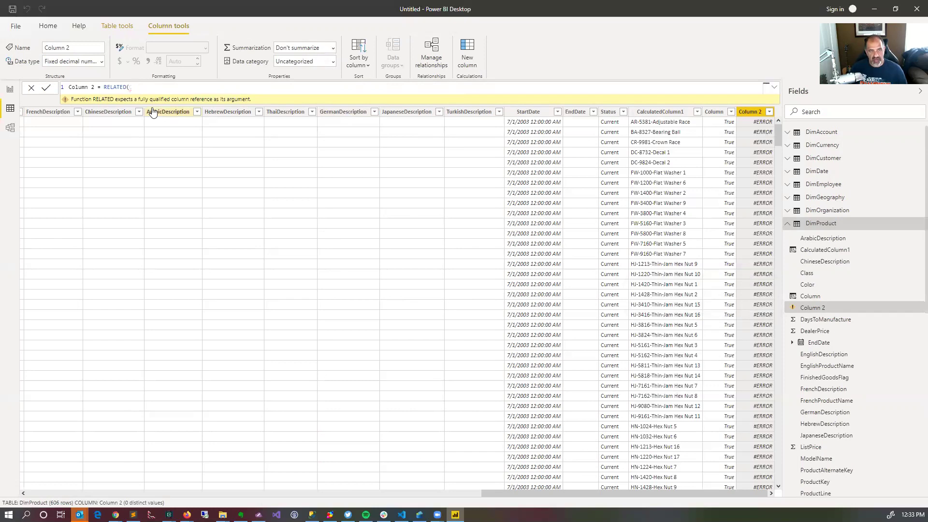
{"action": "type", "text": "Product"}
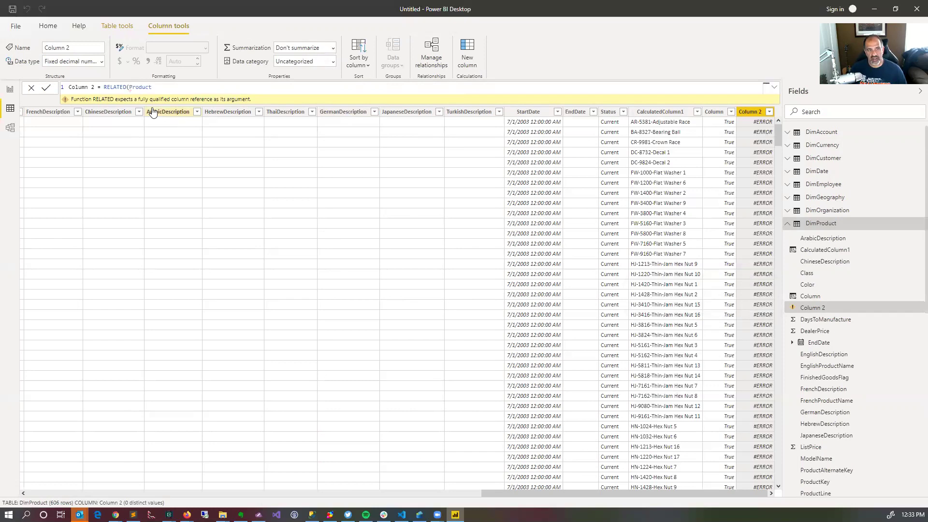
{"action": "type", "text": "s"}
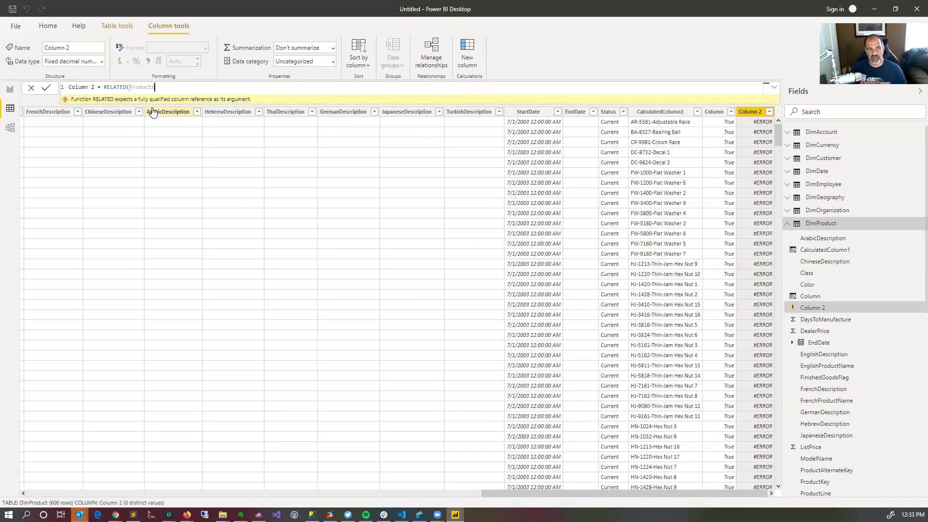
{"action": "type", "text": "ubcategory"}
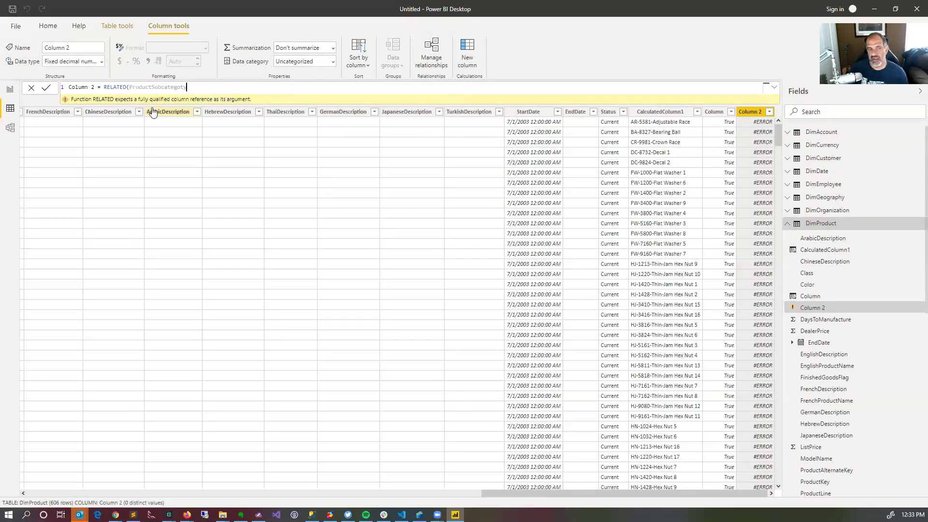
Erase the ProductSubcategory argument from Column 2's formula and close the parenthesis, leaving it as RELATED().
{"action": "key", "text": "BackSpace"}
{"action": "key", "text": "BackSpace"}
{"action": "key", "text": "BackSpace"}
{"action": "key", "text": "BackSpace"}
{"action": "key", "text": "BackSpace"}
{"action": "key", "text": "BackSpace"}
{"action": "key", "text": "BackSpace"}
{"action": "key", "text": "BackSpace"}
{"action": "key", "text": "BackSpace"}
{"action": "key", "text": "BackSpace"}
{"action": "key", "text": "BackSpace"}
{"action": "key", "text": "BackSpace"}
{"action": "key", "text": "BackSpace"}
{"action": "key", "text": "BackSpace"}
{"action": "key", "text": "BackSpace"}
{"action": "key", "text": "BackSpace"}
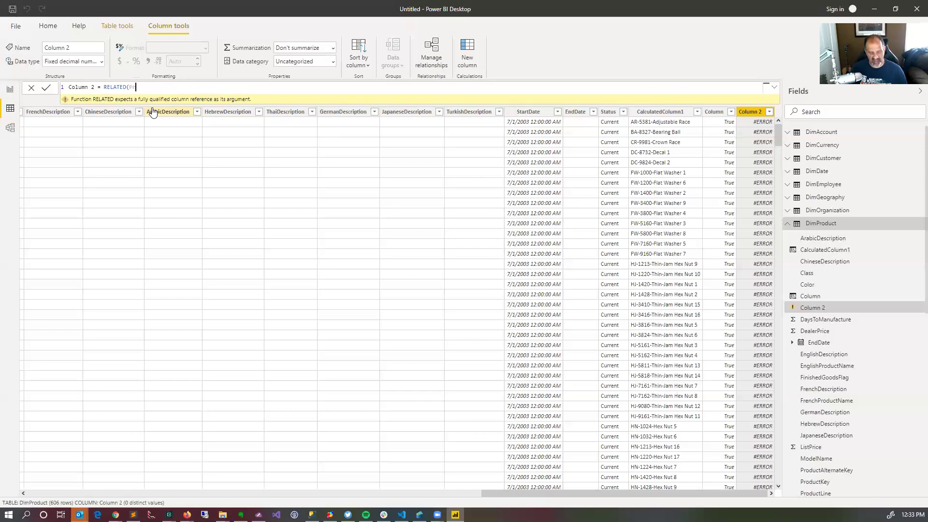
{"action": "key", "text": "BackSpace"}
{"action": "key", "text": "BackSpace"}
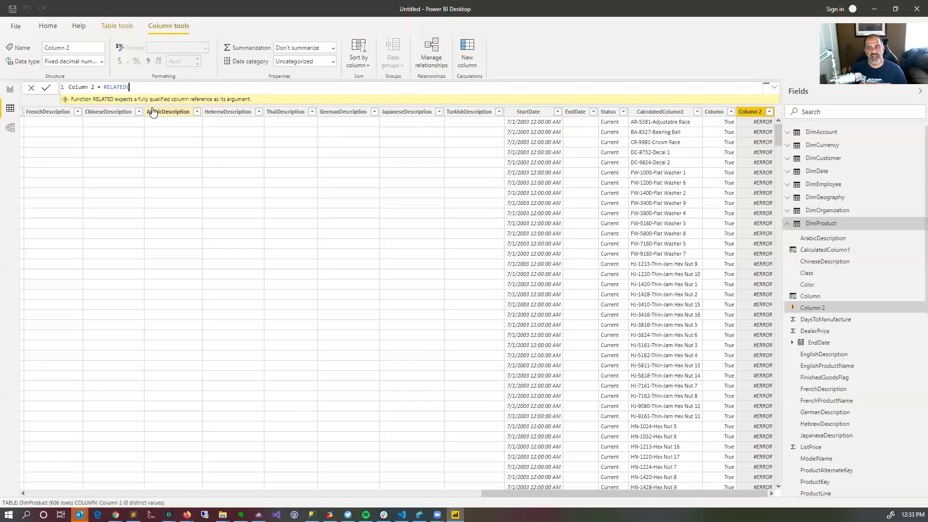
{"action": "left_click", "coordinate": [15, 31]}
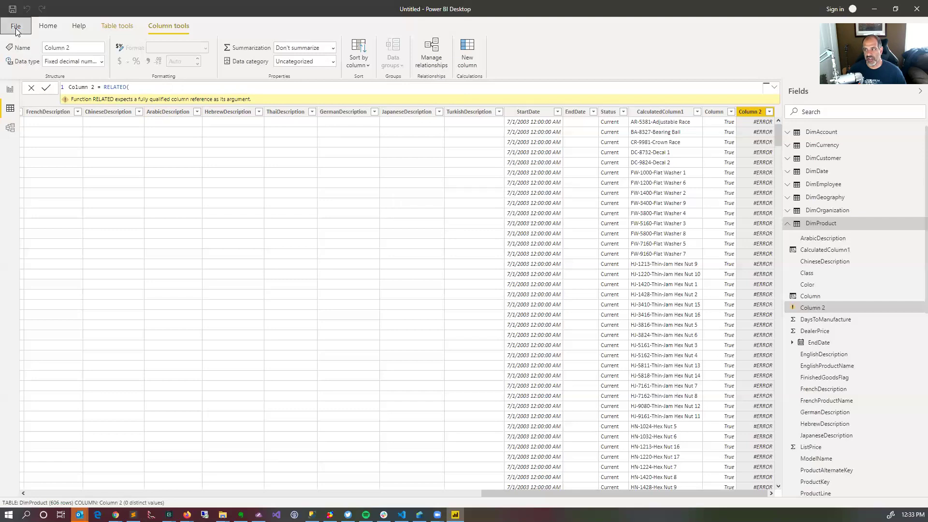
{"action": "type", "text": ")"}
Save the report as StairwayLivePowerB1_1 in the Documents folder.
{"action": "left_click", "coordinate": [16, 29]}
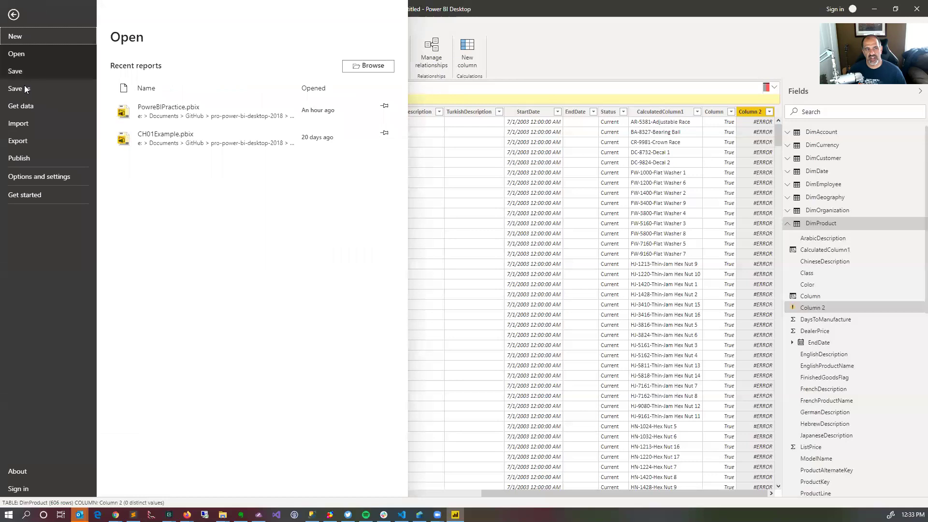
{"action": "key", "text": "Escape"}
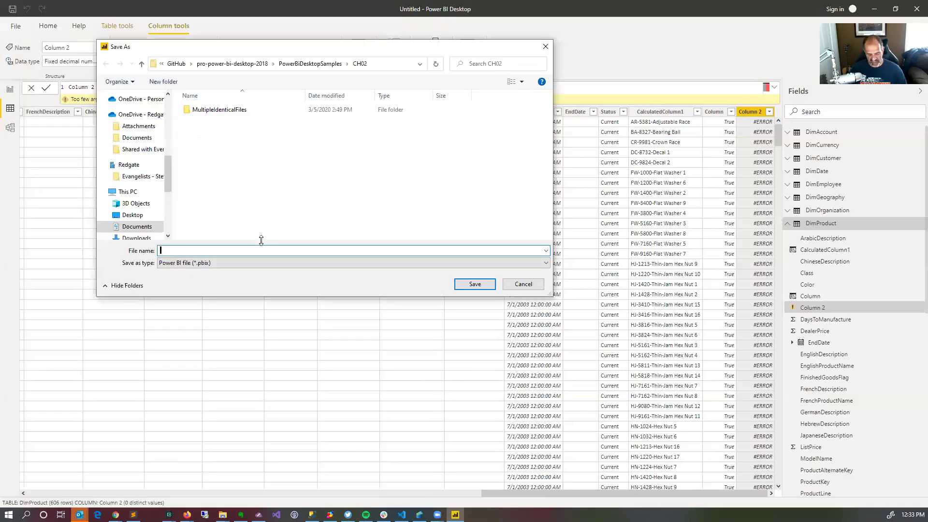
{"action": "type", "text": "Stair"}
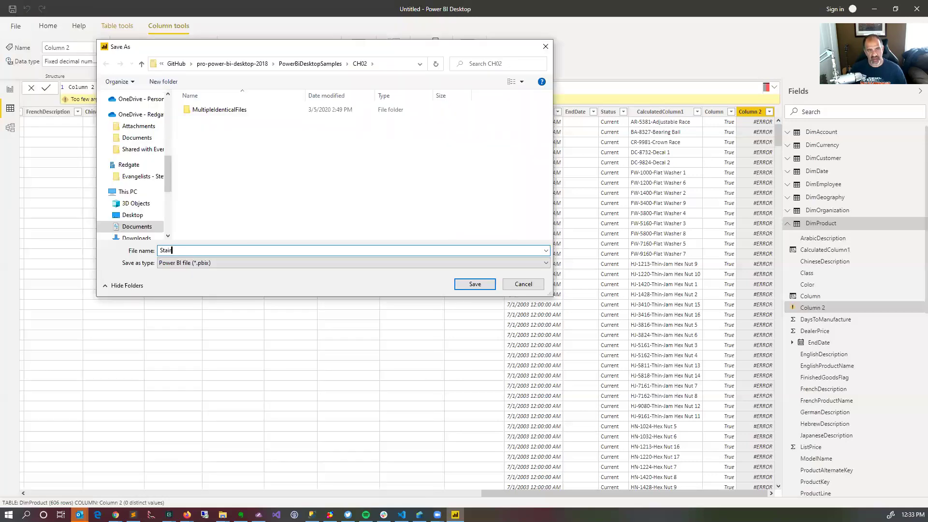
{"action": "type", "text": "wayLive"}
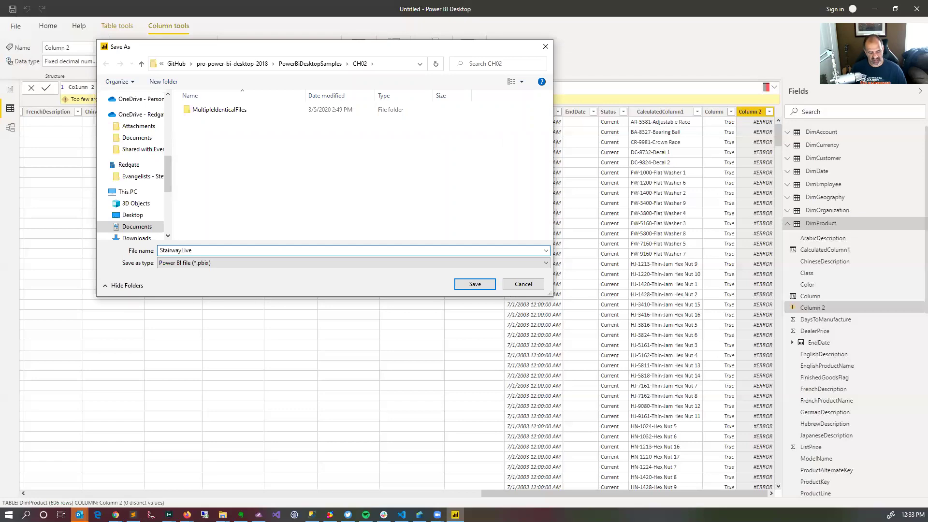
{"action": "type", "text": "PowerBE_"}
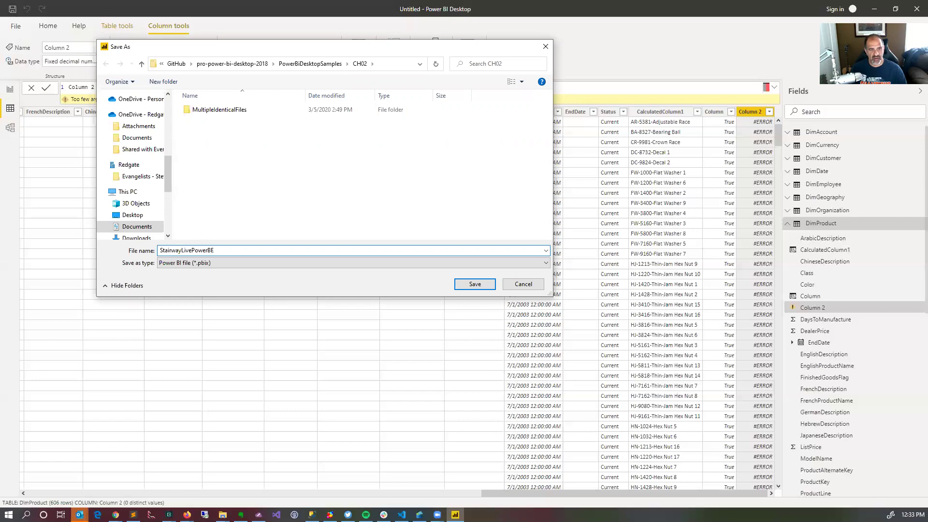
{"action": "type", "text": "1"}
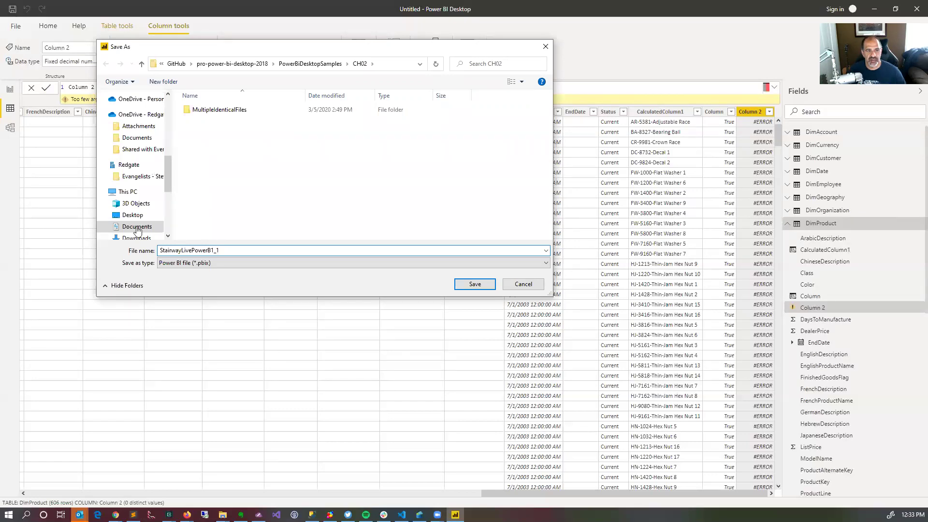
{"action": "left_click", "coordinate": [176, 64]}
{"action": "key", "text": "alt+Up"}
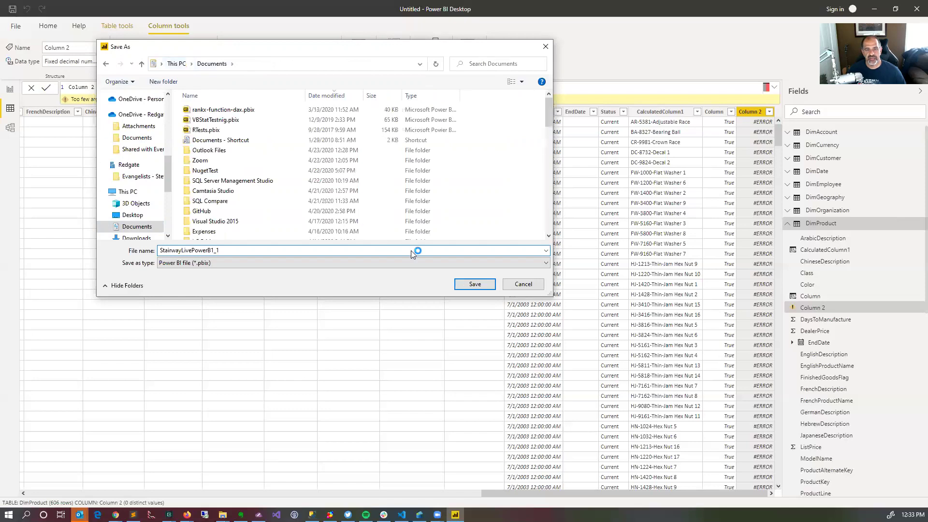
{"action": "key", "text": "Escape"}
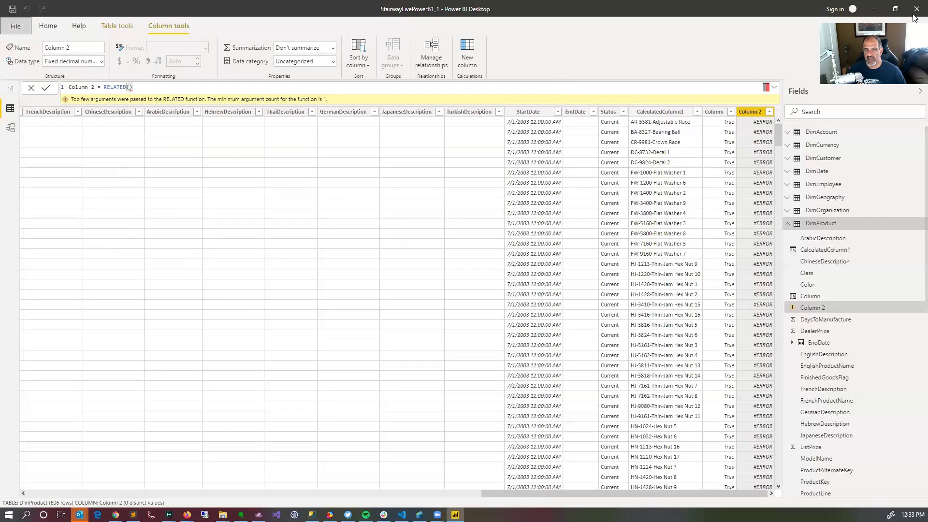
Restart Power BI Desktop and reopen the saved StairwayLivePowerB1_1.pbix report.
{"action": "key", "text": "alt+Tab"}
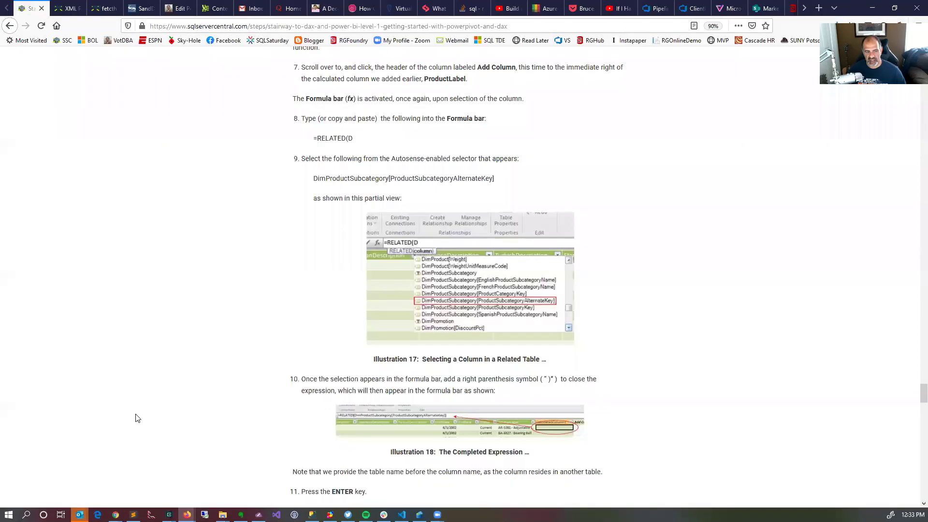
{"action": "key", "text": "super"}
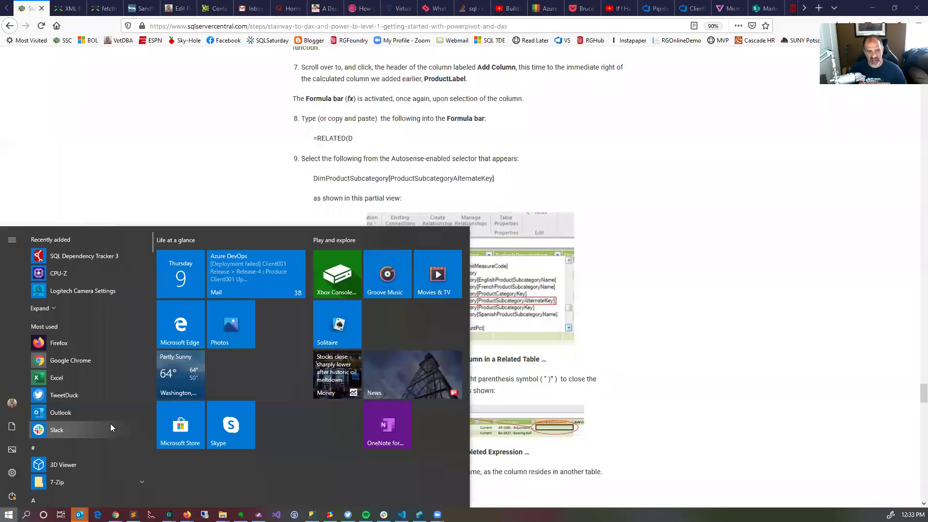
{"action": "key", "text": "super"}
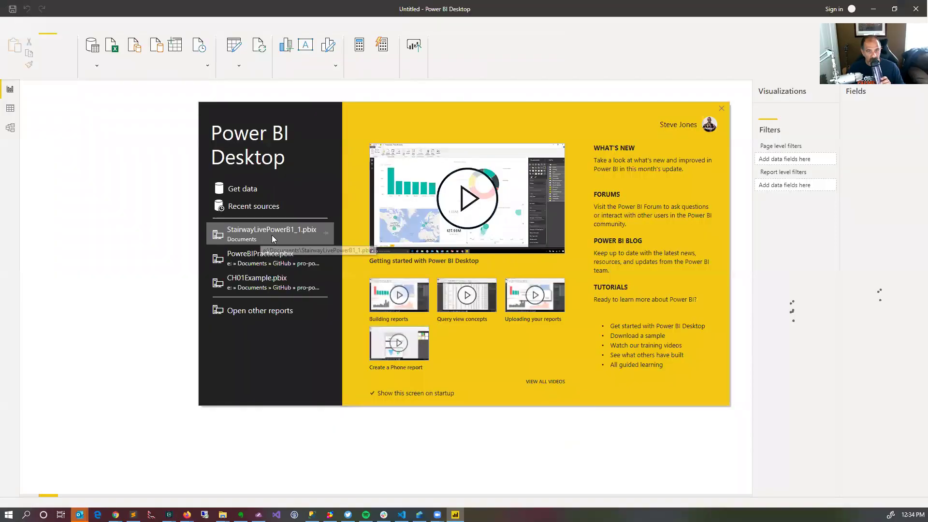
{"action": "left_click", "coordinate": [272, 235]}
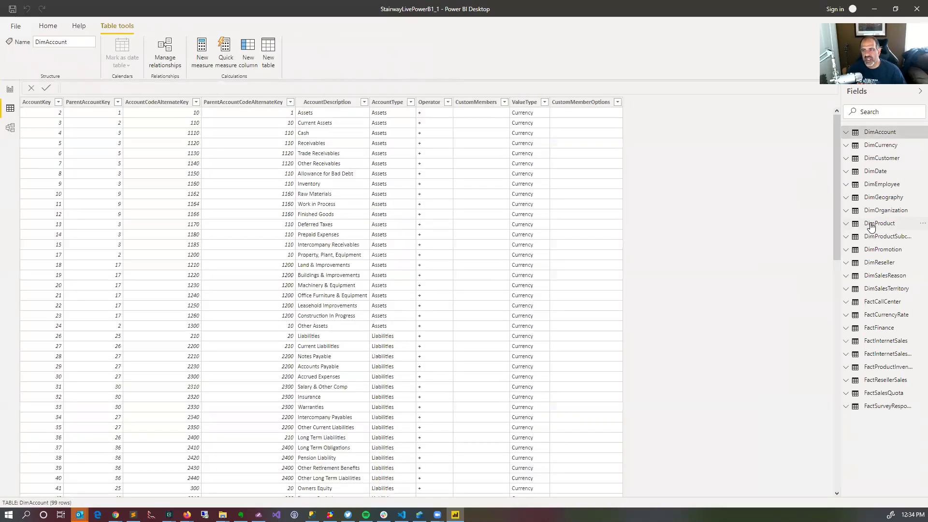
Expand DimProduct and enter Dim as the RELATED argument in Column 2's formula.
{"action": "left_click", "coordinate": [871, 225]}
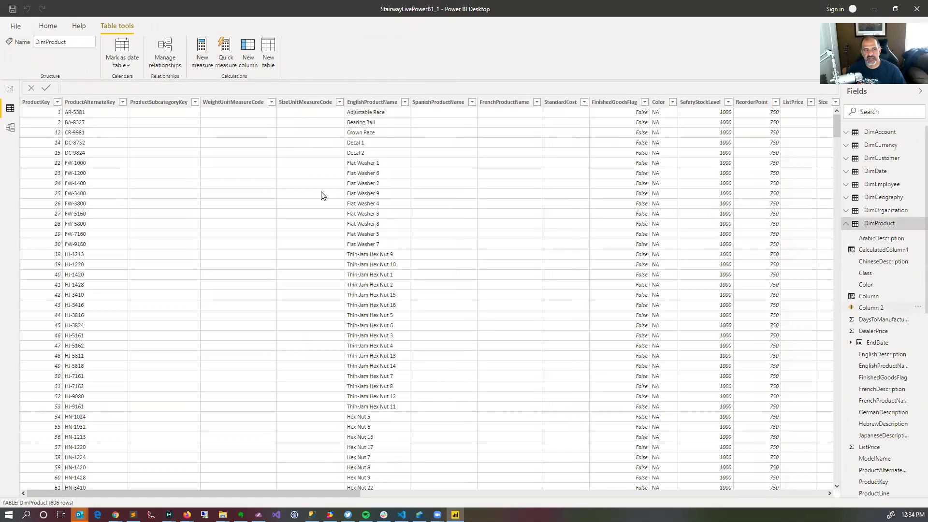
{"action": "left_click", "coordinate": [128, 89]}
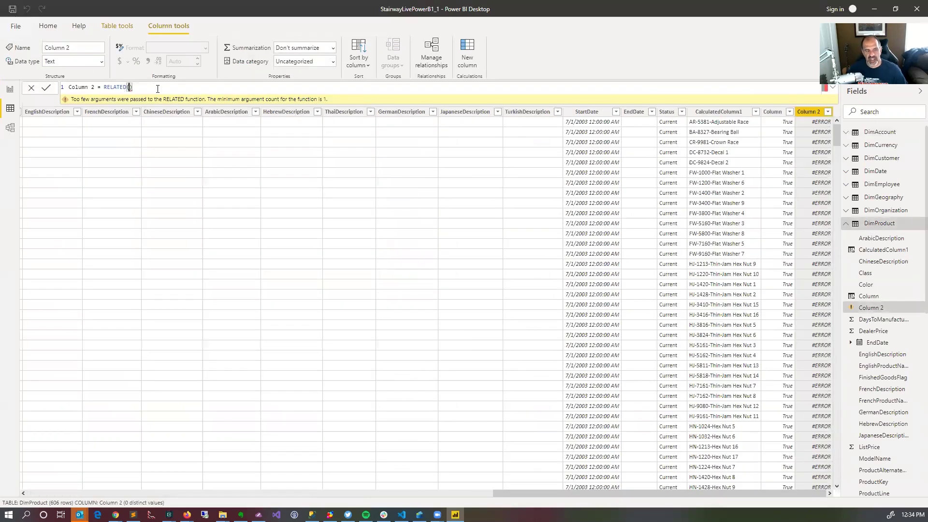
{"action": "type", "text": "Dim"}
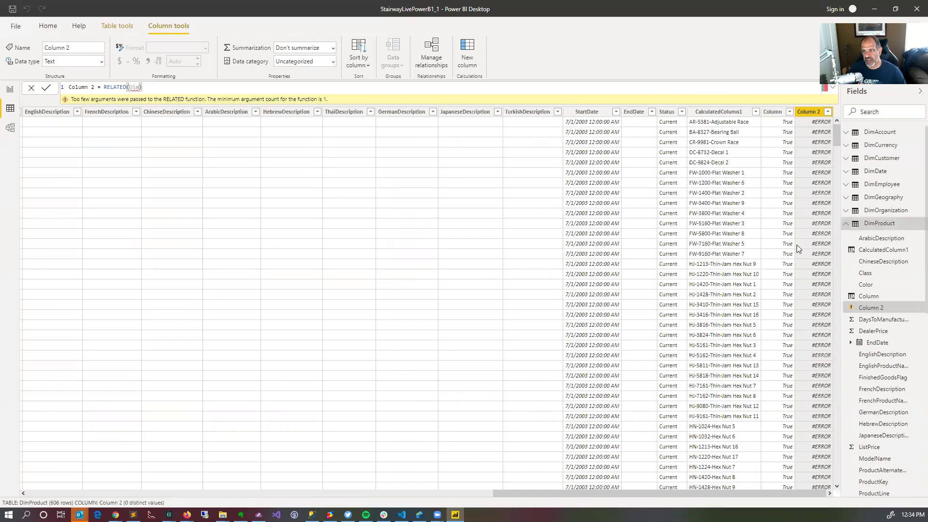
Compare the columns of DimProductSubcategory and DimProduct, widening the field list to read the full column names.
{"action": "left_click", "coordinate": [845, 226]}
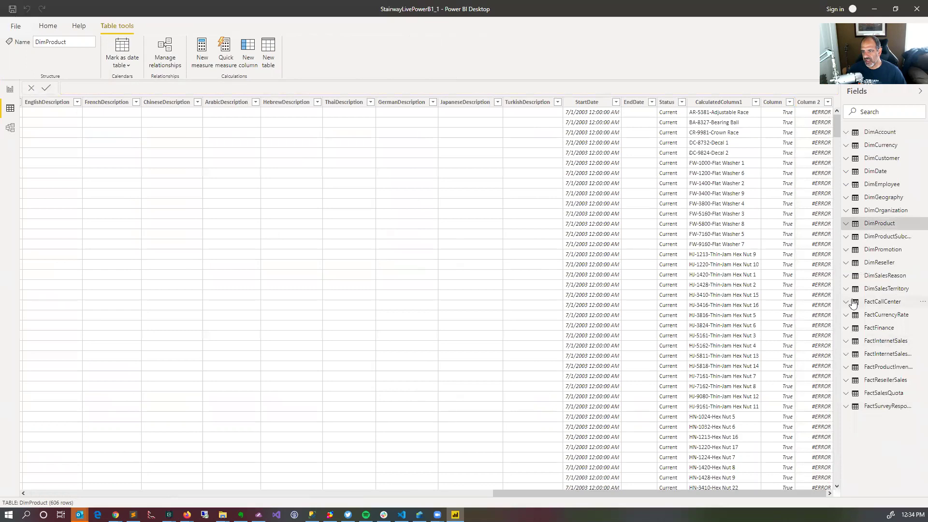
{"action": "left_click", "coordinate": [846, 239]}
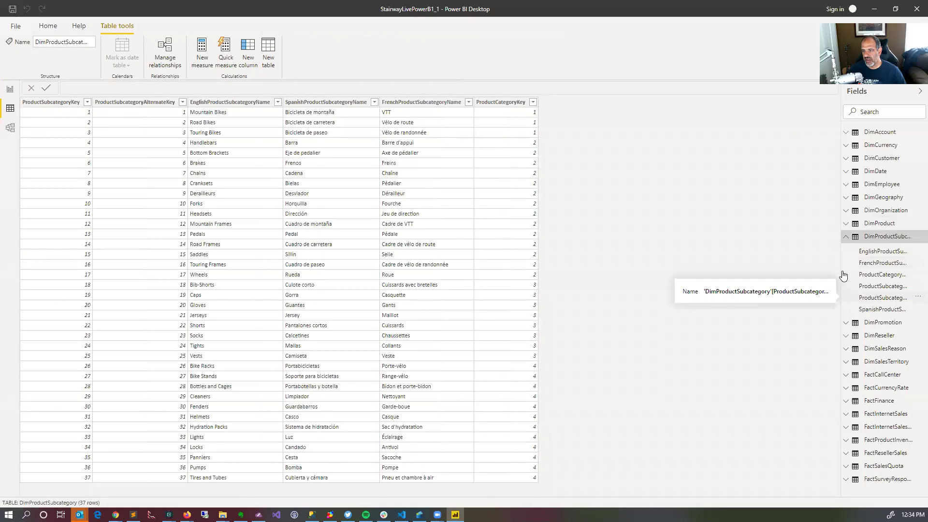
{"action": "left_click_drag", "start_coordinate": [781, 254], "coordinate": [781, 268]}
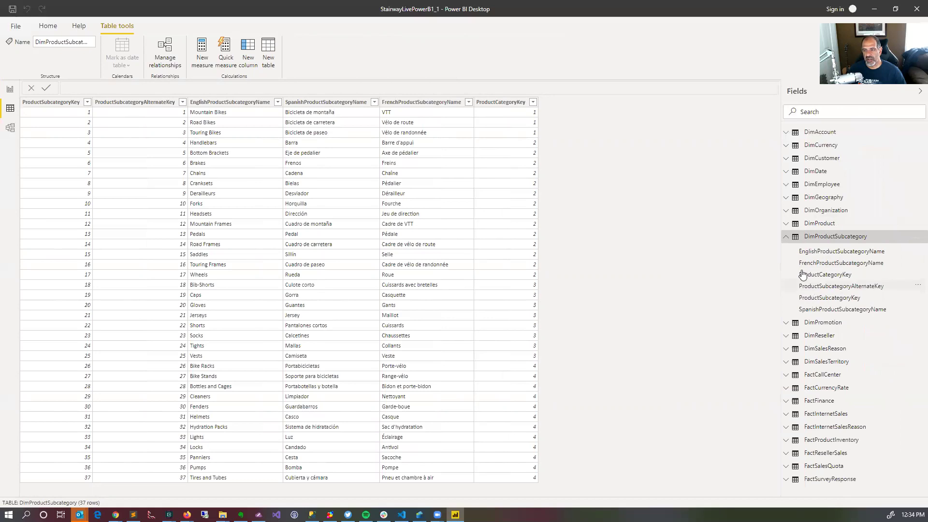
{"action": "left_click", "coordinate": [812, 224]}
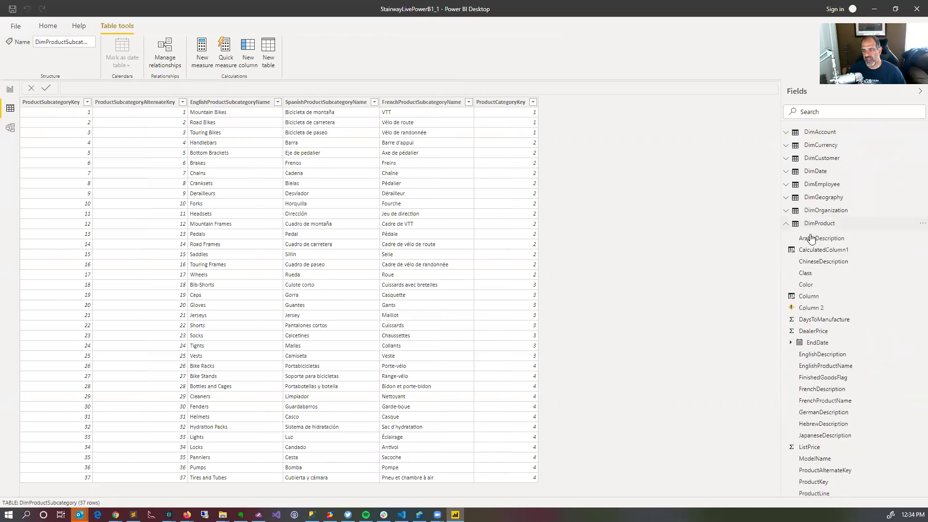
{"action": "scroll", "coordinate": [807, 300], "scroll_direction": "down", "scroll_amount": 8}
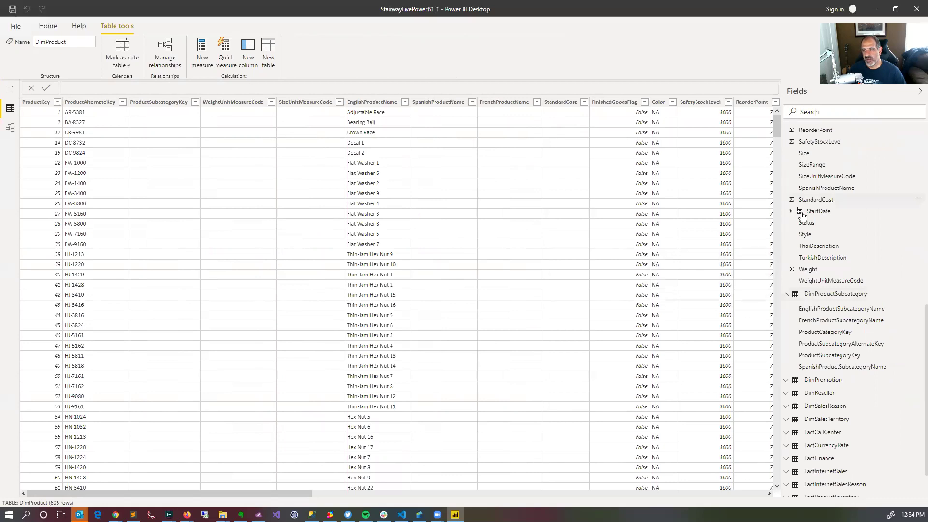
{"action": "scroll", "coordinate": [803, 217], "scroll_direction": "up", "scroll_amount": 5}
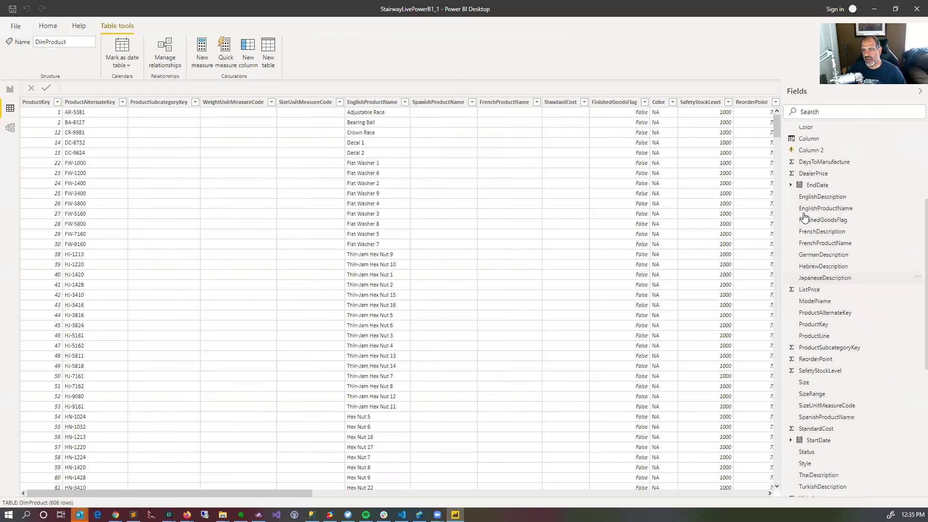
{"action": "scroll", "coordinate": [812, 241], "scroll_direction": "up", "scroll_amount": 2}
Select Column 2 in DimProduct and try to insert EnglishProductSubcategoryName from DimProductSubcategory into its RELATED formula.
{"action": "left_click", "coordinate": [811, 243]}
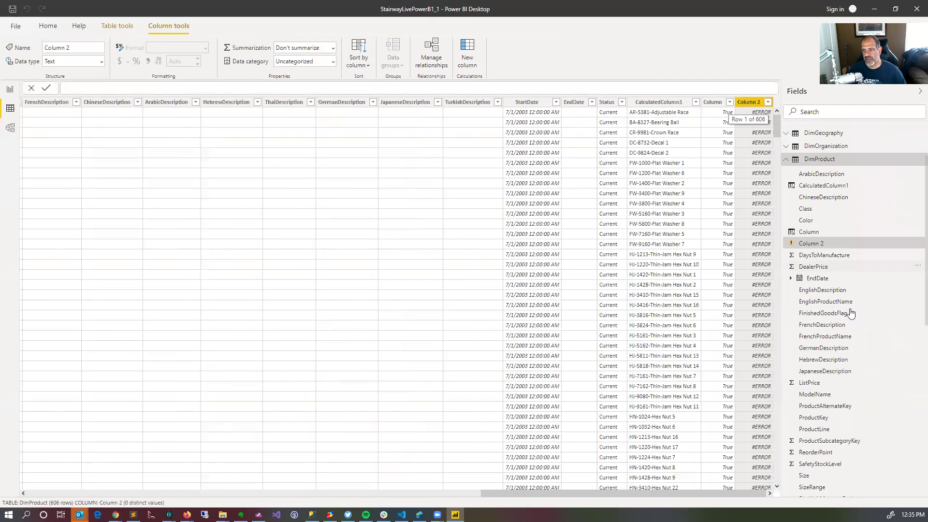
{"action": "scroll", "coordinate": [847, 309], "scroll_direction": "down", "scroll_amount": 8}
{"action": "left_click_drag", "start_coordinate": [841, 298], "coordinate": [141, 90]}
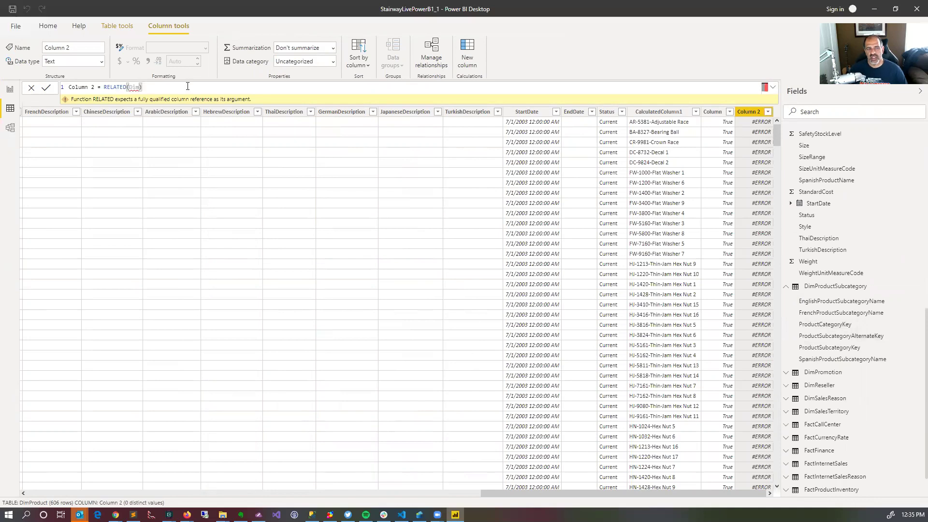
Clear Column 2's entire formula, commit the empty definition, and select the neighbouring calculated column named Column.
{"action": "key", "text": "BackSpace"}
{"action": "key", "text": "BackSpace"}
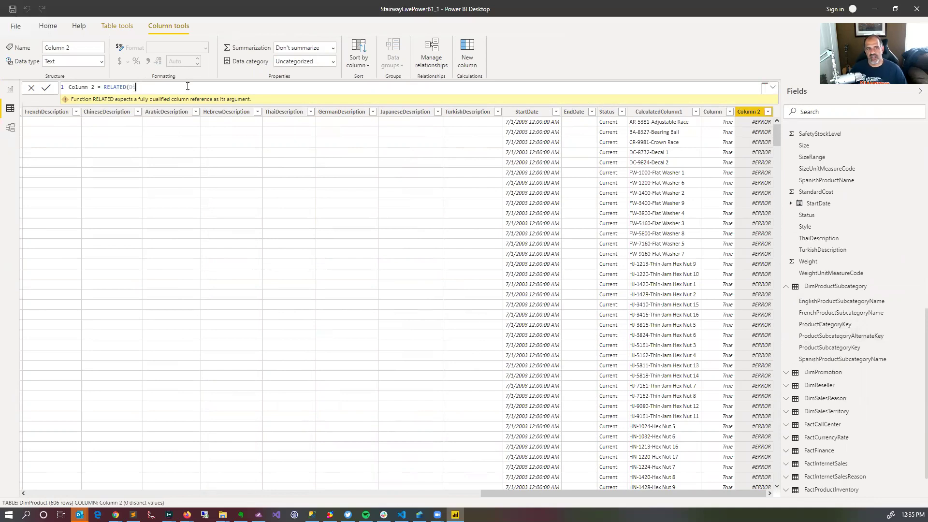
{"action": "key", "text": "ctrl+a"}
{"action": "key", "text": "BackSpace"}
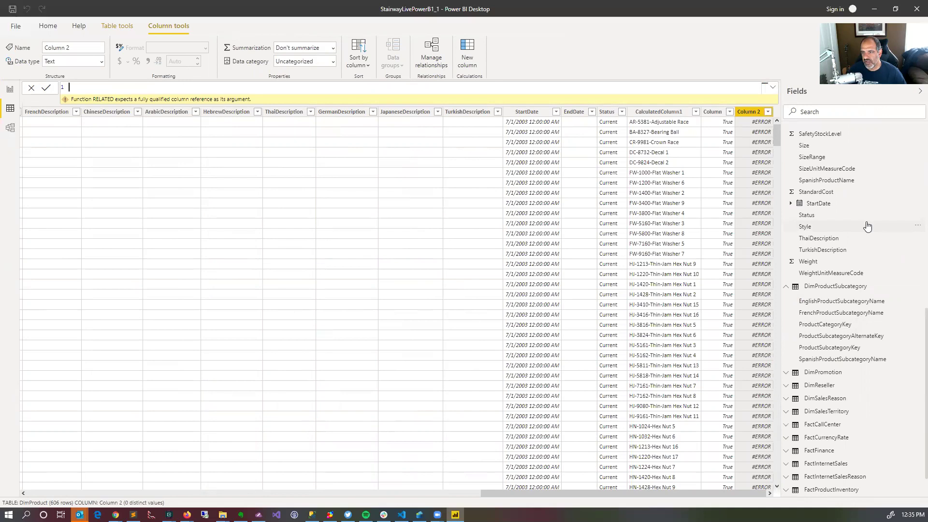
{"action": "scroll", "coordinate": [868, 226], "scroll_direction": "up", "scroll_amount": 5}
{"action": "left_click", "coordinate": [827, 170]}
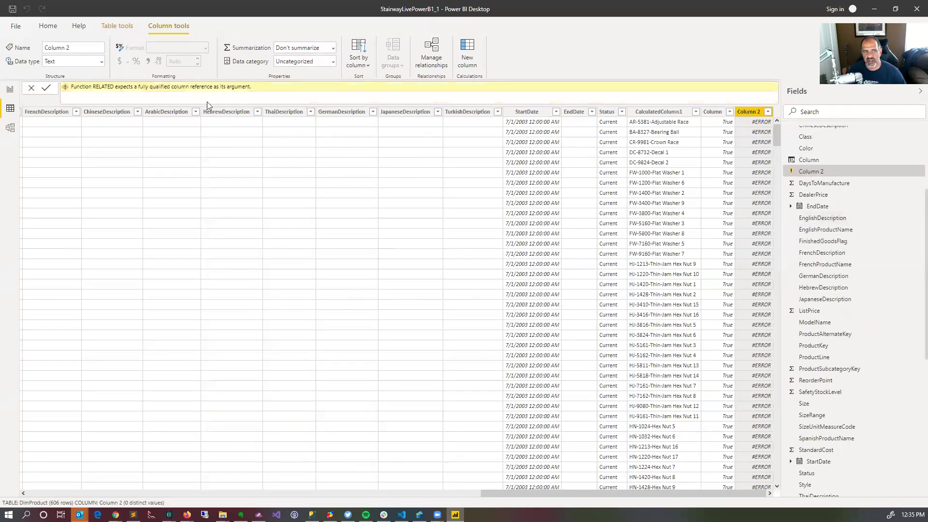
{"action": "key", "text": "Return"}
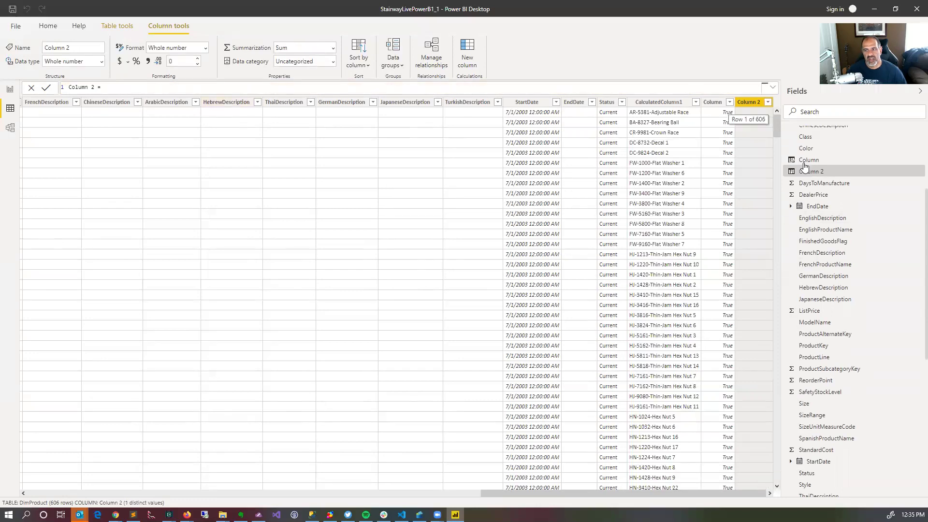
{"action": "left_click", "coordinate": [804, 163]}
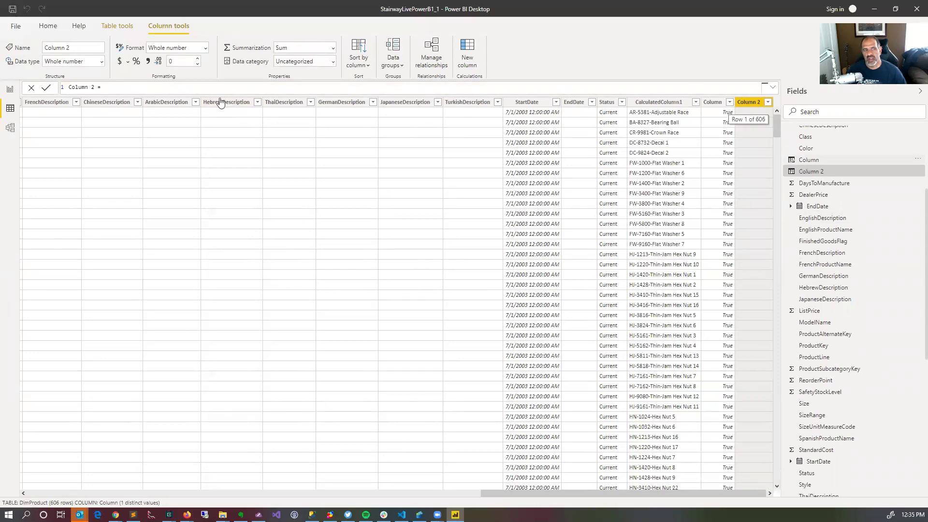
Replace the (100 > 10) expression in the calculated column named Column with the RELATED function.
{"action": "left_click", "coordinate": [97, 87]}
{"action": "key", "text": "shift+End"}
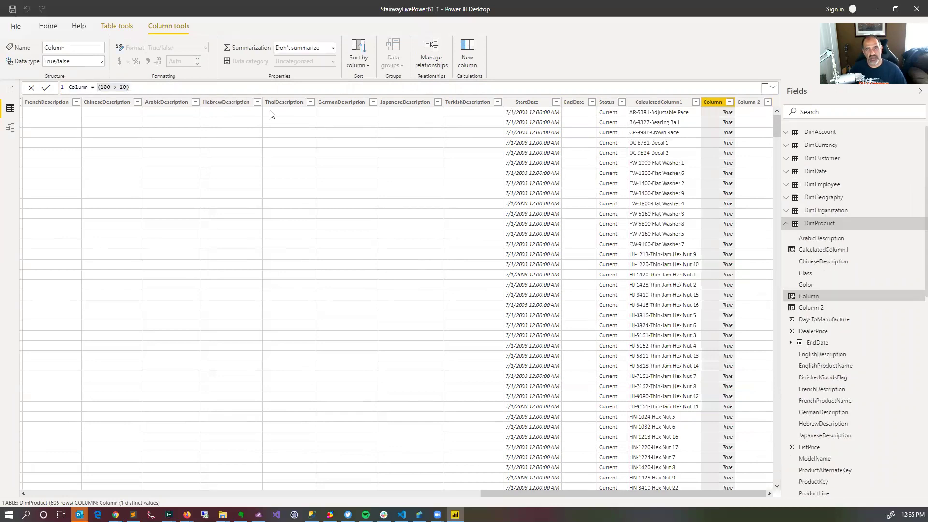
{"action": "left_click", "coordinate": [133, 87]}
{"action": "left_click_drag", "start_coordinate": [133, 87], "coordinate": [107, 87]}
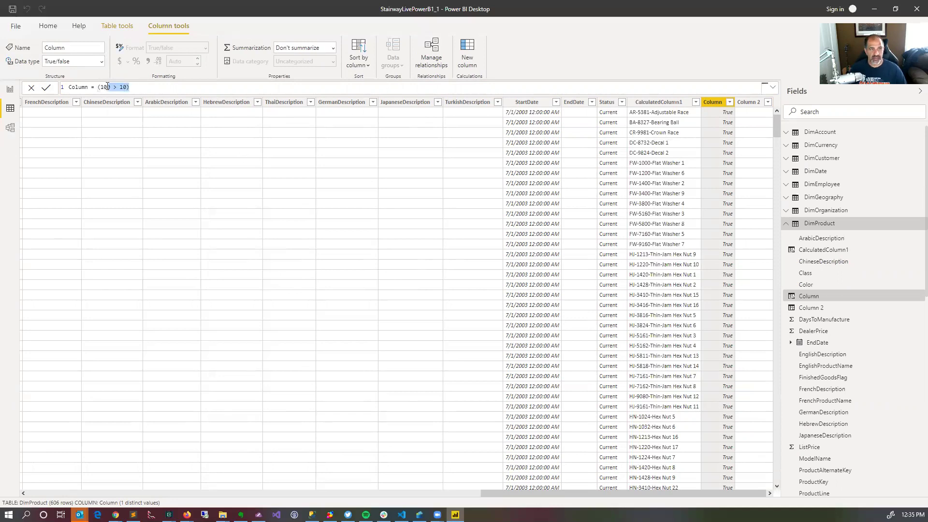
{"action": "key", "text": "BackSpace"}
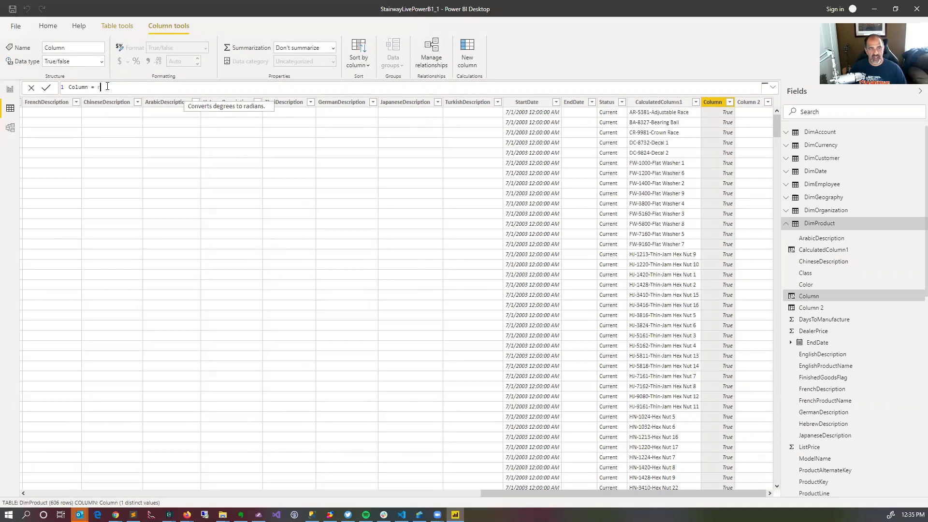
{"action": "type", "text": "re"}
{"action": "key", "text": "Tab"}
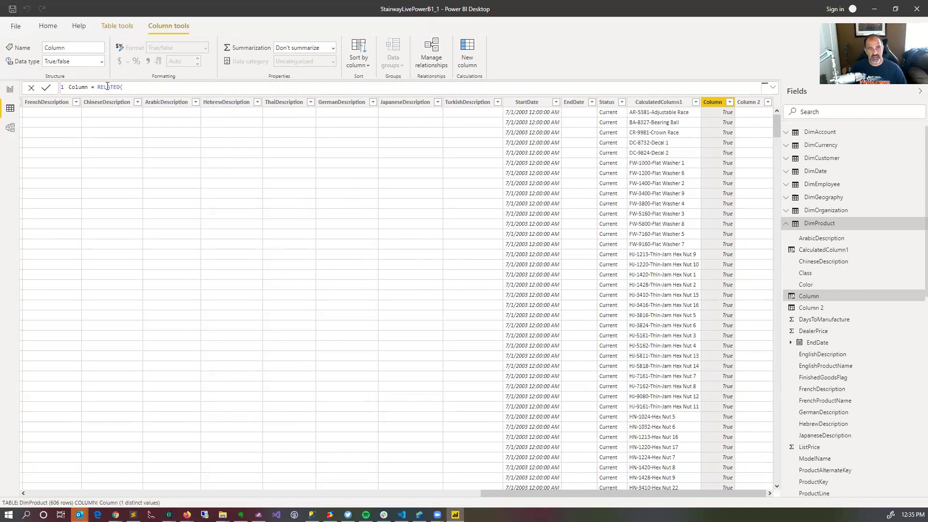
Enter DimProductSubcategory with an opening square bracket as the RELATED argument in Column's formula.
{"action": "type", "text": "DimProudct"}
{"action": "key", "text": "BackSpace"}
{"action": "key", "text": "BackSpace"}
{"action": "key", "text": "BackSpace"}
{"action": "key", "text": "BackSpace"}
{"action": "key", "text": "BackSpace"}
{"action": "key", "text": "BackSpace"}
{"action": "type", "text": "r"}
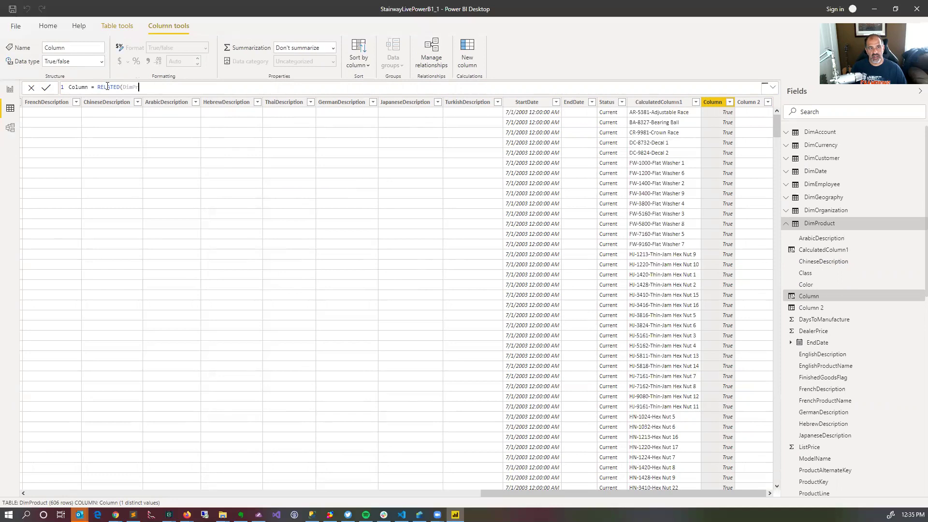
{"action": "type", "text": "oductSubcategory"}
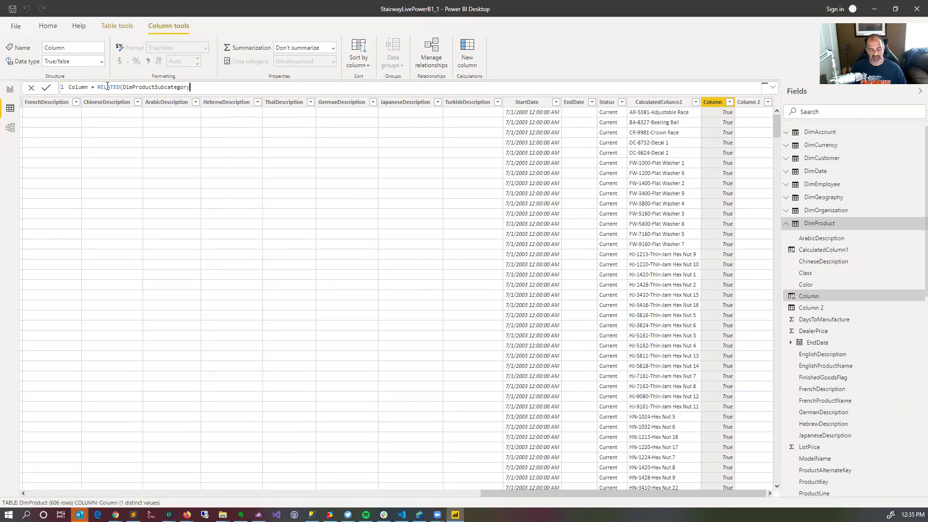
{"action": "type", "text": "["}
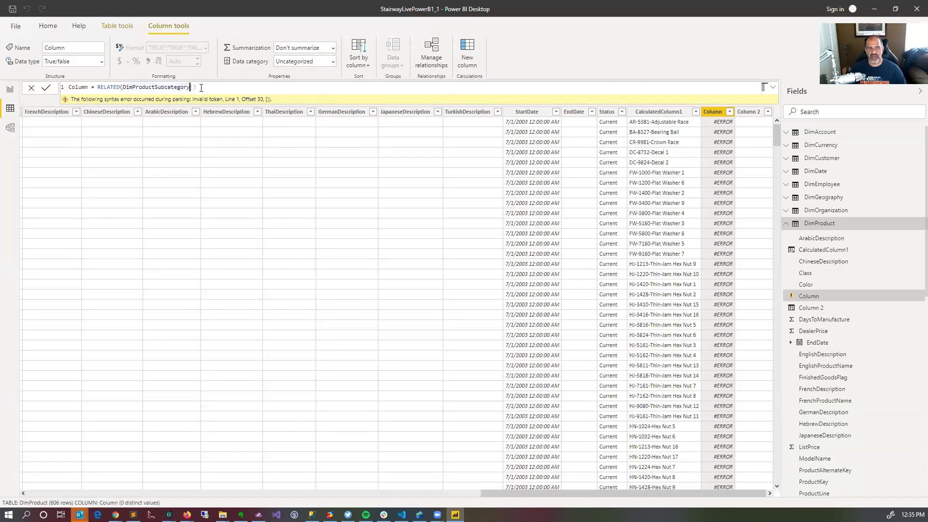
Complete the closing brackets of Column's RELATED(DimProductSubcategory[]) formula and recommit it.
{"action": "key", "text": "Left"}
{"action": "key", "text": "Left"}
{"action": "key", "text": "Left"}
{"action": "key", "text": "Left"}
{"action": "key", "text": "Left"}
{"action": "key", "text": "Left"}
{"action": "key", "text": "Left"}
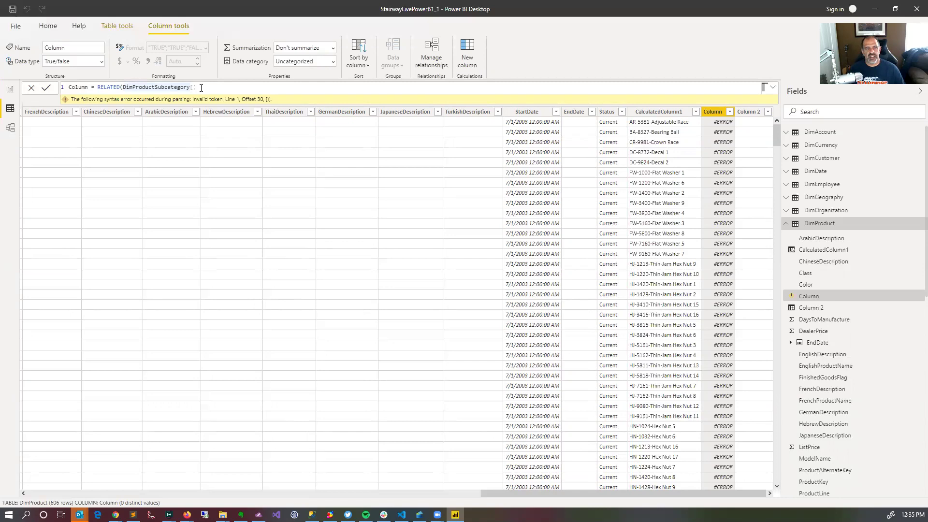
{"action": "left_click", "coordinate": [201, 87]}
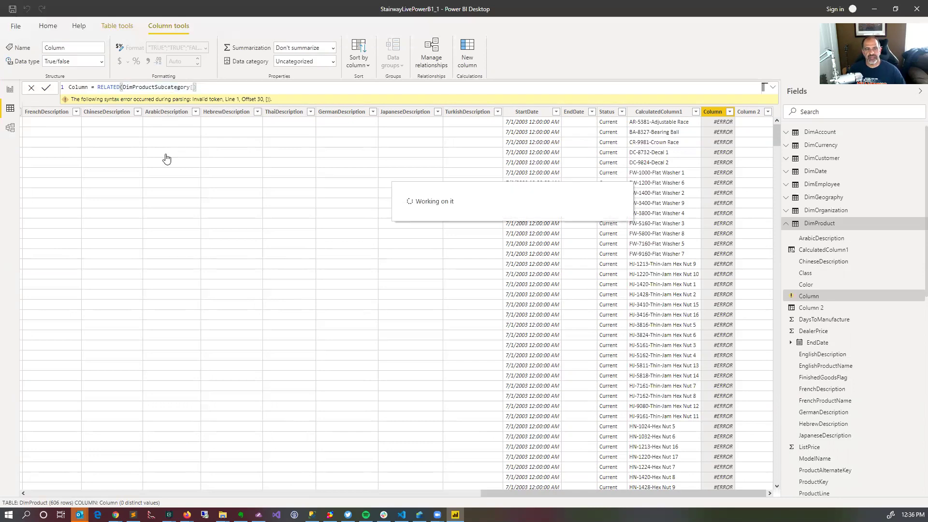
{"action": "type", "text": ")"}
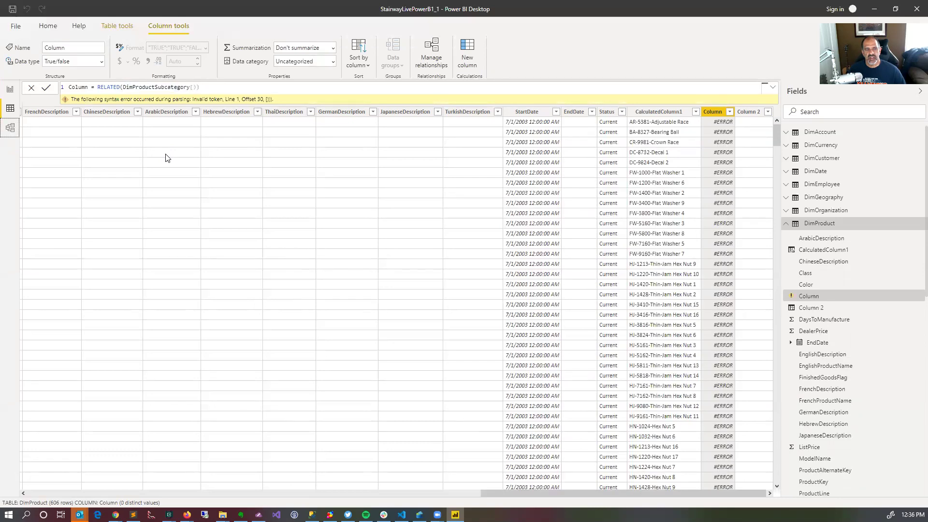
Show the model diagram, save the current report, and start a new blank report.
{"action": "left_click", "coordinate": [10, 127]}
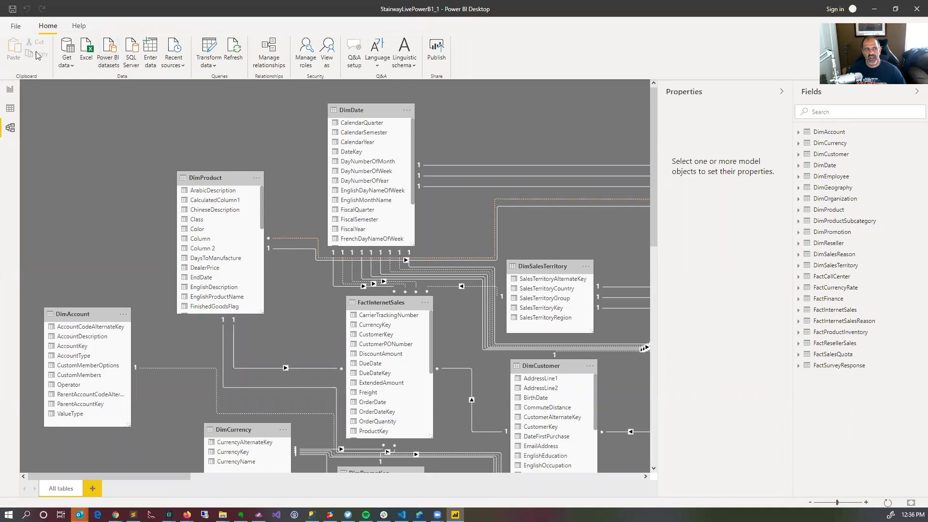
{"action": "left_click", "coordinate": [16, 27]}
{"action": "left_click", "coordinate": [95, 71]}
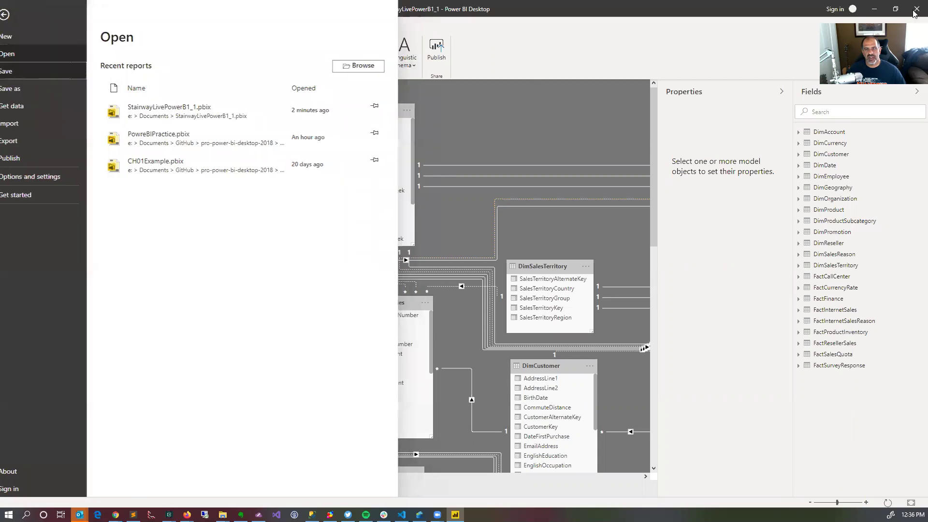
{"action": "left_click", "coordinate": [16, 26]}
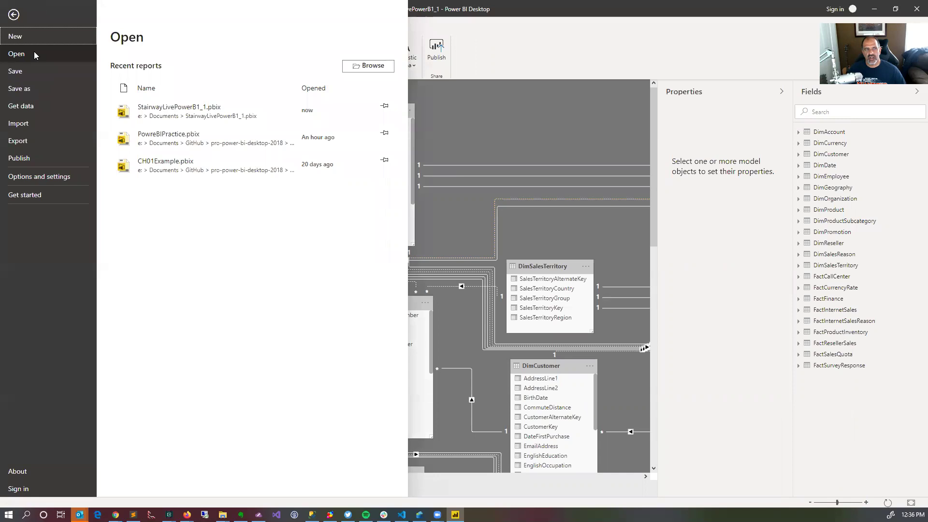
{"action": "left_click", "coordinate": [24, 41]}
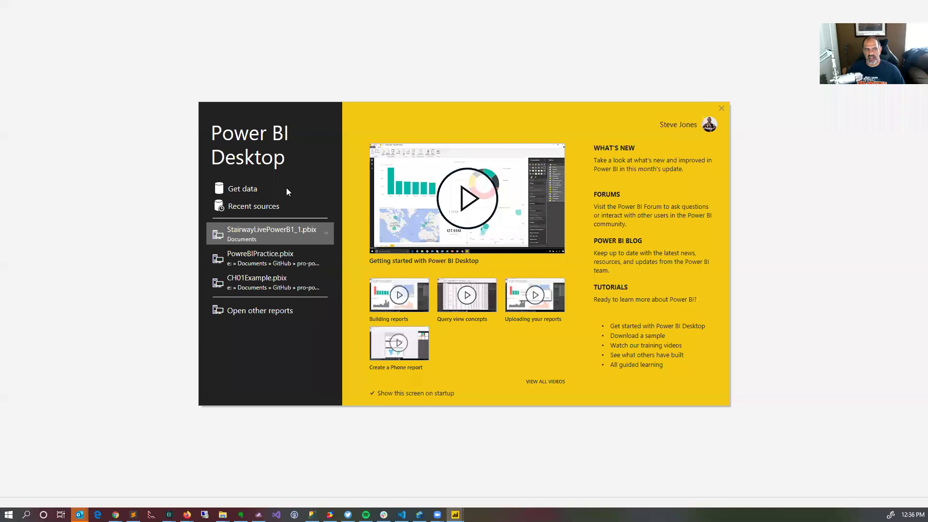
Connect the new report to the SQL Server database source on server Plato\SQL2017.
{"action": "left_click", "coordinate": [286, 187]}
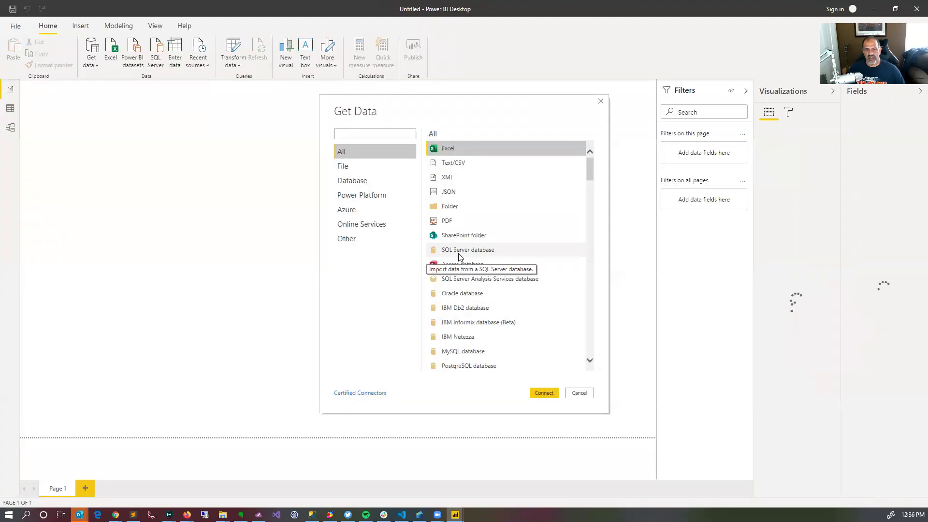
{"action": "left_click", "coordinate": [459, 255]}
{"action": "left_click", "coordinate": [537, 394]}
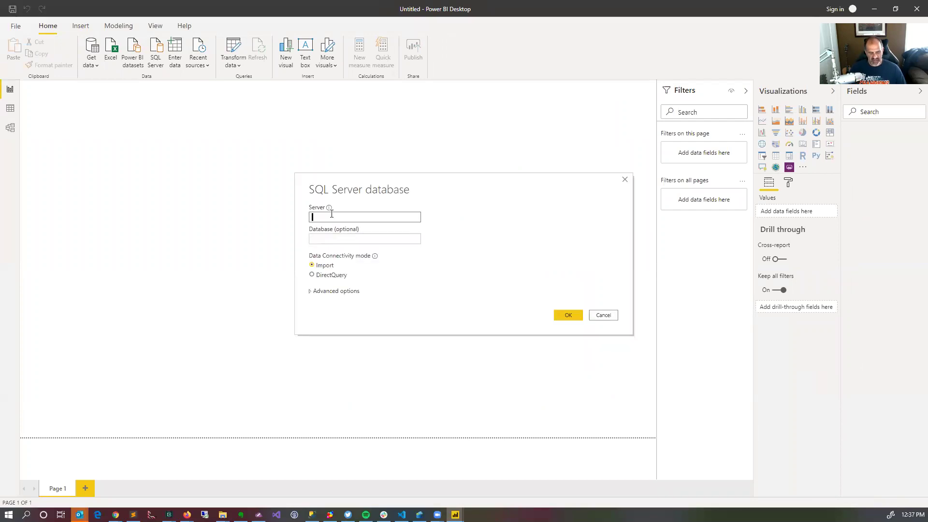
{"action": "type", "text": "Plato\\SQL"}
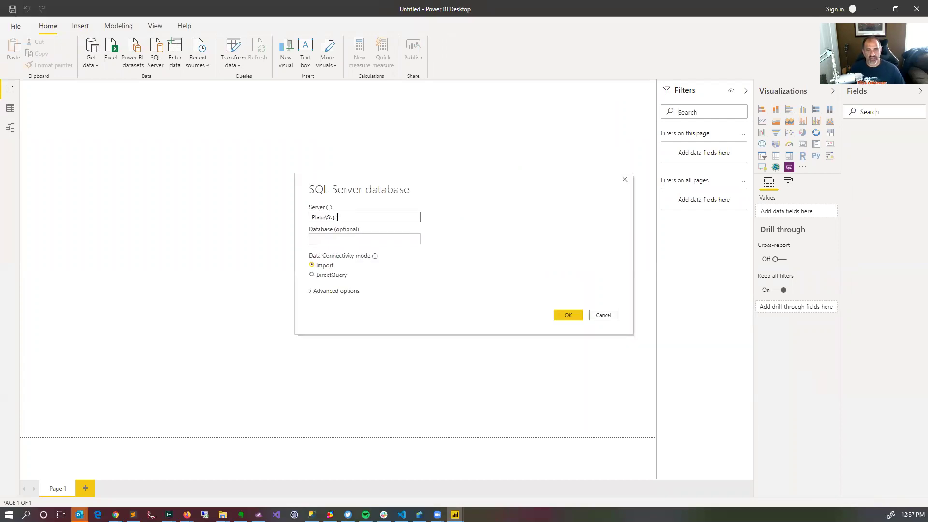
{"action": "type", "text": "2017"}
{"action": "key", "text": "Return"}
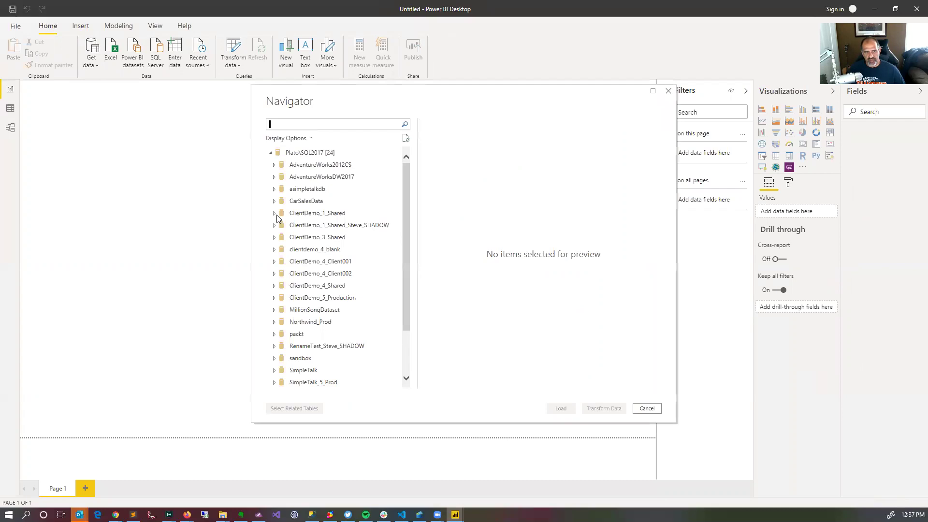
In the AdventureWorksDW2017 database, select DimAccount, DimCurrency, DimCustomer, DimDate, DimGeography and DimProduct for import.
{"action": "left_click", "coordinate": [275, 176]}
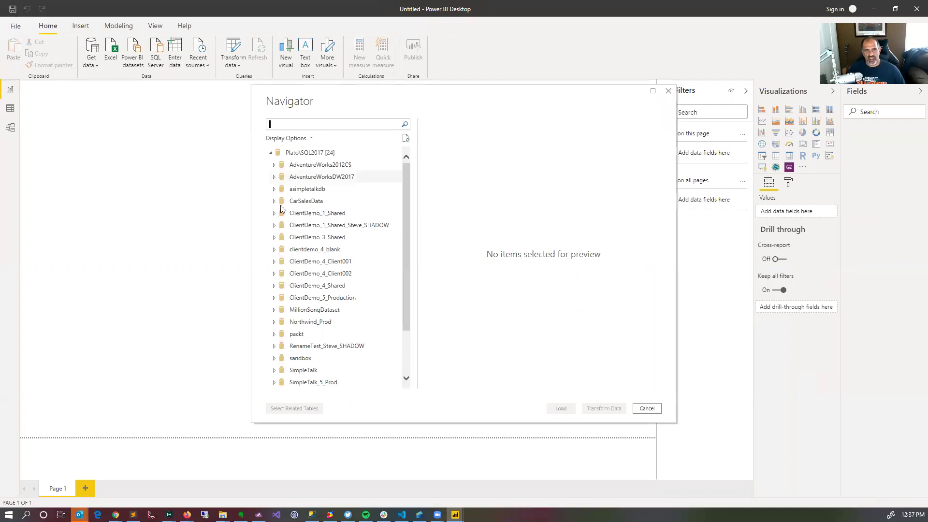
{"action": "left_click", "coordinate": [285, 274]}
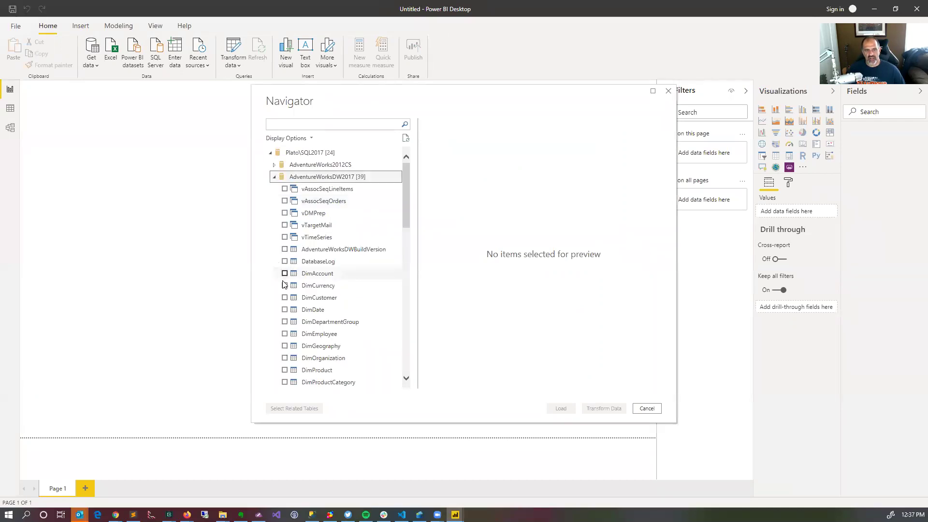
{"action": "left_click", "coordinate": [284, 286]}
{"action": "left_click", "coordinate": [285, 298]}
{"action": "left_click", "coordinate": [285, 310]}
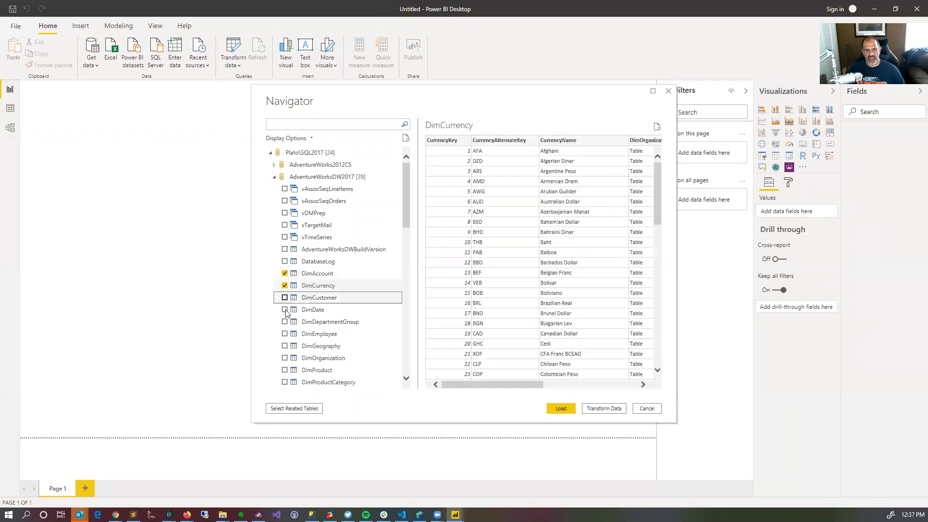
{"action": "left_click", "coordinate": [284, 346]}
{"action": "left_click", "coordinate": [285, 370]}
Add DimPromotion, DimSalesReason, DimSalesTerritory, FactInternetSales and FactInternetSalesReason to the import selection.
{"action": "scroll", "coordinate": [319, 360], "scroll_direction": "down", "scroll_amount": 2}
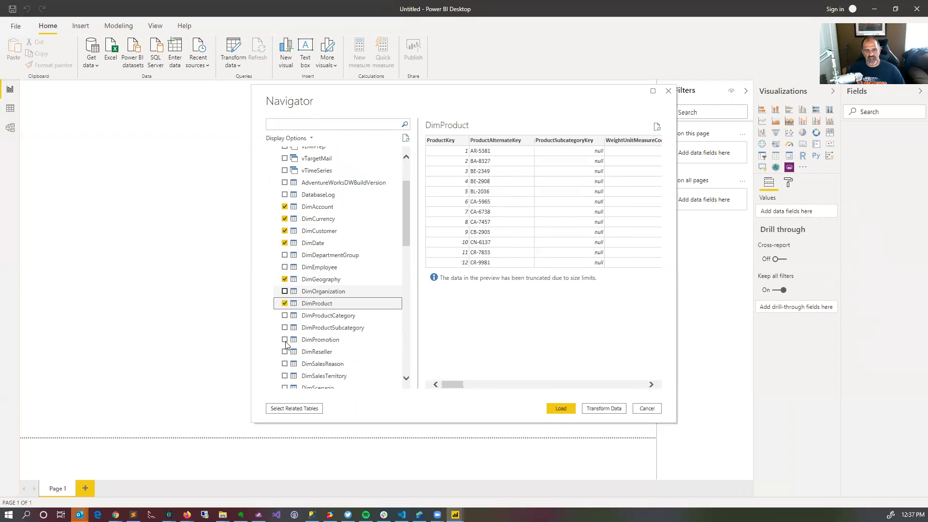
{"action": "scroll", "coordinate": [292, 224], "scroll_direction": "down", "scroll_amount": 1}
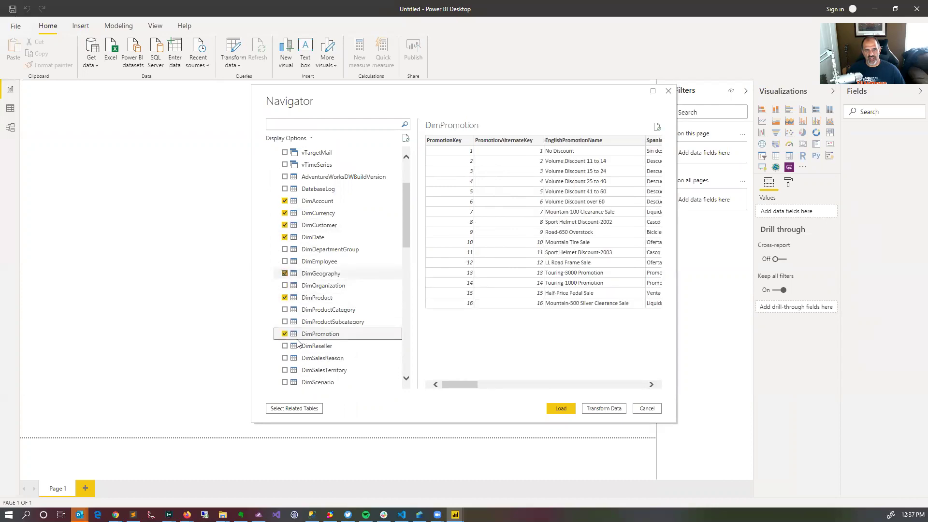
{"action": "scroll", "coordinate": [292, 324], "scroll_direction": "down", "scroll_amount": 2}
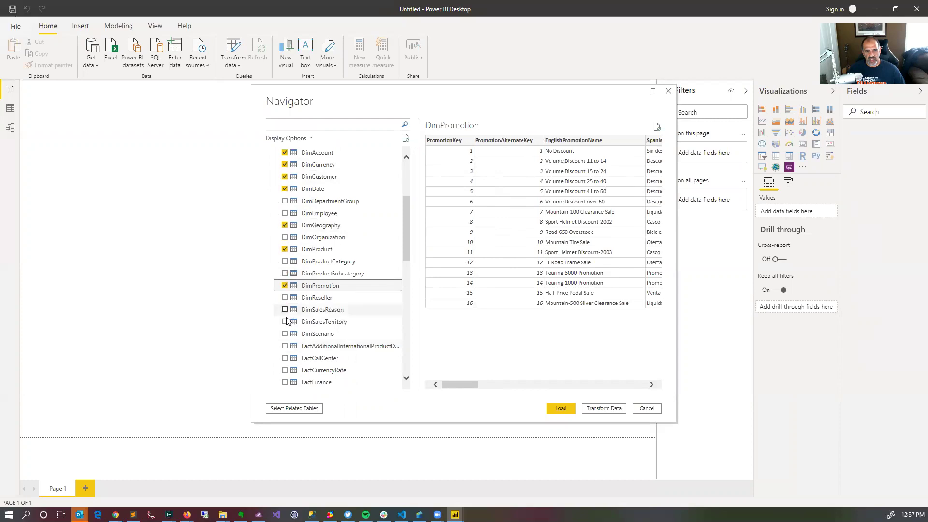
{"action": "left_click", "coordinate": [284, 322]}
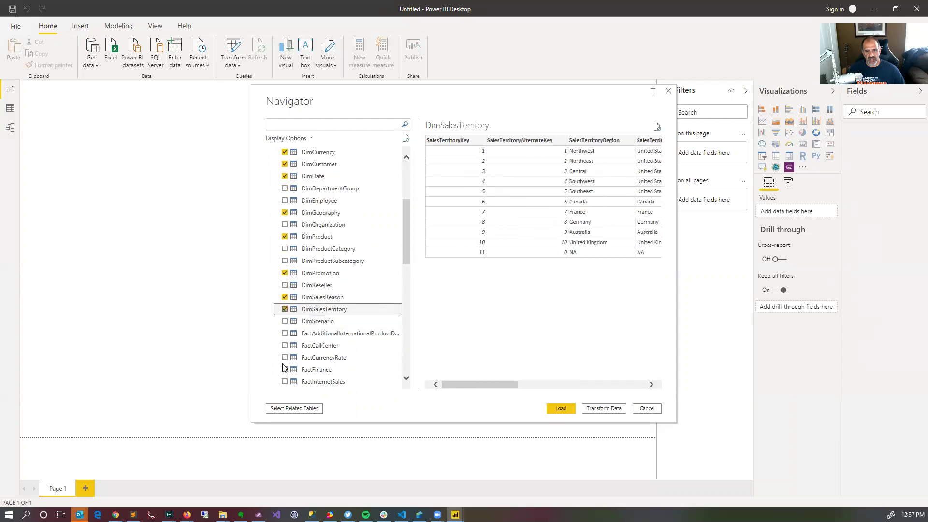
{"action": "left_click", "coordinate": [285, 370]}
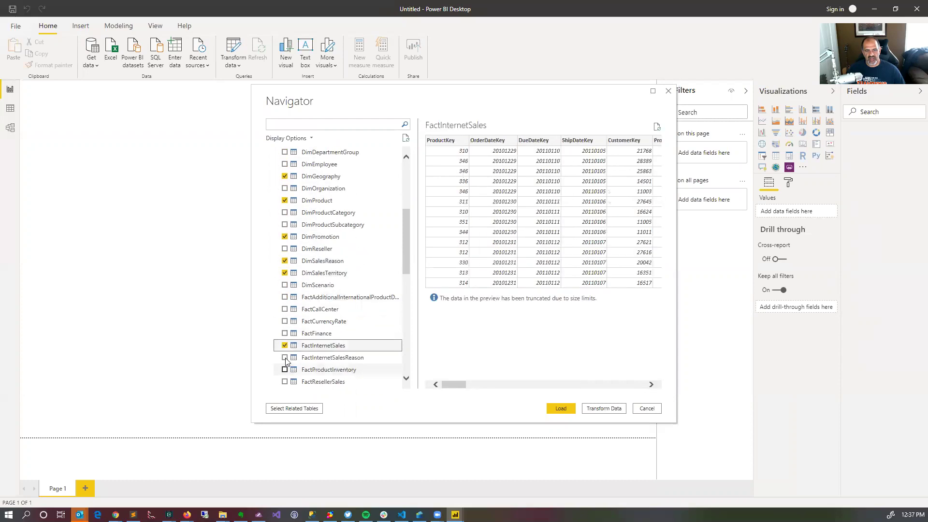
{"action": "left_click", "coordinate": [284, 358]}
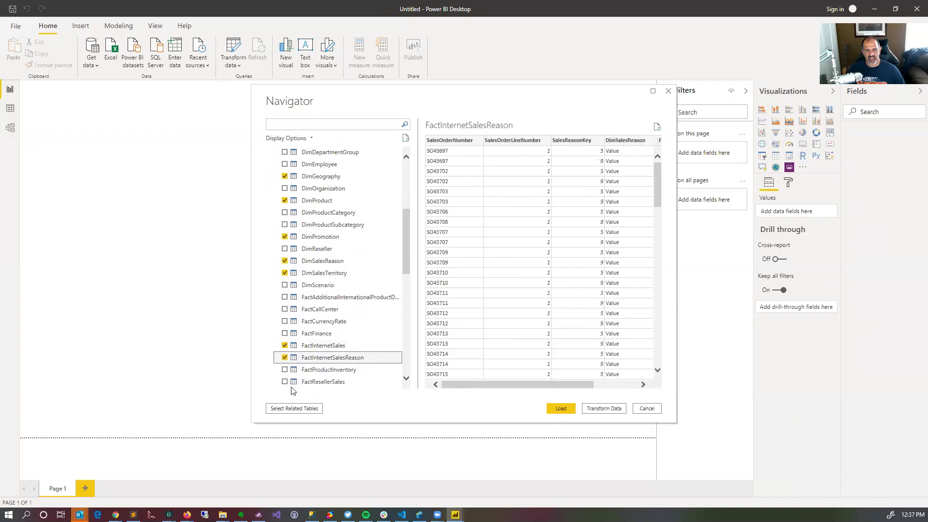
Include the tables related to the selected ones and load them all into the report.
{"action": "left_click", "coordinate": [294, 408]}
{"action": "left_click", "coordinate": [561, 408]}
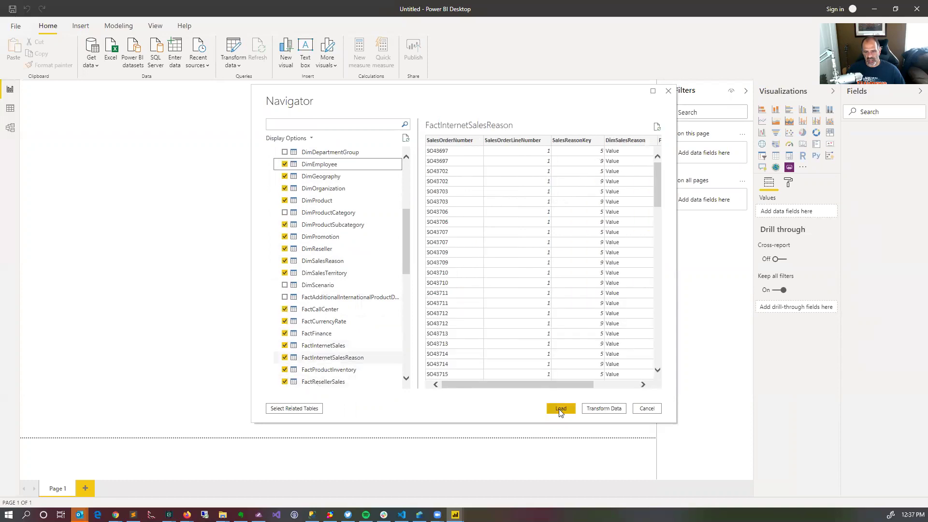
{"action": "mouse_move", "coordinate": [455, 514]}
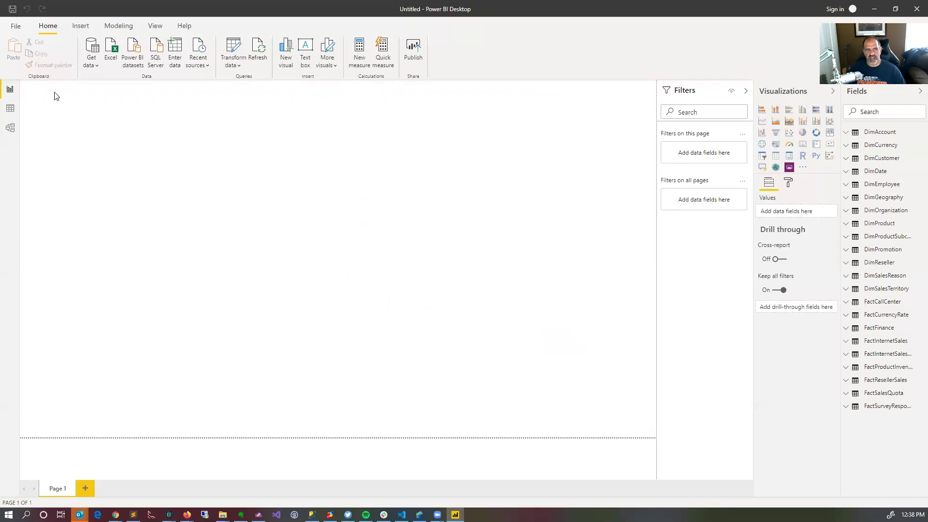
Add a calculated column to DimProduct in the table data and begin its formula with the RELATED function.
{"action": "left_click", "coordinate": [12, 114]}
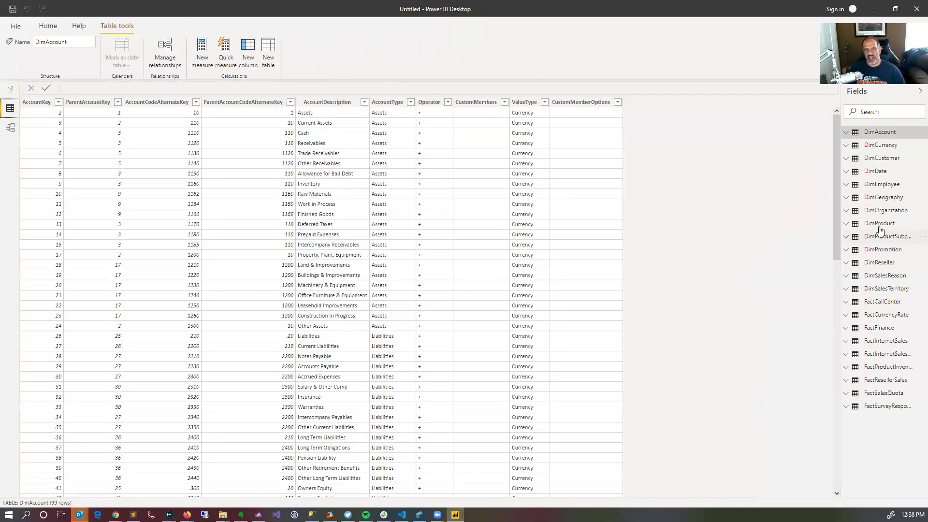
{"action": "left_click", "coordinate": [880, 224]}
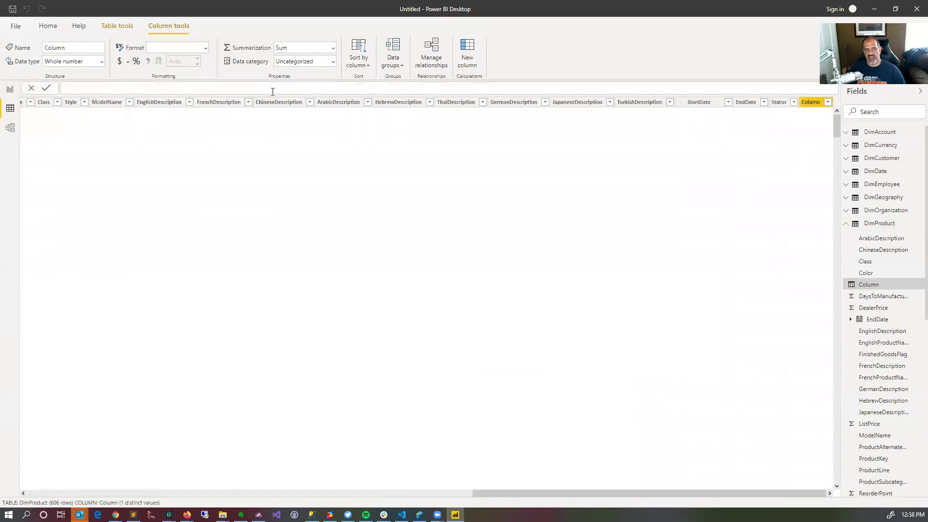
{"action": "type", "text": "rela"}
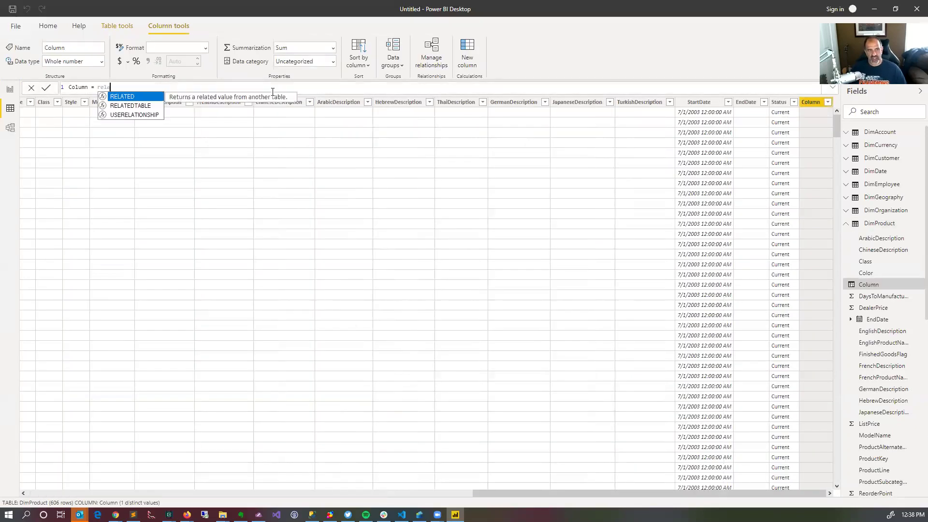
{"action": "key", "text": "Tab"}
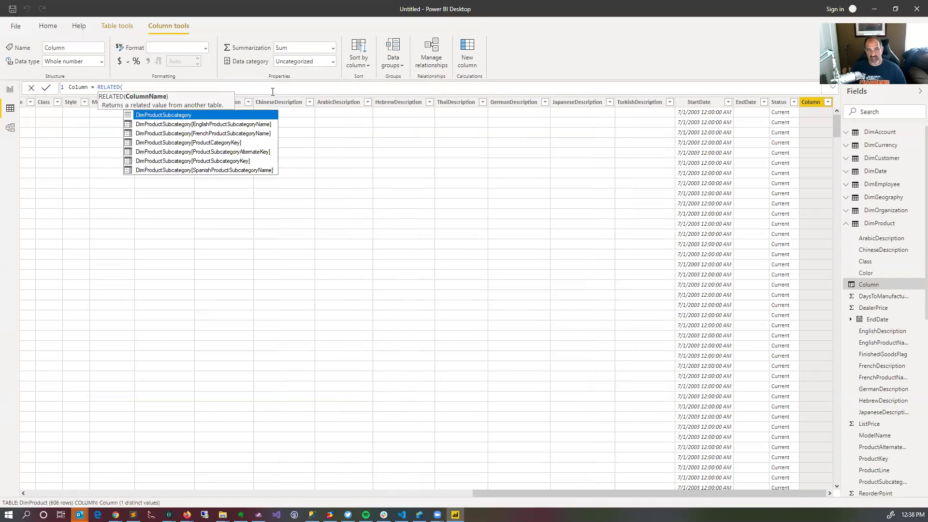
Complete the new column's RELATED formula with DimProductSubcategory[ProductSubcategoryAlternateKey] as its argument and close the parenthesis.
{"action": "key", "text": "Down"}
{"action": "key", "text": "Down"}
{"action": "key", "text": "Up"}
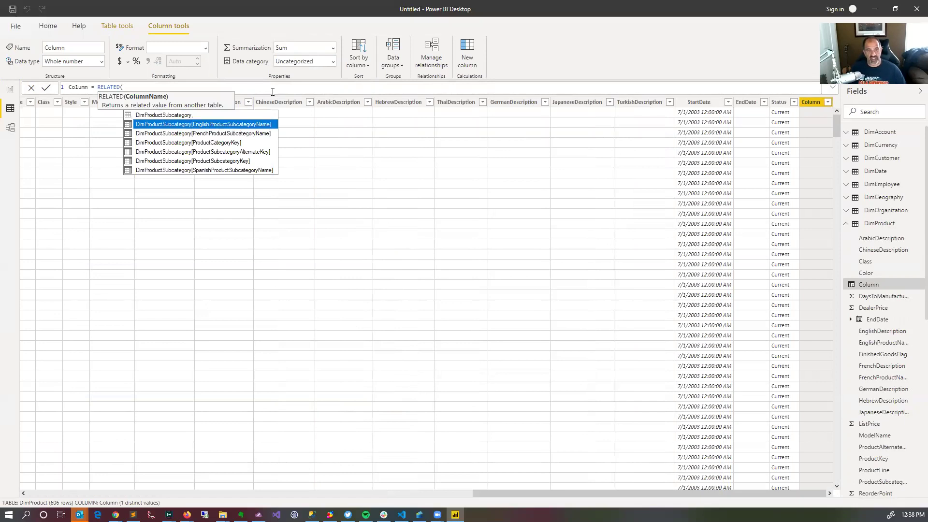
{"action": "type", "text": "d"}
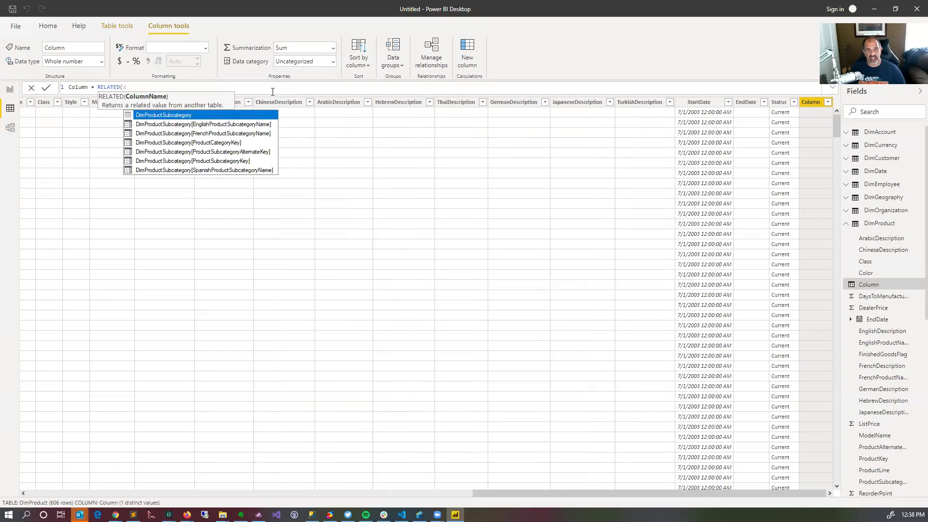
{"action": "key", "text": "Down"}
{"action": "key", "text": "Down"}
{"action": "key", "text": "Down"}
{"action": "key", "text": "Down"}
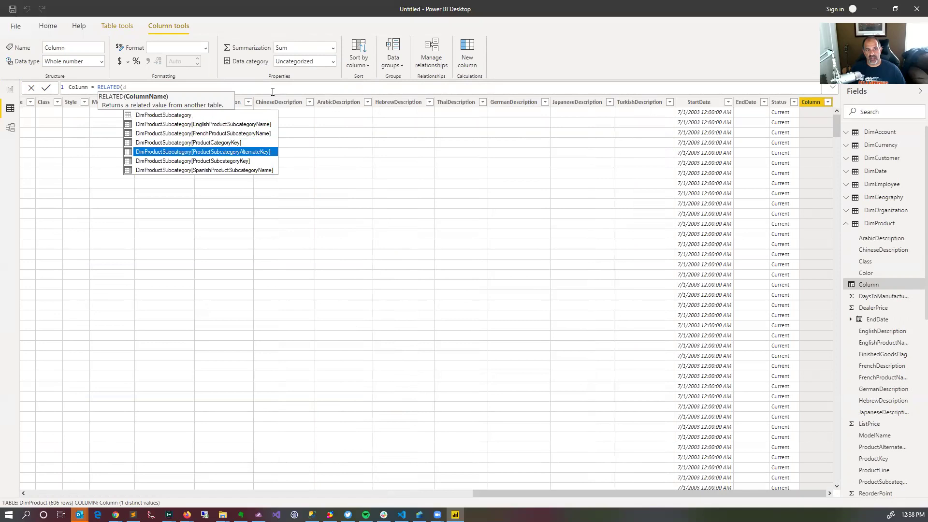
{"action": "key", "text": "Tab"}
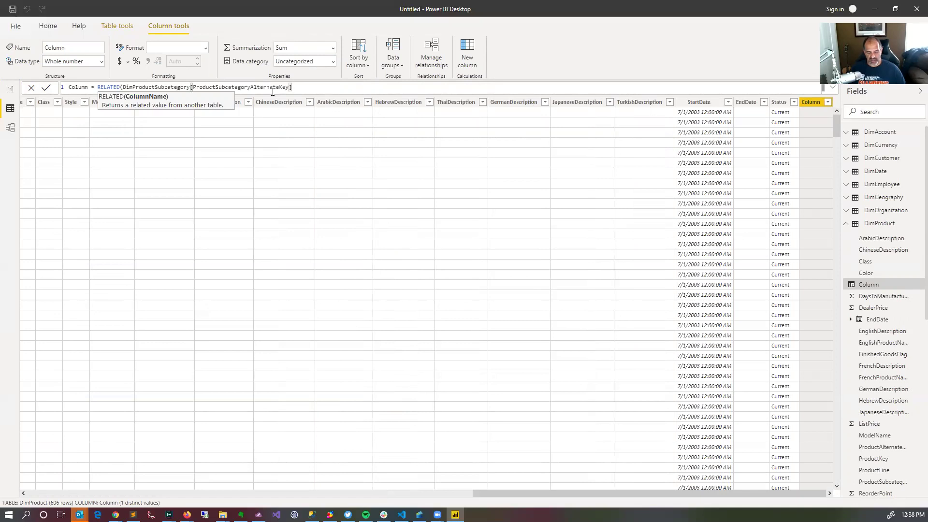
{"action": "type", "text": ")"}
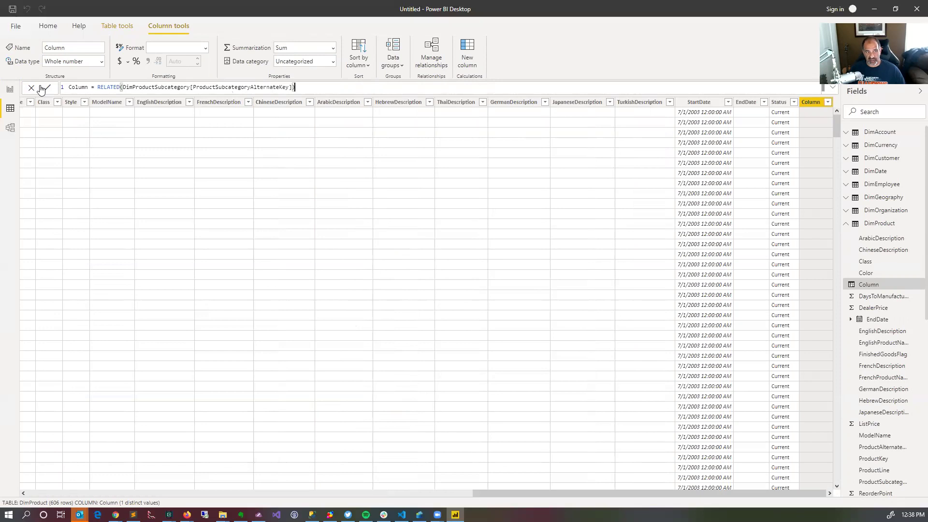
Copy the column name SubCatAltKey from the tutorial in the browser, rename the column with it in the Power BI Desktop formula, and commit.
{"action": "key", "text": "alt+Tab"}
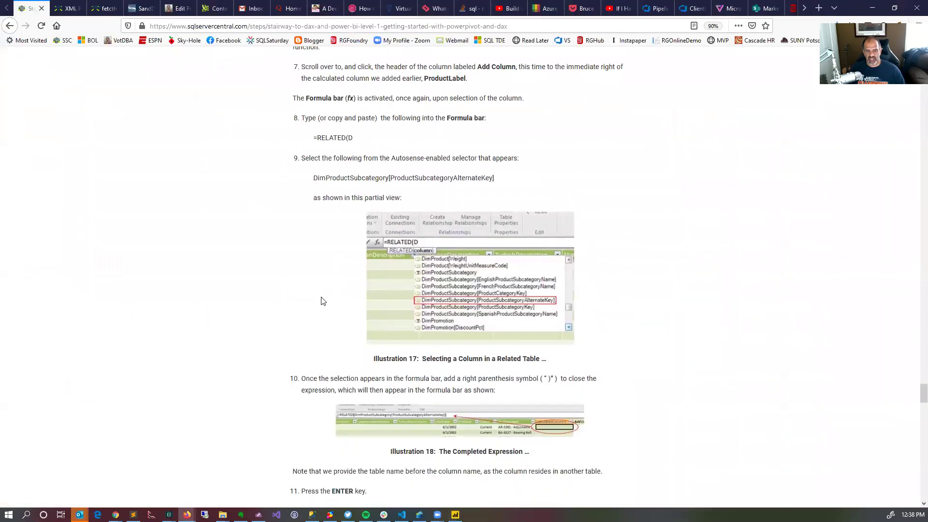
{"action": "scroll", "coordinate": [320, 299], "scroll_direction": "down", "scroll_amount": 3}
{"action": "scroll", "coordinate": [296, 283], "scroll_direction": "down", "scroll_amount": 3}
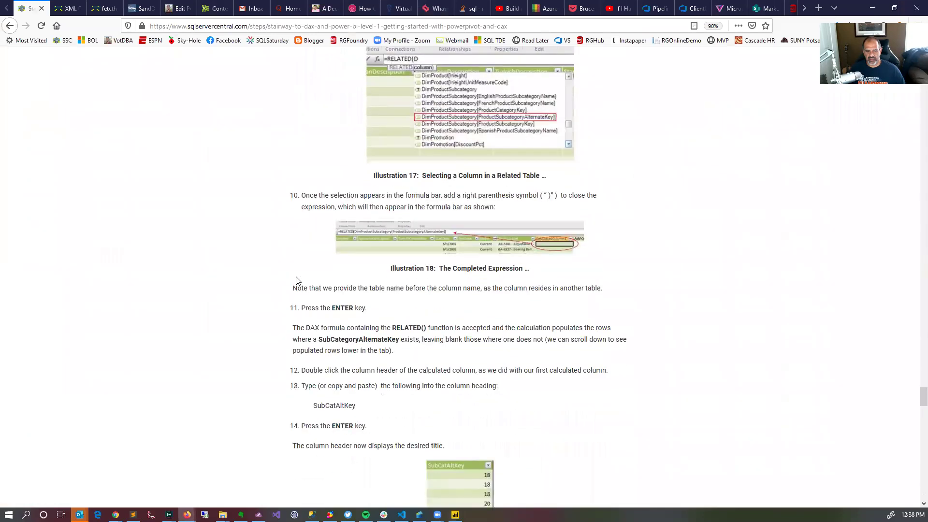
{"action": "left_click_drag", "start_coordinate": [357, 315], "coordinate": [312, 313]}
{"action": "key", "text": "ctrl+c"}
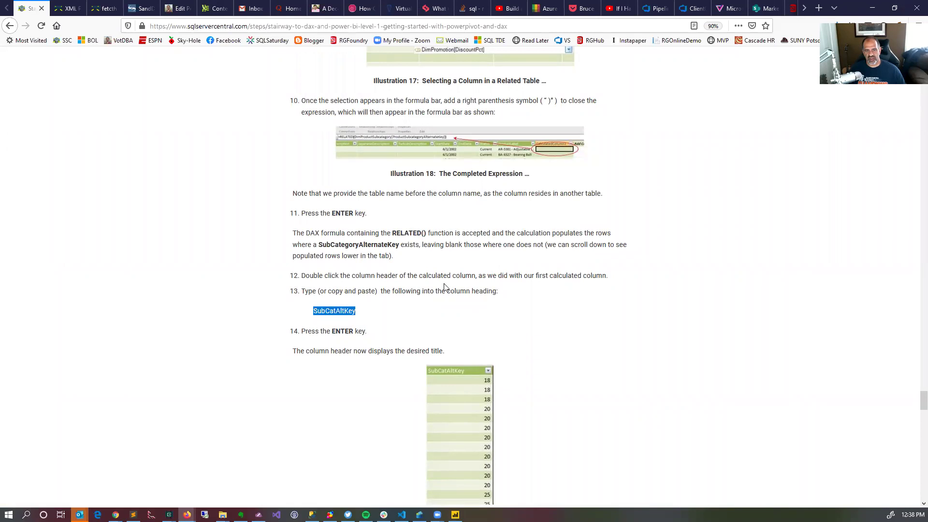
{"action": "key", "text": "alt+Tab"}
{"action": "double_click", "coordinate": [87, 88]}
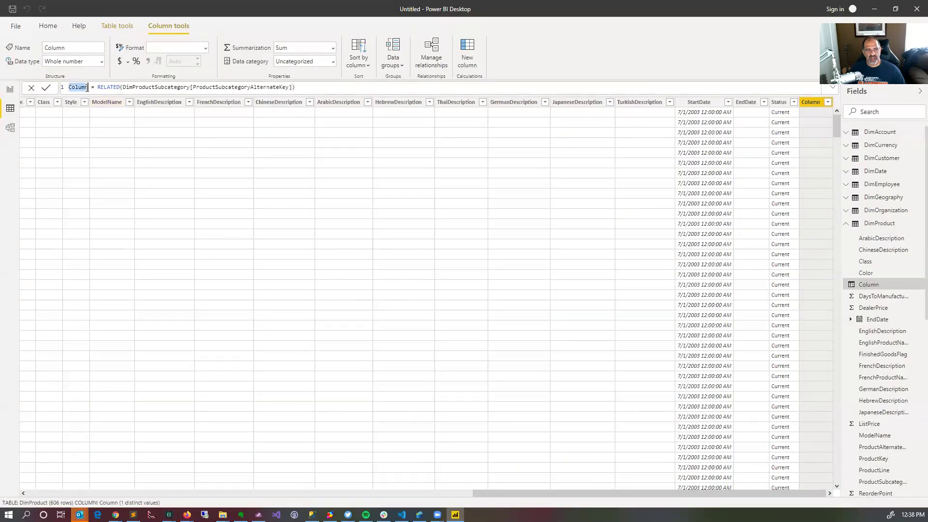
{"action": "key", "text": "ctrl+v"}
{"action": "left_click", "coordinate": [46, 88]}
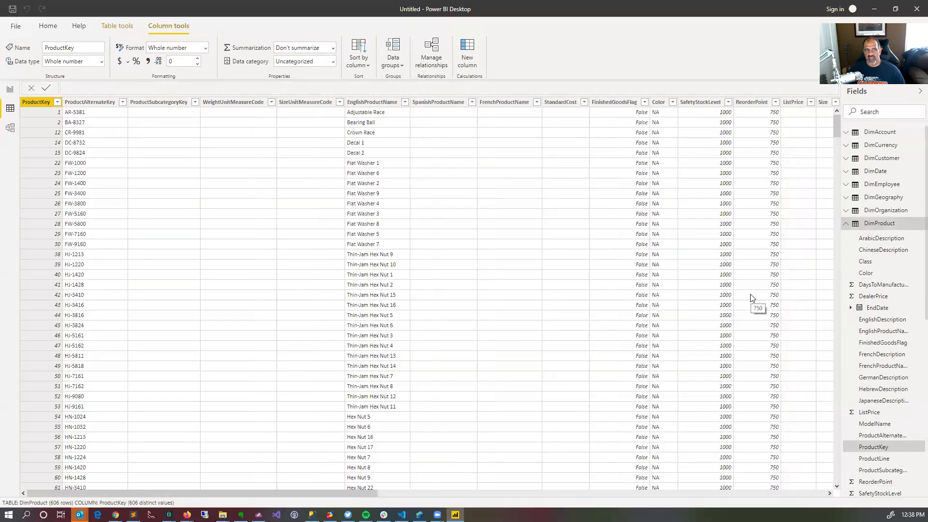
Look through the SubCatAltKey column's rows in DimProduct, and read the tutorial's following instructions on adding further RELATED() columns in the browser.
{"action": "left_click", "coordinate": [663, 490]}
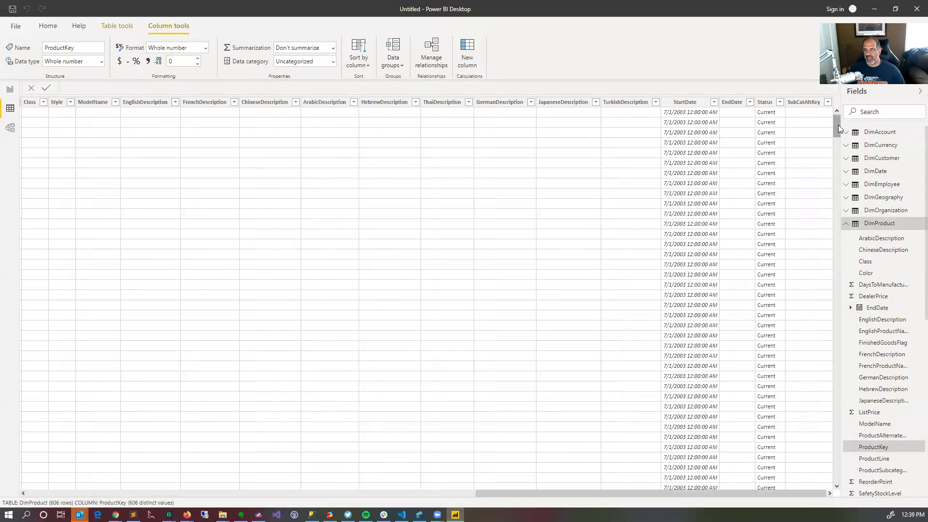
{"action": "left_click_drag", "start_coordinate": [836, 126], "coordinate": [824, 145]}
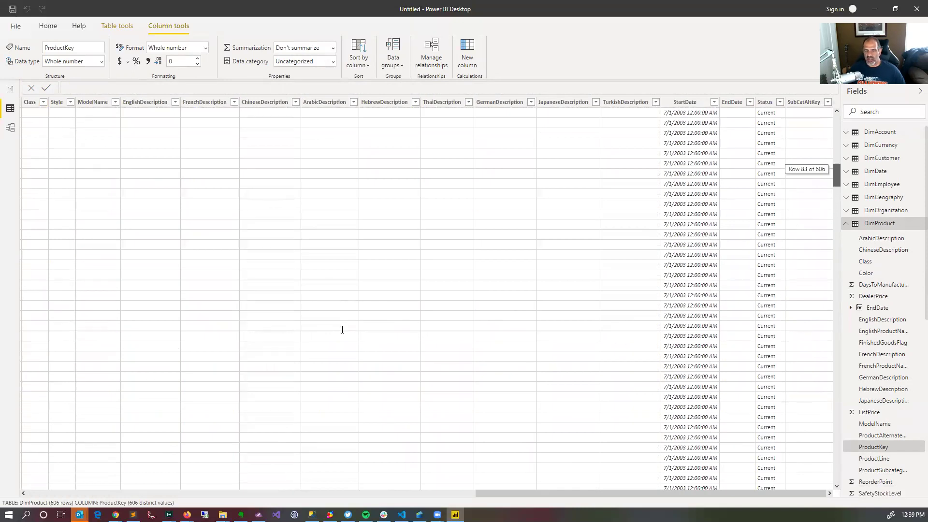
{"action": "key", "text": "alt+Tab"}
{"action": "scroll", "coordinate": [343, 334], "scroll_direction": "down", "scroll_amount": 1}
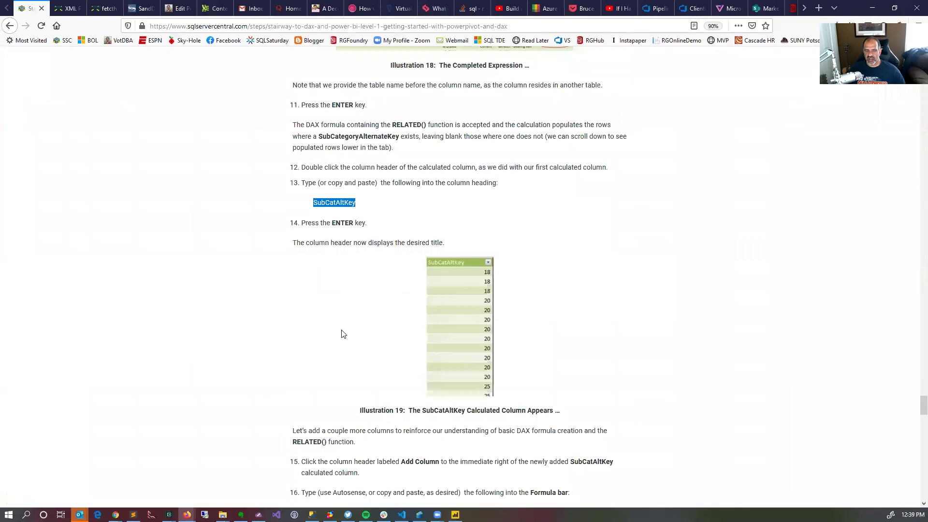
{"action": "scroll", "coordinate": [914, 403], "scroll_direction": "up", "scroll_amount": 3}
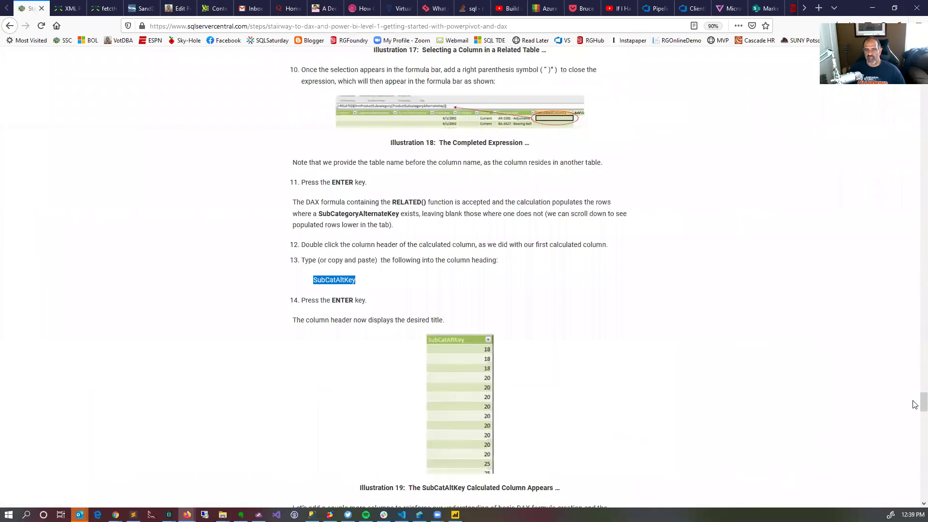
{"action": "scroll", "coordinate": [571, 347], "scroll_direction": "down", "scroll_amount": 3}
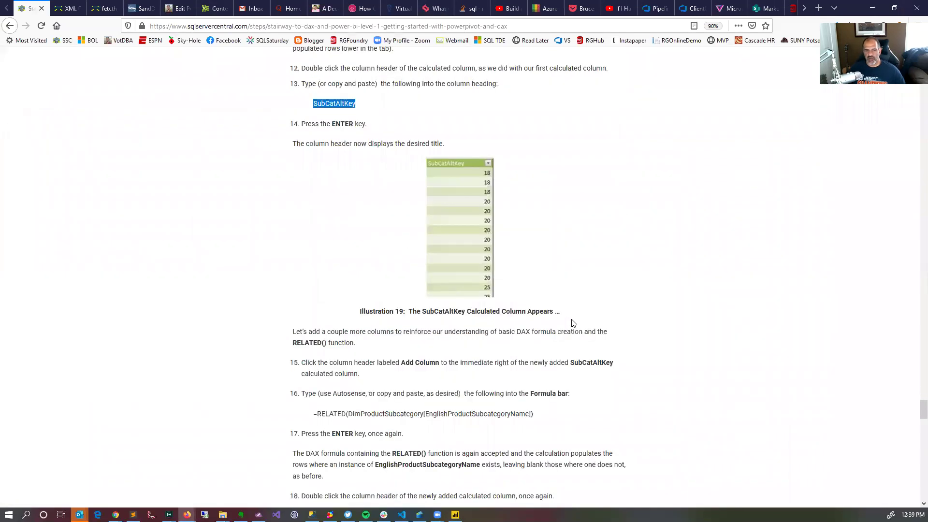
{"action": "scroll", "coordinate": [458, 288], "scroll_direction": "down", "scroll_amount": 2}
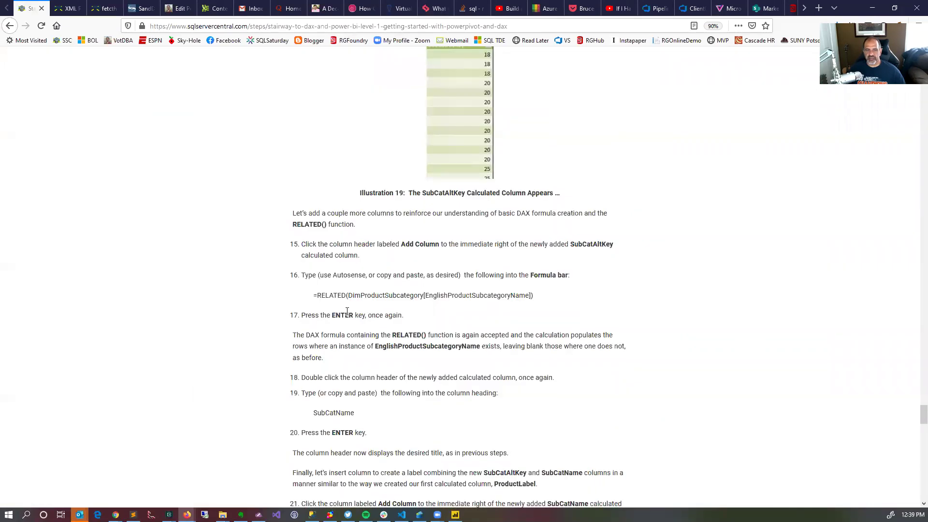
{"action": "scroll", "coordinate": [347, 306], "scroll_direction": "down", "scroll_amount": 1}
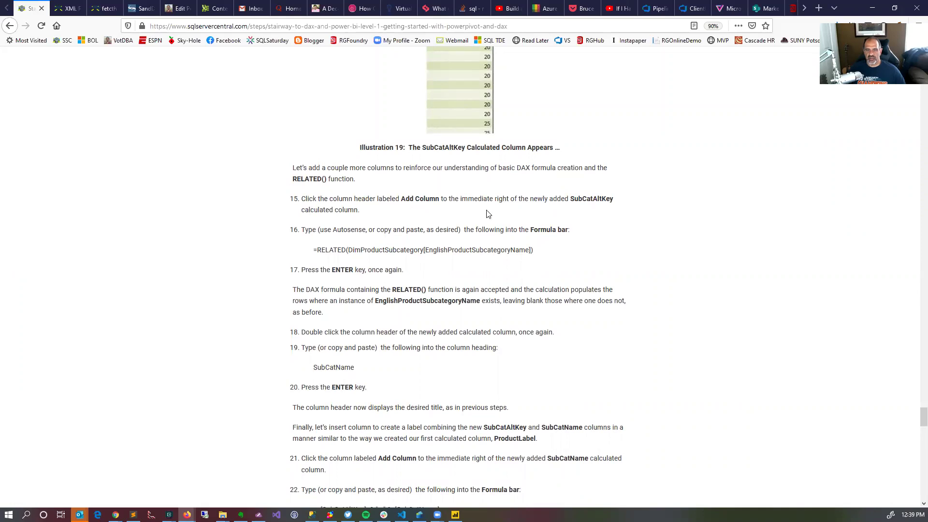
Add another calculated column to DimProduct in Power BI Desktop and name it SubCatName, copied from the tutorial in the browser.
{"action": "key", "text": "alt+Tab"}
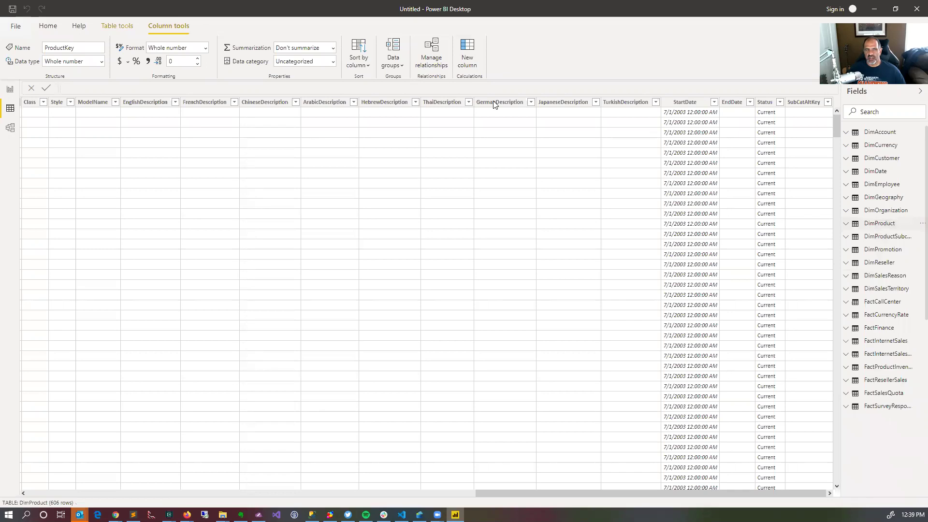
{"action": "key", "text": "alt+Tab"}
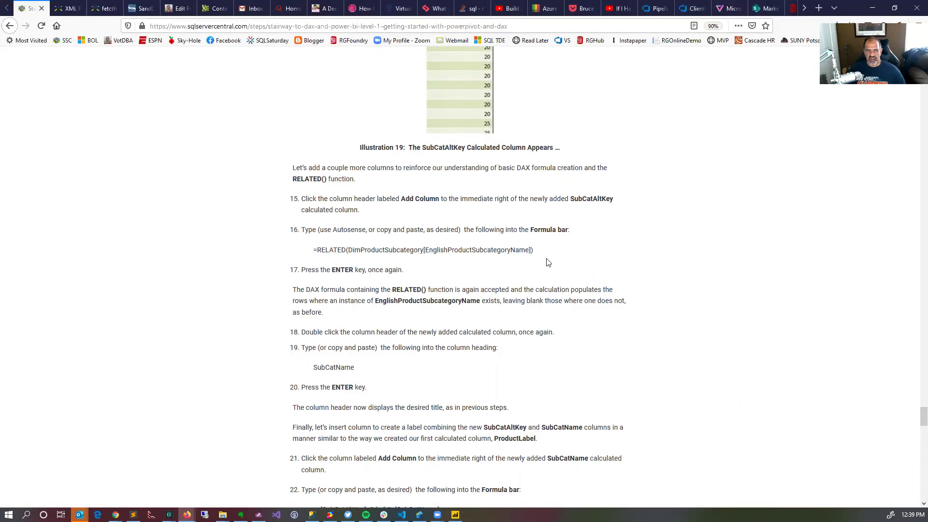
{"action": "key", "text": "alt+Tab"}
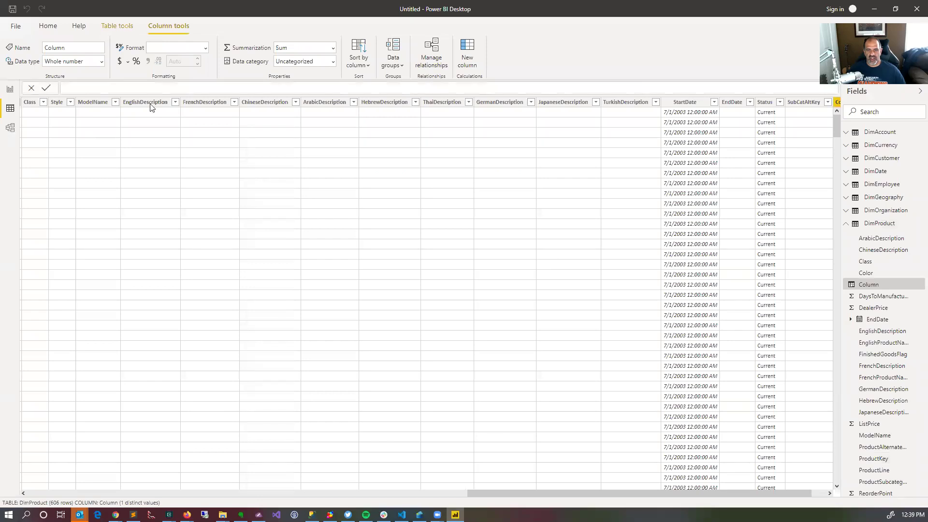
{"action": "key", "text": "alt+Tab"}
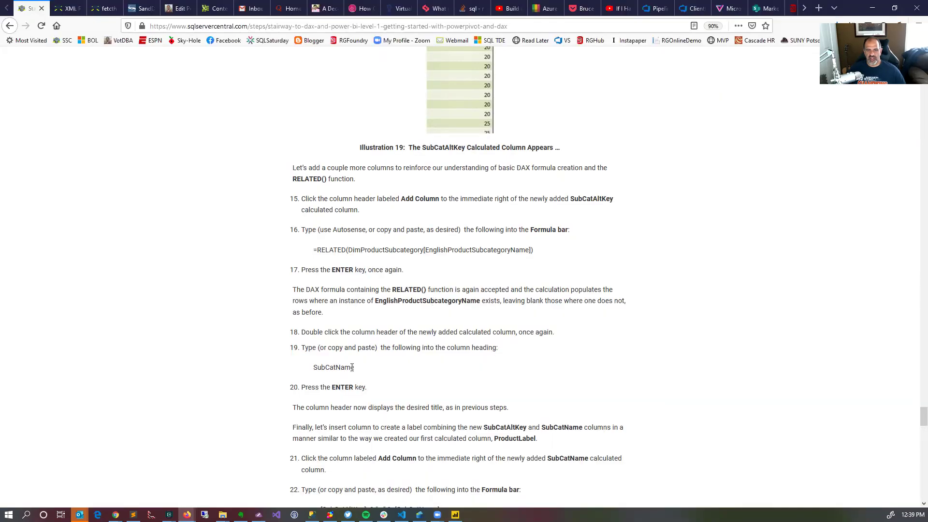
{"action": "double_click", "coordinate": [311, 368]}
{"action": "key", "text": "ctrl+c"}
{"action": "key", "text": "alt+Tab"}
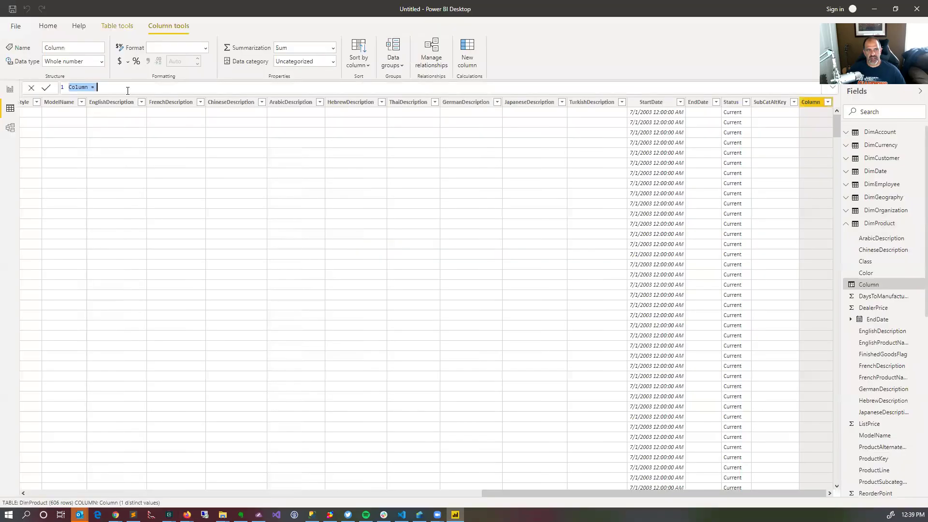
{"action": "key", "text": "ctrl+v"}
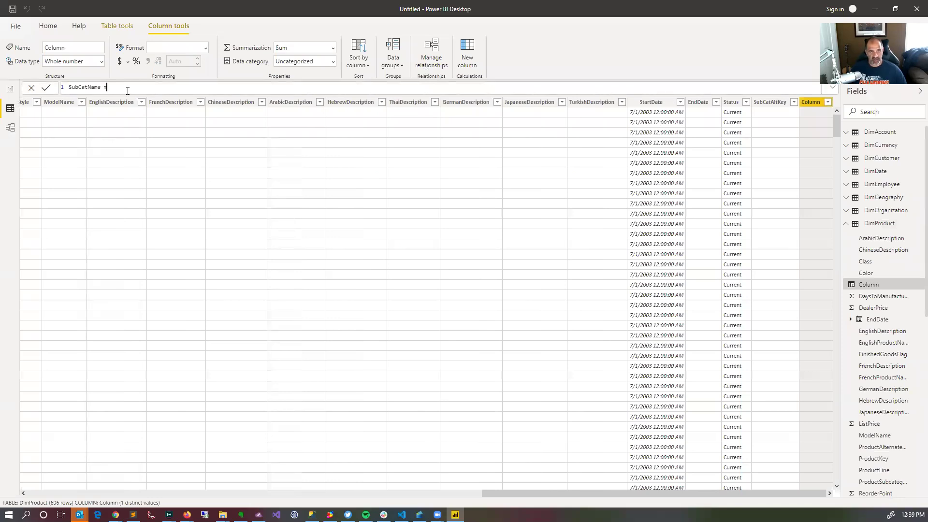
Define SubCatName as RELATED(DimProductSubcategory[EnglishProductSubcategoryName]), checking the tutorial for the column, and commit the formula.
{"action": "type", "text": "m"}
{"action": "key", "text": "BackSpace"}
{"action": "type", "text": "= re;"}
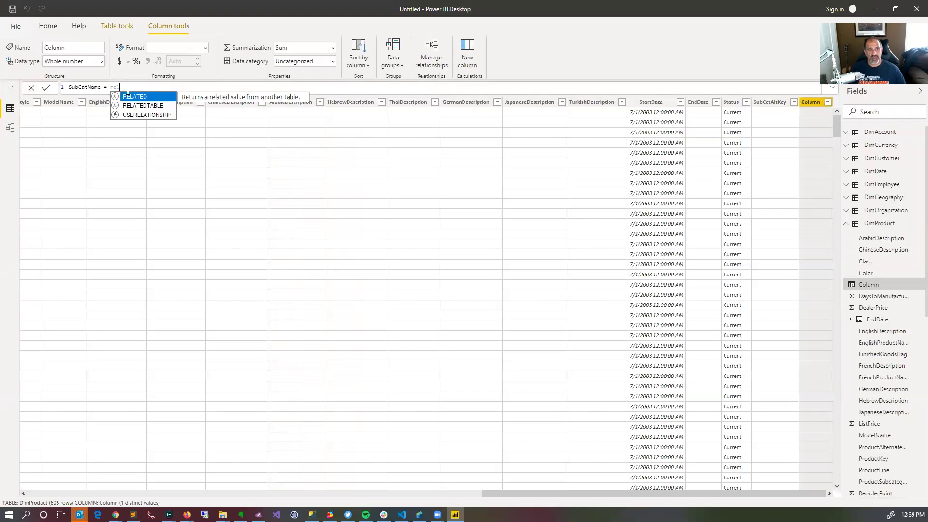
{"action": "key", "text": "alt+Tab"}
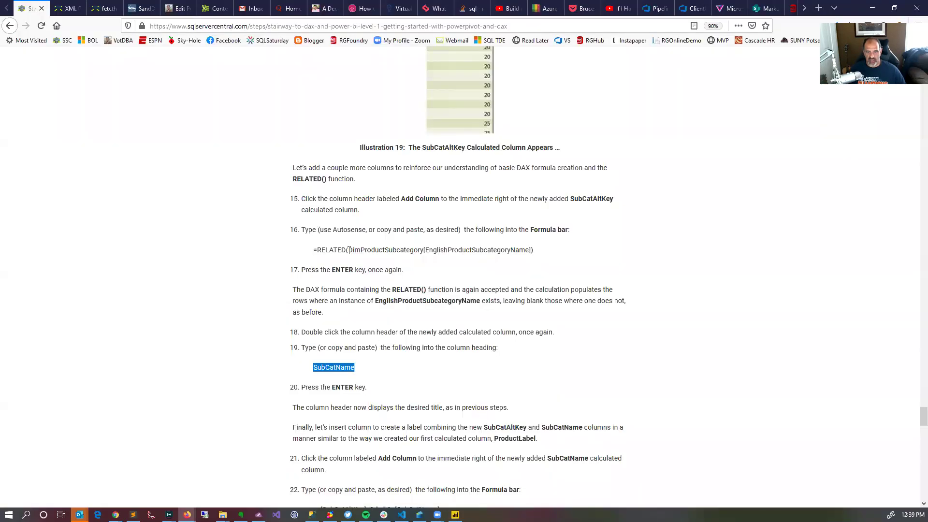
{"action": "key", "text": "alt+Tab"}
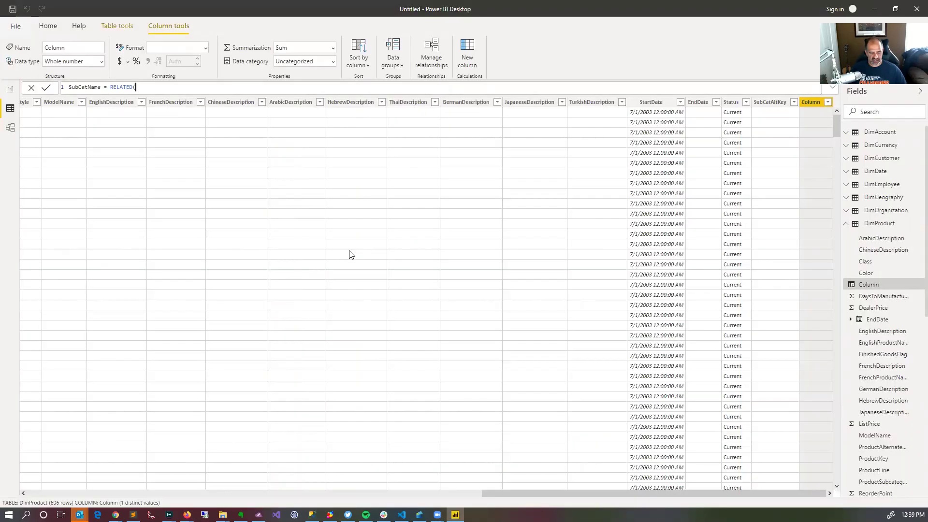
{"action": "type", "text": "En"}
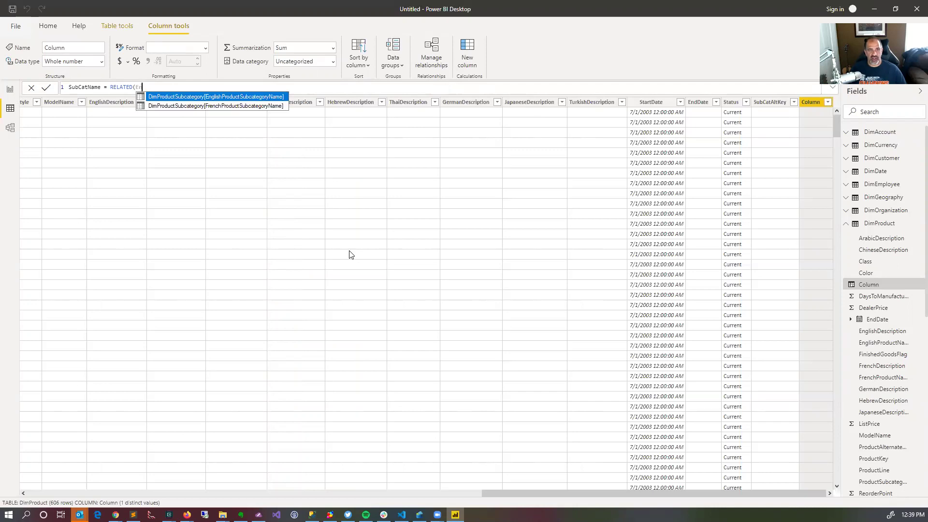
{"action": "key", "text": "Tab"}
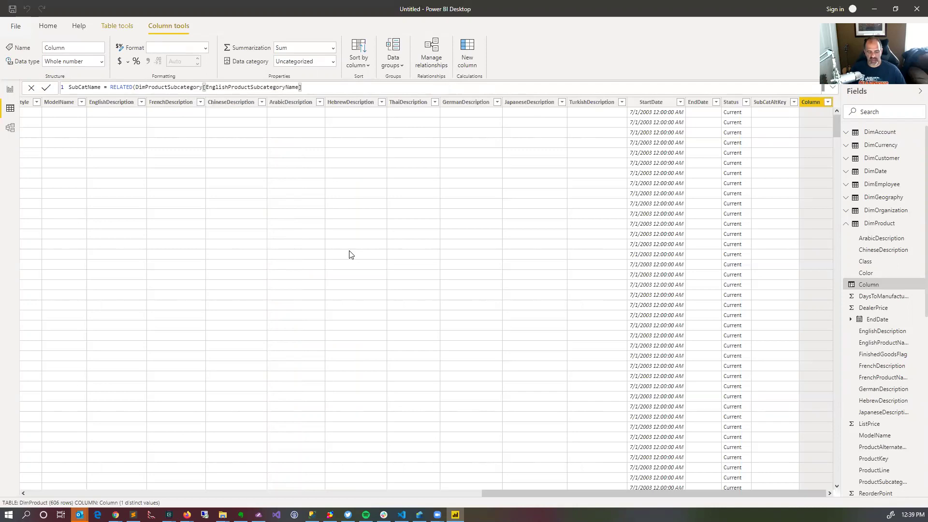
{"action": "type", "text": ")"}
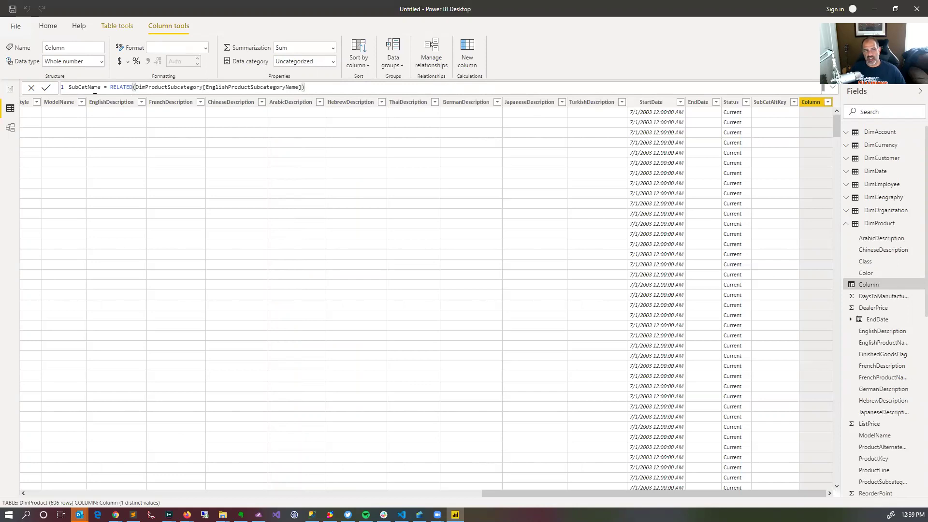
{"action": "left_click", "coordinate": [46, 91]}
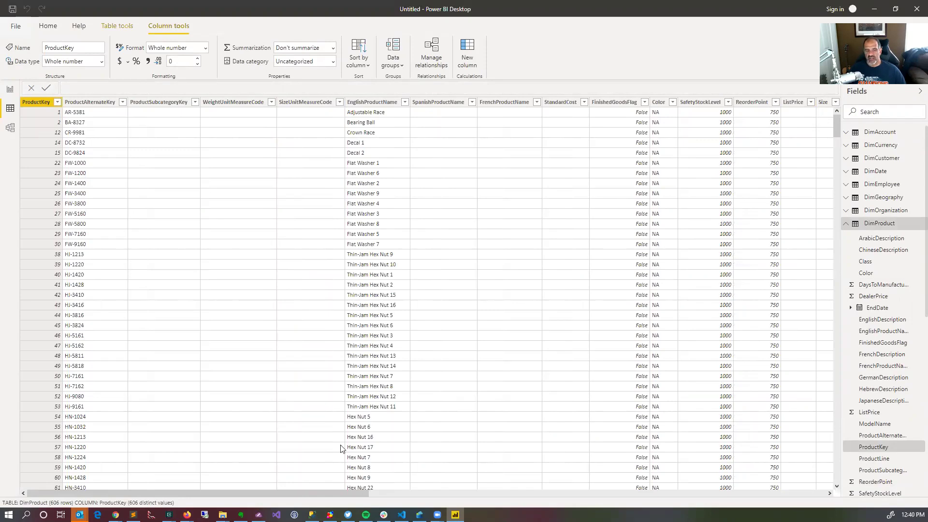
Locate the SubCatName column among DimProduct's fields, look through its rows, and return to the tutorial in the browser.
{"action": "scroll", "coordinate": [860, 449], "scroll_direction": "down", "scroll_amount": 3}
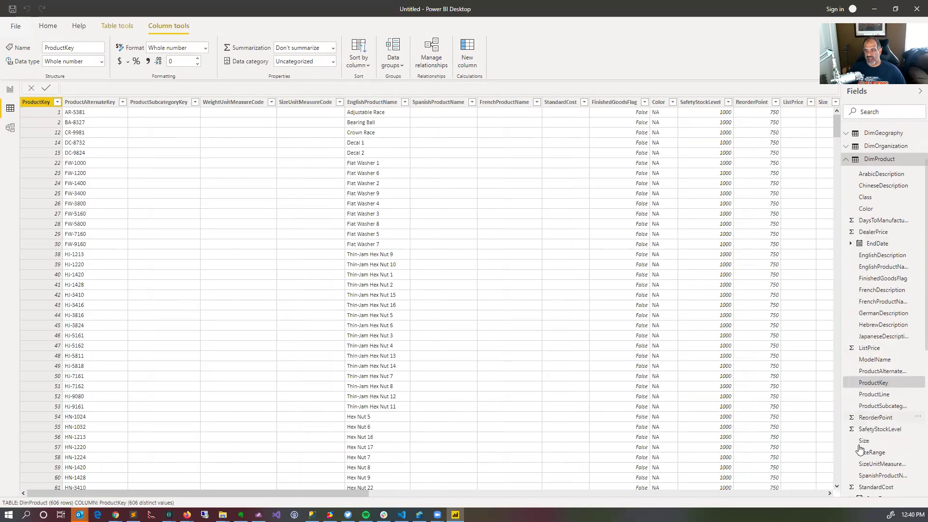
{"action": "scroll", "coordinate": [859, 449], "scroll_direction": "down", "scroll_amount": 3}
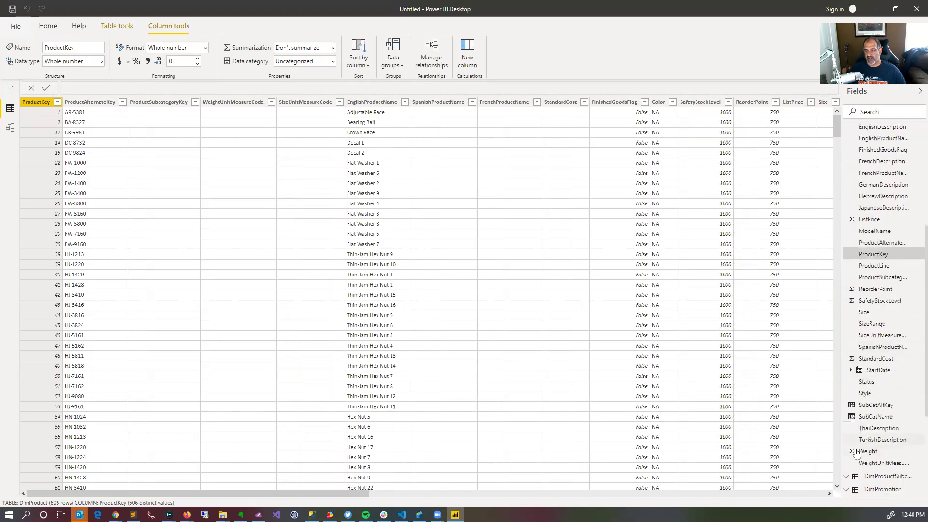
{"action": "left_click", "coordinate": [870, 418]}
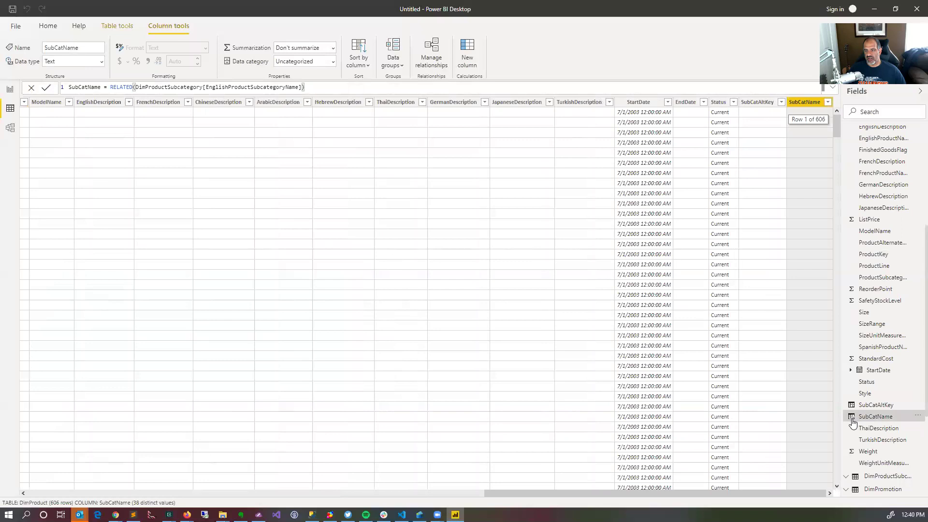
{"action": "left_click_drag", "start_coordinate": [835, 128], "coordinate": [830, 155]}
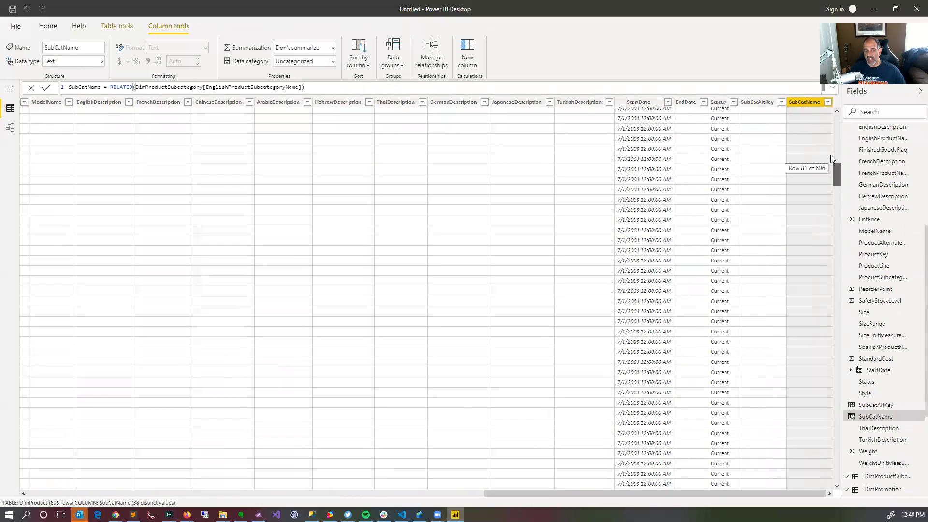
{"action": "key", "text": "alt+Tab"}
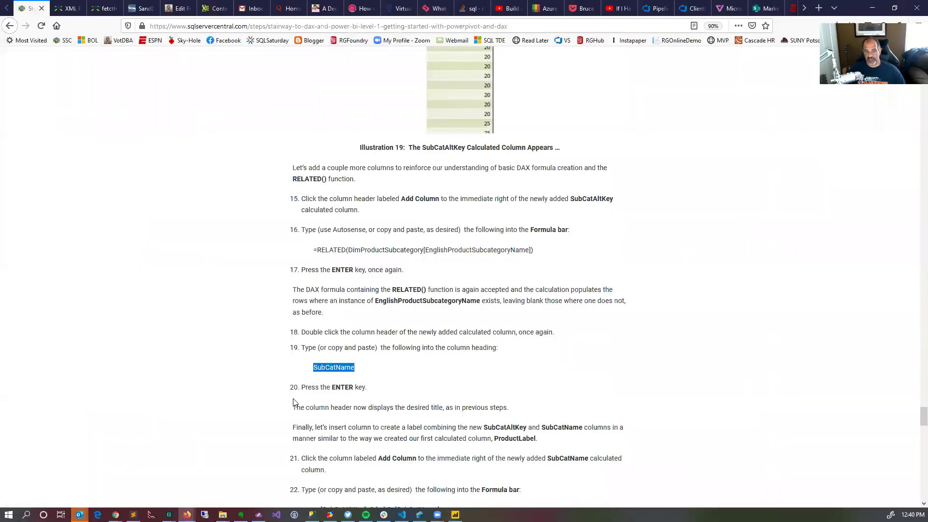
Add another calculated column to DimProduct in Power BI Desktop and name it SubCatLabel, copied from the tutorial in the browser.
{"action": "scroll", "coordinate": [301, 402], "scroll_direction": "down", "scroll_amount": 1}
{"action": "scroll", "coordinate": [301, 309], "scroll_direction": "down", "scroll_amount": 3}
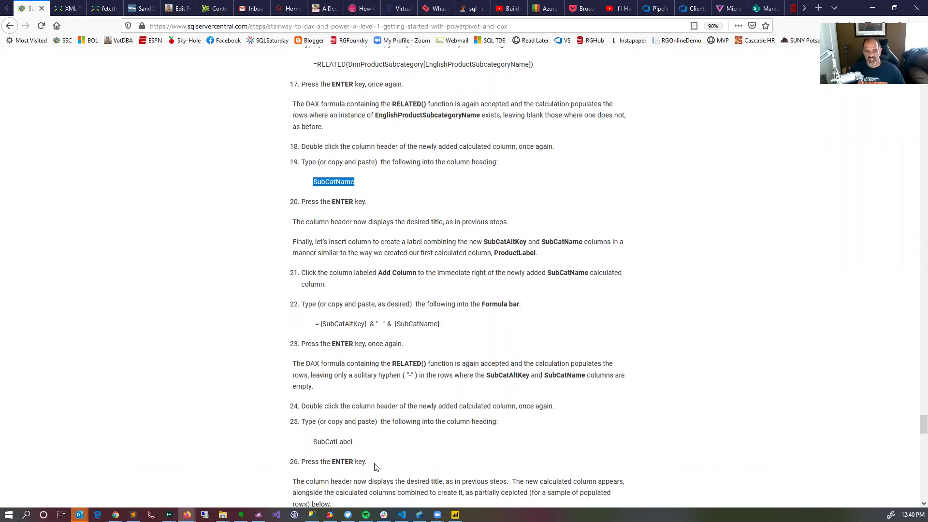
{"action": "left_click_drag", "start_coordinate": [318, 442], "coordinate": [353, 442]}
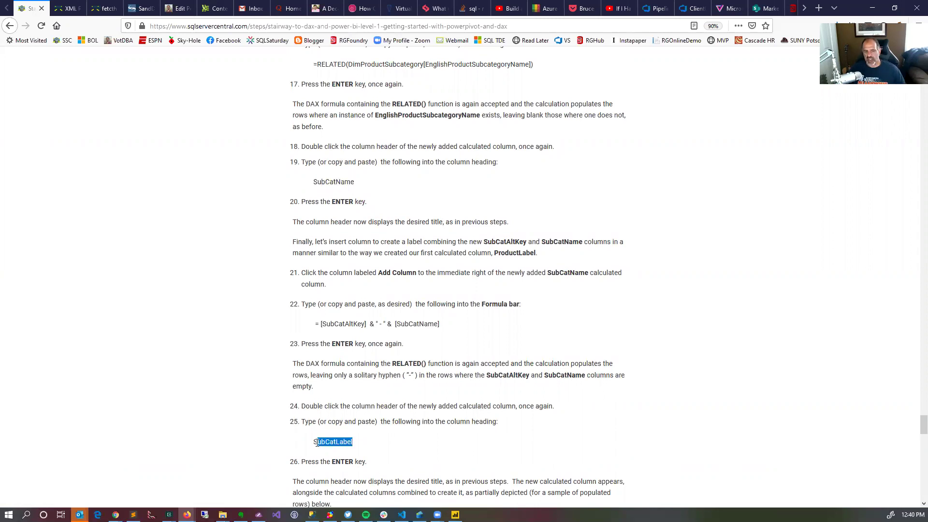
{"action": "key", "text": "shift+Left"}
{"action": "key", "text": "ctrl+c"}
{"action": "key", "text": "alt+Tab"}
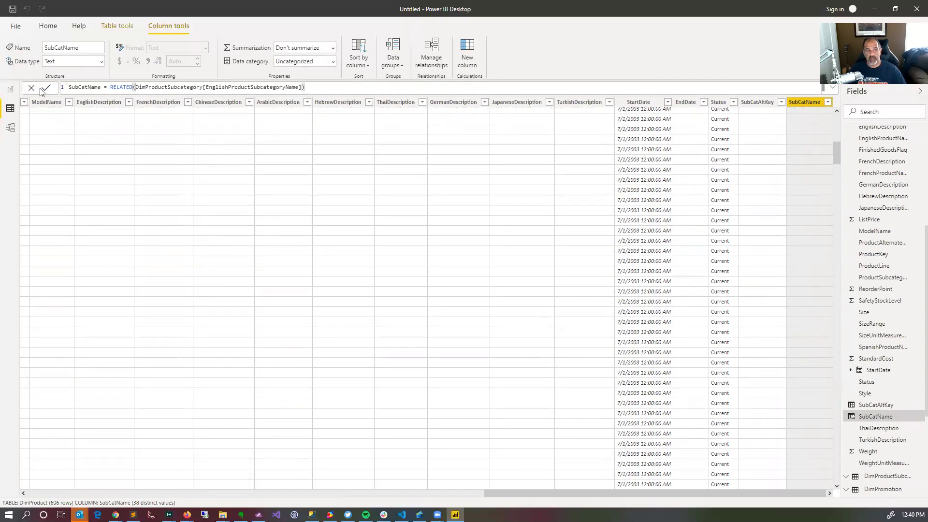
{"action": "left_click", "coordinate": [463, 57]}
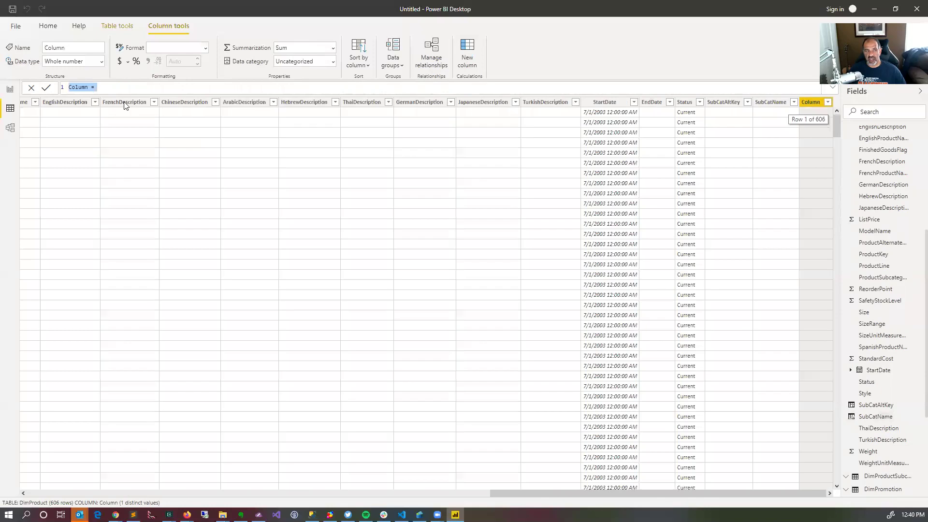
{"action": "key", "text": "ctrl+v"}
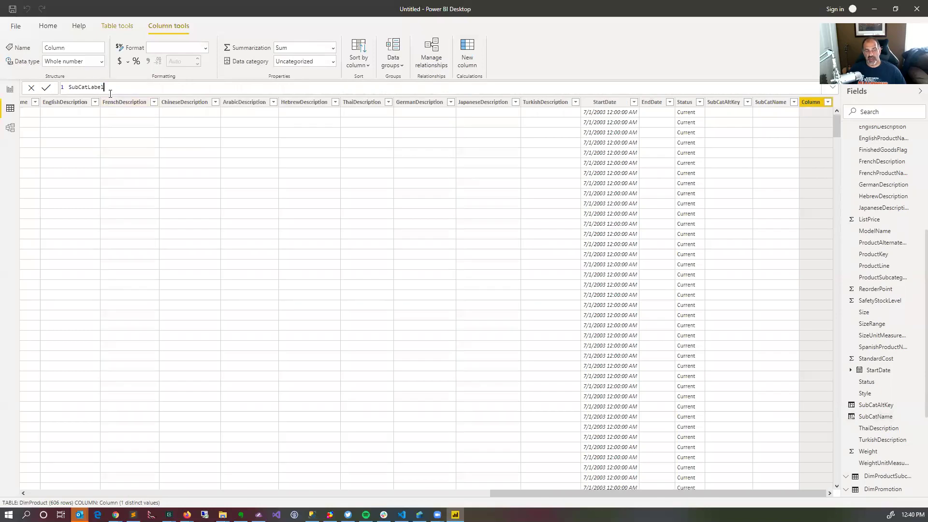
Define SubCatLabel as [SubCatAltKey] & " - " & [SubCatName], copying the expression from the browser tutorial into Power BI Desktop, and commit the formula.
{"action": "key", "text": "alt+Tab"}
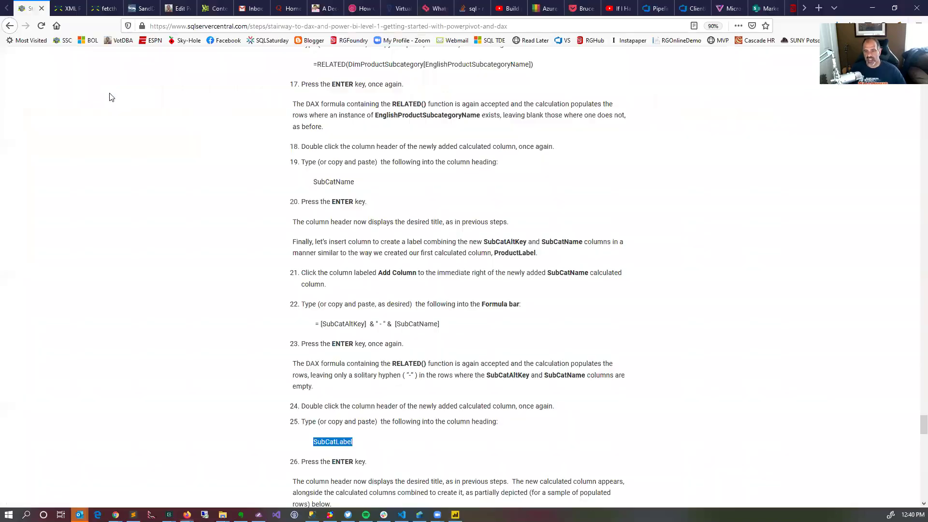
{"action": "left_click_drag", "start_coordinate": [440, 324], "coordinate": [320, 325]}
{"action": "key", "text": "ctrl+c"}
{"action": "key", "text": "alt+Tab"}
{"action": "key", "text": "ctrl+v"}
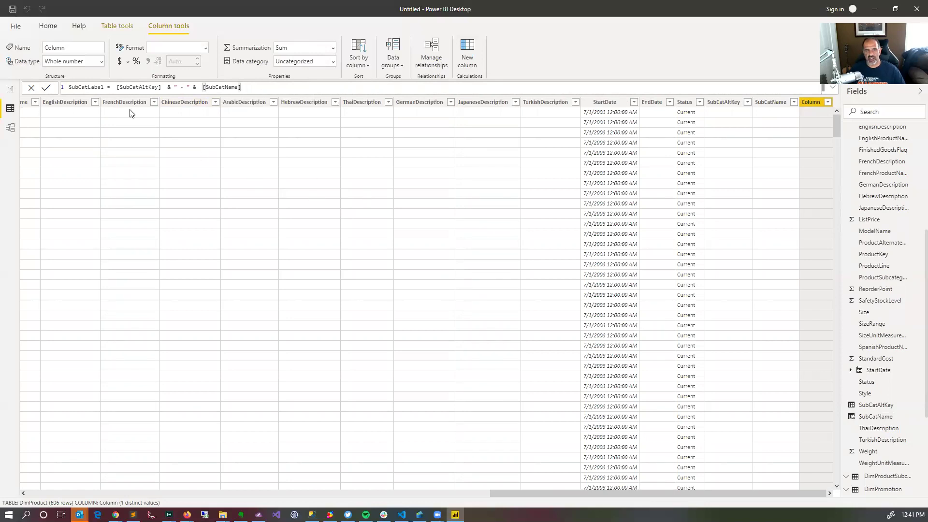
{"action": "left_click", "coordinate": [45, 88]}
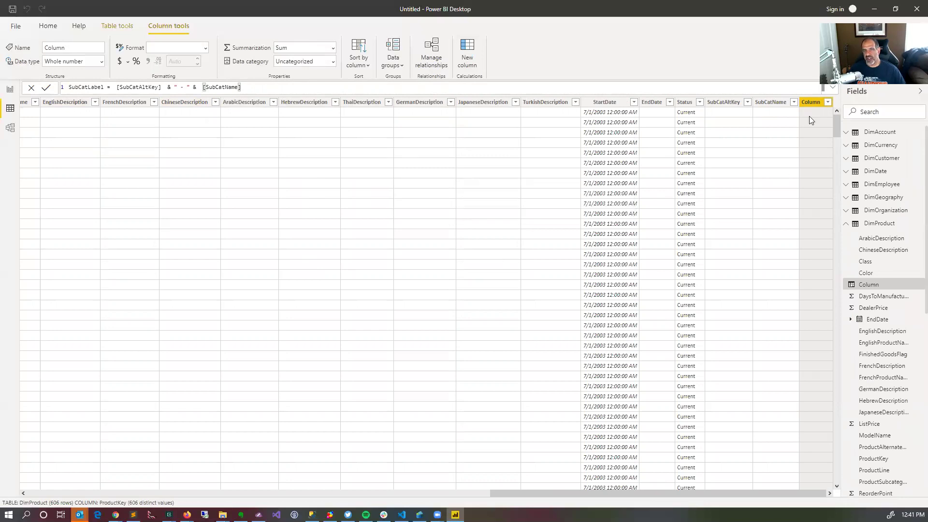
Look through DimProduct's rows and compare the SubCatAltKey, SubCatName and SubCatLabel values in the Fenders row.
{"action": "left_click_drag", "start_coordinate": [346, 494], "coordinate": [810, 493]}
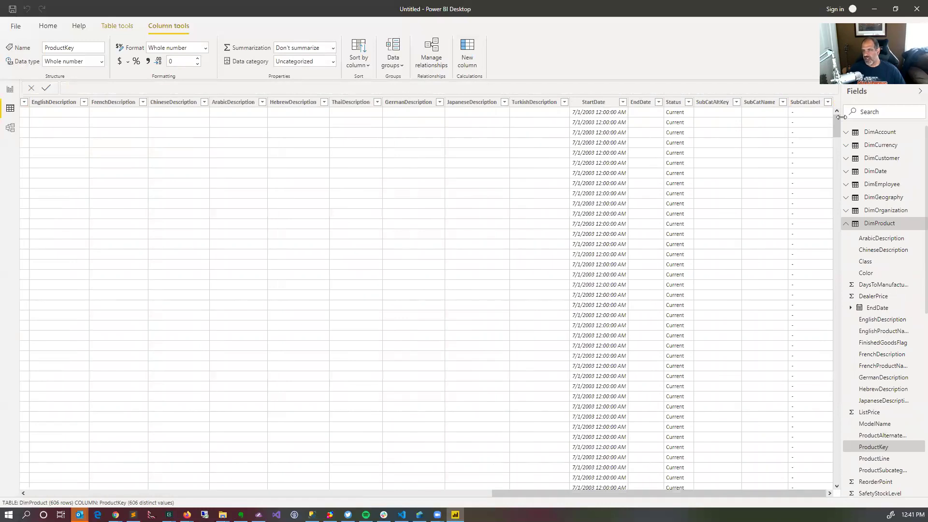
{"action": "left_click_drag", "start_coordinate": [827, 162], "coordinate": [815, 219]}
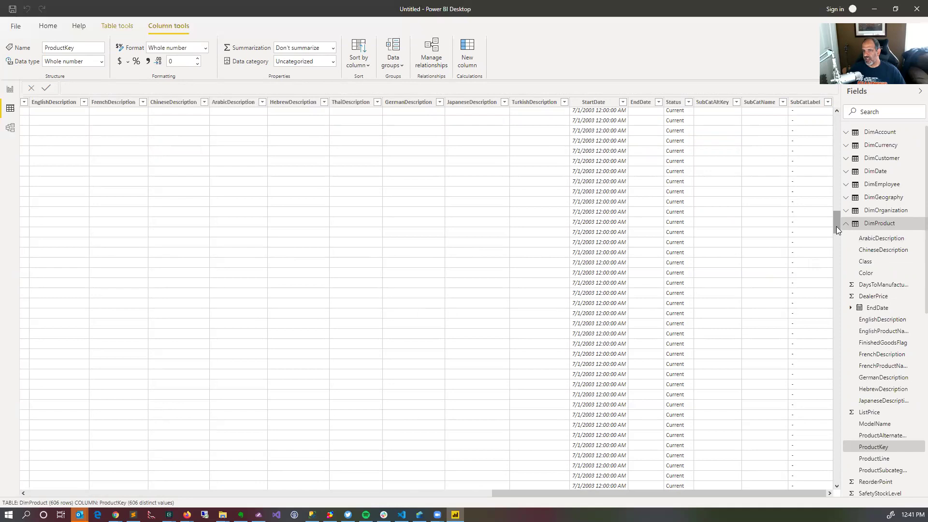
{"action": "left_click_drag", "start_coordinate": [837, 234], "coordinate": [838, 276]}
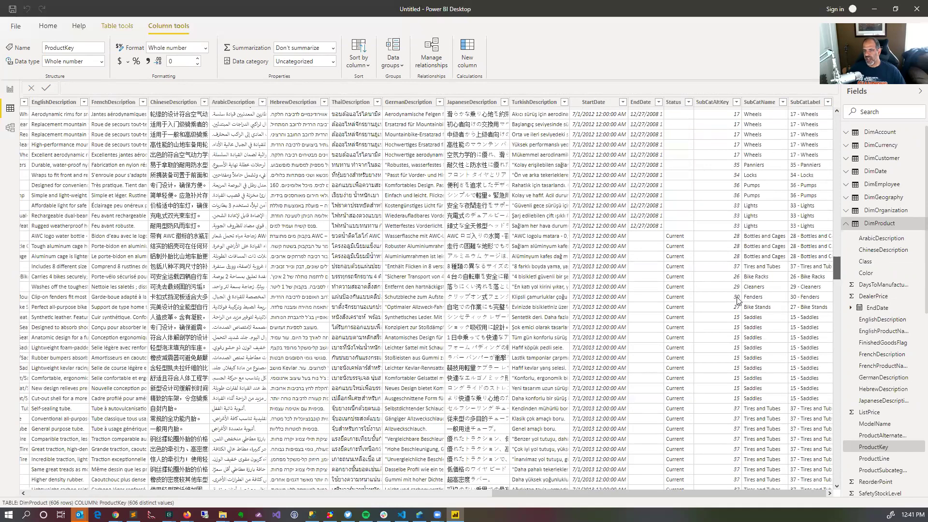
{"action": "left_click", "coordinate": [772, 299]}
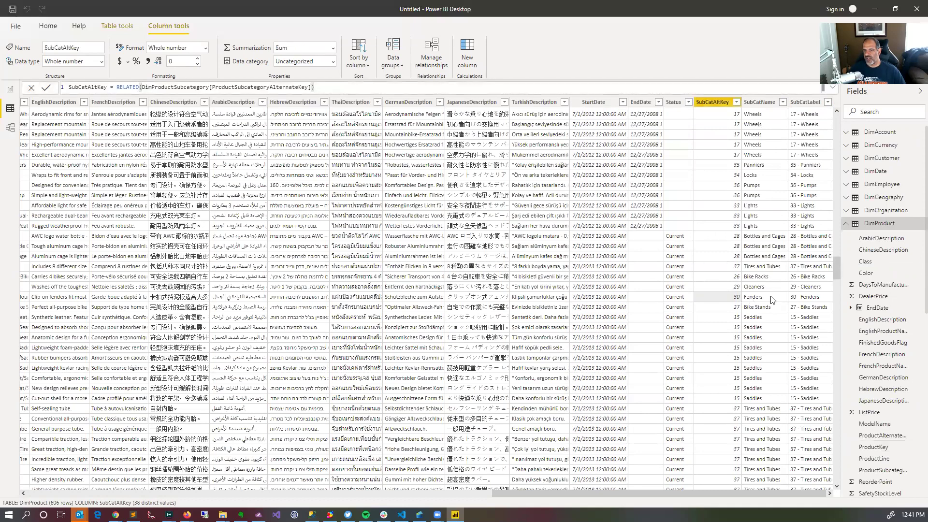
{"action": "left_click", "coordinate": [801, 299]}
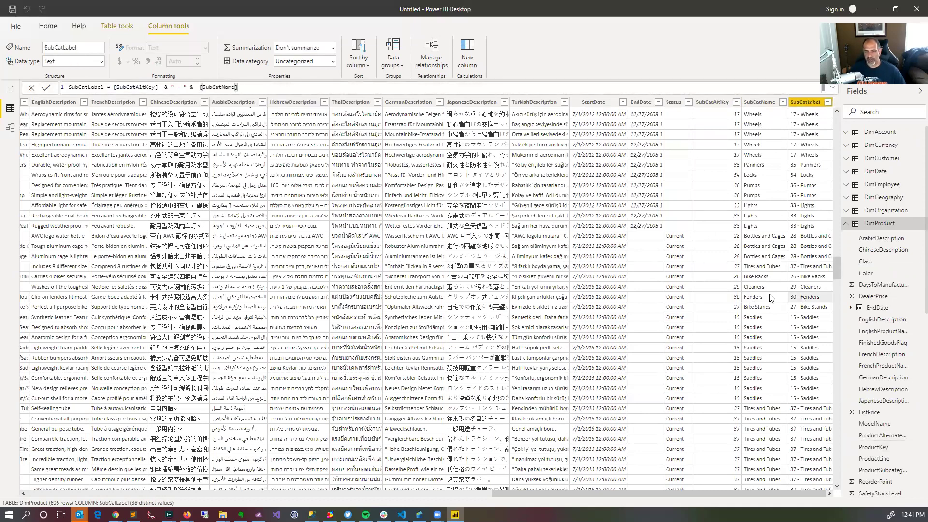
Read the tutorial's remaining instructions in the browser, from the SubCatLabel illustration through saving the work to the Summary.
{"action": "key", "text": "alt+Tab"}
{"action": "scroll", "coordinate": [500, 352], "scroll_direction": "down", "scroll_amount": 1}
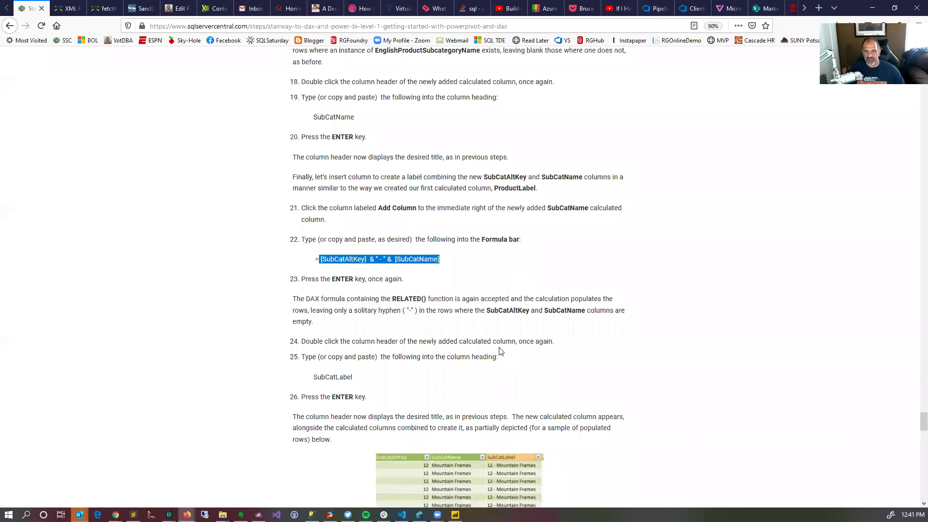
{"action": "scroll", "coordinate": [511, 281], "scroll_direction": "down", "scroll_amount": 5}
{"action": "scroll", "coordinate": [507, 282], "scroll_direction": "down", "scroll_amount": 1}
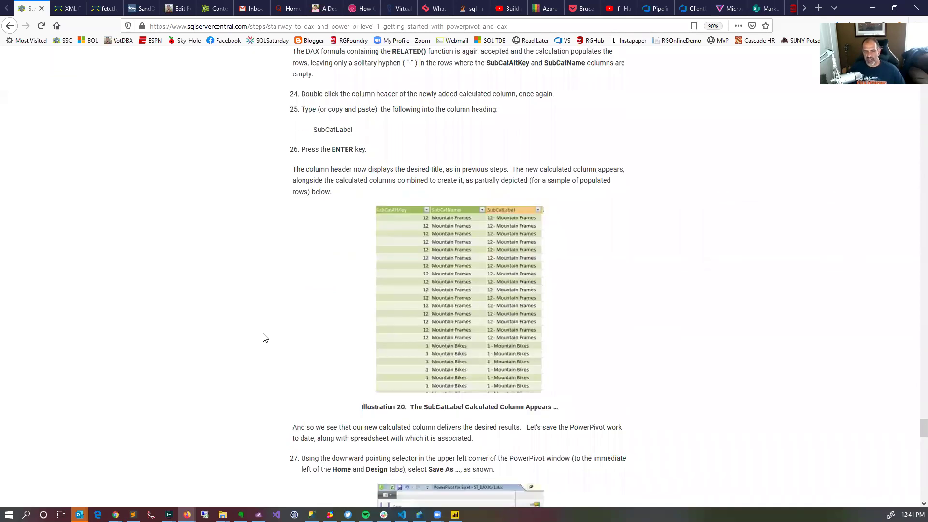
{"action": "scroll", "coordinate": [264, 335], "scroll_direction": "down", "scroll_amount": 1}
{"action": "scroll", "coordinate": [263, 335], "scroll_direction": "down", "scroll_amount": 3}
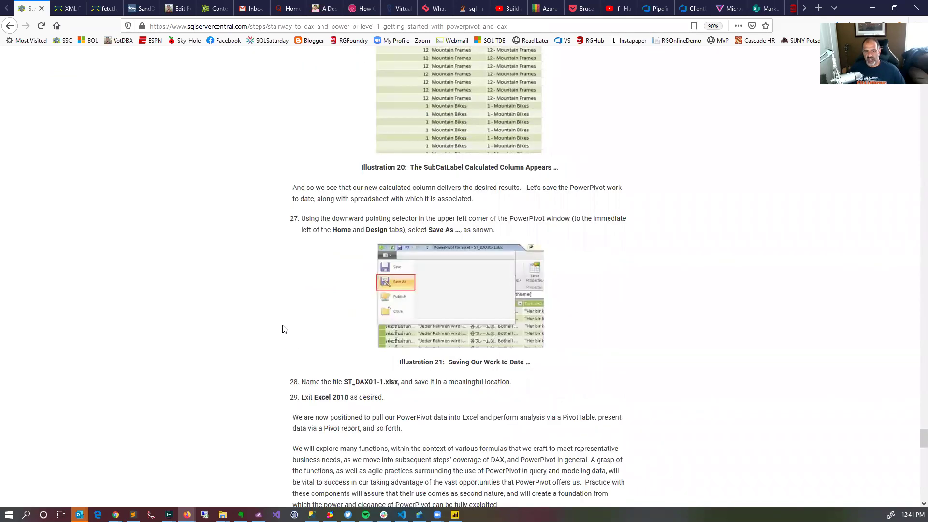
{"action": "scroll", "coordinate": [284, 328], "scroll_direction": "down", "scroll_amount": 2}
{"action": "scroll", "coordinate": [284, 327], "scroll_direction": "down", "scroll_amount": 1}
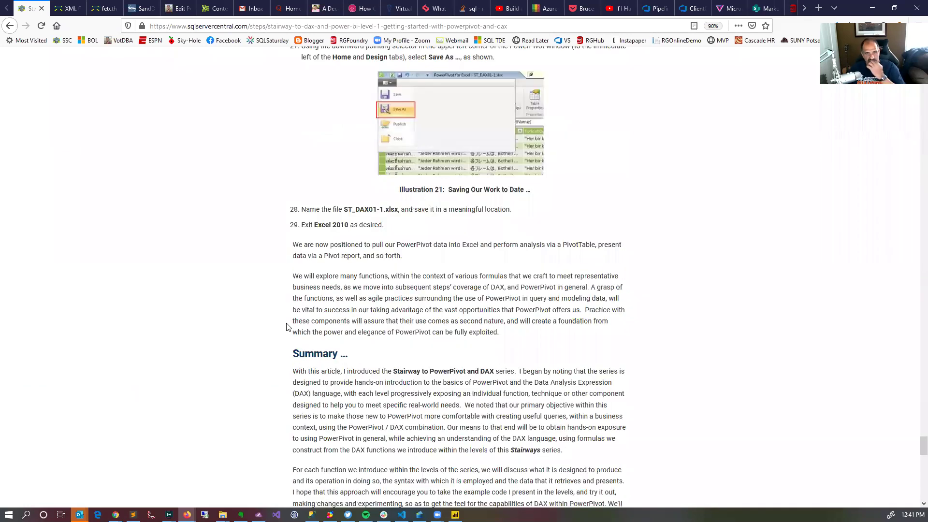
{"action": "scroll", "coordinate": [286, 327], "scroll_direction": "down", "scroll_amount": 1}
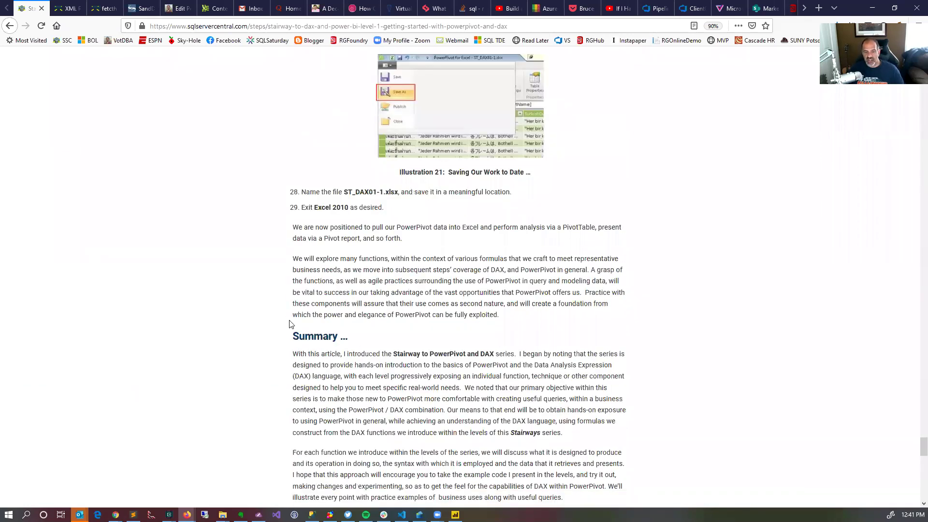
{"action": "scroll", "coordinate": [273, 160], "scroll_direction": "down", "scroll_amount": 2}
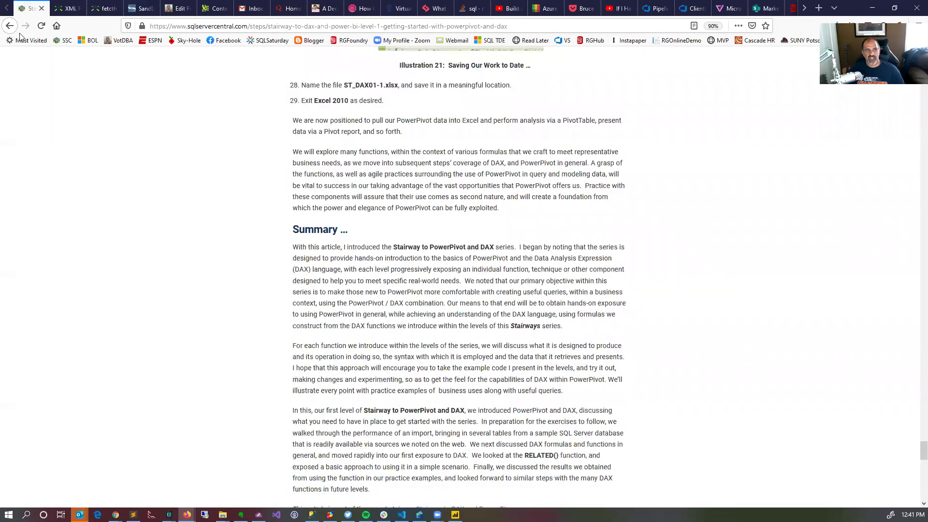
Save the Power BI Desktop report in Documents as StairwayLivePowerB1_1.pbix, replacing the existing file.
{"action": "key", "text": "alt+Tab"}
{"action": "key", "text": "alt+f"}
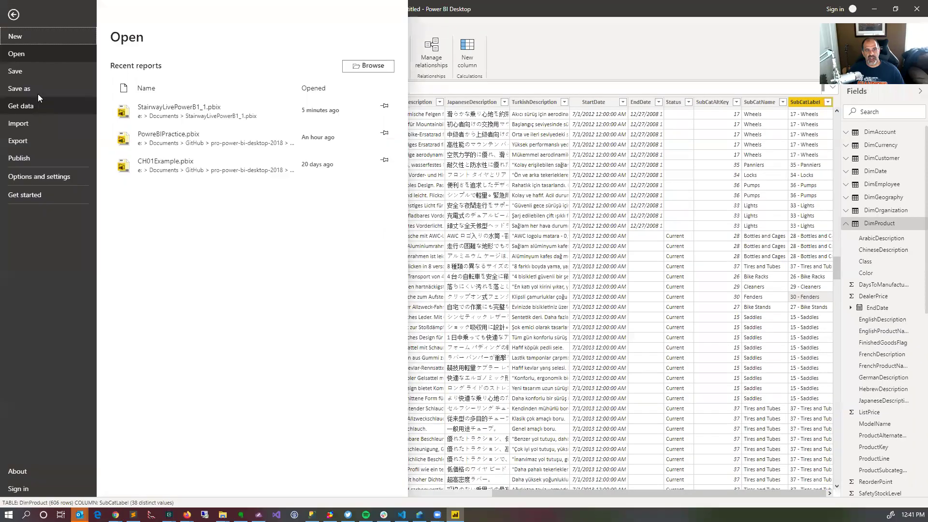
{"action": "key", "text": "Escape"}
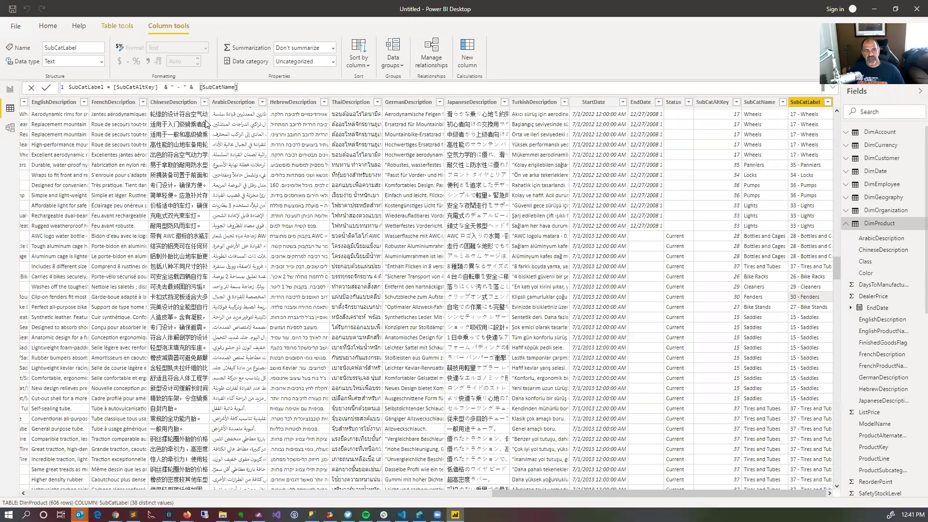
{"action": "key", "text": "ctrl+s"}
{"action": "left_click", "coordinate": [227, 110]}
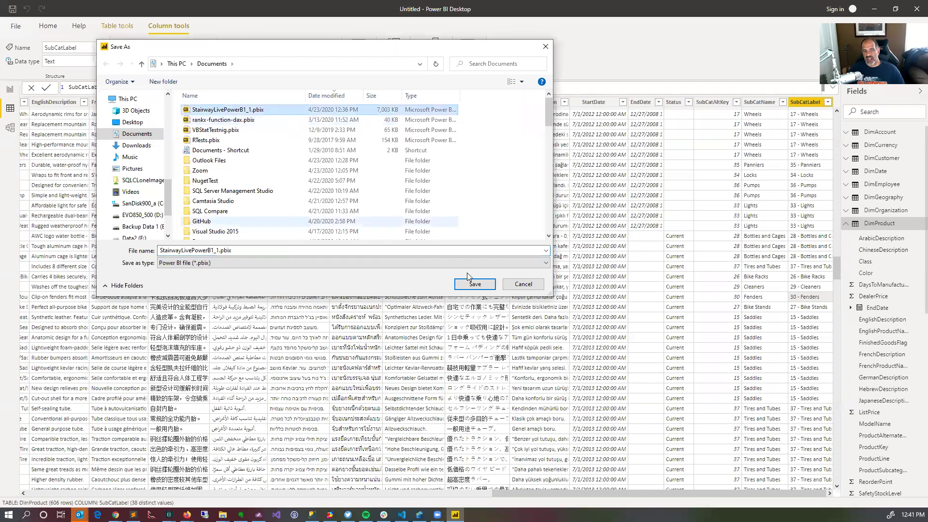
{"action": "left_click", "coordinate": [470, 283]}
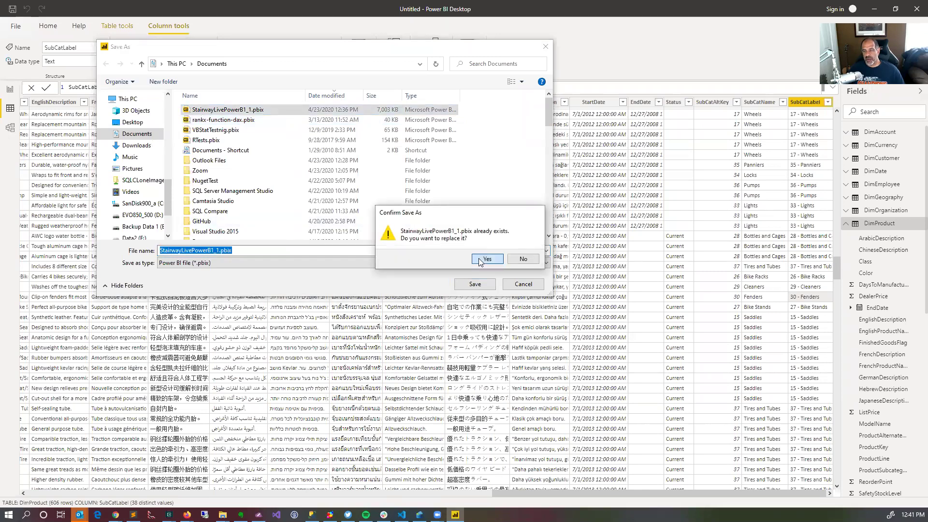
{"action": "left_click", "coordinate": [486, 259]}
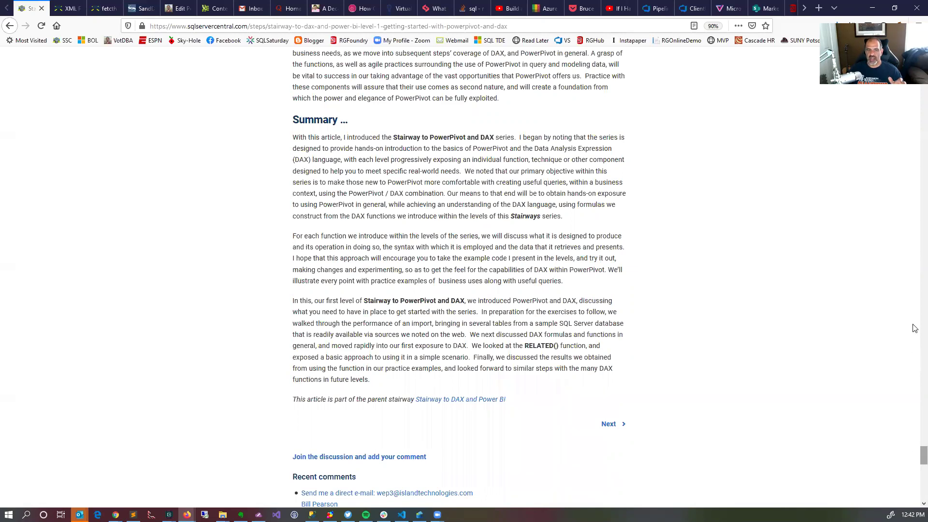
Review the Level 1 article in the browser, from the DAX operator table and relationship dialogs to the Summary and the parent stairway link.
{"action": "scroll", "coordinate": [913, 299], "scroll_direction": "up", "scroll_amount": 15}
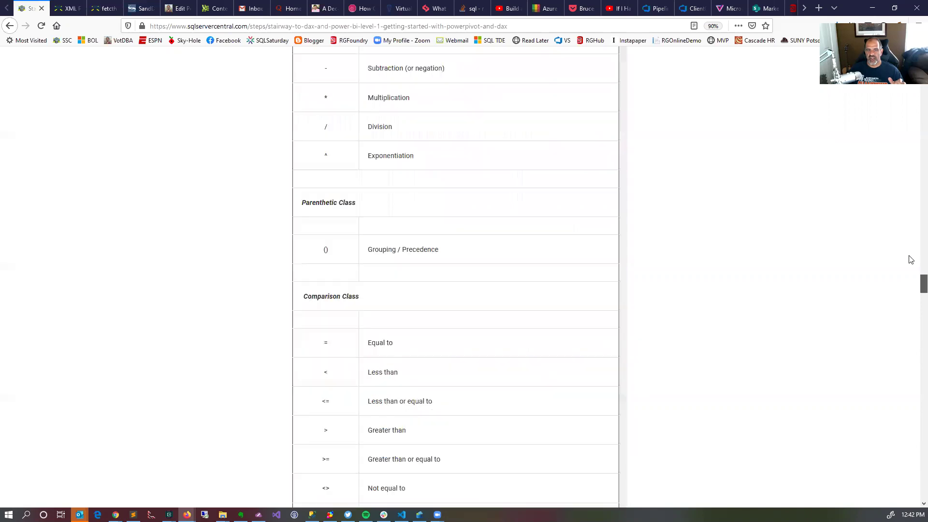
{"action": "scroll", "coordinate": [910, 259], "scroll_direction": "up", "scroll_amount": 10}
{"action": "scroll", "coordinate": [910, 273], "scroll_direction": "down", "scroll_amount": 5}
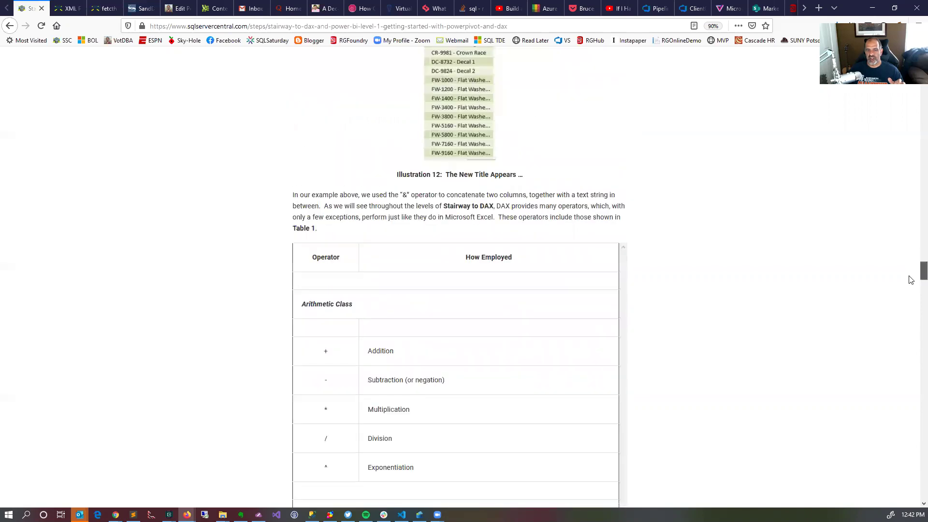
{"action": "scroll", "coordinate": [910, 295], "scroll_direction": "down", "scroll_amount": 10}
{"action": "scroll", "coordinate": [913, 358], "scroll_direction": "down", "scroll_amount": 10}
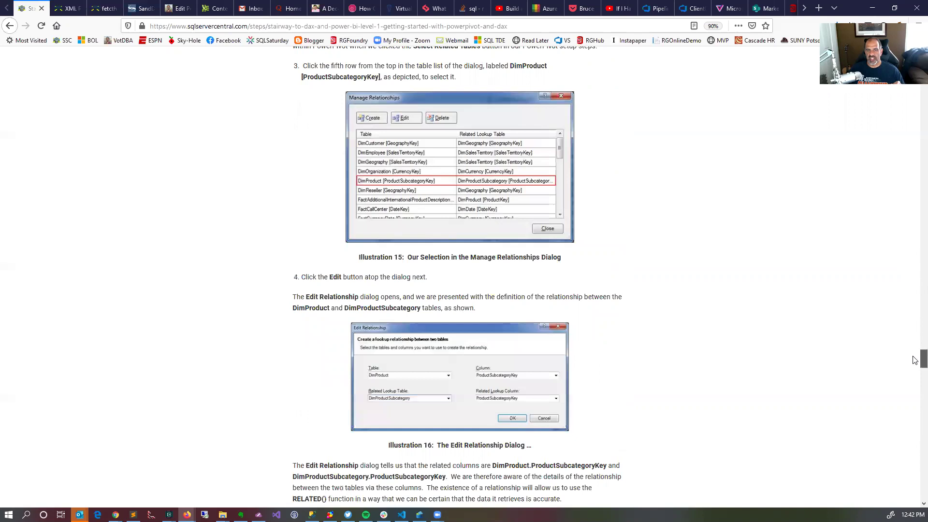
{"action": "scroll", "coordinate": [913, 360], "scroll_direction": "down", "scroll_amount": 1}
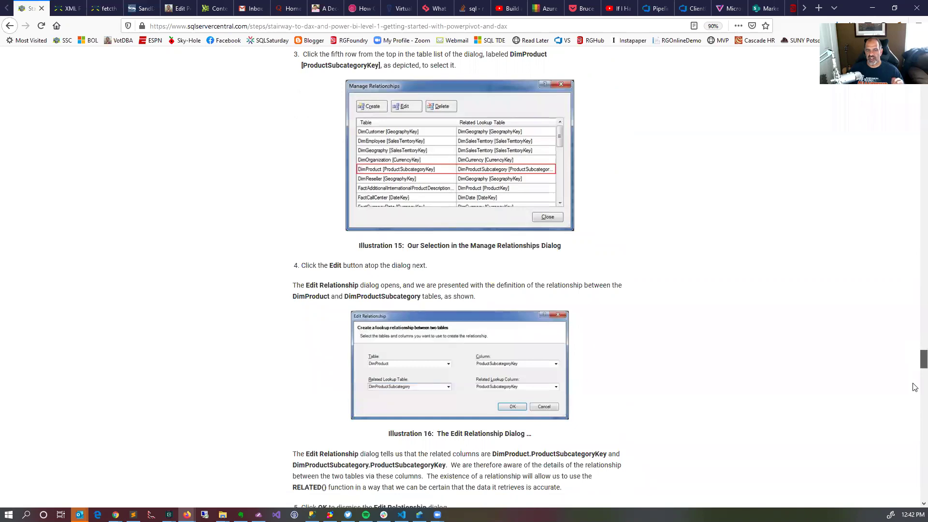
{"action": "scroll", "coordinate": [914, 381], "scroll_direction": "down", "scroll_amount": 15}
{"action": "scroll", "coordinate": [459, 276], "scroll_direction": "down", "scroll_amount": 12}
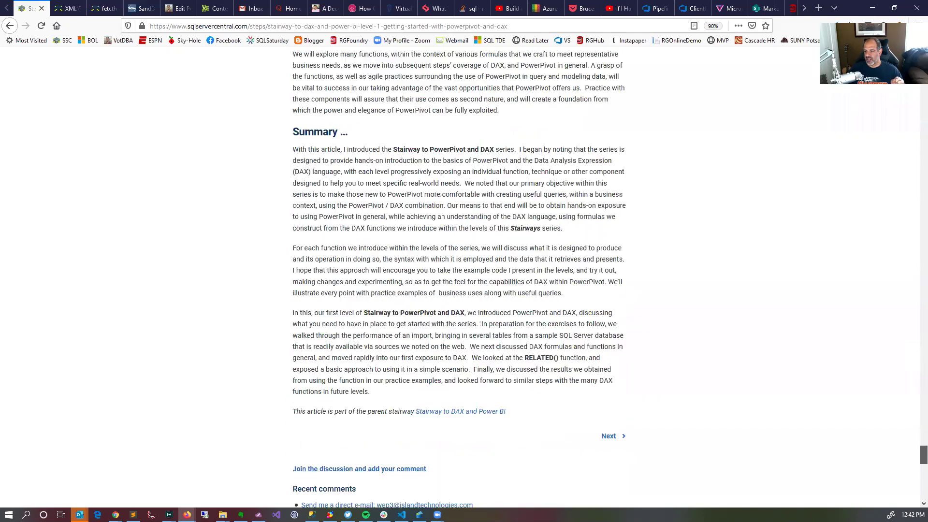
{"action": "scroll", "coordinate": [459, 277], "scroll_direction": "up", "scroll_amount": 3}
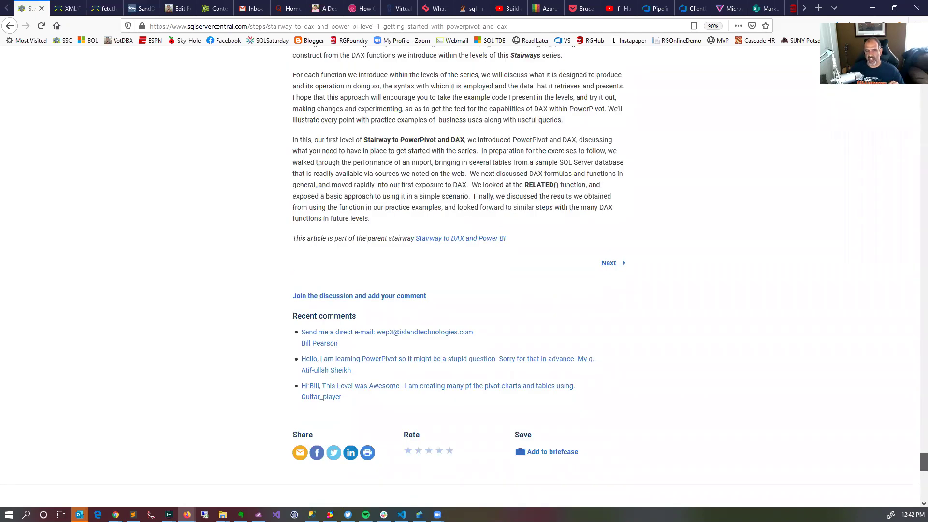
{"action": "scroll", "coordinate": [459, 276], "scroll_direction": "up", "scroll_amount": 2}
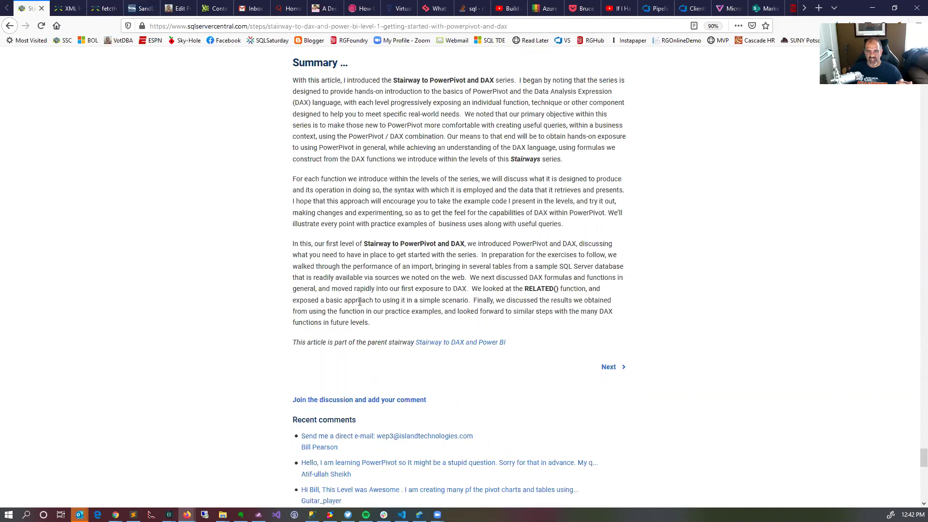
Open the parent series Stairway to DAX and Power BI, and from it the Level 2 article on the COUNTROWS() and FILTER() functions.
{"action": "left_click", "coordinate": [464, 343]}
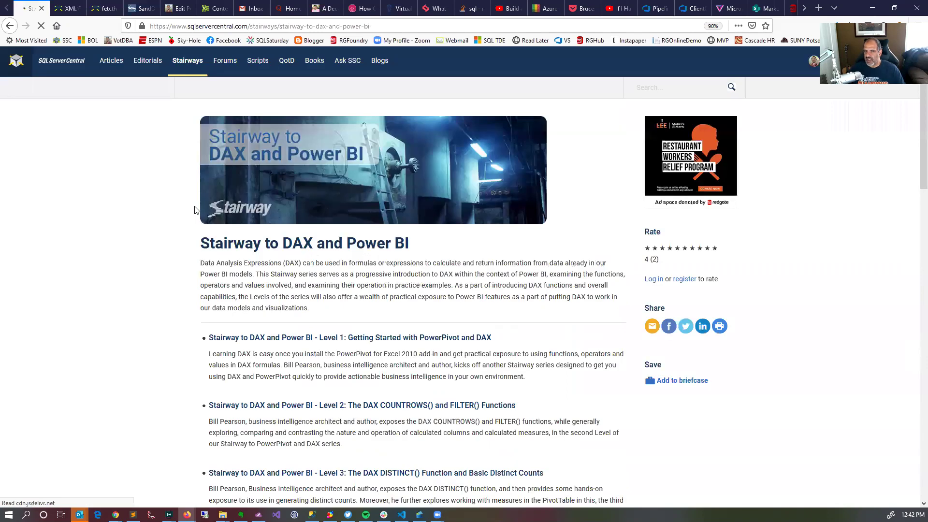
{"action": "scroll", "coordinate": [229, 227], "scroll_direction": "down", "scroll_amount": 5}
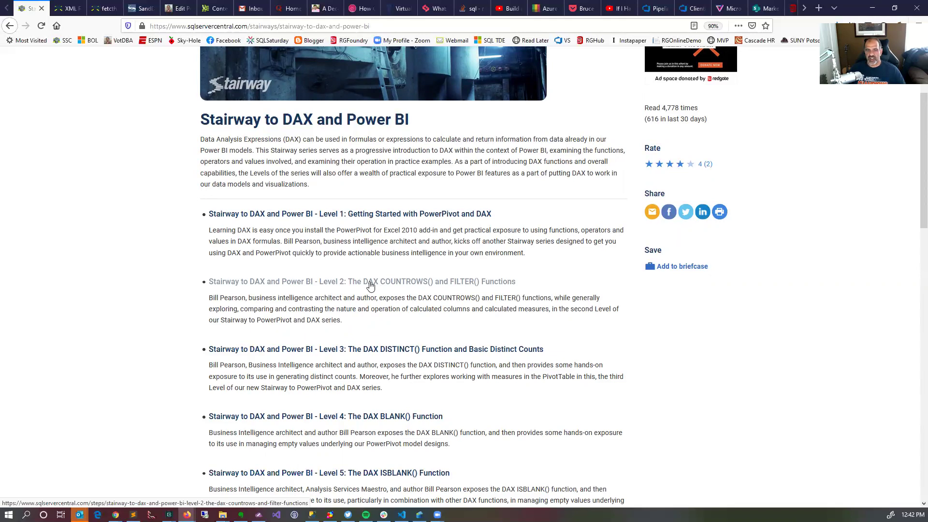
{"action": "left_click", "coordinate": [347, 287]}
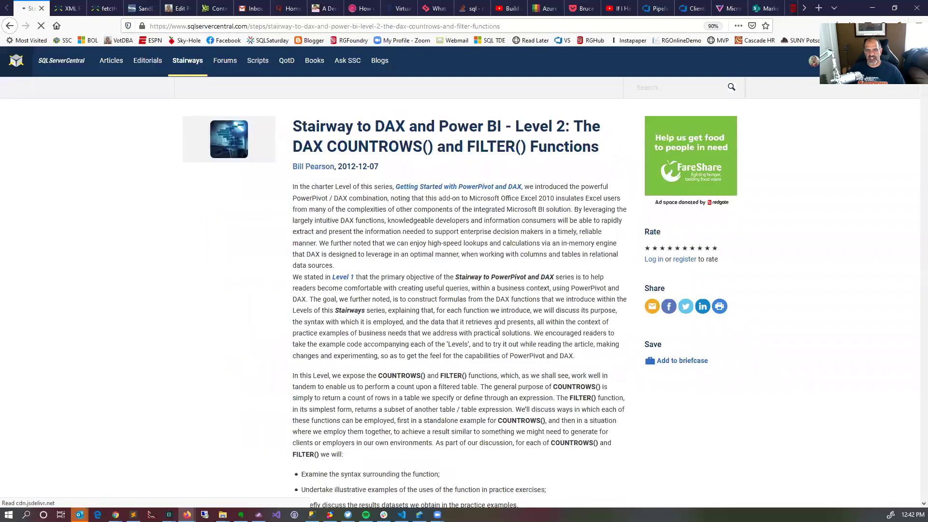
{"action": "scroll", "coordinate": [888, 102], "scroll_direction": "down", "scroll_amount": 1}
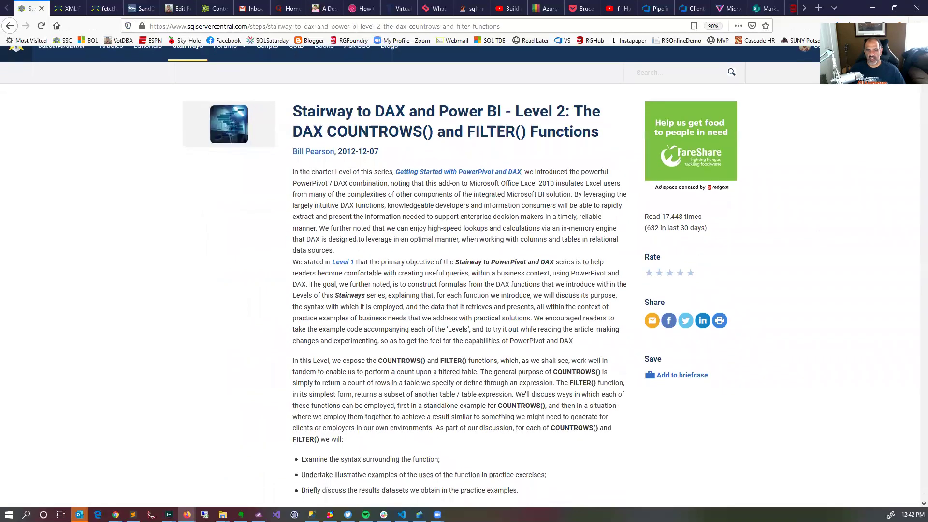
Read through the Level 2 article's introduction, preparation sections and PowerPivot import instructions, up to the list of tables to select.
{"action": "scroll", "coordinate": [410, 277], "scroll_direction": "down", "scroll_amount": 8}
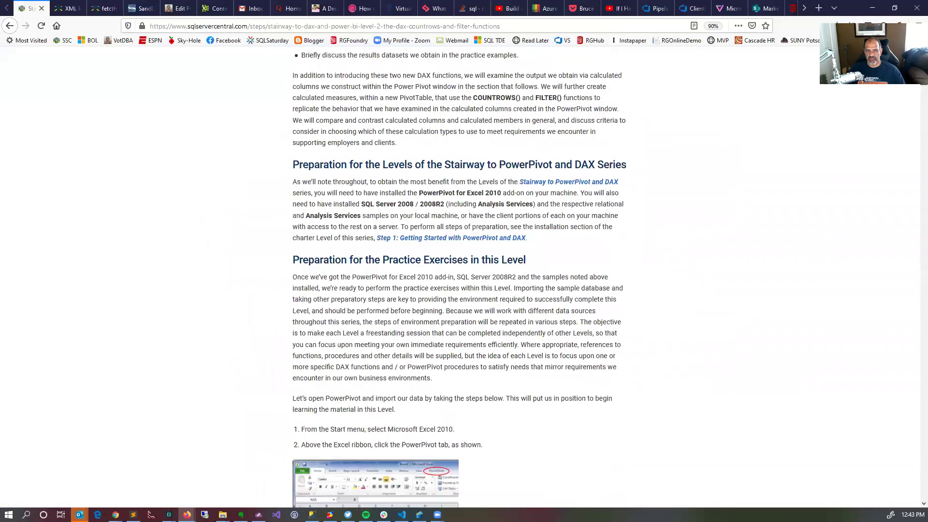
{"action": "scroll", "coordinate": [464, 278], "scroll_direction": "down", "scroll_amount": 3}
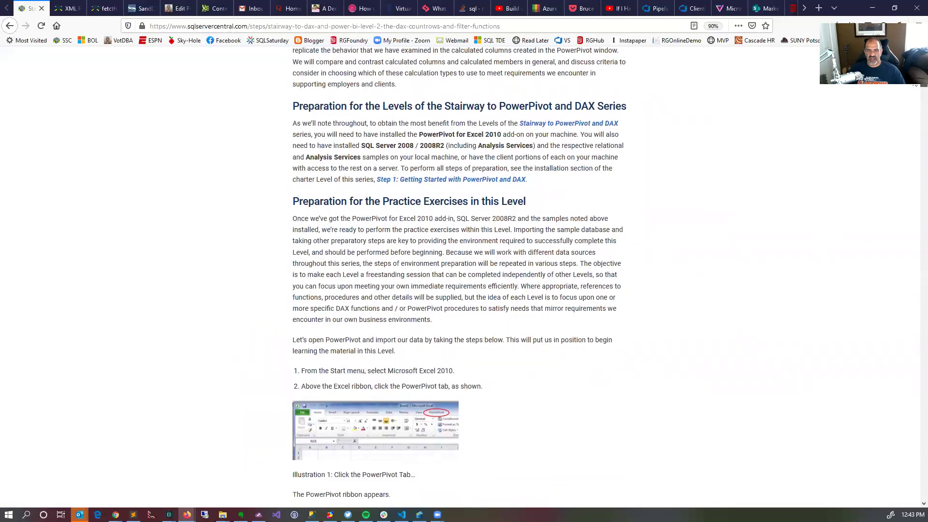
{"action": "scroll", "coordinate": [451, 269], "scroll_direction": "down", "scroll_amount": 9}
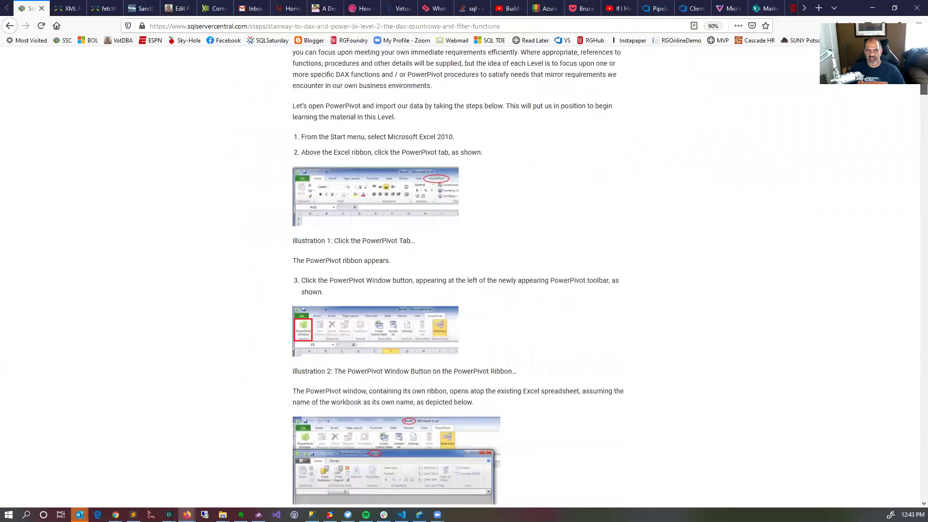
{"action": "scroll", "coordinate": [451, 268], "scroll_direction": "down", "scroll_amount": 6}
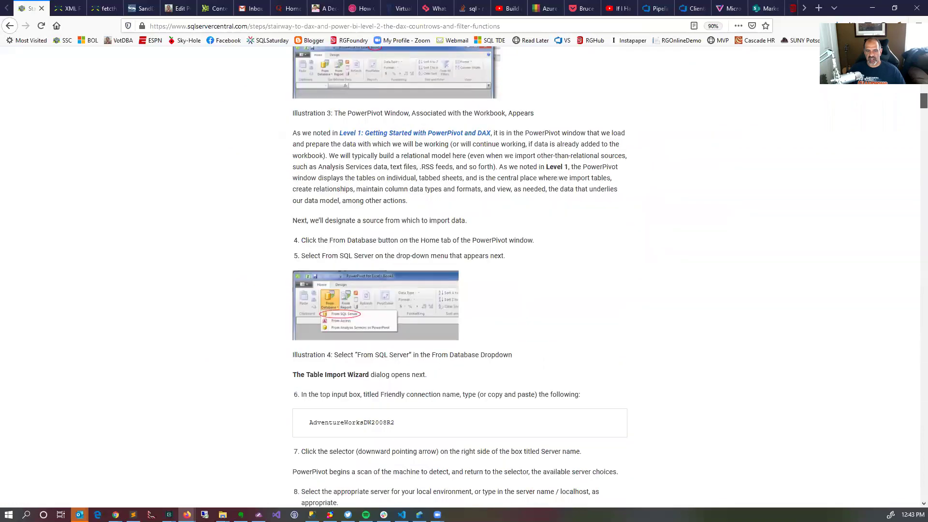
{"action": "scroll", "coordinate": [459, 278], "scroll_direction": "down", "scroll_amount": 10}
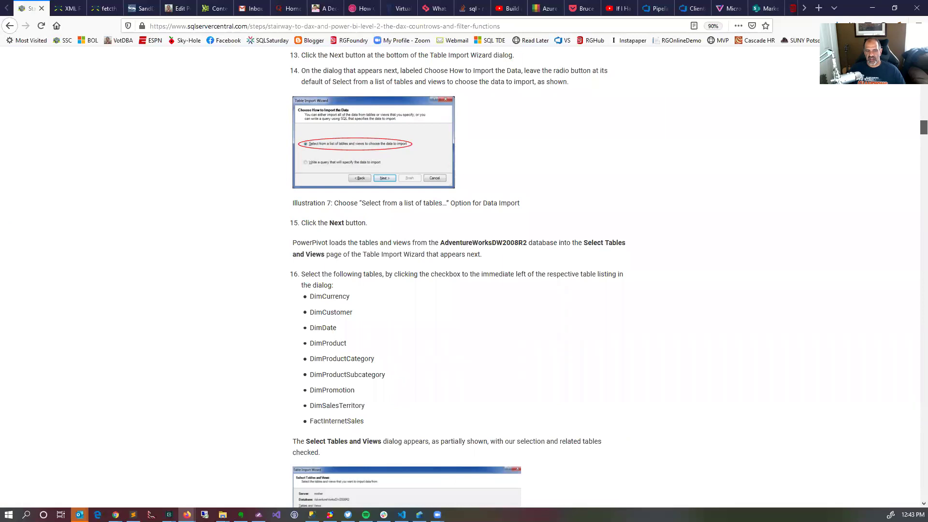
{"action": "scroll", "coordinate": [459, 278], "scroll_direction": "up", "scroll_amount": 15}
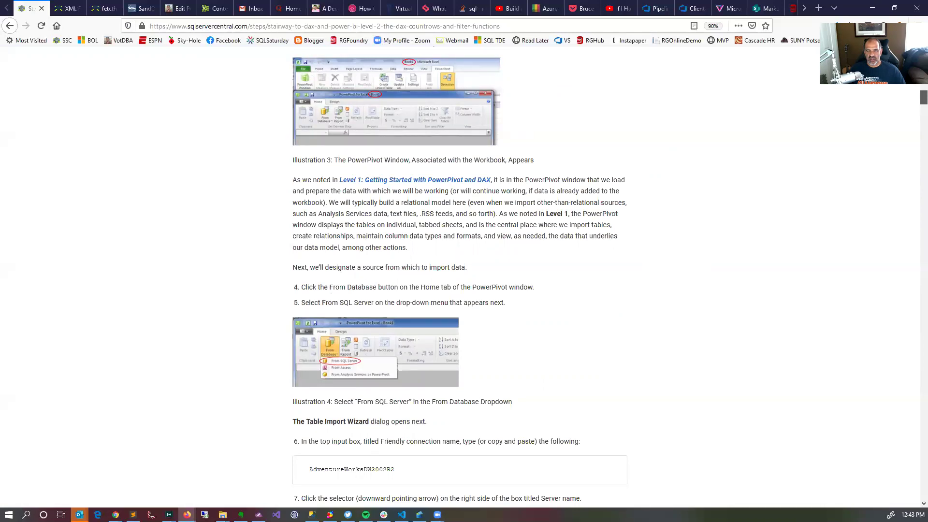
{"action": "scroll", "coordinate": [606, 356], "scroll_direction": "down", "scroll_amount": 14}
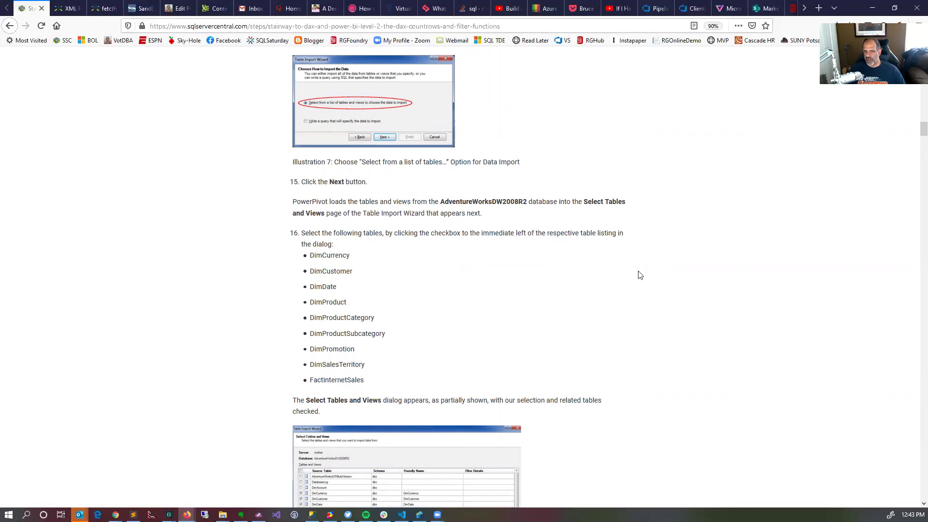
{"action": "left_click_drag", "start_coordinate": [914, 138], "coordinate": [912, 63]}
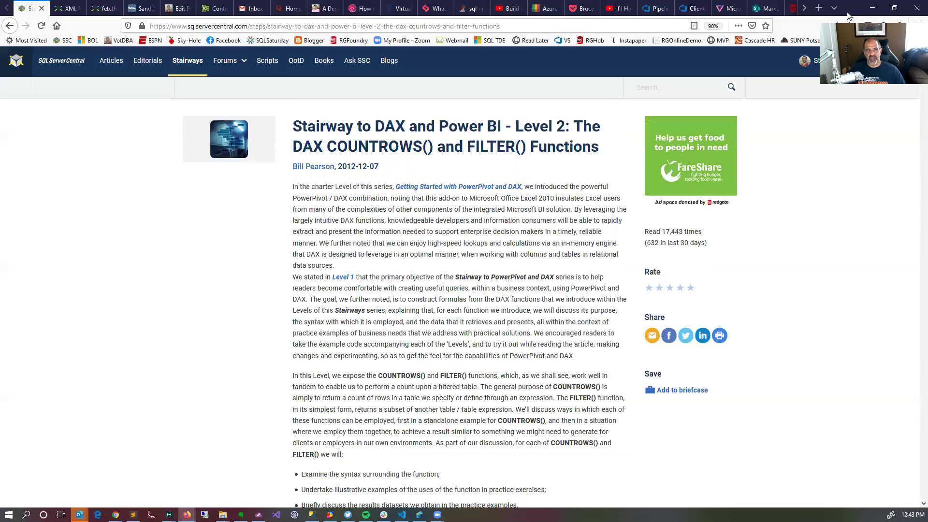
Return to the Stairway to DAX and Power BI series and open the Level 1 article at its Analysis Services installation links.
{"action": "left_click", "coordinate": [12, 27]}
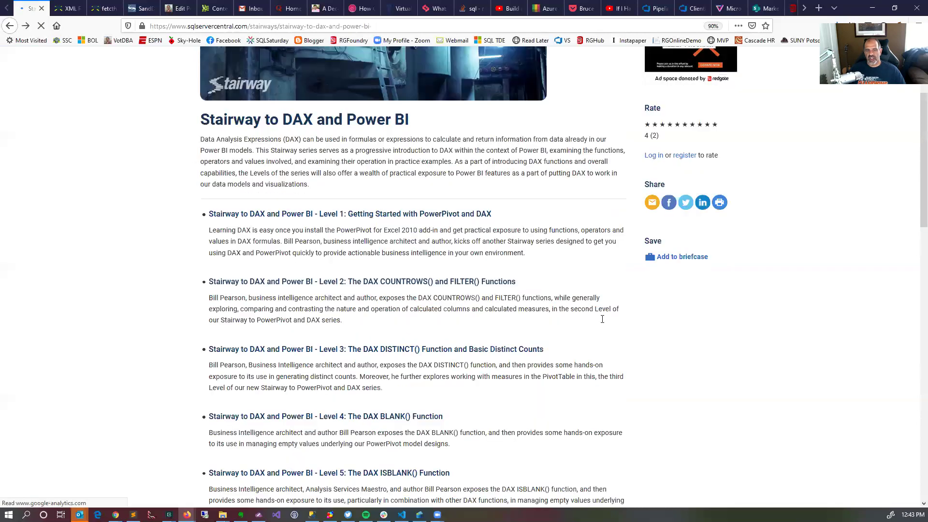
{"action": "left_click", "coordinate": [368, 213]}
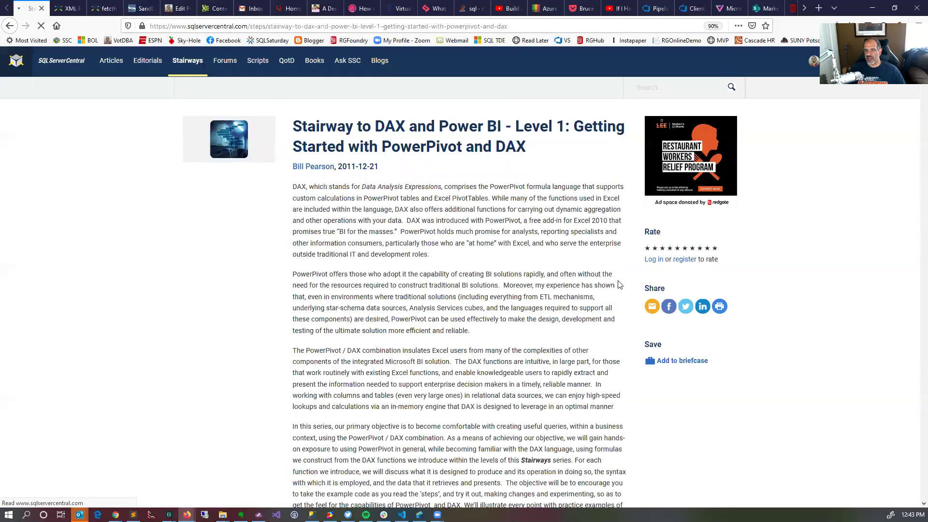
{"action": "scroll", "coordinate": [914, 113], "scroll_direction": "down", "scroll_amount": 7}
{"action": "scroll", "coordinate": [914, 113], "scroll_direction": "down", "scroll_amount": 15}
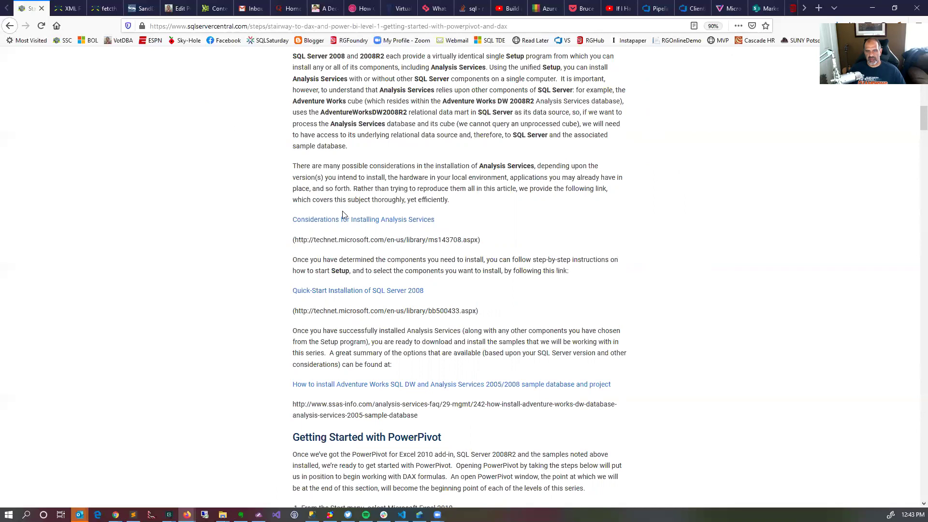
Examine the Level 1 setup links for Analysis Services, SQL Server 2008 and the Adventure Works samples, highlighting their titles and the ssas-info.com address.
{"action": "left_click_drag", "start_coordinate": [424, 291], "coordinate": [282, 299]}
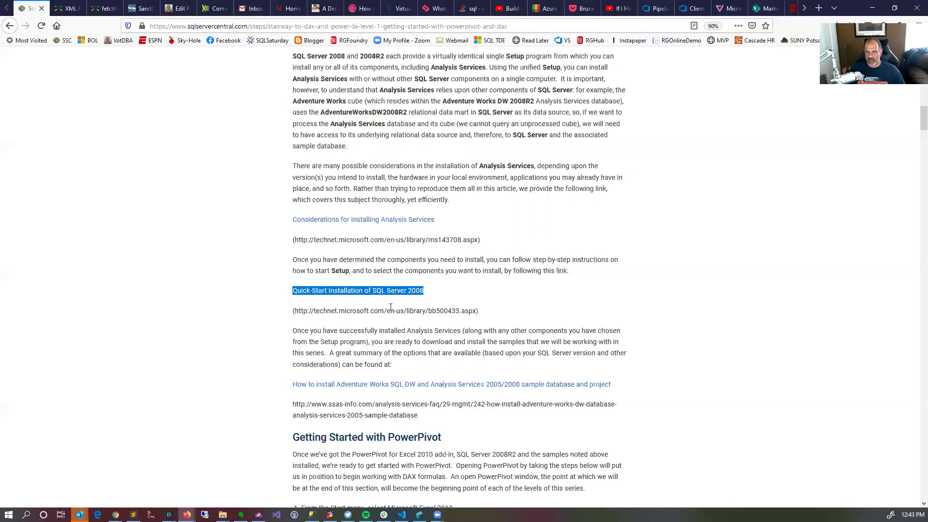
{"action": "left_click_drag", "start_coordinate": [450, 226], "coordinate": [292, 227]}
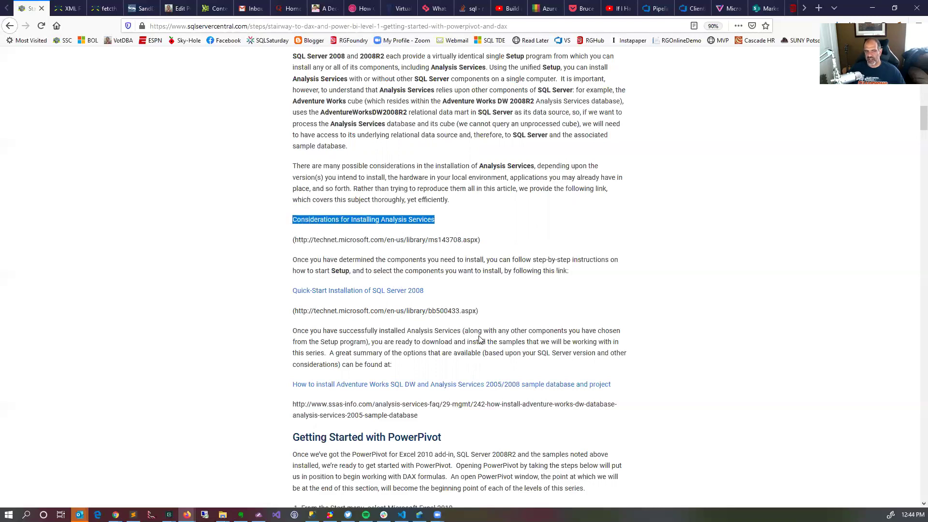
{"action": "scroll", "coordinate": [480, 340], "scroll_direction": "down", "scroll_amount": 2}
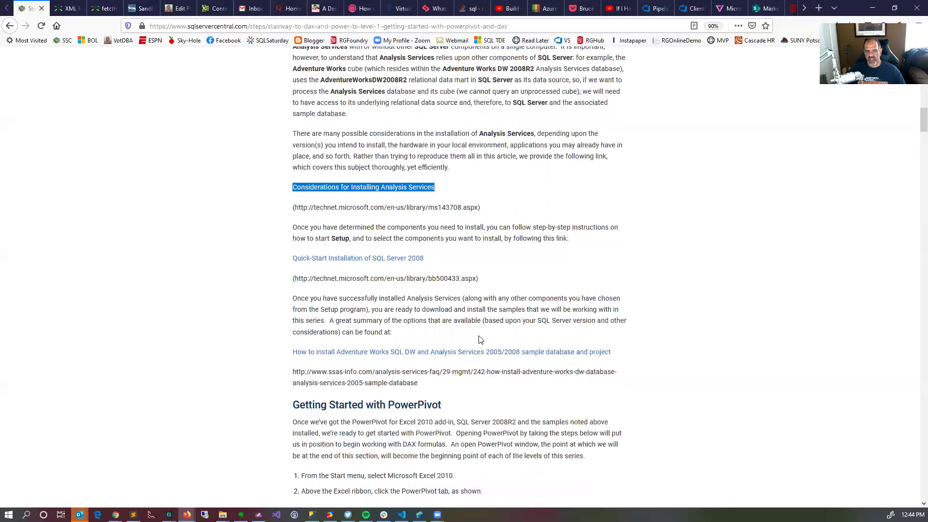
{"action": "left_click_drag", "start_coordinate": [285, 326], "coordinate": [419, 330]}
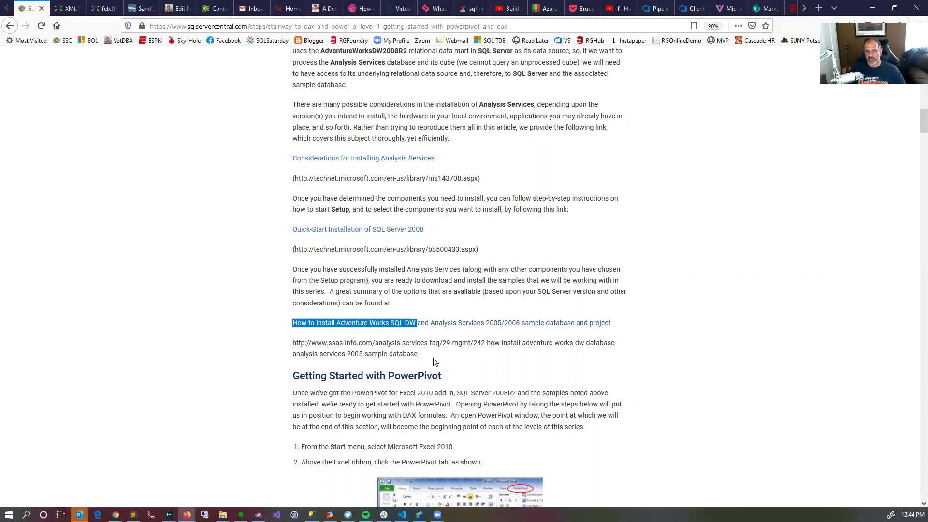
{"action": "left_click", "coordinate": [343, 352]}
{"action": "left_click_drag", "start_coordinate": [417, 353], "coordinate": [297, 344]}
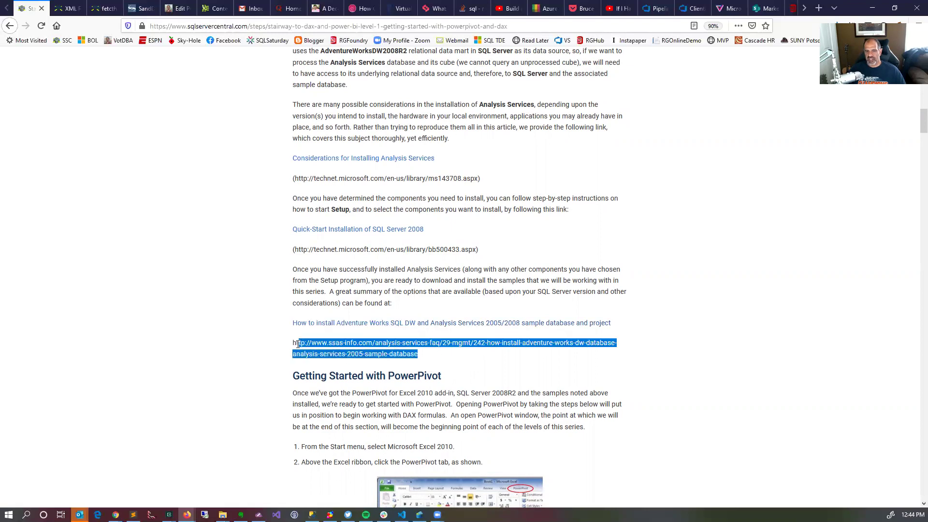
{"action": "left_click", "coordinate": [416, 343]}
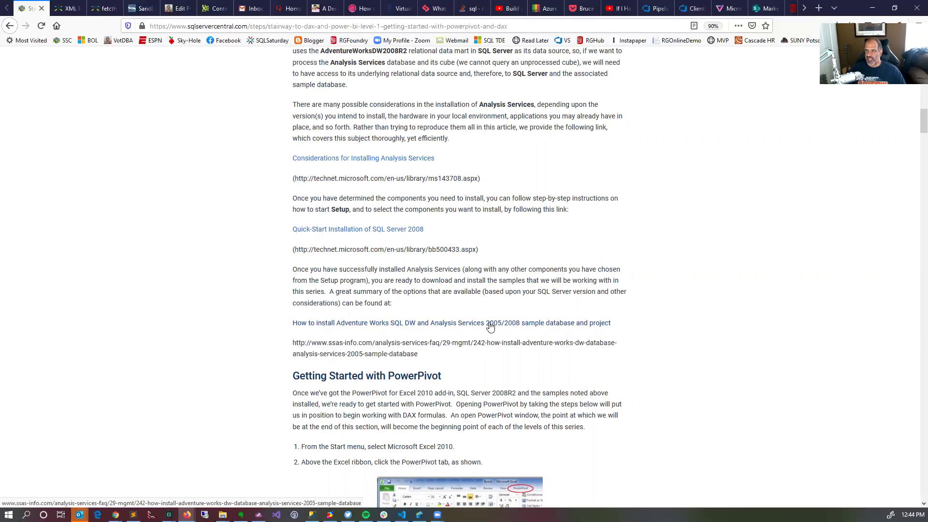